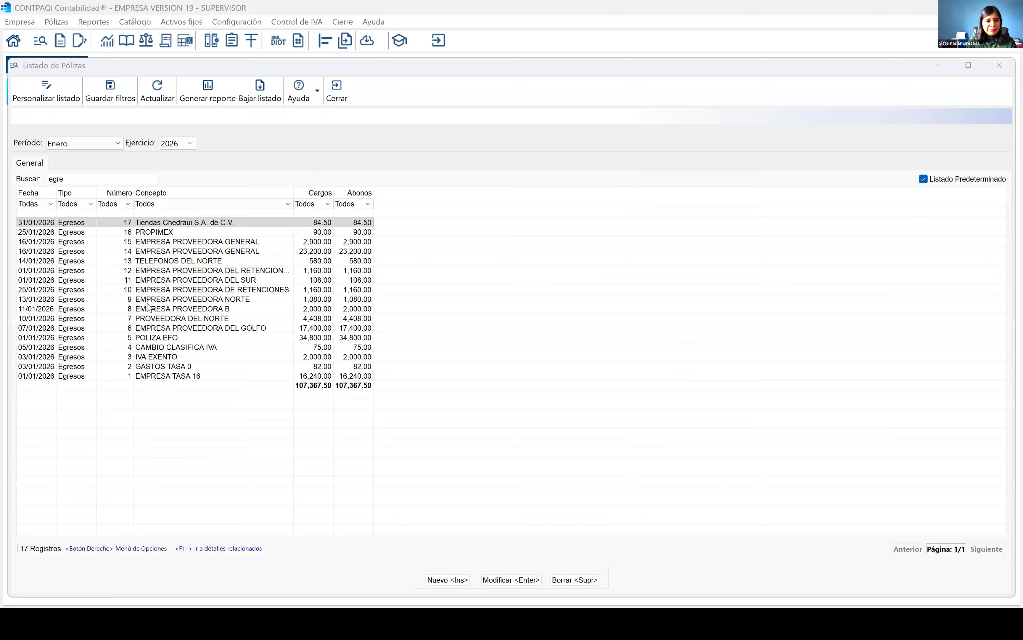
# - Open Egresos policy 3, IVA EXENTO, and delete the existing association in its creditable tax breakdown
pyautogui.click(175, 361)
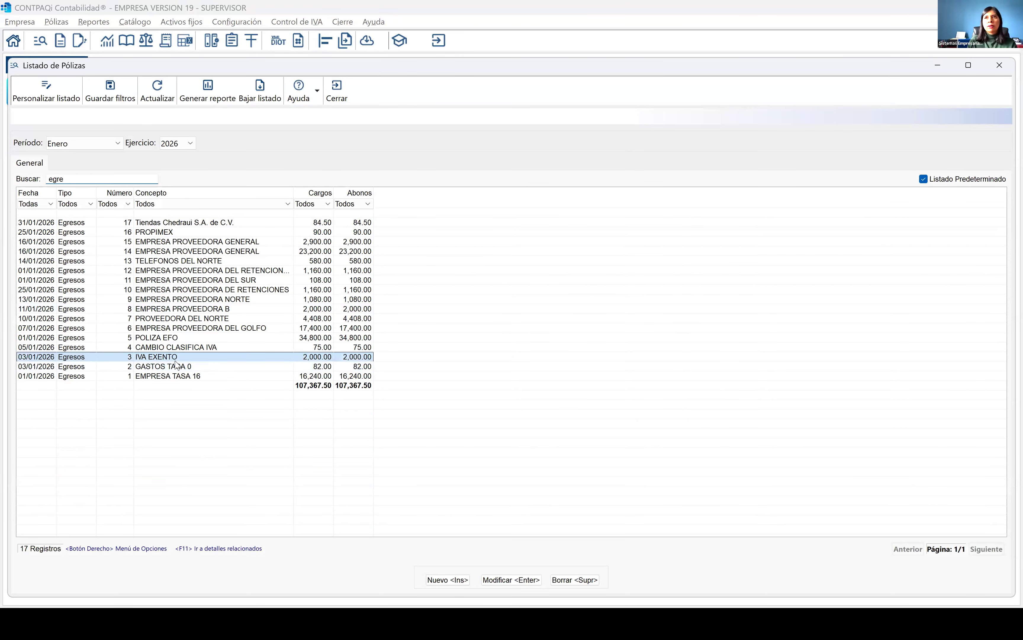
pyautogui.doubleClick(175, 361)
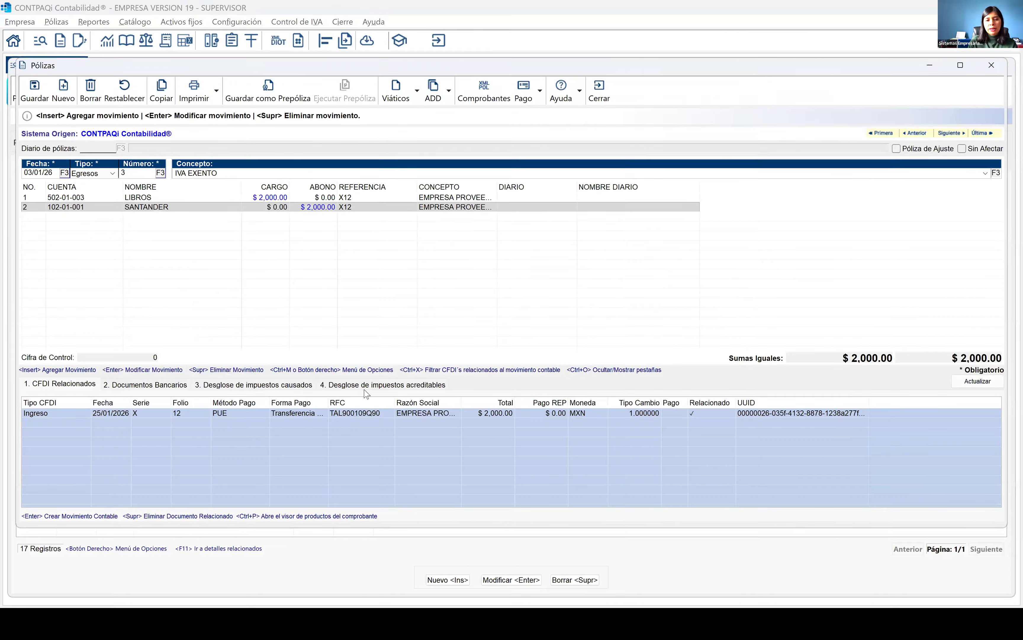
pyautogui.click(364, 387)
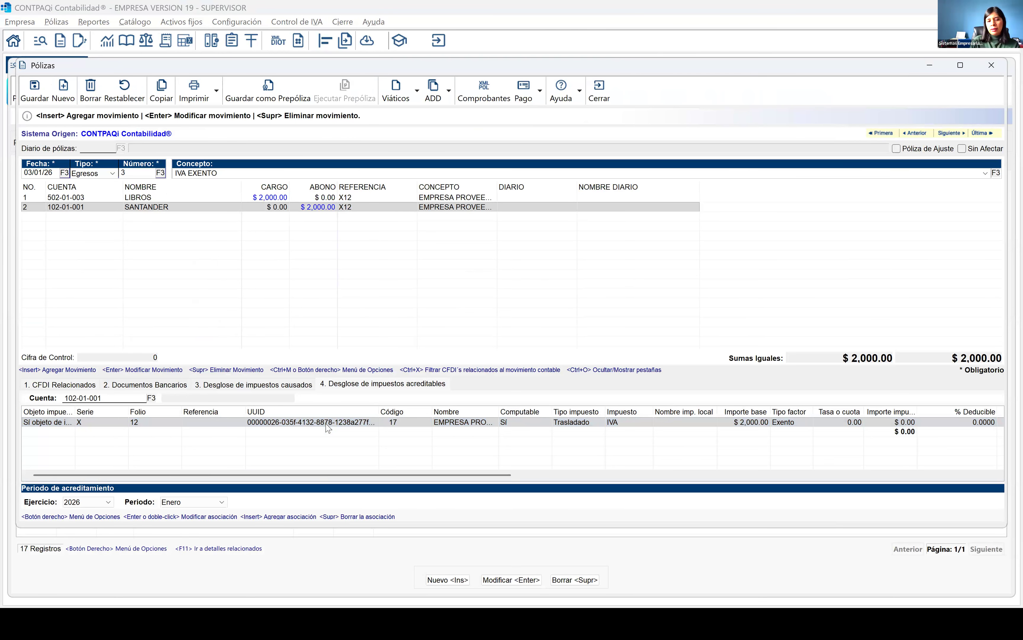
pyautogui.click(324, 338)
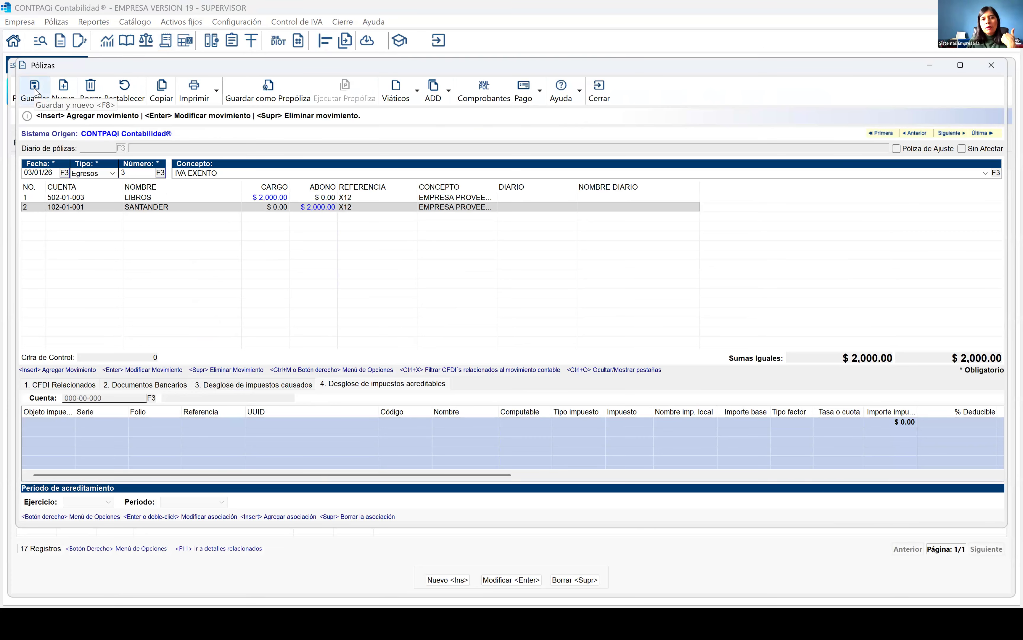
# - Register the IVA control of the IVA EXENTO policy from its associated CFDI
pyautogui.click(450, 93)
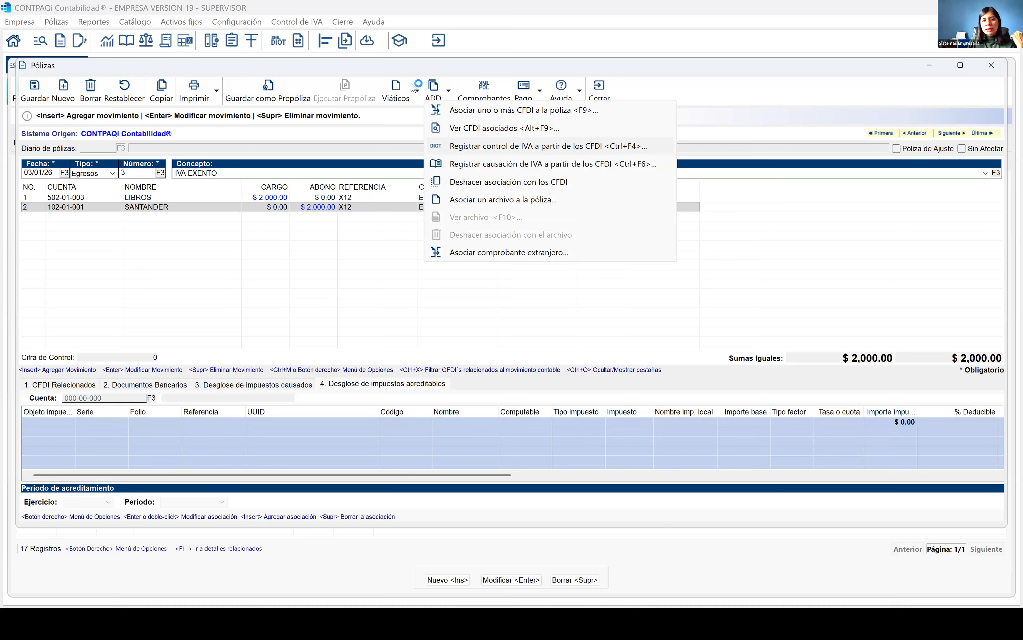
pyautogui.click(451, 148)
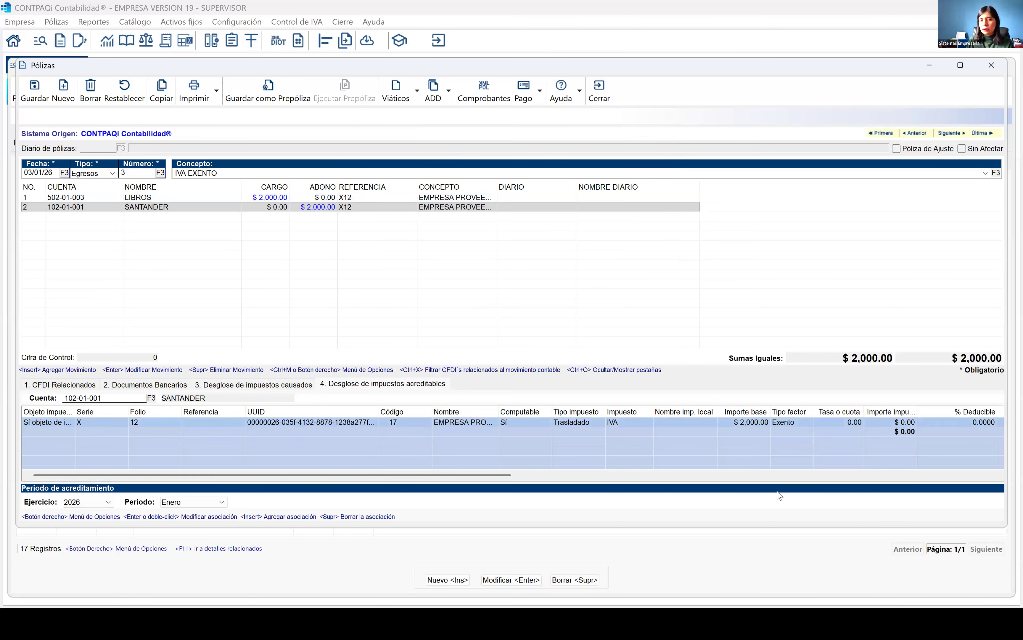
pyautogui.hotkey('ctrl', '2')
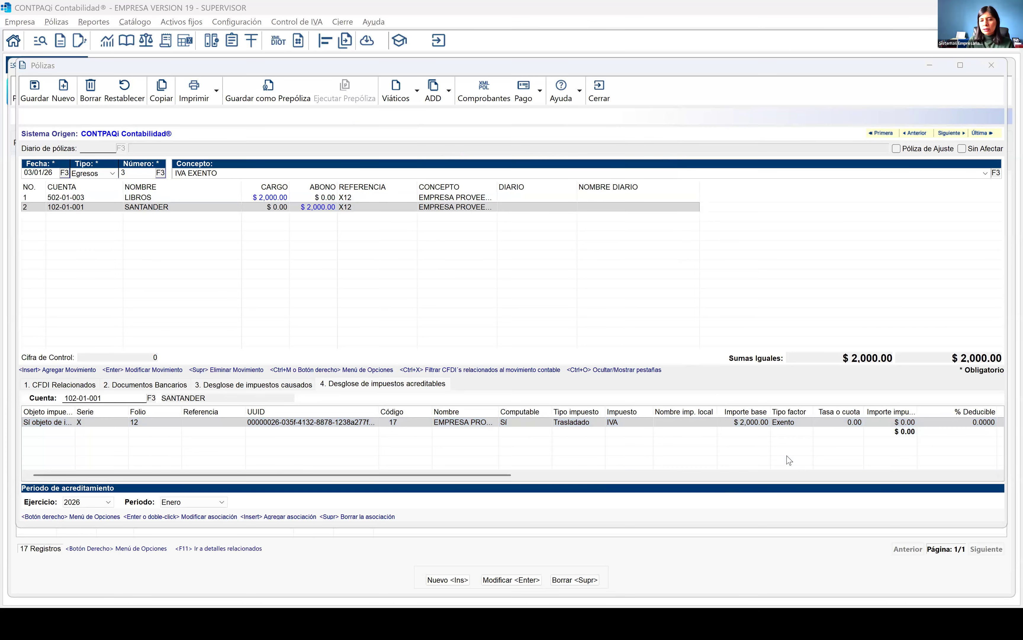
pyautogui.moveTo(773, 410); pyautogui.dragTo(784, 409)
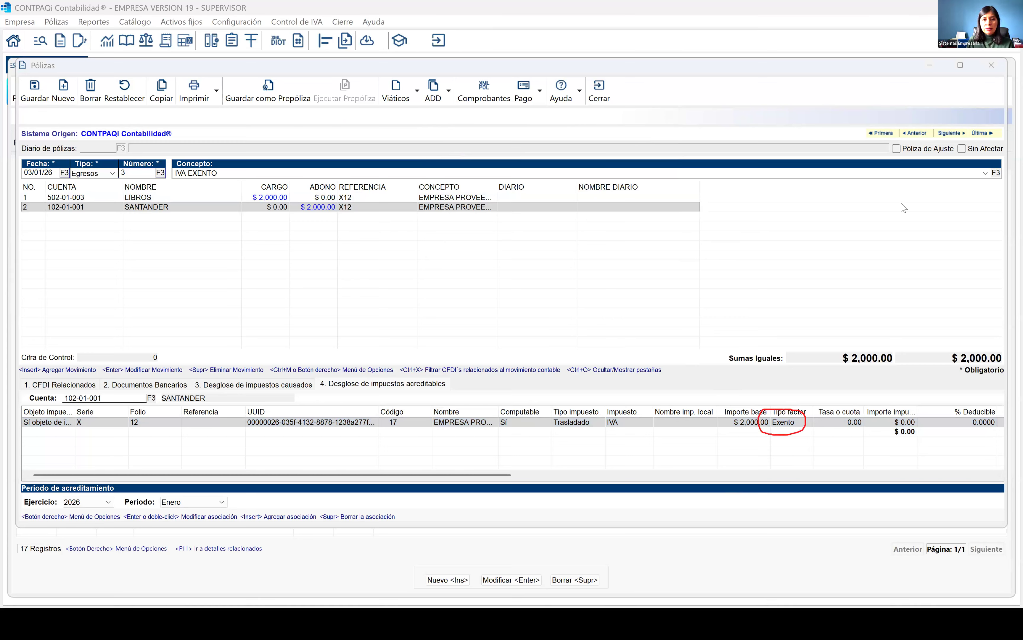
# - Examine the IVA concepts and subconcepts assigned to the exempt tax association, and close the association and the policy
pyautogui.click(429, 425)
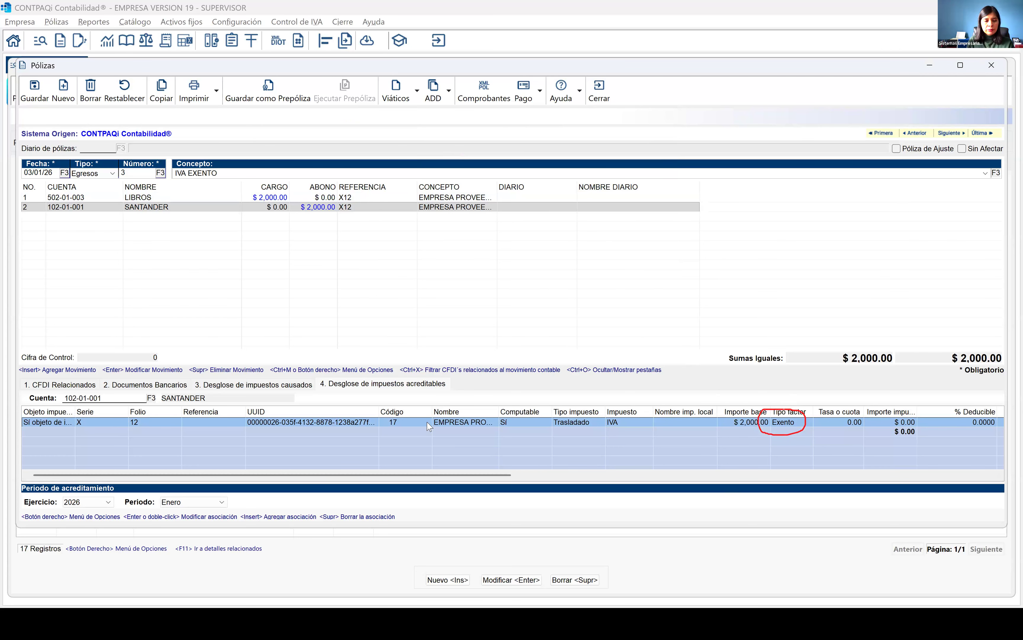
pyautogui.doubleClick(427, 421)
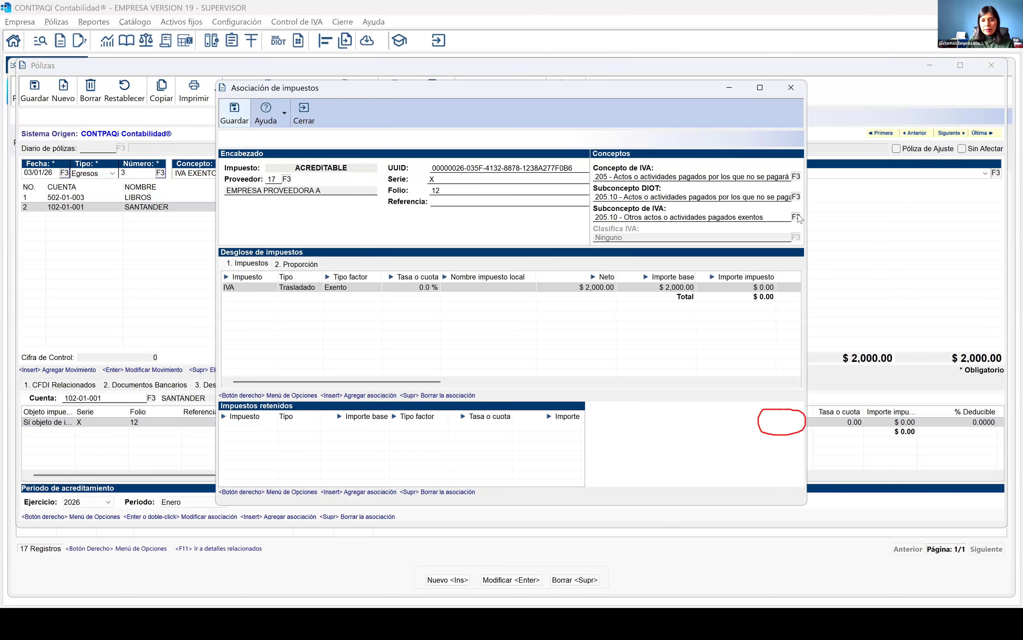
pyautogui.click(773, 492)
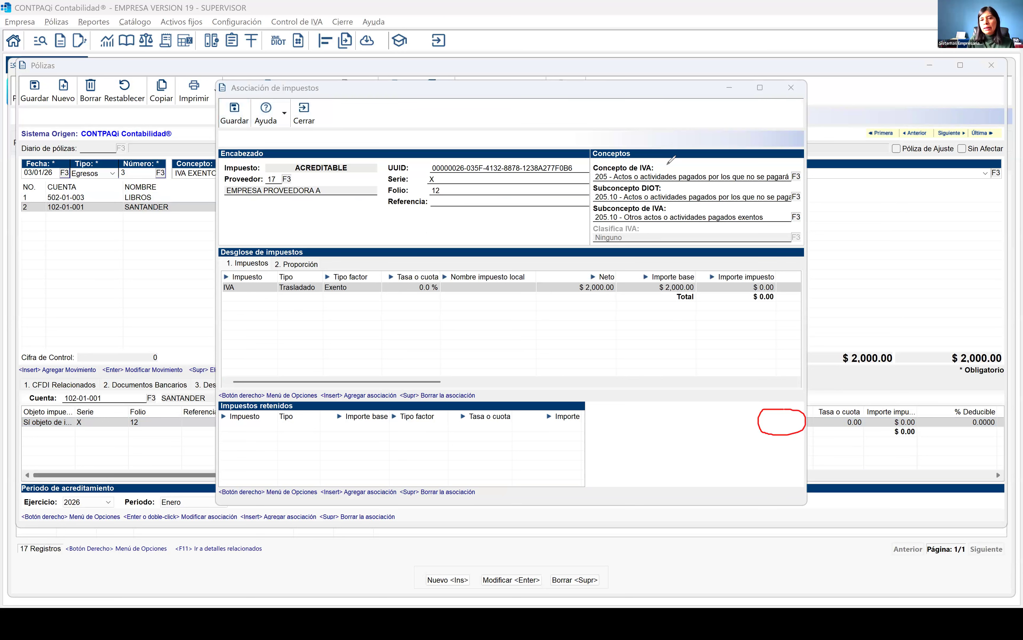
pyautogui.moveTo(624, 220); pyautogui.dragTo(649, 235)
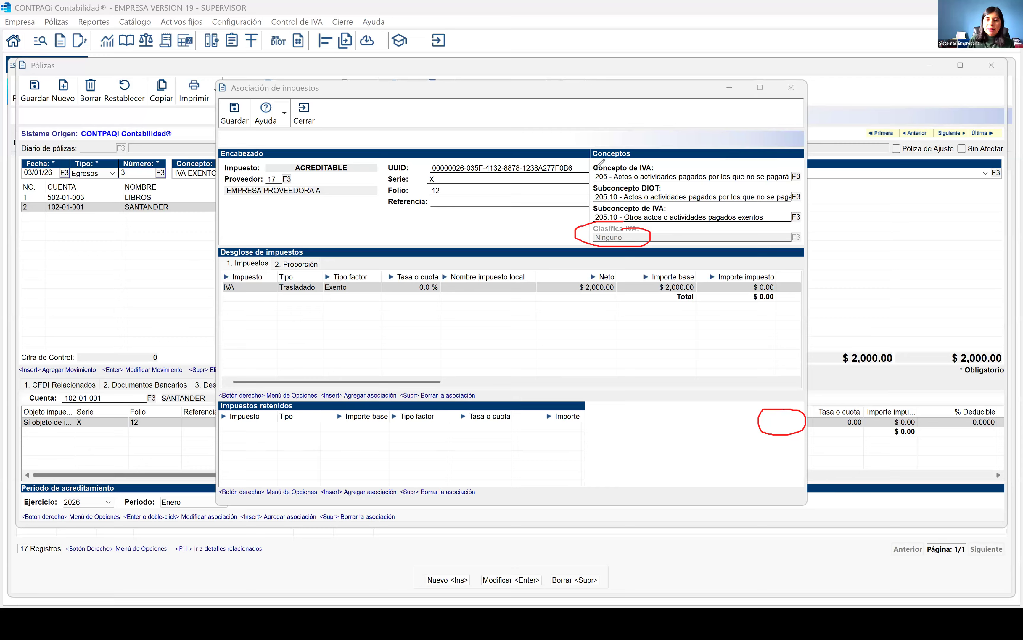
pyautogui.moveTo(596, 168)
pyautogui.mouseDown()
pyautogui.moveTo(733, 137)
pyautogui.moveTo(811, 292)
pyautogui.mouseUp()
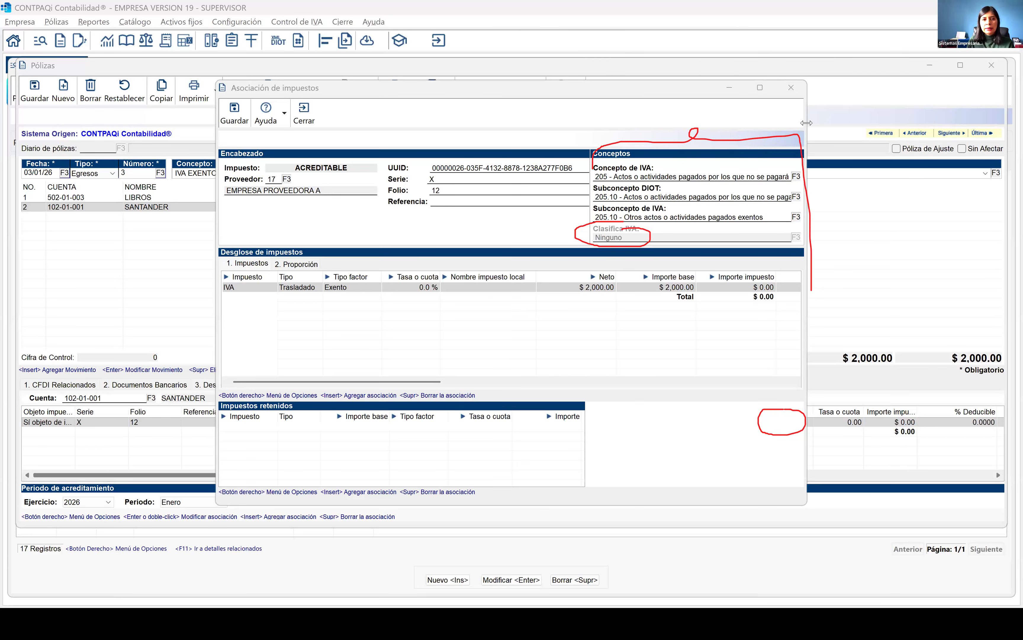
pyautogui.press('Escape')
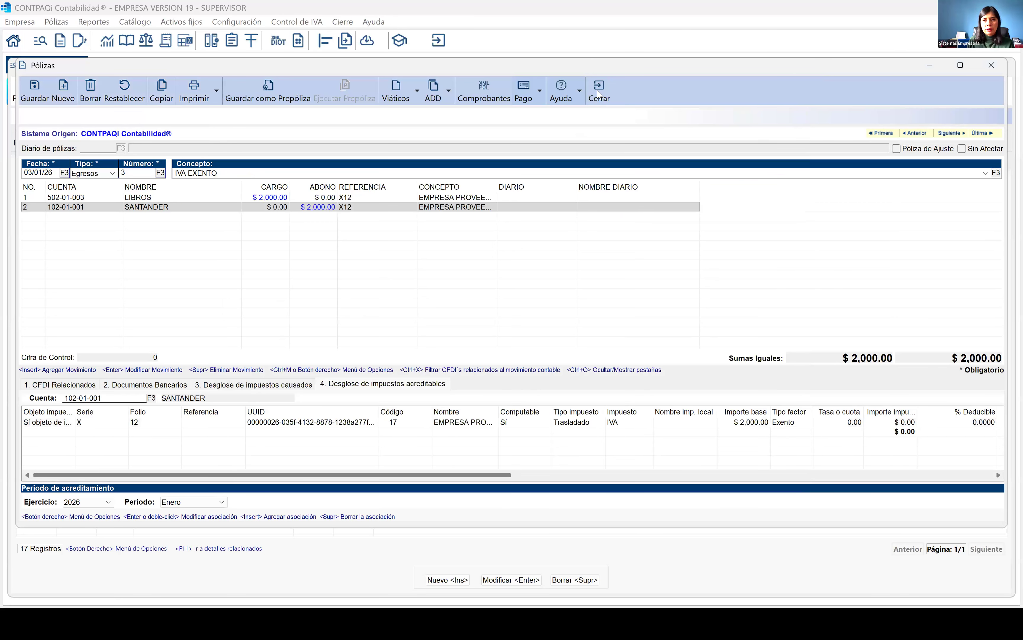
pyautogui.click(599, 94)
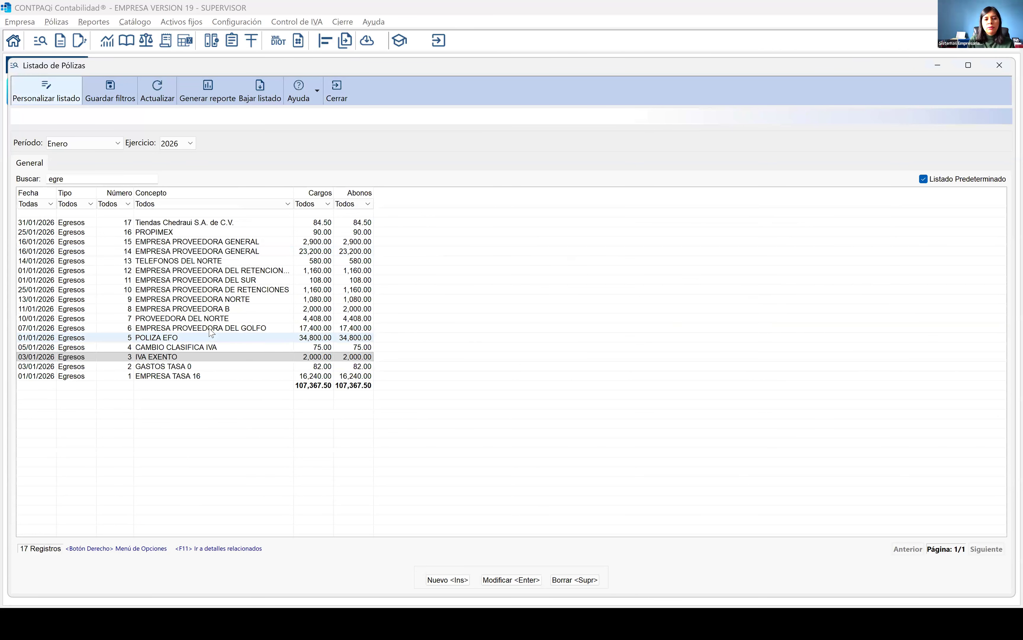
# - Open Egresos policy 6, EMPRESA PROVEEDORA DEL GOLFO, and replace its creditable tax association by registering the IVA control from the CFDI
pyautogui.click(209, 330)
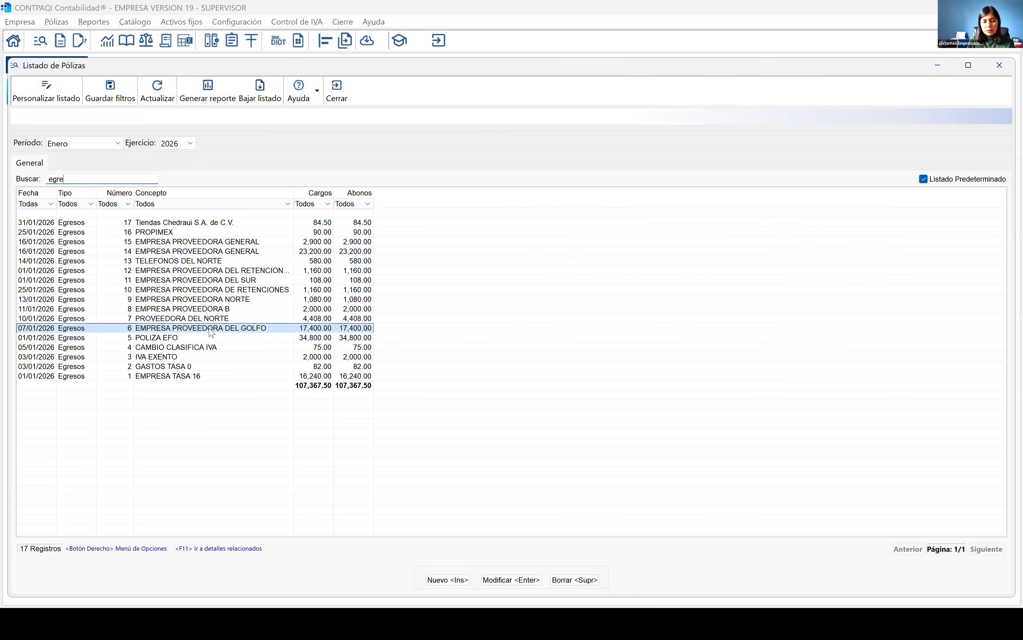
pyautogui.doubleClick(211, 329)
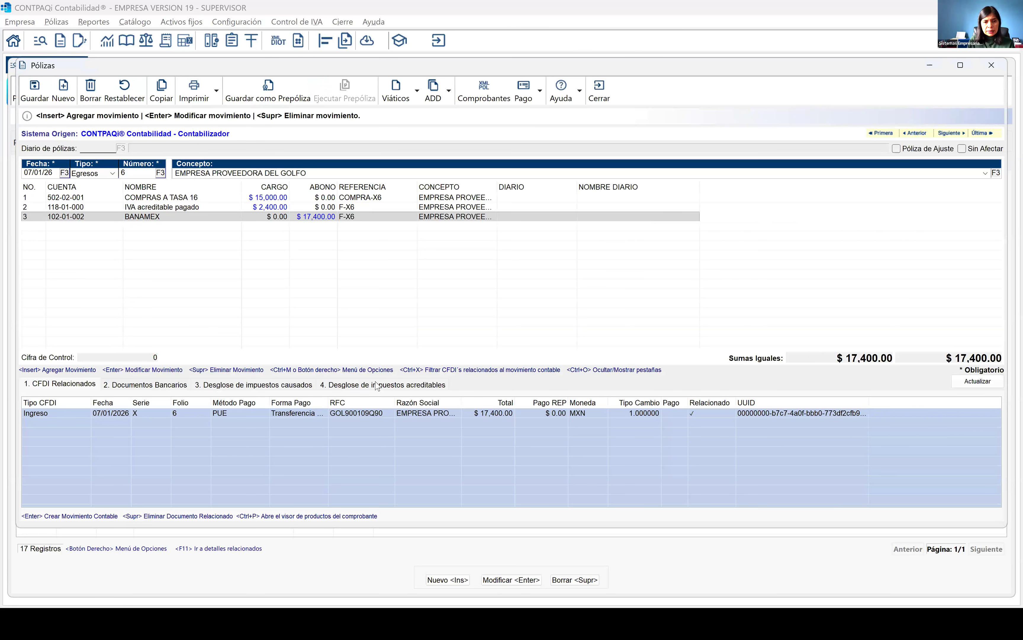
pyautogui.click(448, 386)
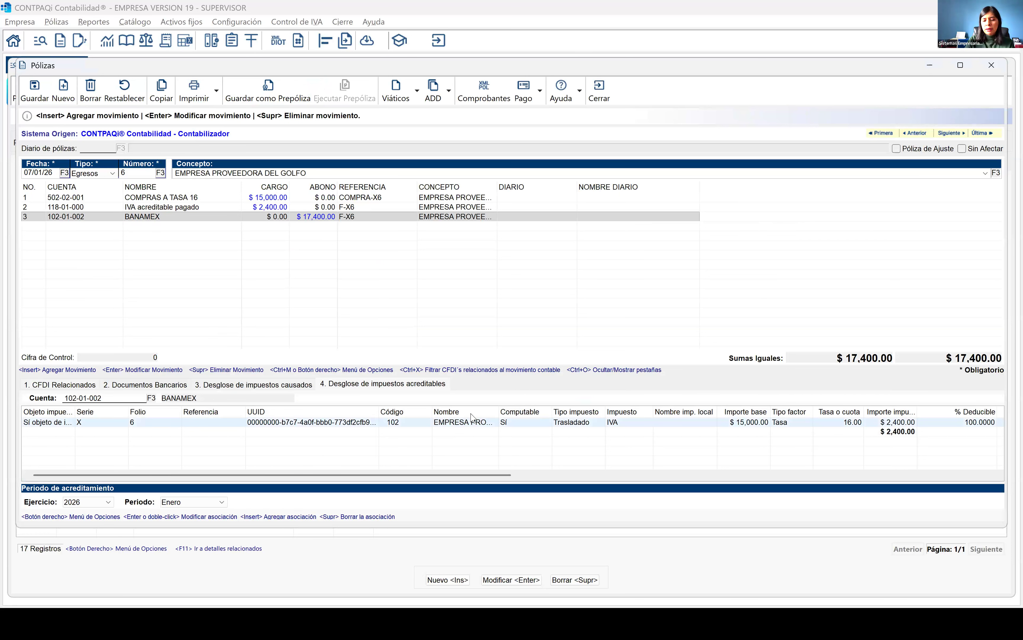
pyautogui.press('Delete')
pyautogui.press('Return')
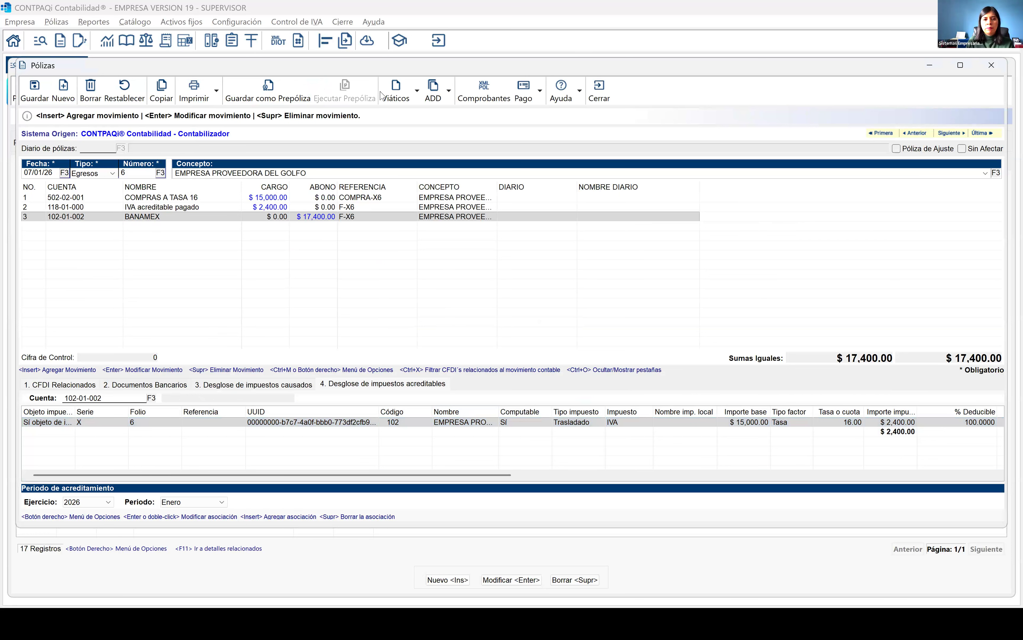
pyautogui.click(461, 145)
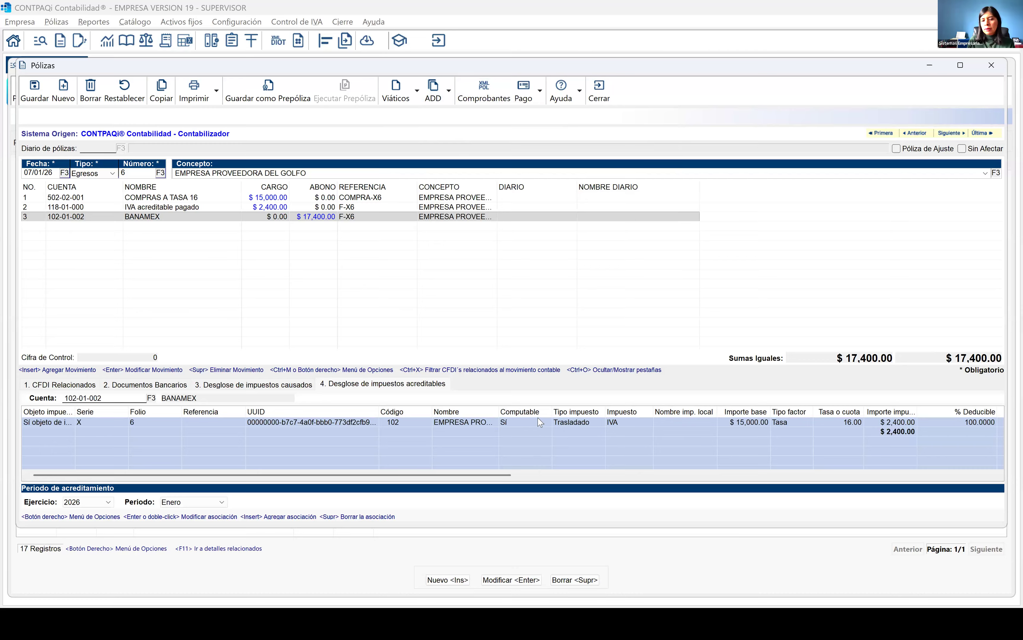
# - Review the 16% tax association's concepts and the available Clasifica IVA and Subconcepto de IVA options, and return to the policy list
pyautogui.doubleClick(539, 418)
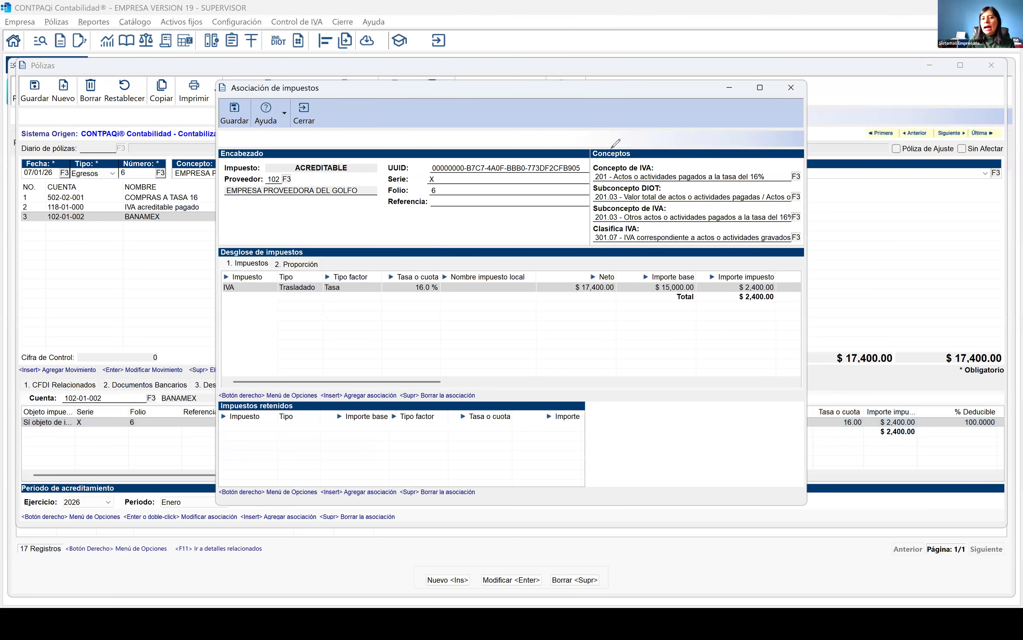
pyautogui.moveTo(433, 250); pyautogui.dragTo(452, 271)
pyautogui.moveTo(602, 151); pyautogui.dragTo(591, 201)
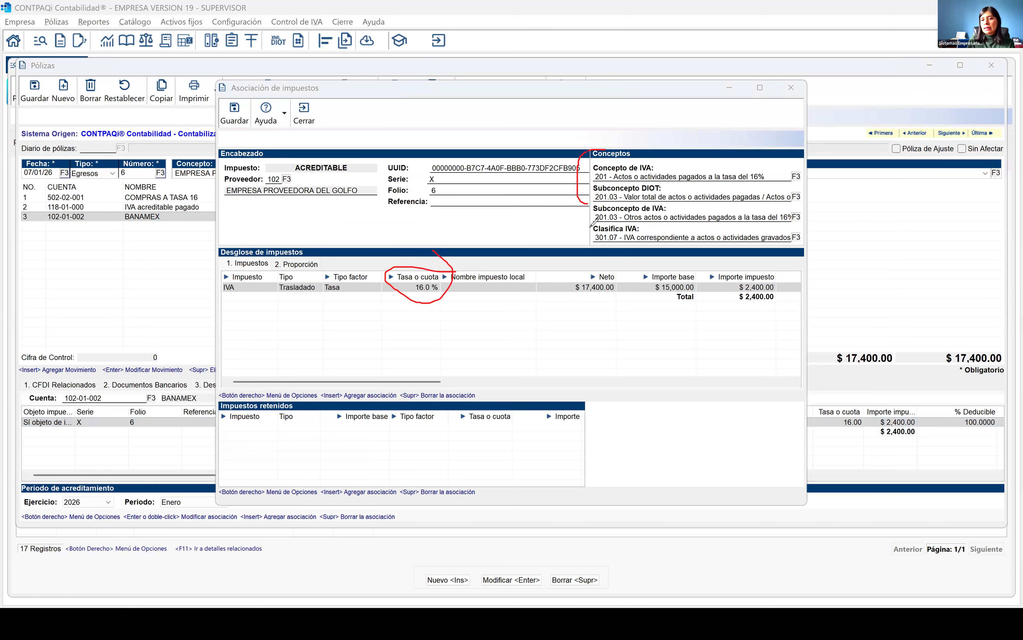
pyautogui.moveTo(625, 250); pyautogui.dragTo(790, 262)
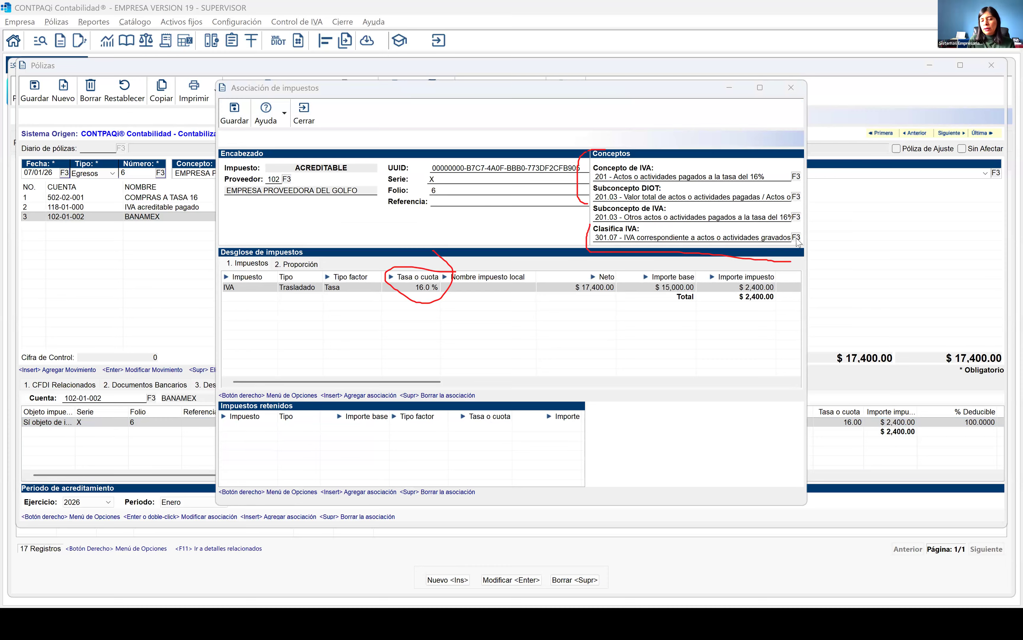
pyautogui.click(797, 238)
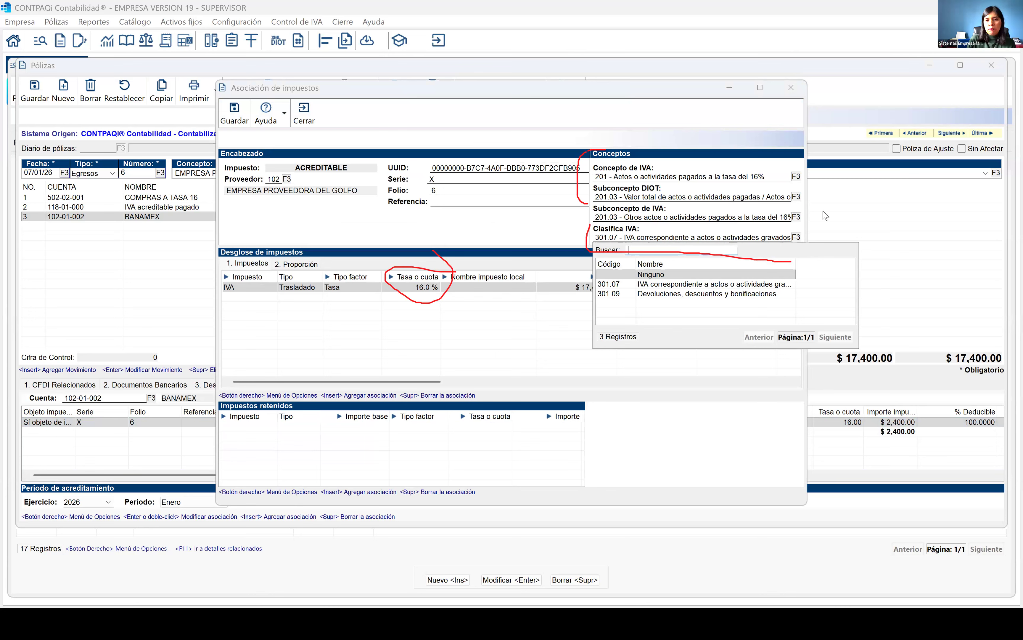
pyautogui.click(797, 217)
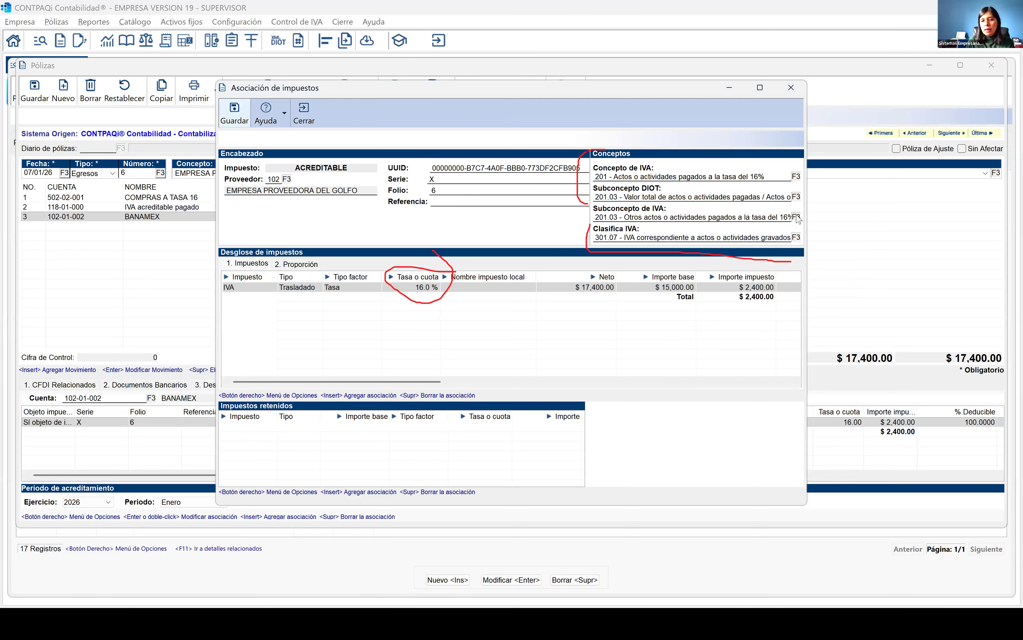
pyautogui.click(797, 218)
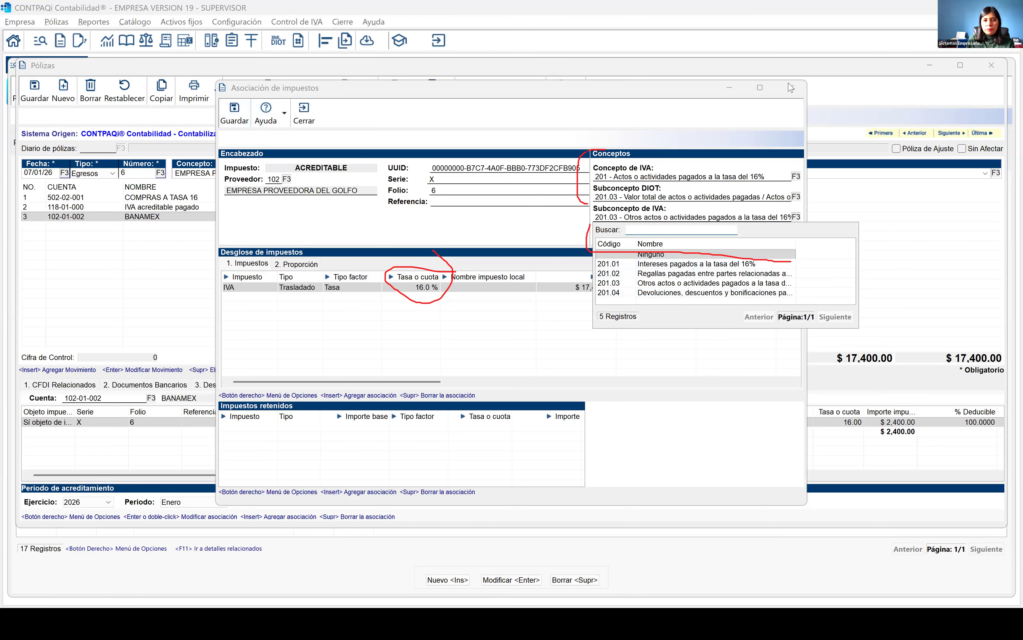
pyautogui.press('Escape')
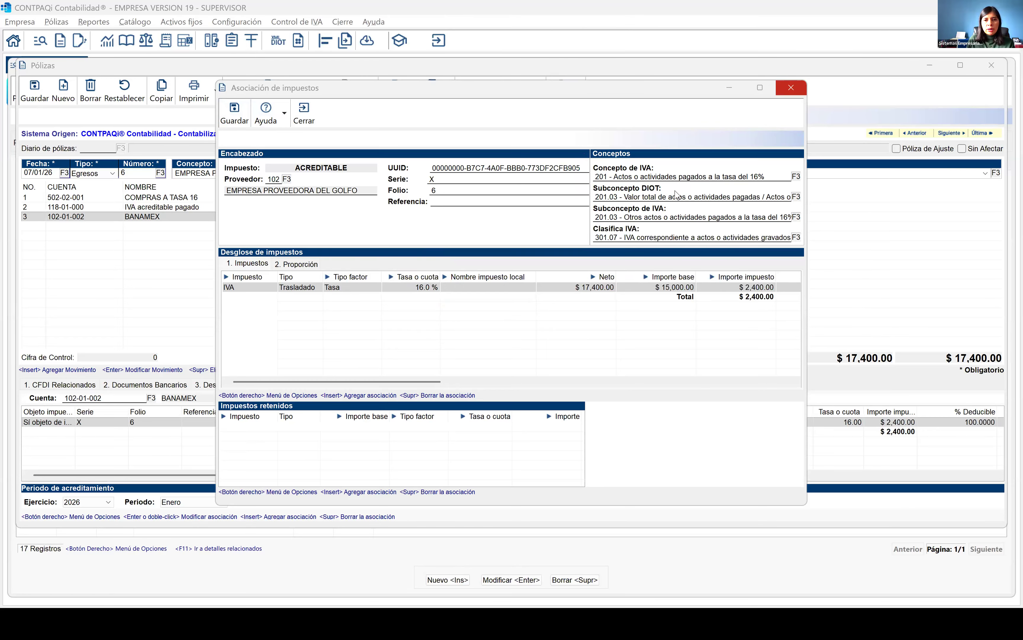
pyautogui.press('Escape')
pyautogui.click(273, 231)
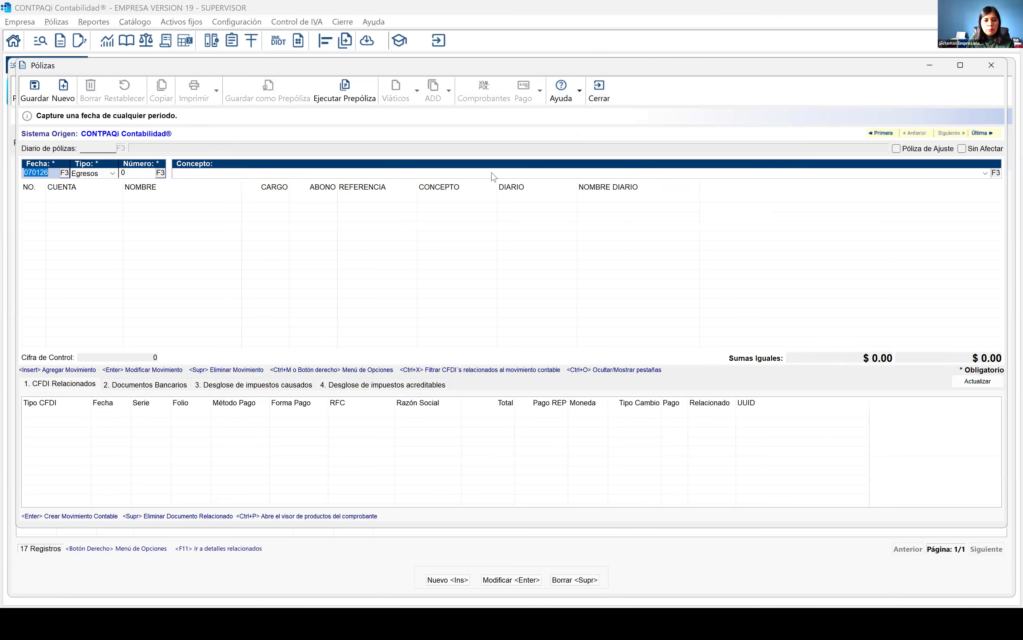
pyautogui.press('Escape')
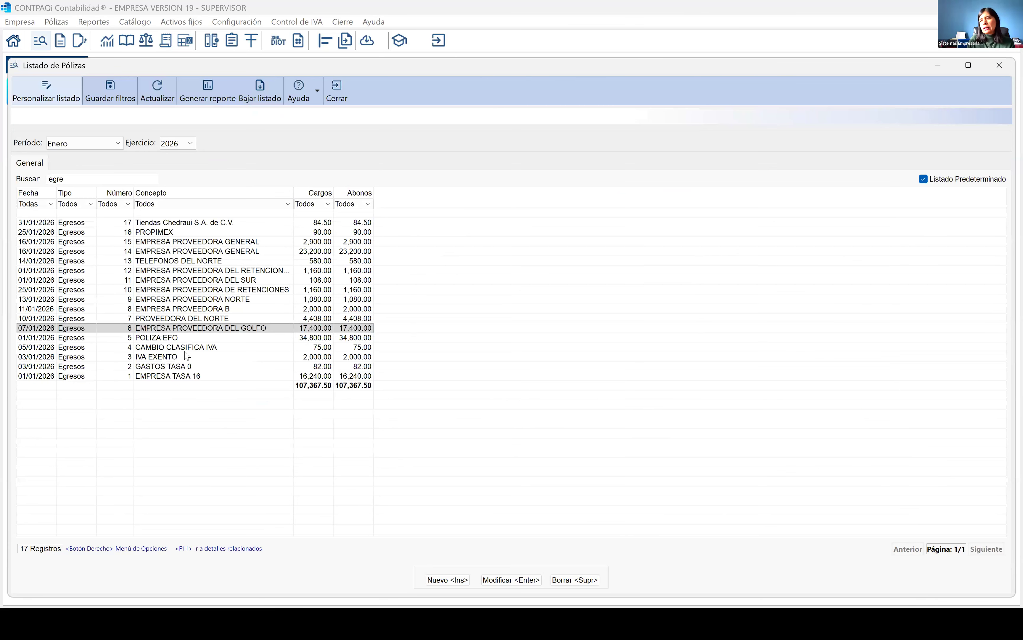
# - Open Egresos policy 4, CAMBIO CLASIFICA IVA, and bring up the tax association from its creditable tax breakdown
pyautogui.click(186, 351)
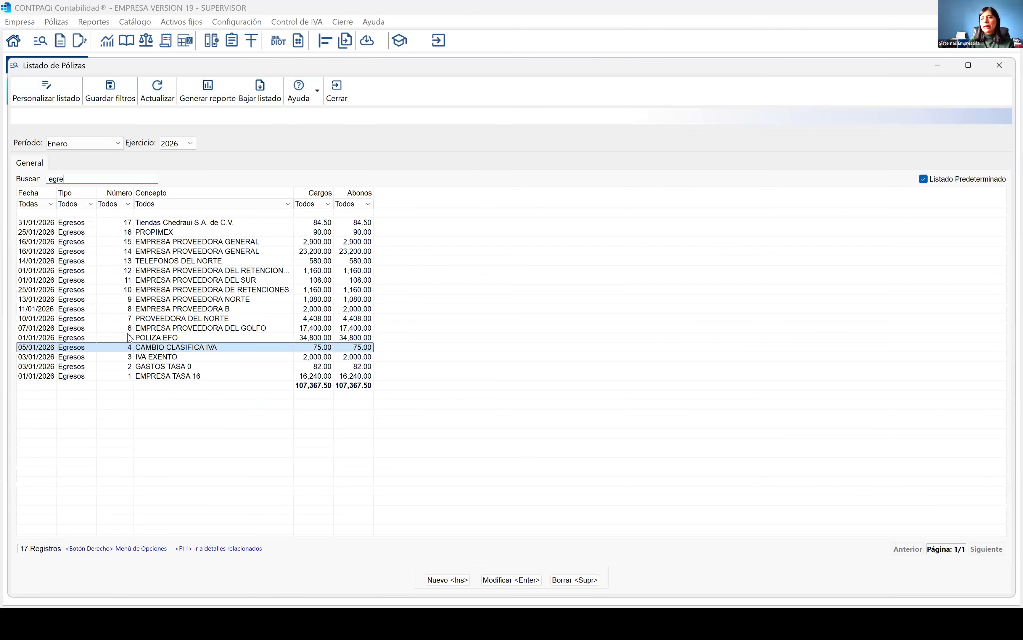
pyautogui.press('Return')
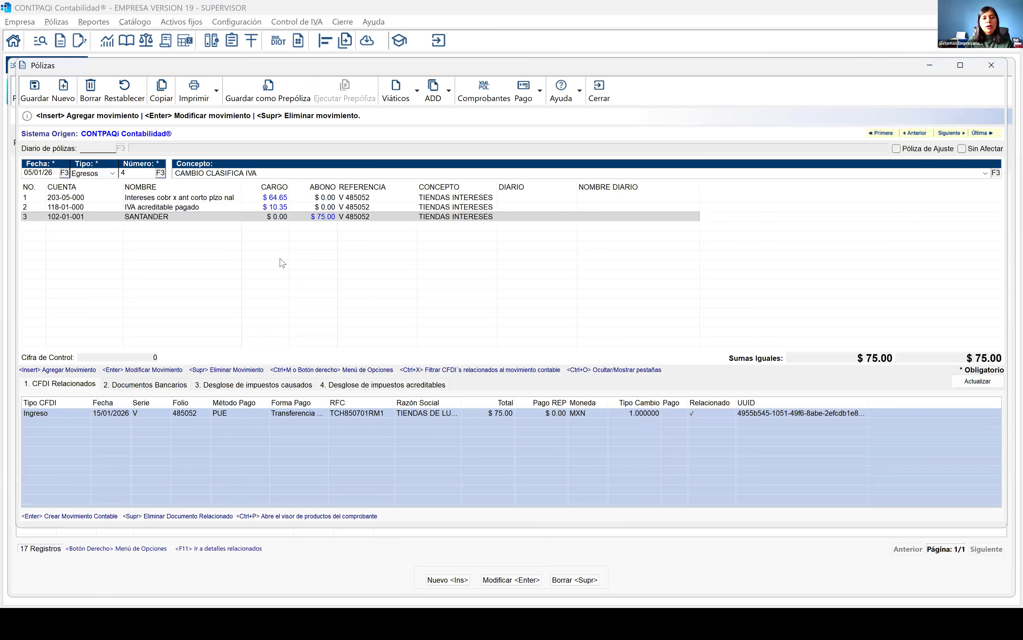
pyautogui.click(475, 200)
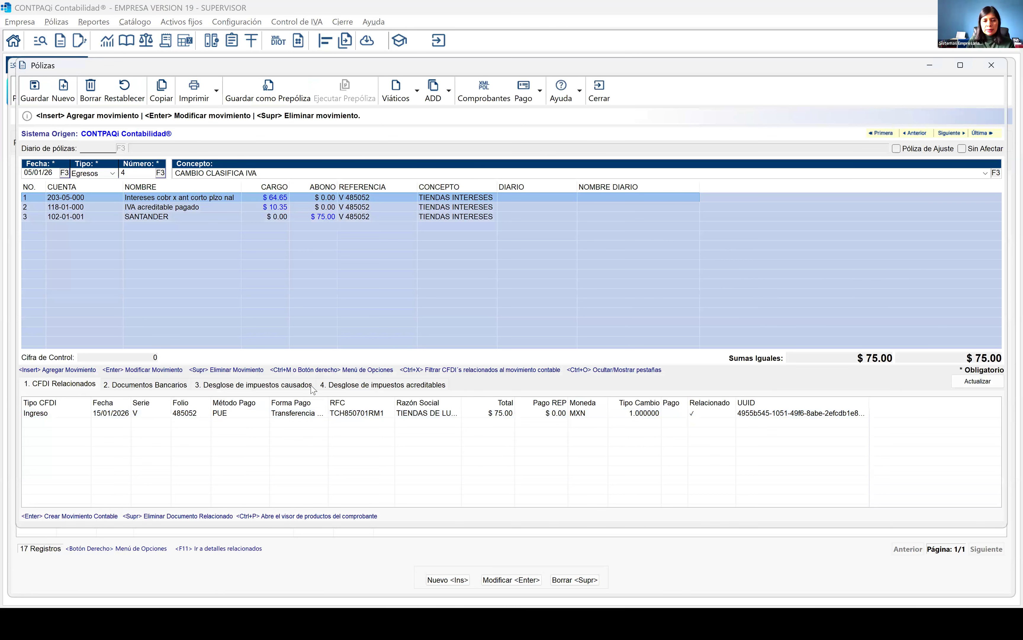
pyautogui.click(359, 389)
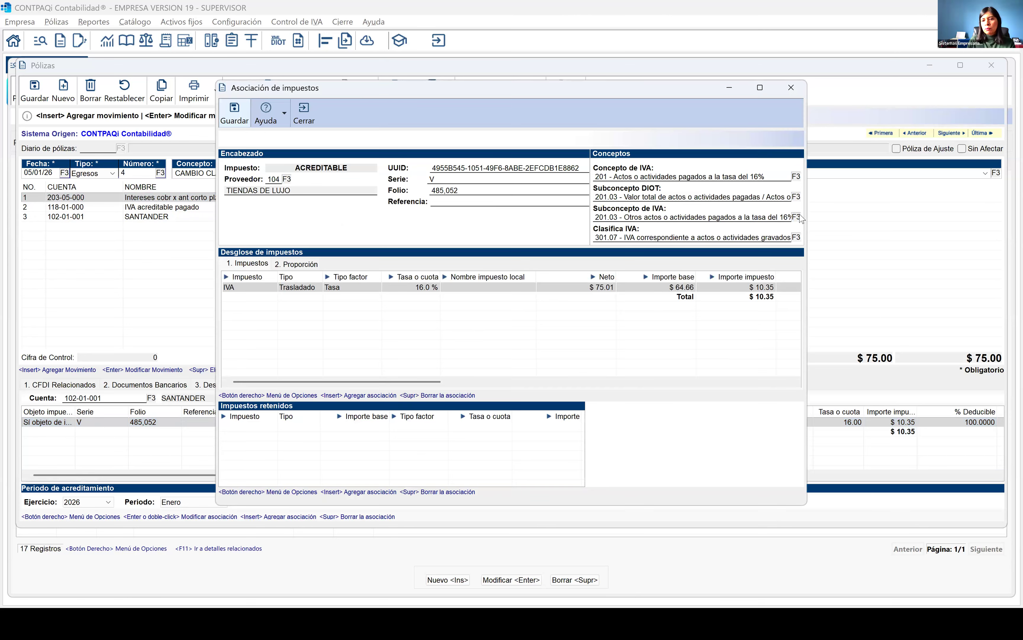
# - Set the Subconcepto de IVA of the tax association to 201.01 - Intereses pagados a la tasa del 16% and save the association
pyautogui.press('F3')
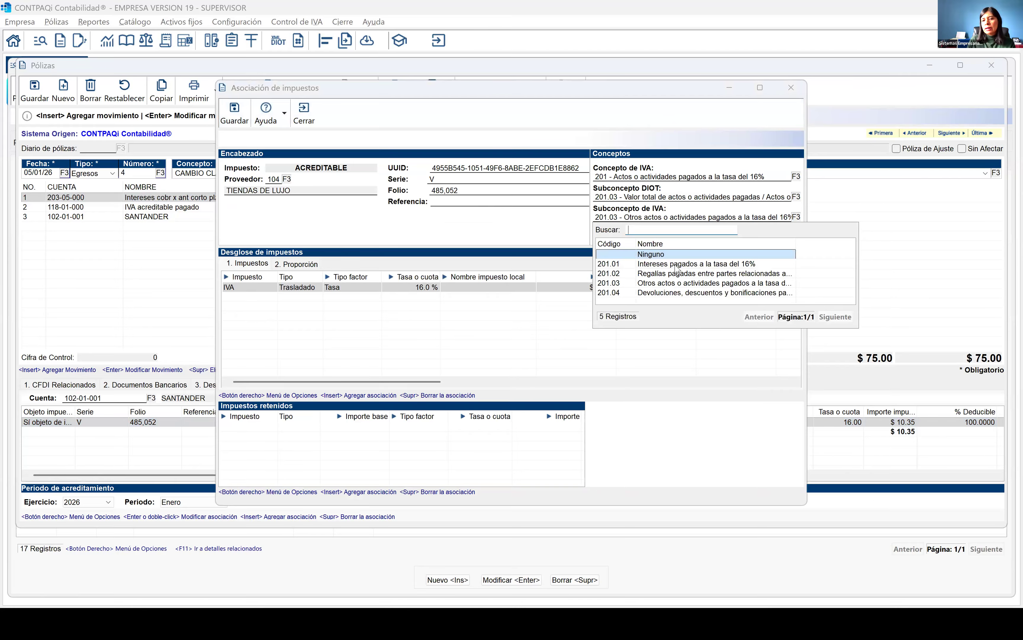
pyautogui.click(675, 266)
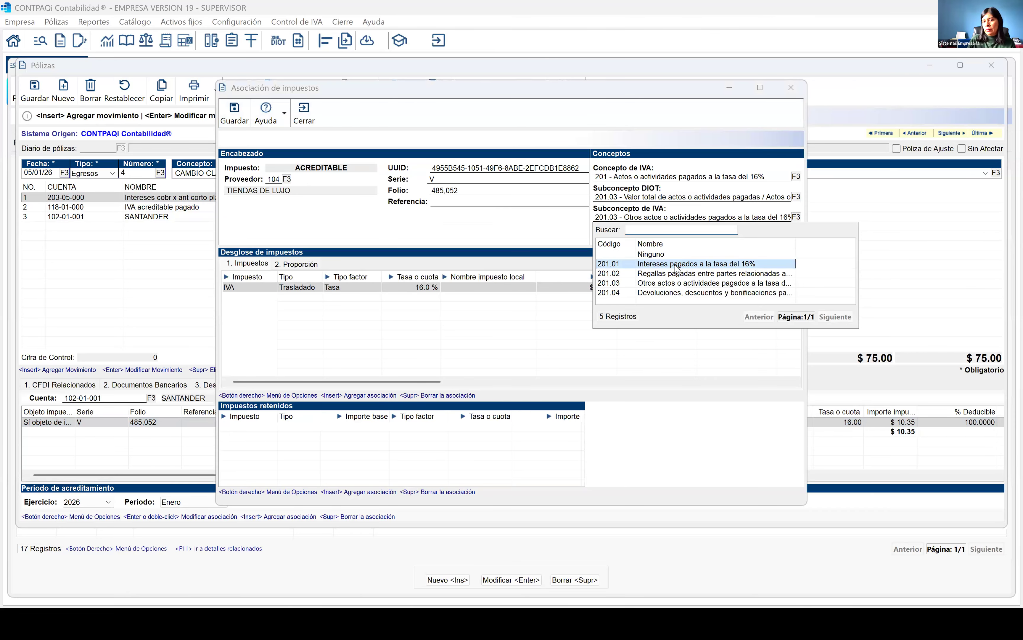
pyautogui.doubleClick(675, 266)
pyautogui.click(236, 112)
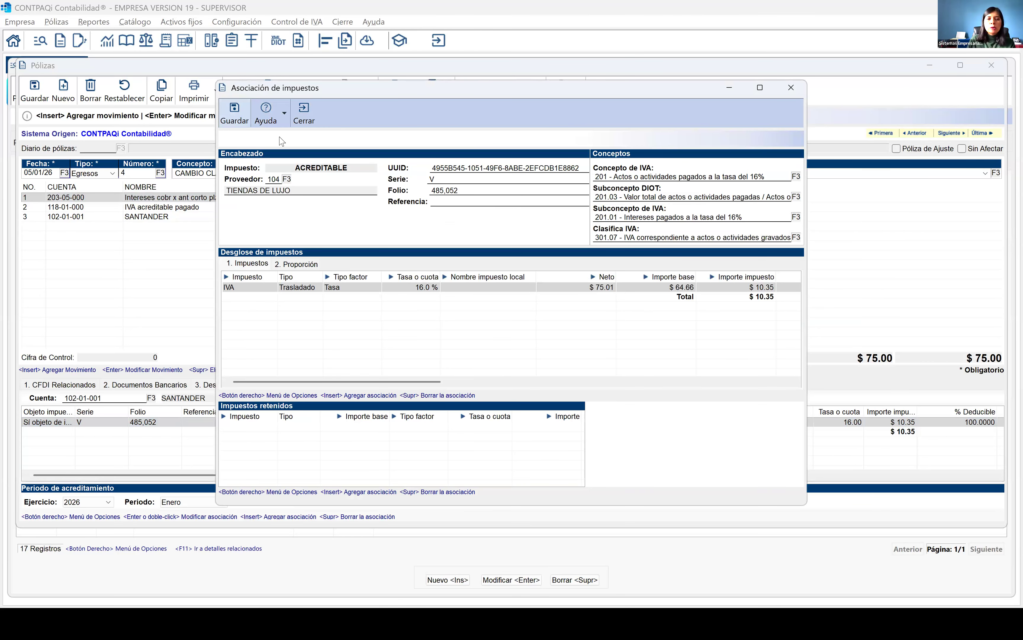
# - Save Egresos policy 4 together with its bank document, and close the policy window and the policy list
pyautogui.click(36, 89)
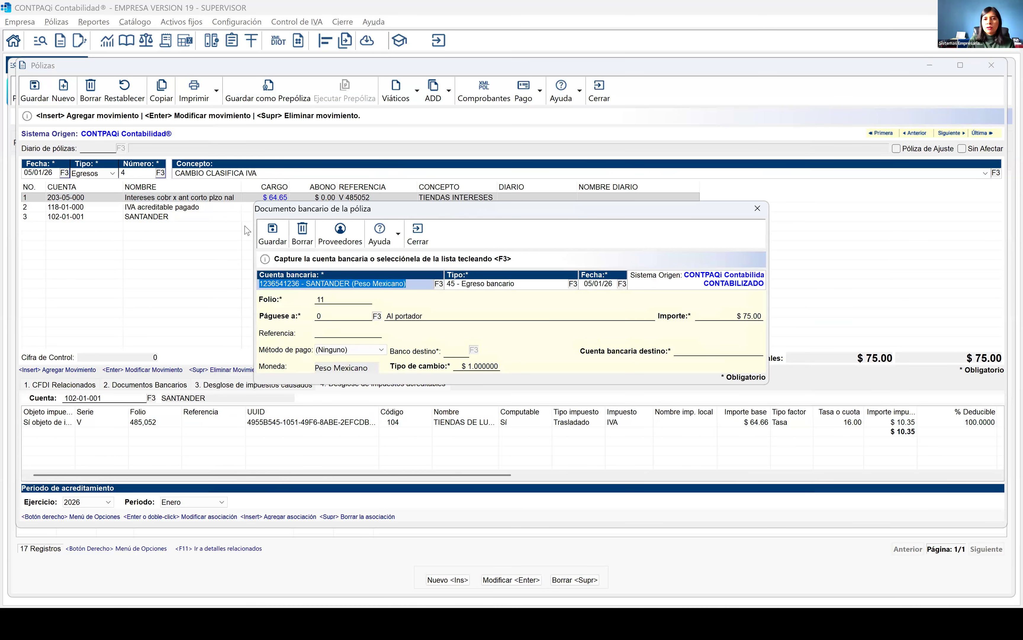
pyautogui.click(260, 230)
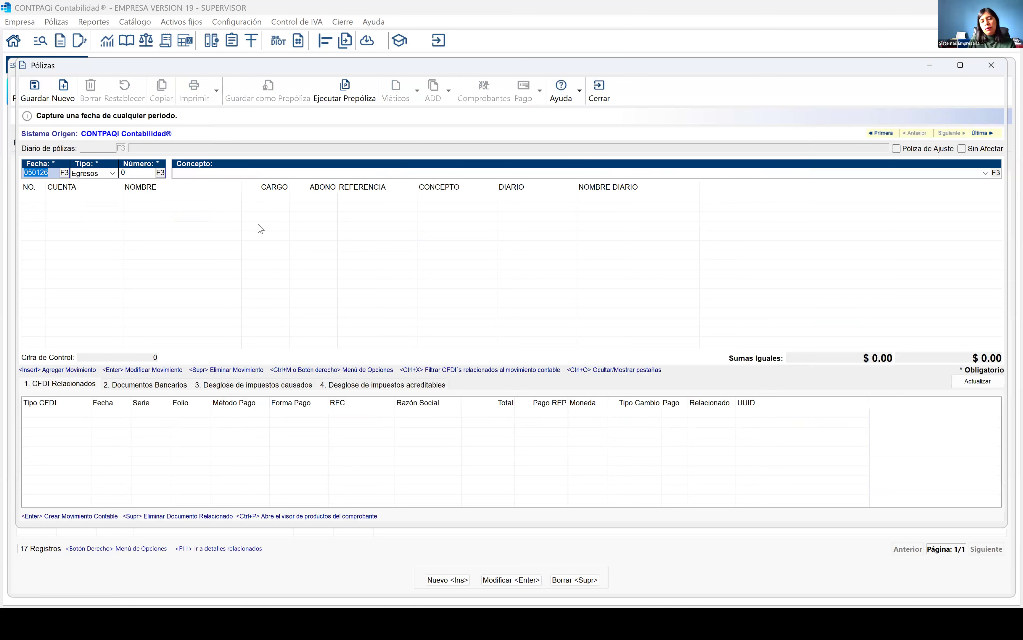
pyautogui.click(600, 89)
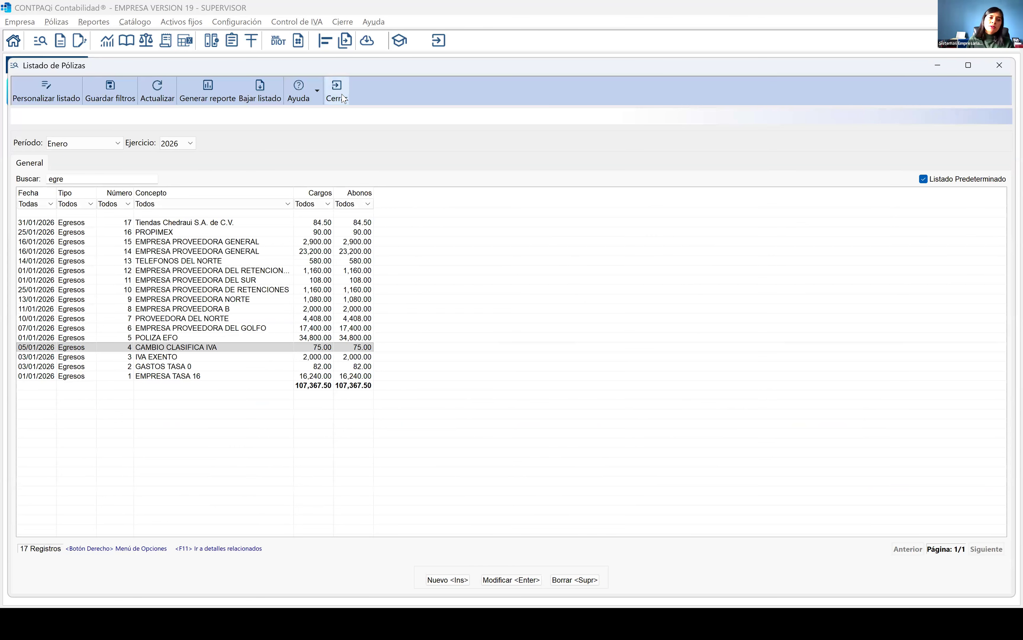
pyautogui.click(346, 103)
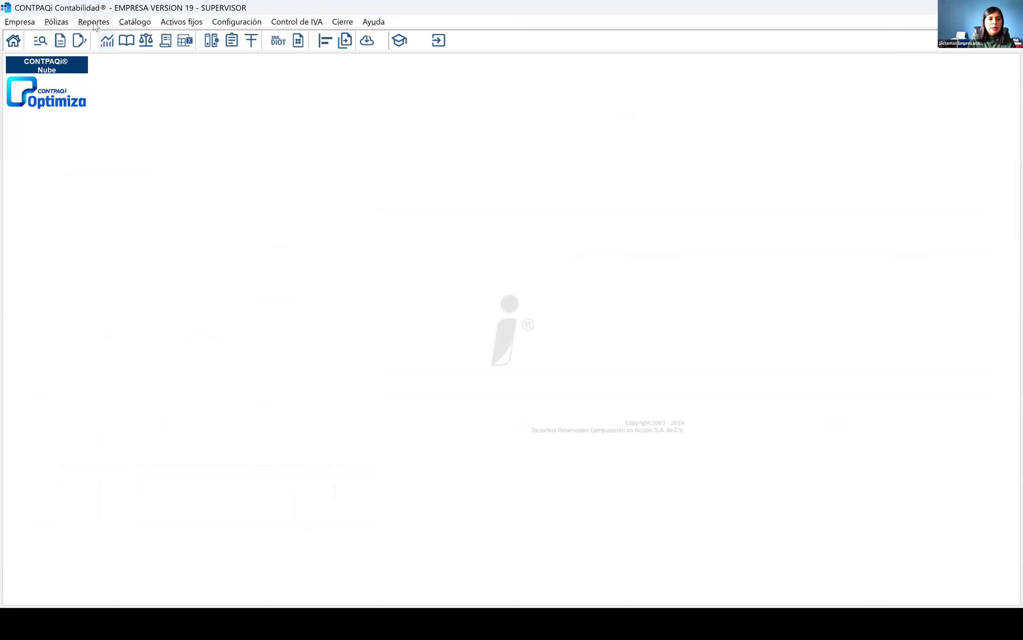
# - Generate the Declaración R21 Concepto de IVA en Excel for Enero 2026, and return to CONTPAQi Contabilidad to close the report's parameter dialog
pyautogui.click(94, 23)
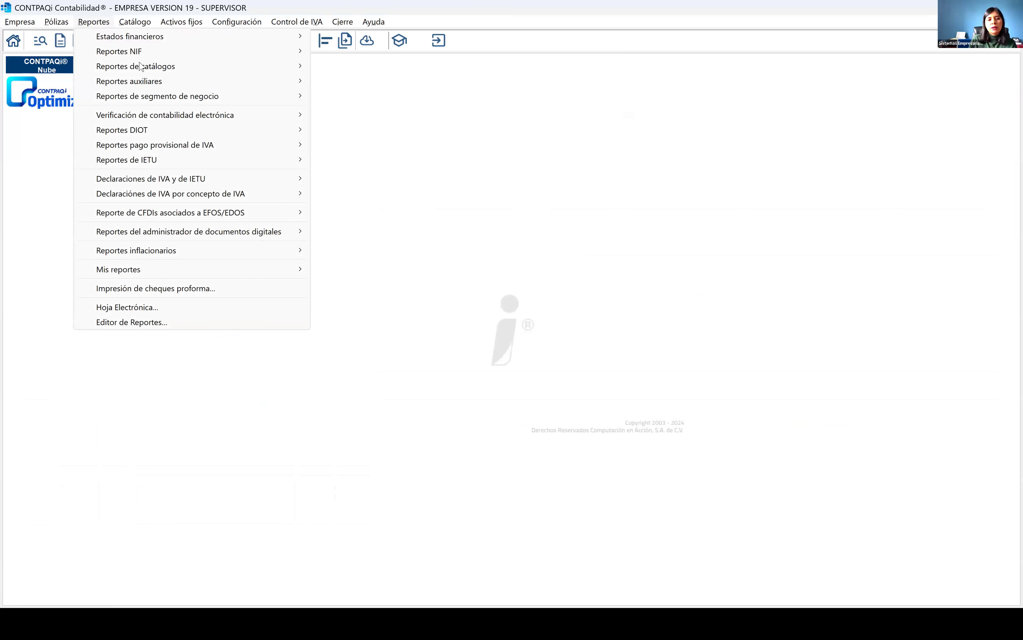
pyautogui.moveTo(206, 195)
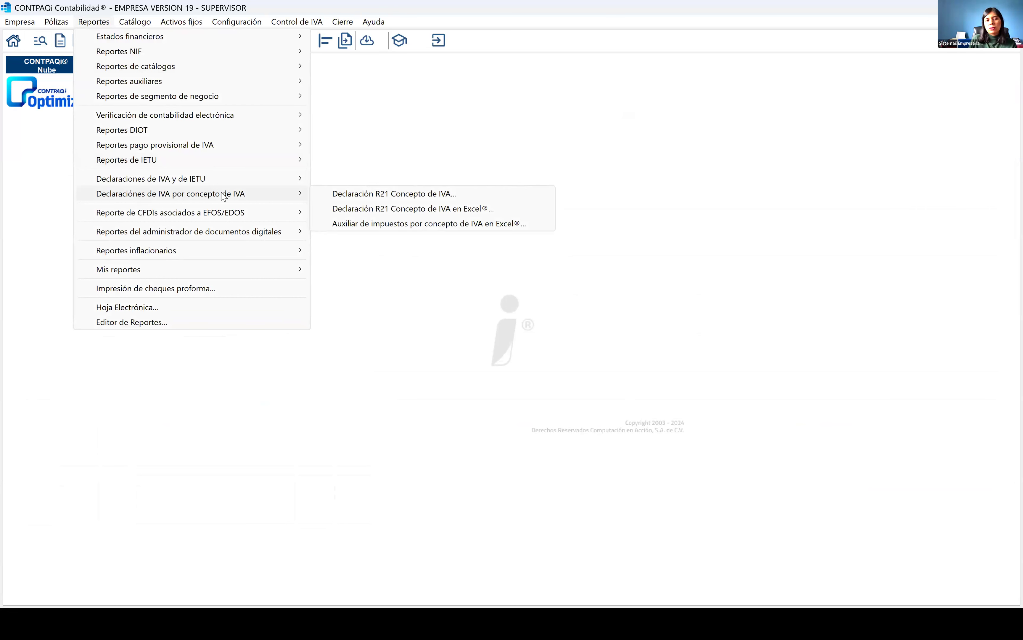
pyautogui.click(364, 209)
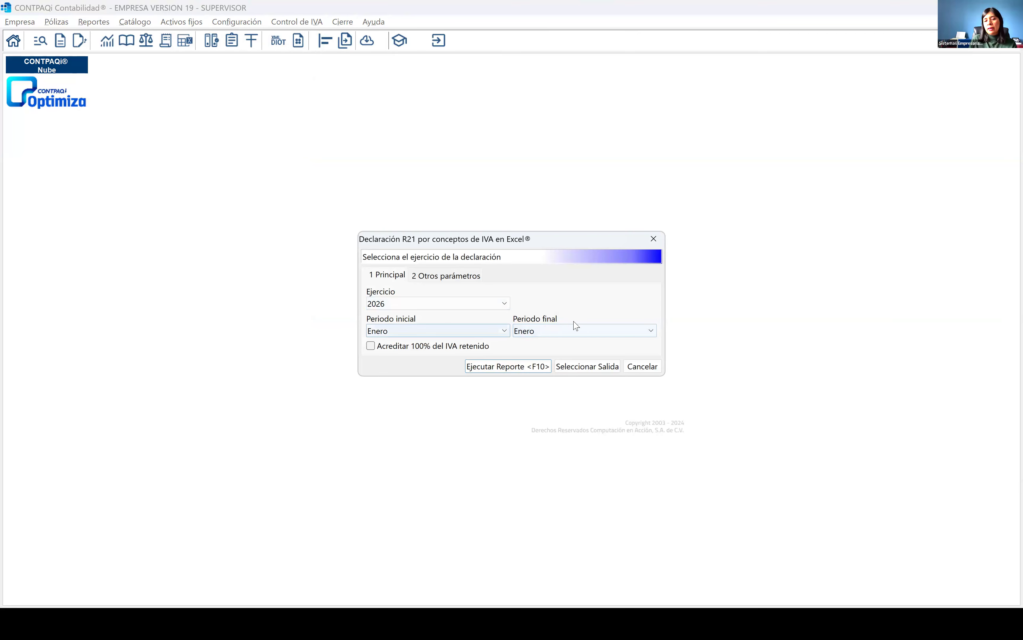
pyautogui.click(519, 368)
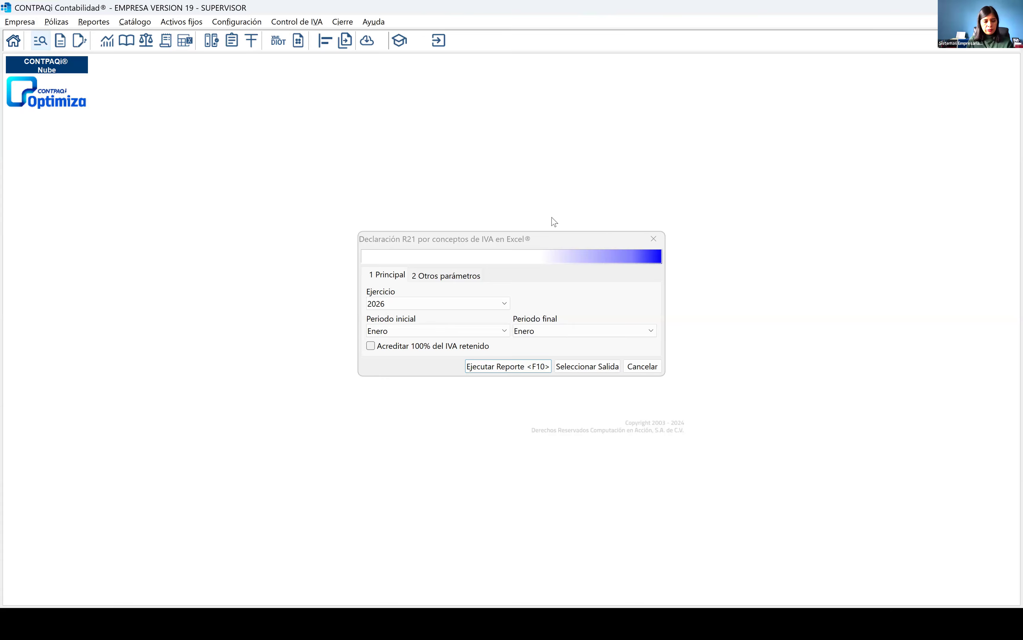
pyautogui.press('super')
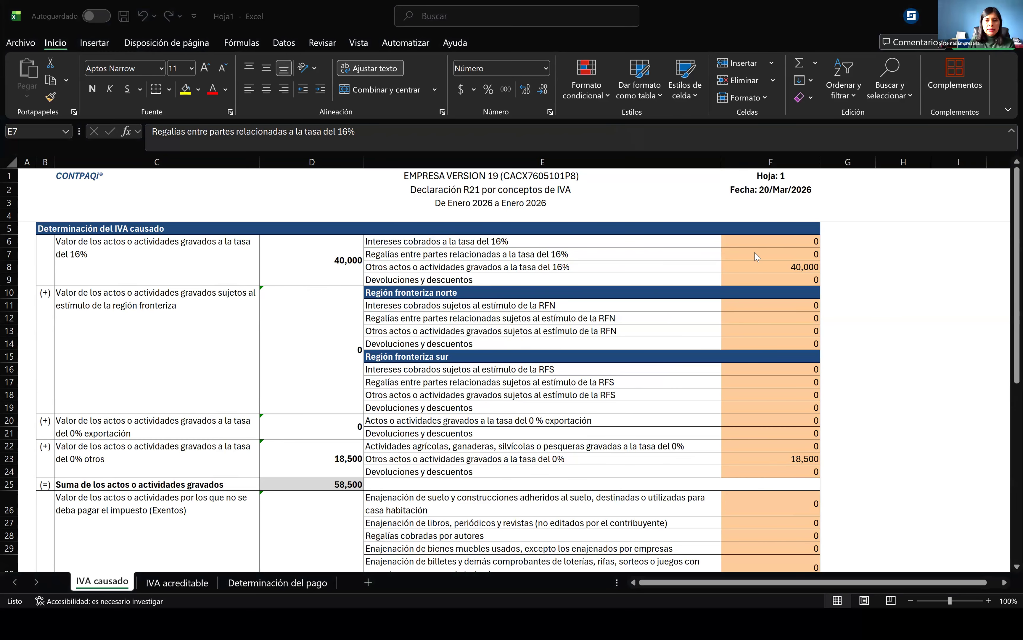
pyautogui.hotkey('alt', 'Tab')
pyautogui.click(649, 244)
# - Bring up the policy list, filter it by "ingre", and open Ingresos policy 7, F-FSUC1
pyautogui.press('F10')
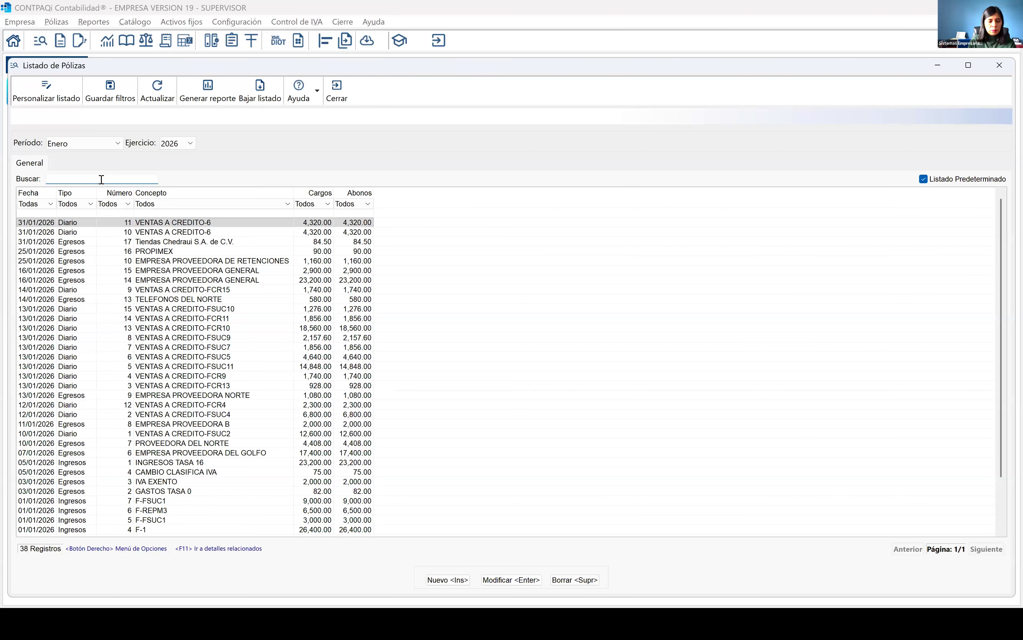
pyautogui.write('ingre')
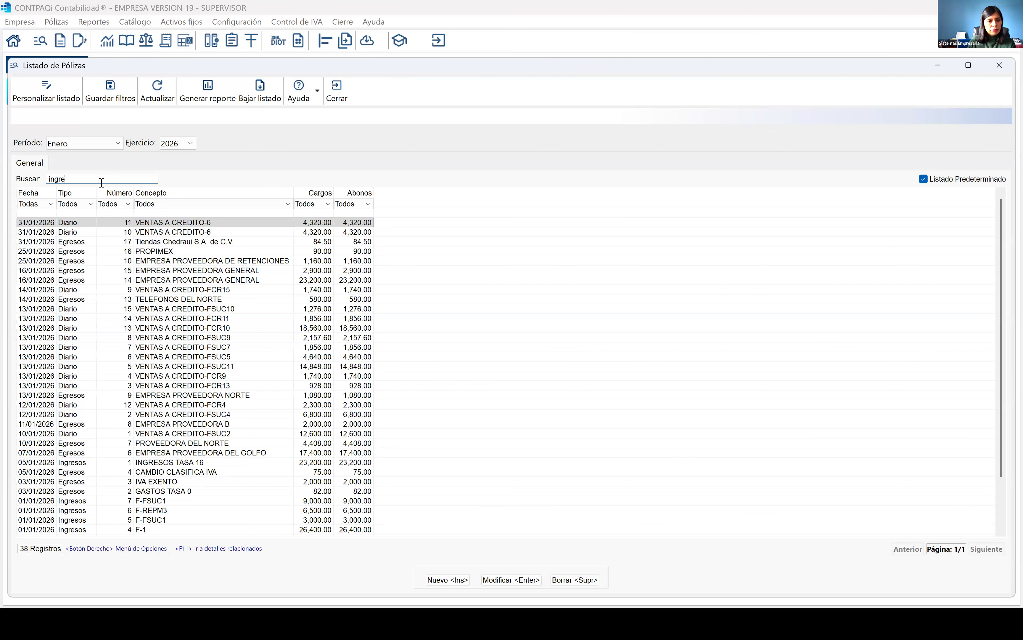
pyautogui.click(290, 223)
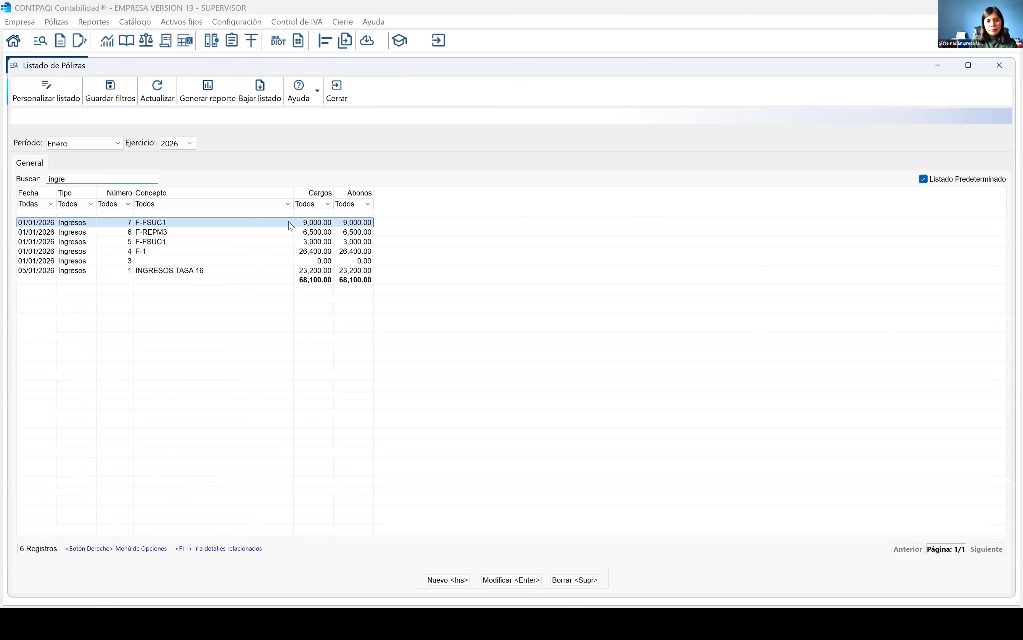
pyautogui.doubleClick(289, 223)
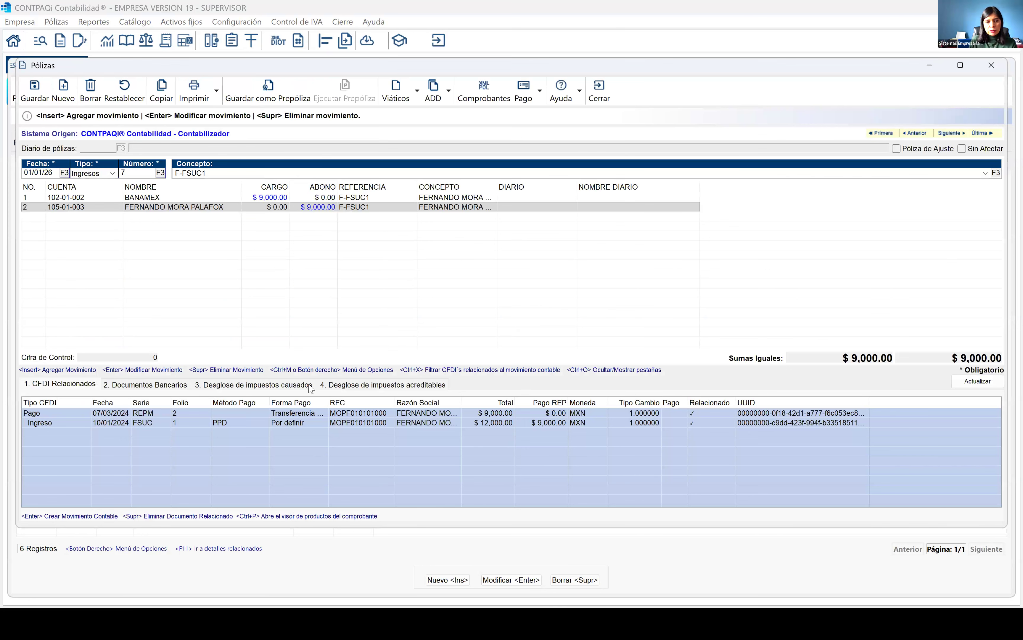
# - Review the caused tax breakdown of Ingresos policy 7, and look into Ingresos policy 5 before returning to the list
pyautogui.click(279, 388)
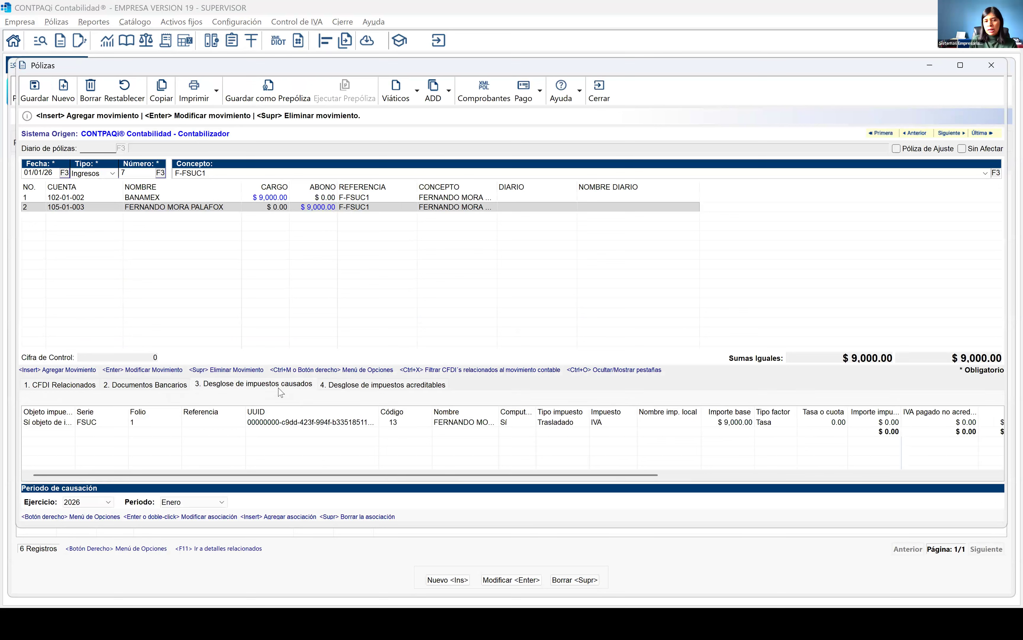
pyautogui.click(396, 423)
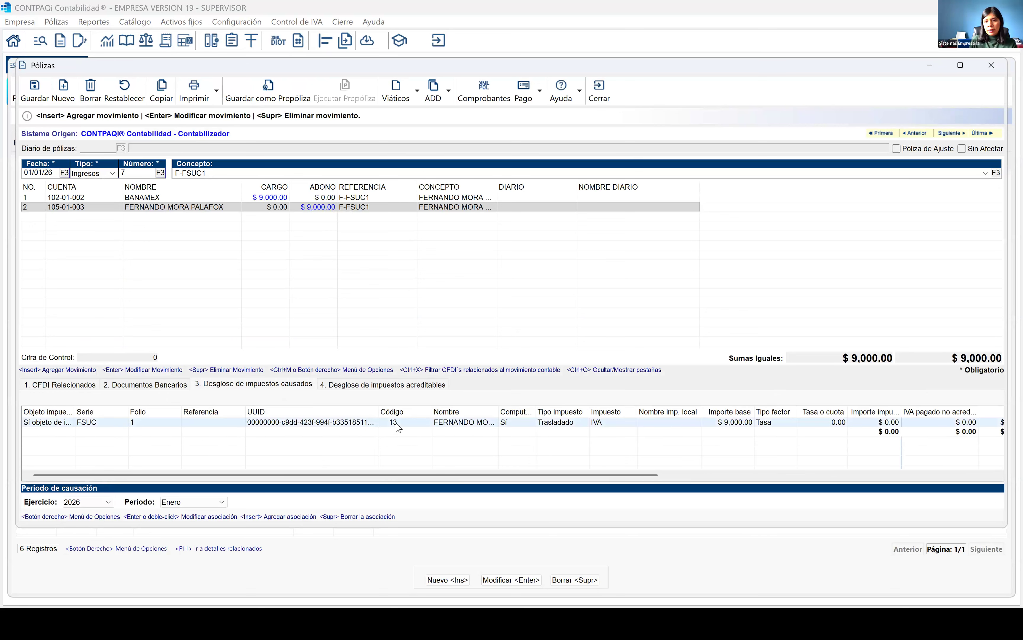
pyautogui.doubleClick(397, 423)
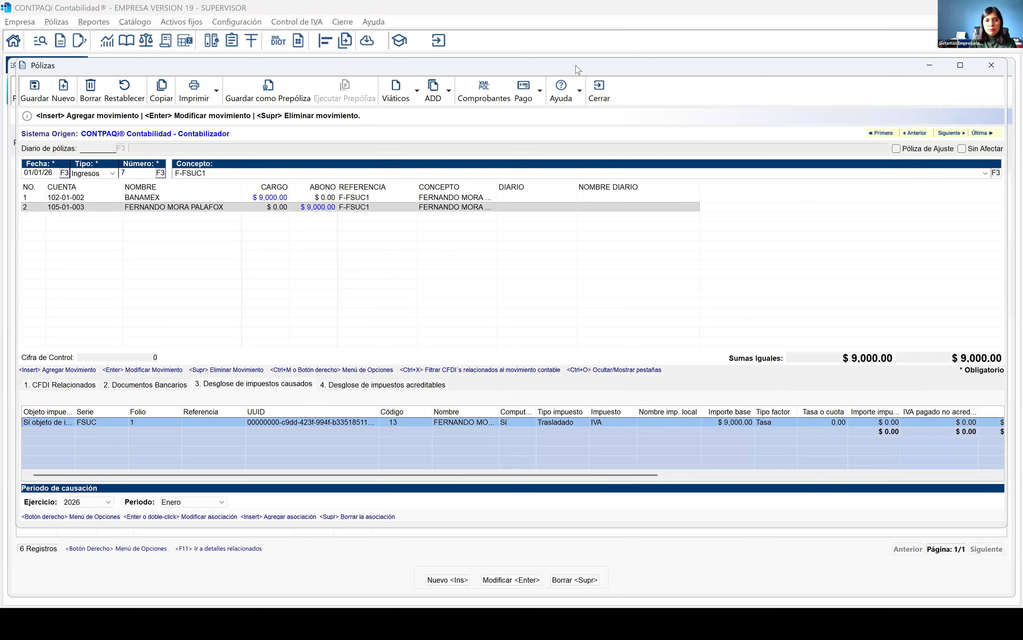
pyautogui.press('Escape')
pyautogui.press('Escape')
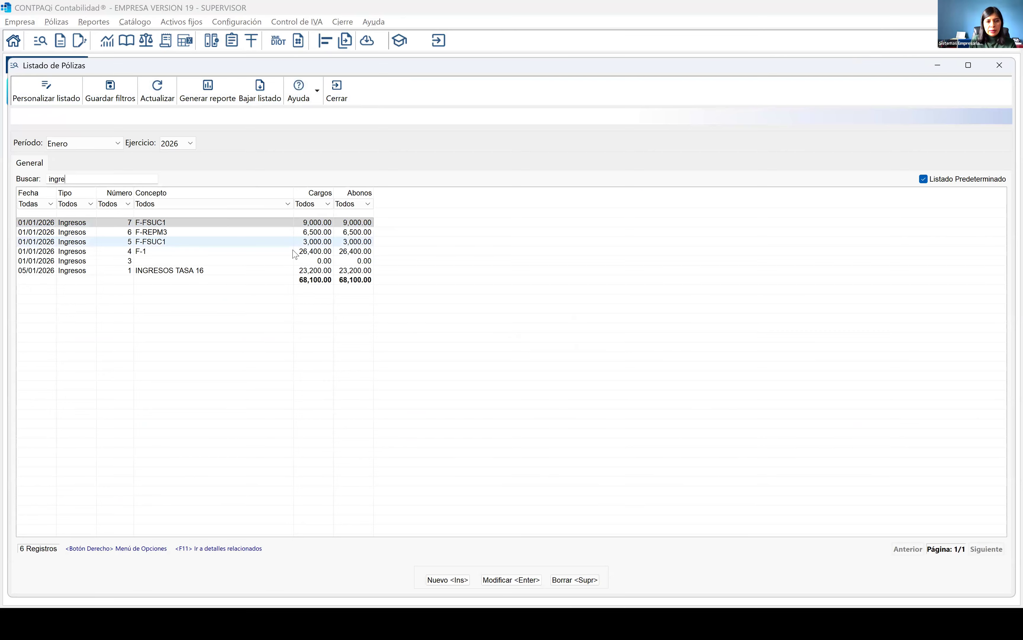
pyautogui.press('Return')
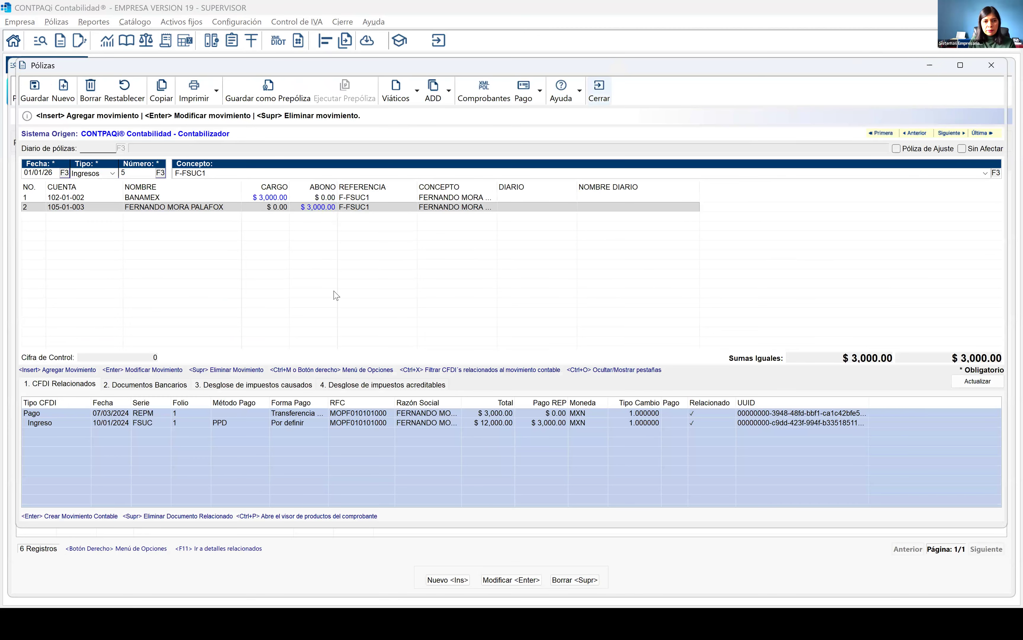
pyautogui.press('Escape')
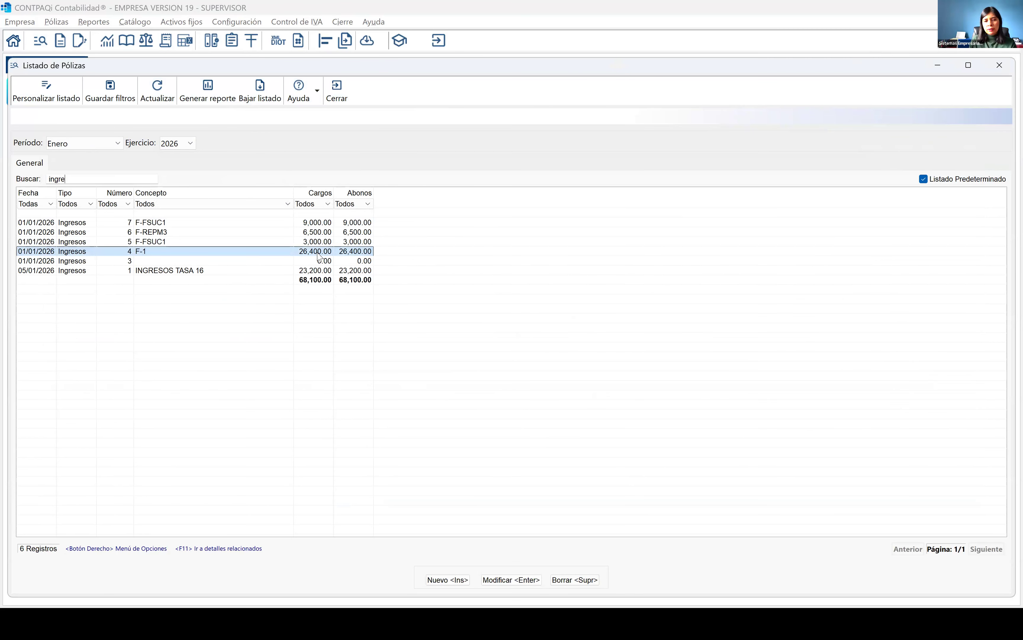
# - Open Ingresos policy 4, F-1, and examine the Concepto de IVA and Subconcepto de IVA in its caused tax association
pyautogui.click(320, 253)
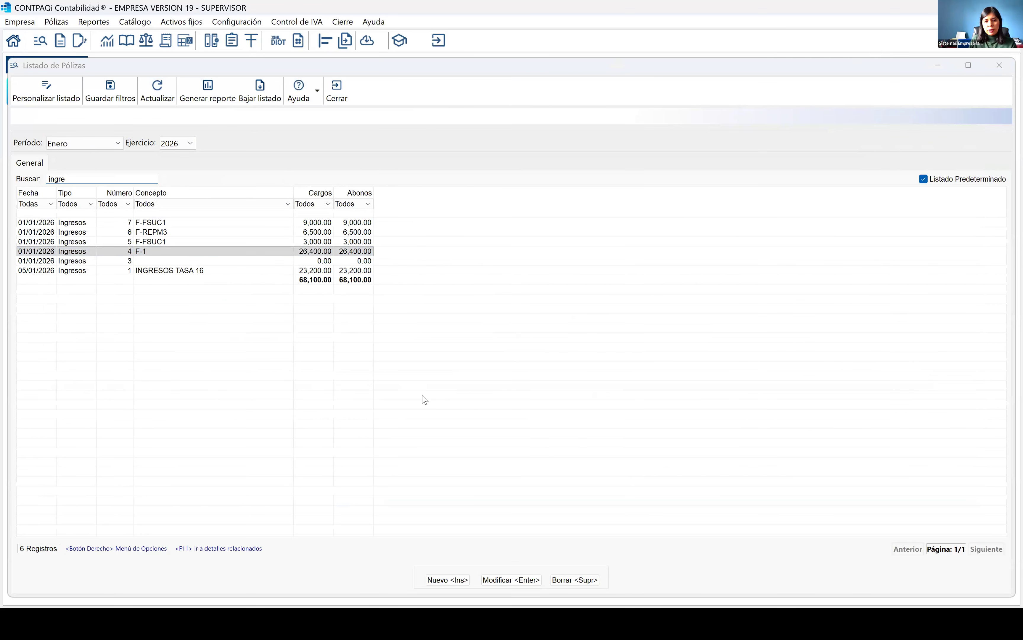
pyautogui.press('Return')
pyautogui.click(400, 387)
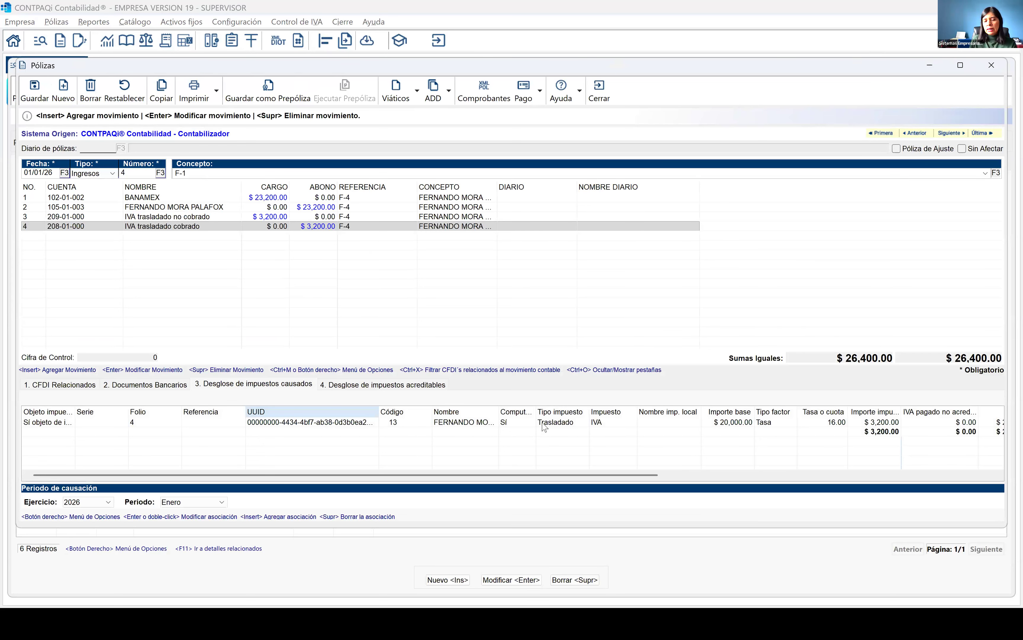
pyautogui.click(544, 427)
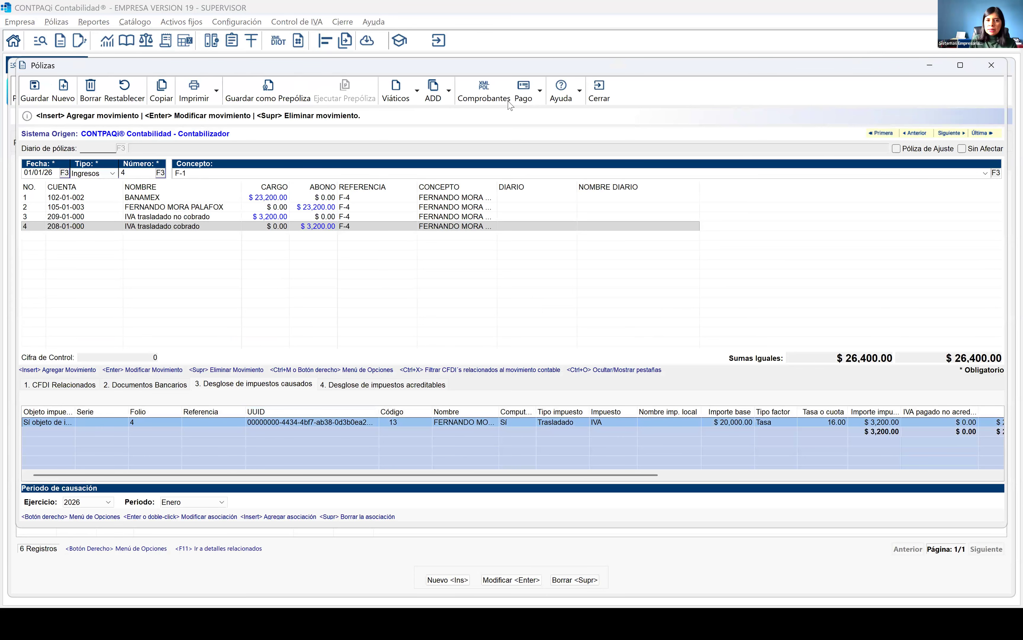
pyautogui.press('Return')
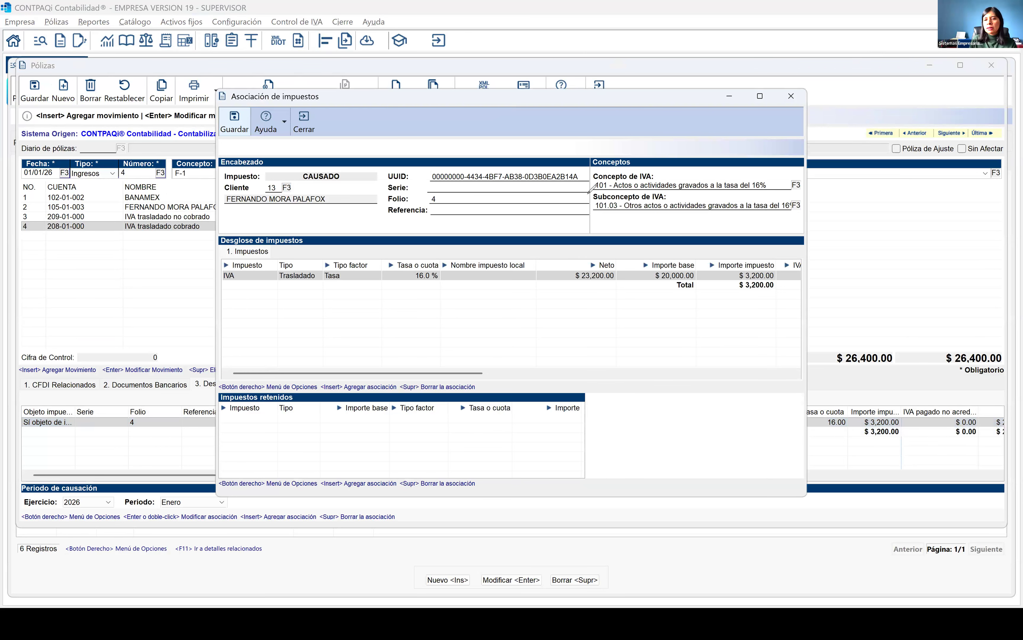
pyautogui.moveTo(639, 159)
pyautogui.mouseDown()
pyautogui.moveTo(664, 145)
pyautogui.moveTo(633, 145)
pyautogui.mouseUp()
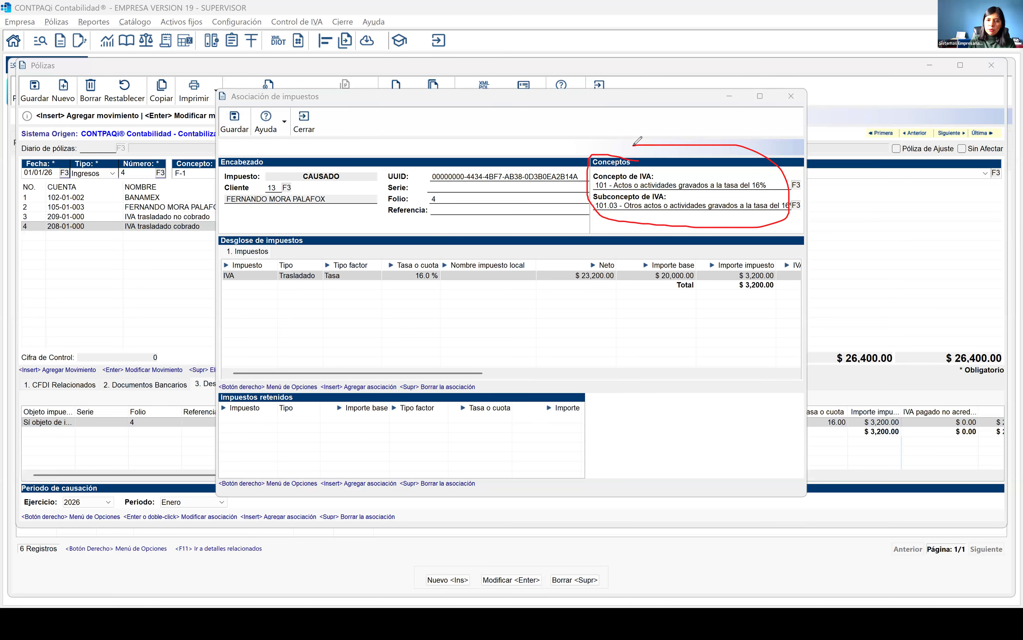
pyautogui.click(506, 55)
pyautogui.moveTo(684, 124)
pyautogui.mouseDown()
pyautogui.moveTo(447, 119)
pyautogui.moveTo(503, 101)
pyautogui.mouseUp()
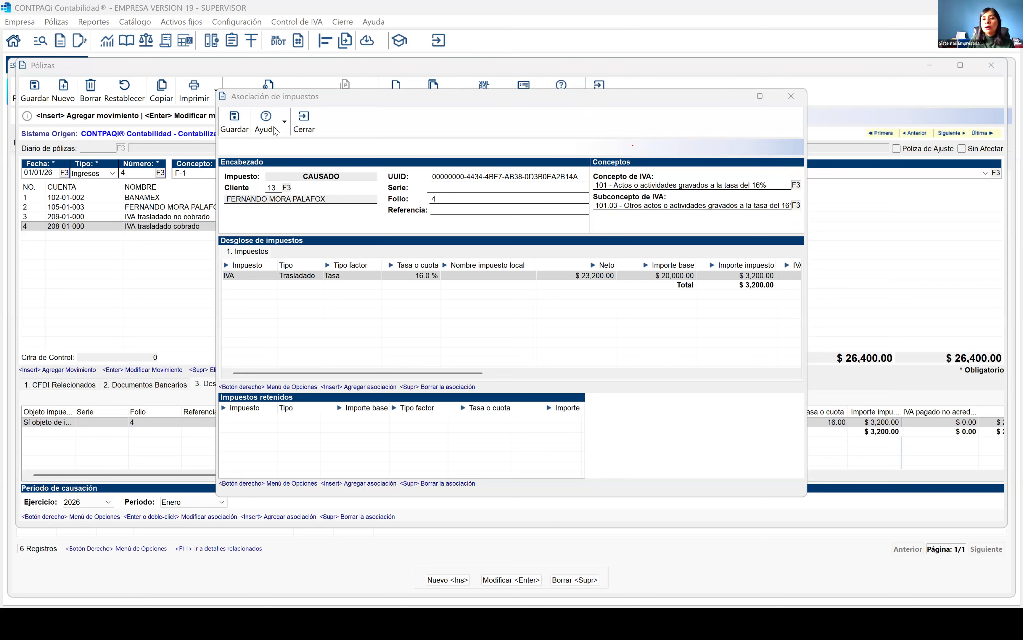
# - Switch to the Excel R21 declaration, examine the 16% and 0% rate amounts on the IVA causado sheet, and show the IVA acreditable sheet
pyautogui.hotkey('alt', 'Tab')
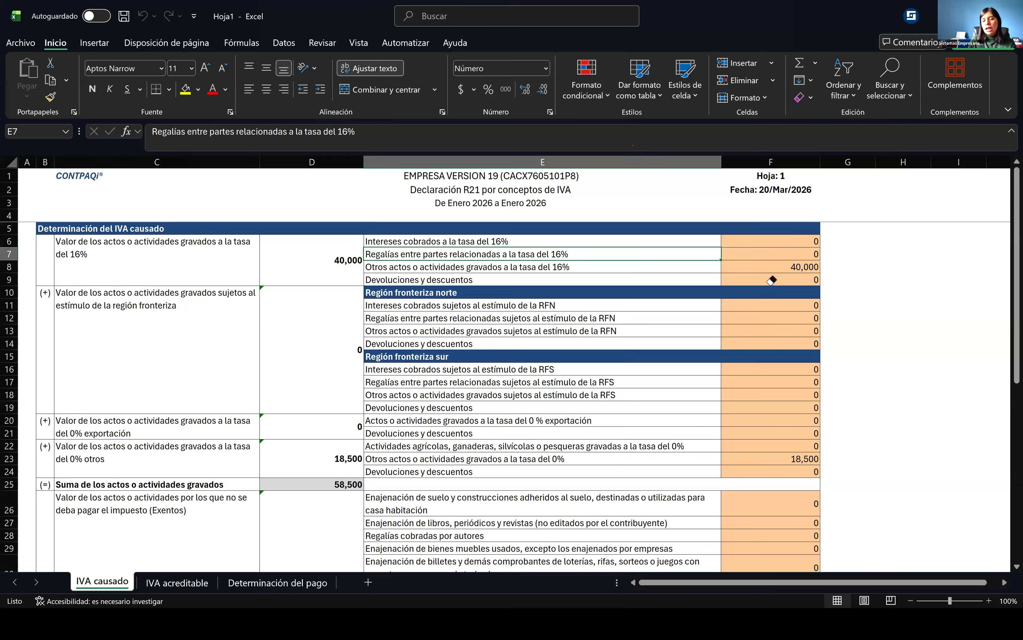
pyautogui.click(747, 258)
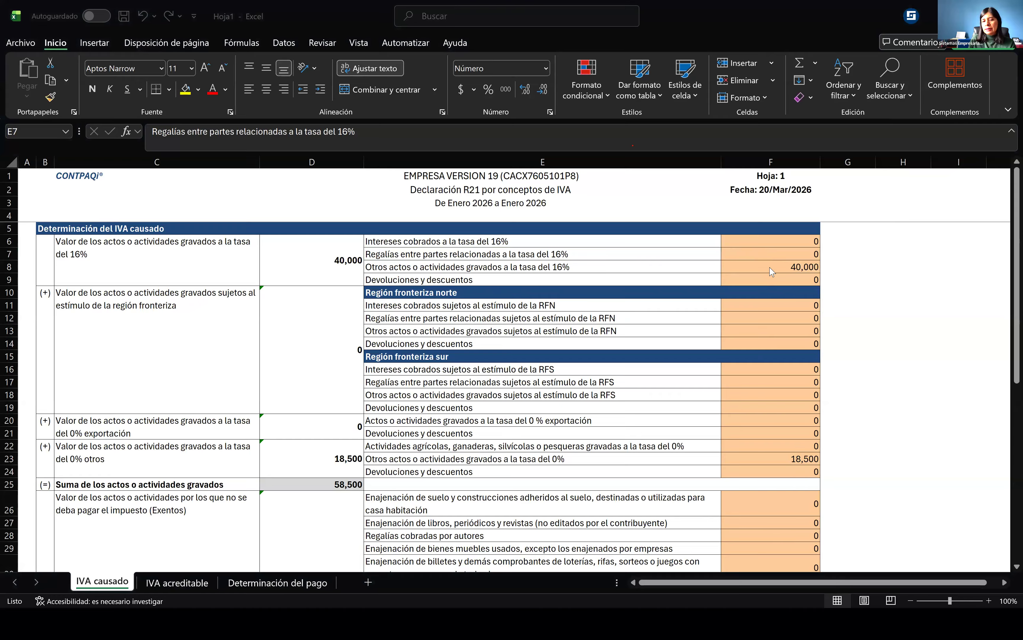
pyautogui.click(382, 459)
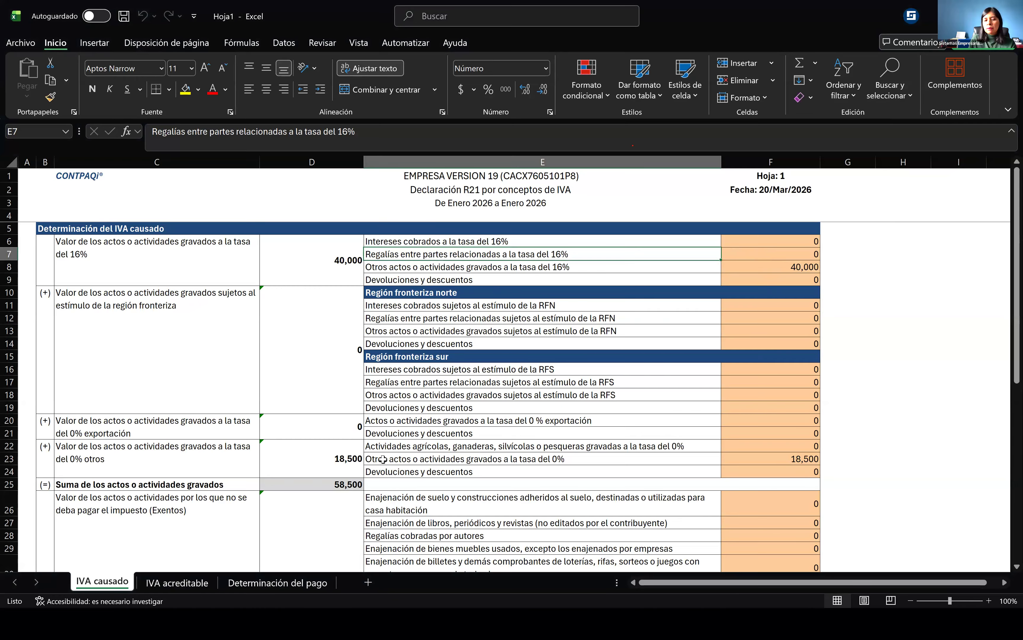
pyautogui.click(383, 459)
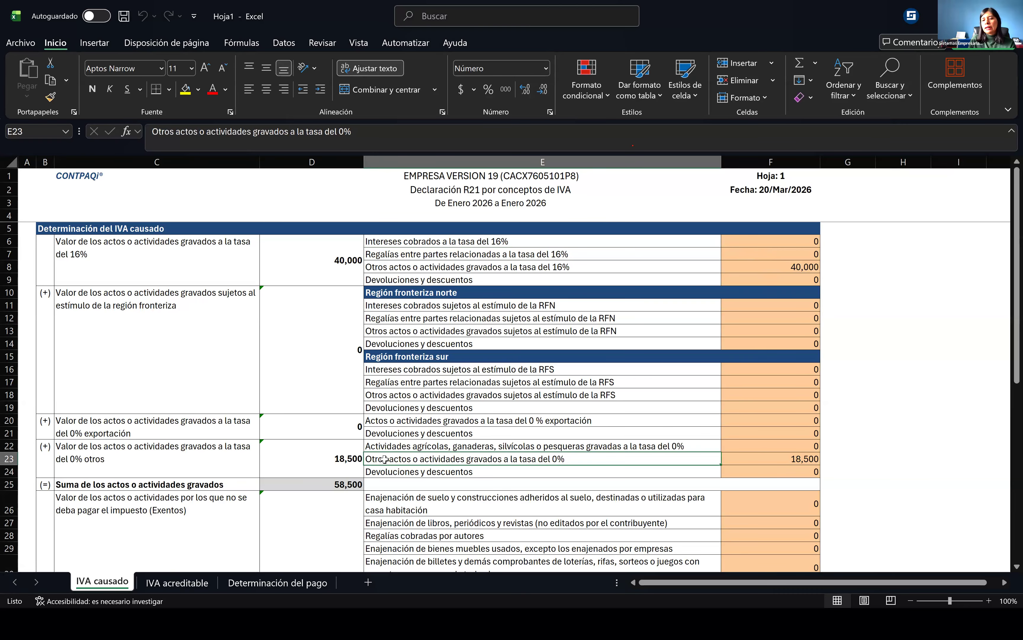
pyautogui.click(745, 459)
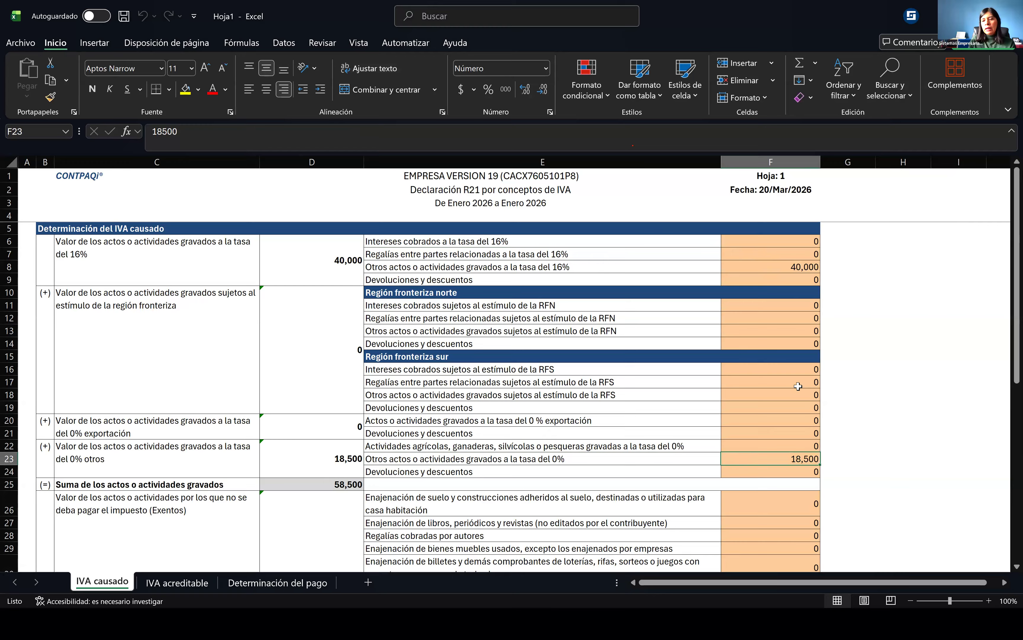
pyautogui.scroll(-1, 787, 374)
pyautogui.moveTo(1008, 286); pyautogui.dragTo(985, 216)
pyautogui.moveTo(224, 445); pyautogui.dragTo(225, 446)
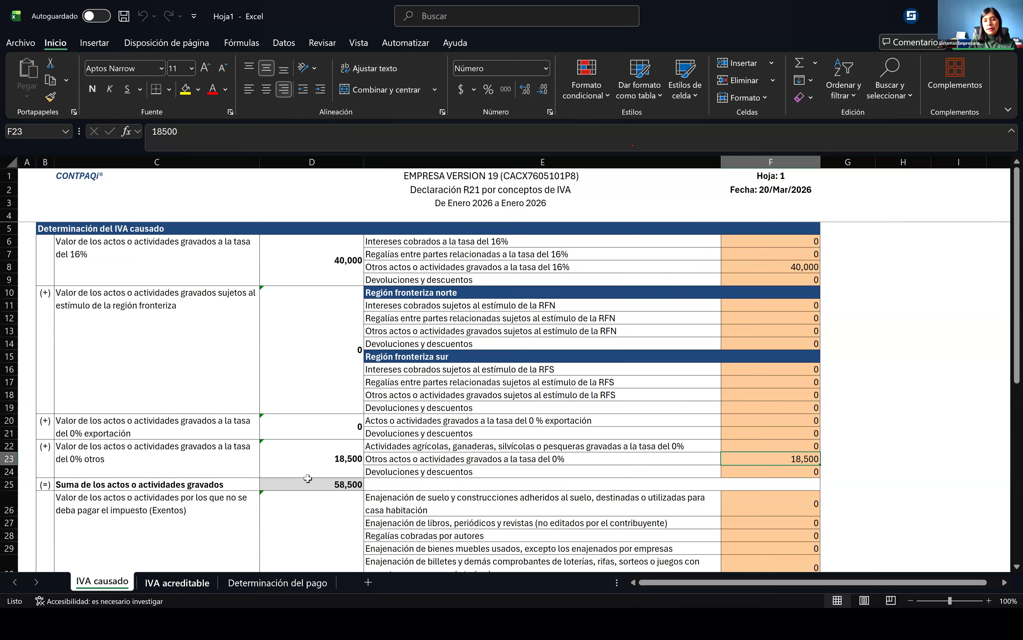
pyautogui.hotkey('ctrl', 'pagedown')
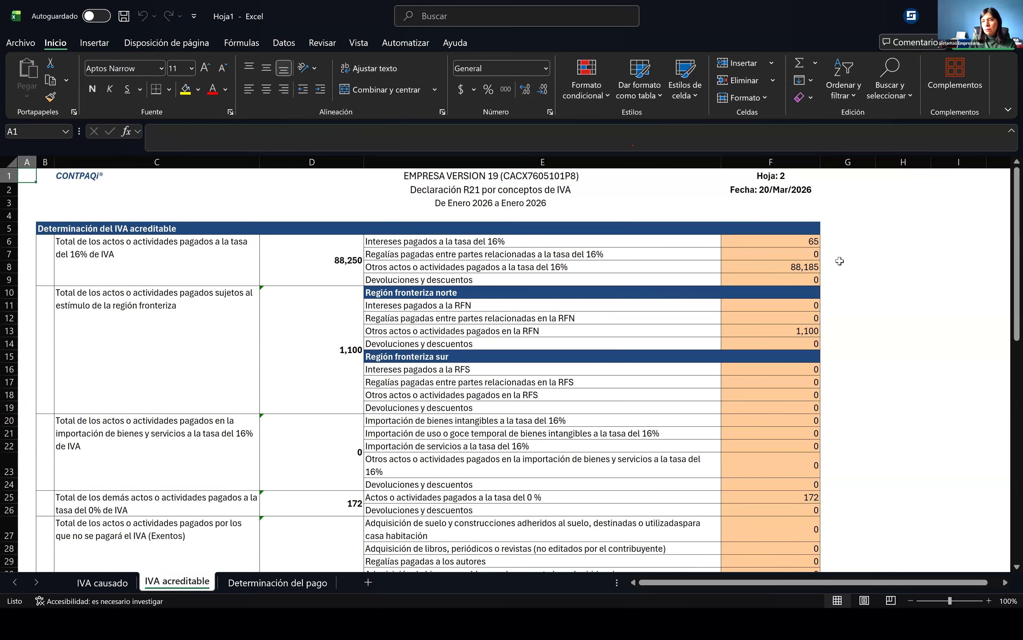
# - Check the Intereses pagados a la tasa del 16% row on the IVA acreditable sheet, and show the Determinación del pago sheet
pyautogui.click(786, 241)
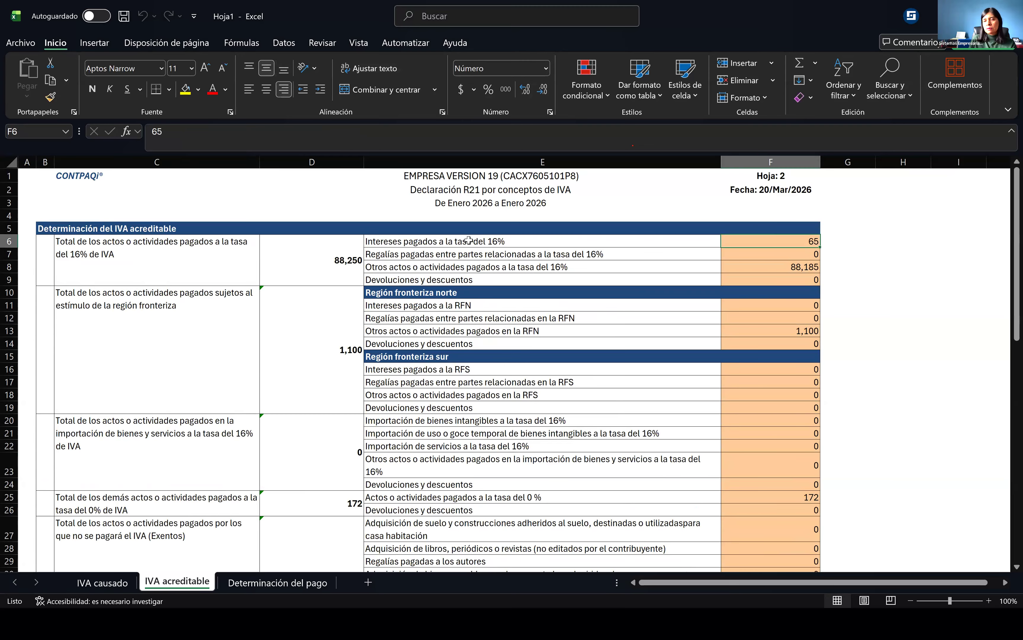
pyautogui.click(469, 239)
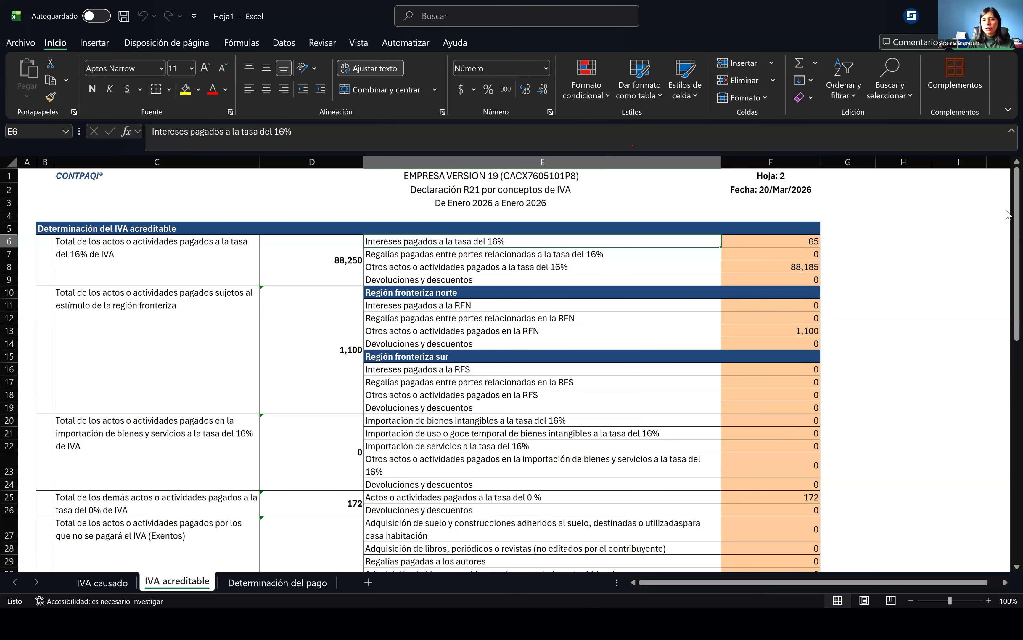
pyautogui.moveTo(1008, 214); pyautogui.dragTo(1008, 171)
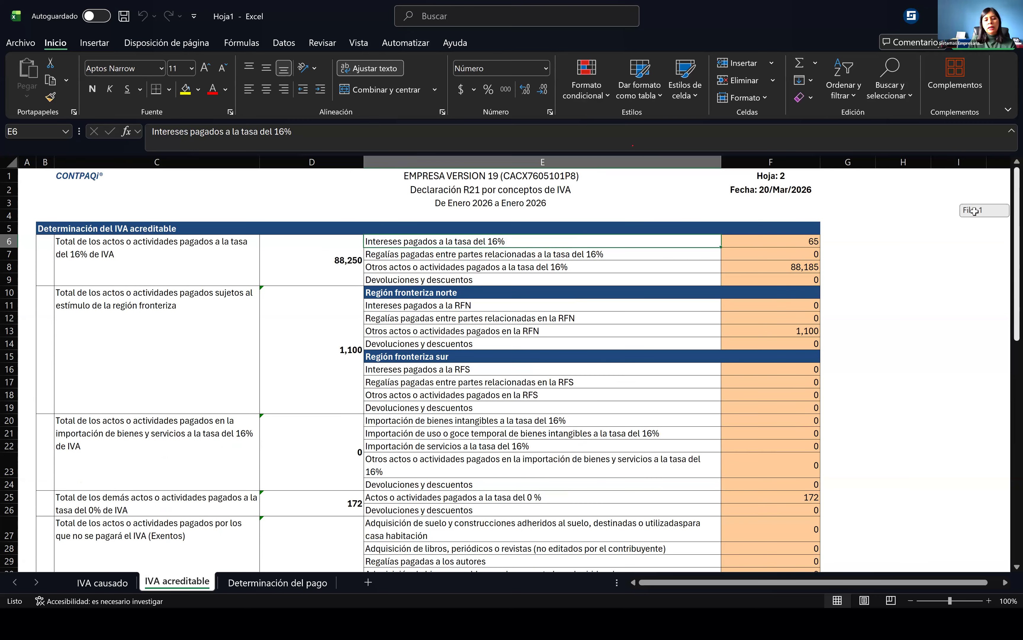
pyautogui.click(288, 584)
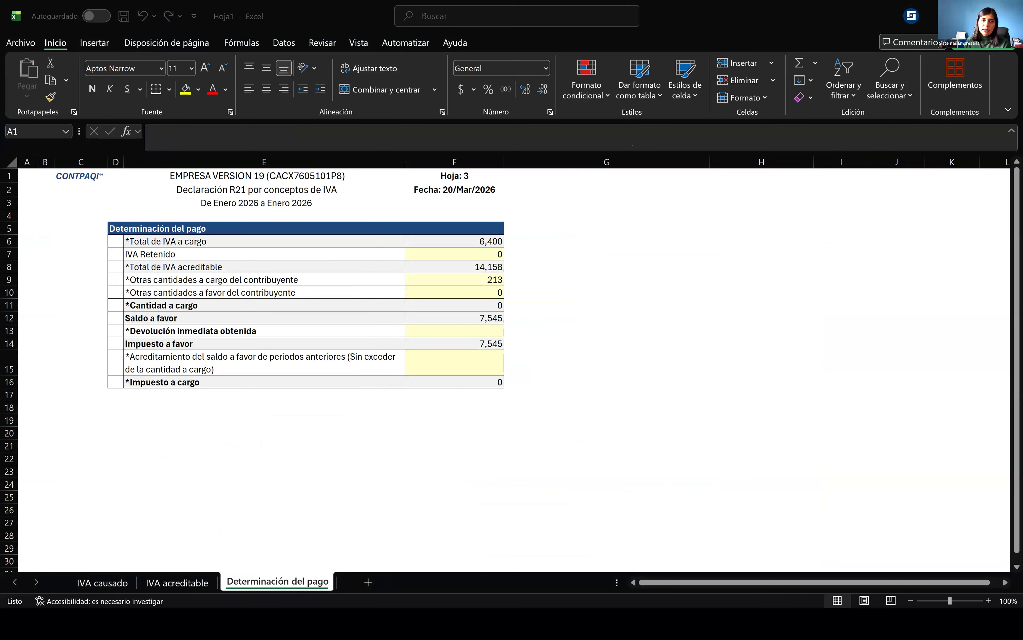
# - Close the R21 declaration workbook, and leave the tax association, the Ingresos policy 4 and the policy list
pyautogui.hotkey('ctrl', 'w')
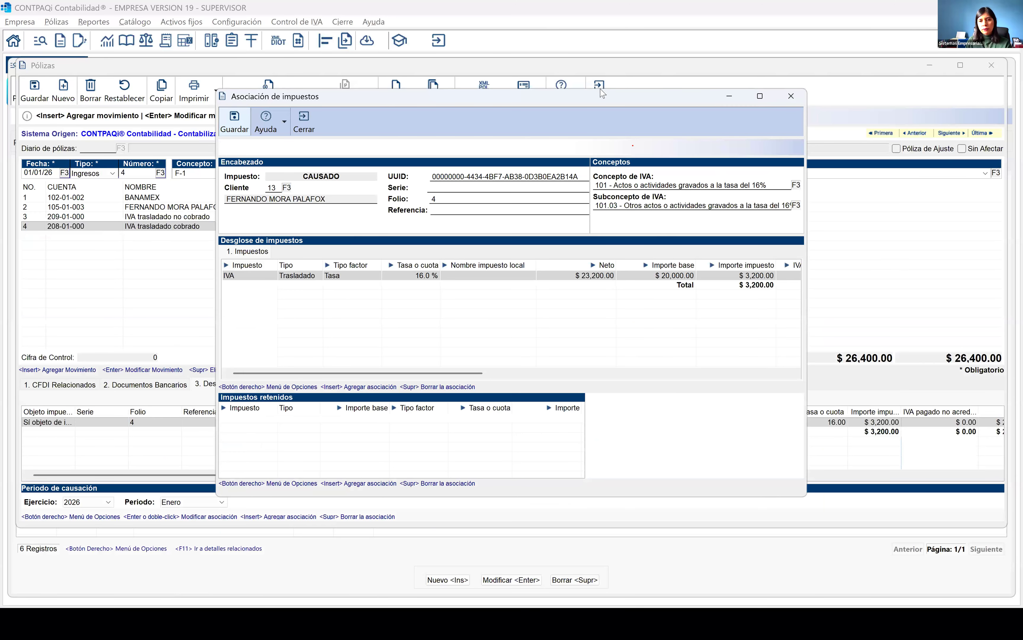
pyautogui.press('Escape')
pyautogui.press('Escape')
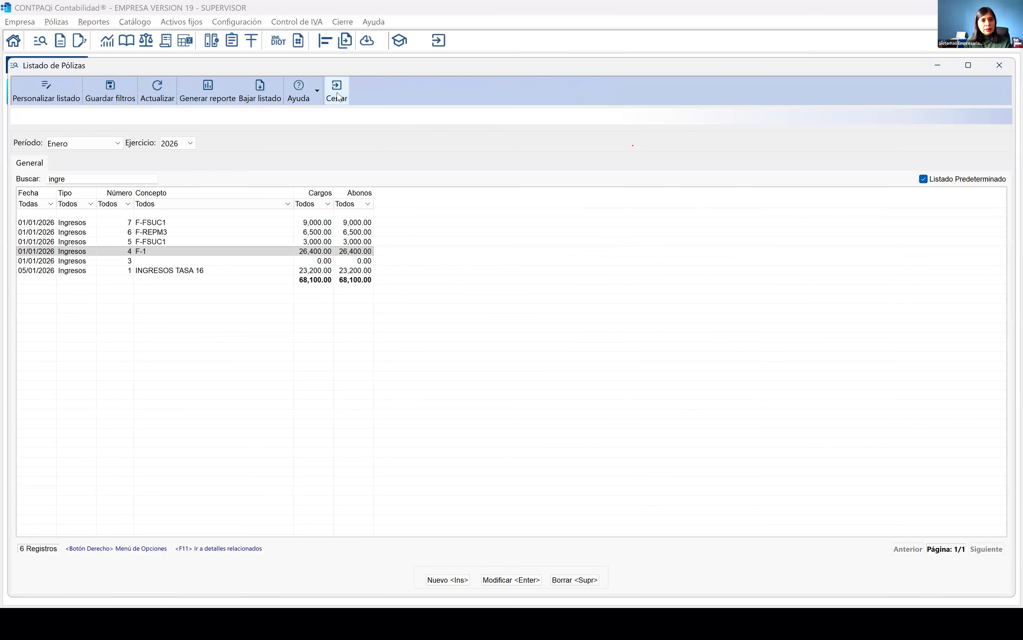
pyautogui.click(338, 97)
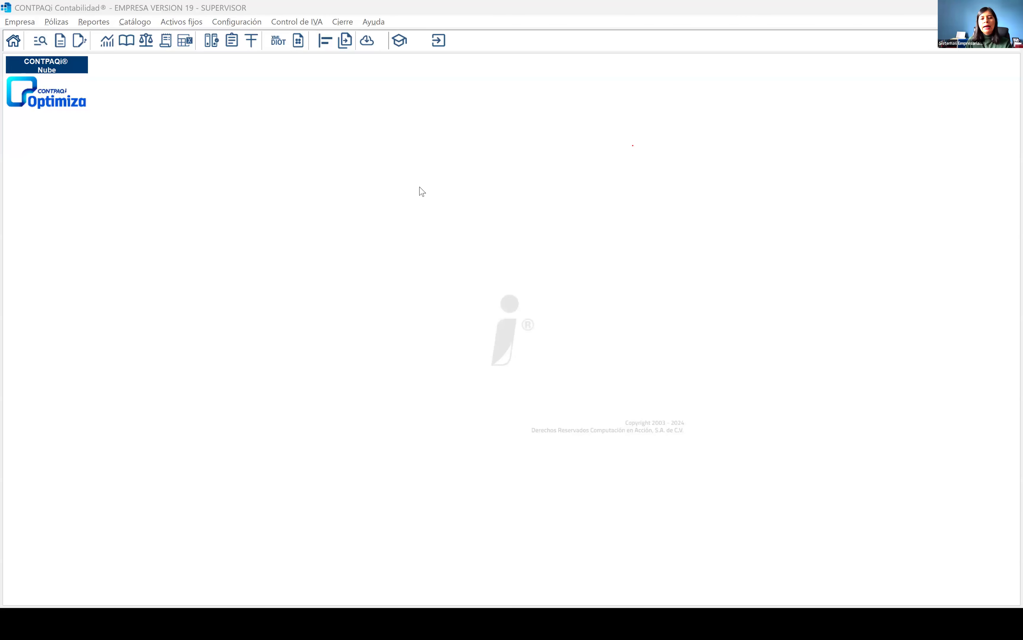
# - Switch to the PowerPoint presentation and go through the Reporte EFOS/EDOS slides up to "Pasemos al sistema"
pyautogui.hotkey('alt', 'Tab')
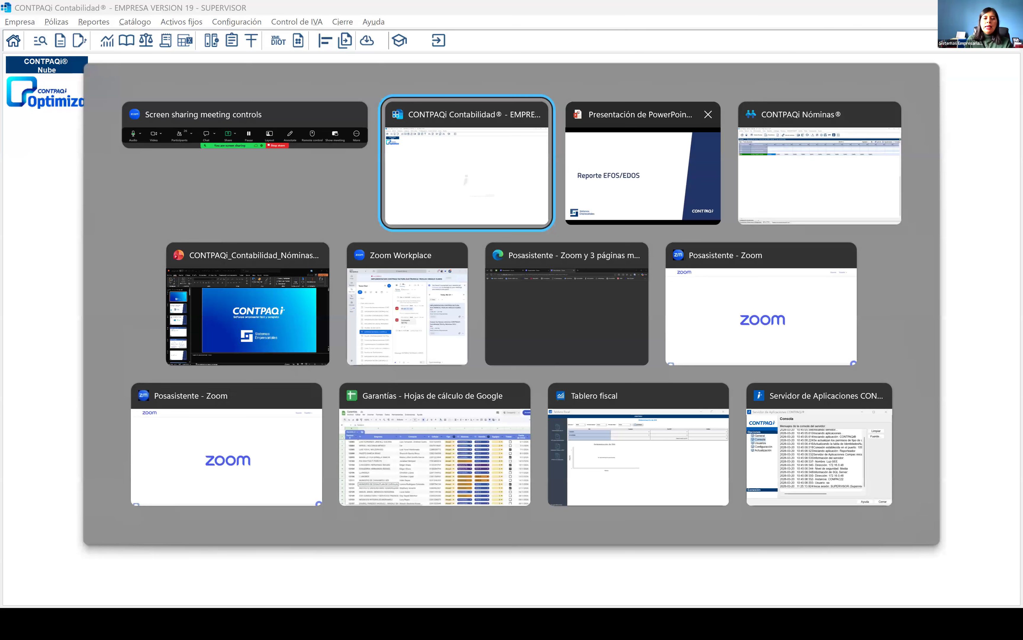
pyautogui.press('Tab')
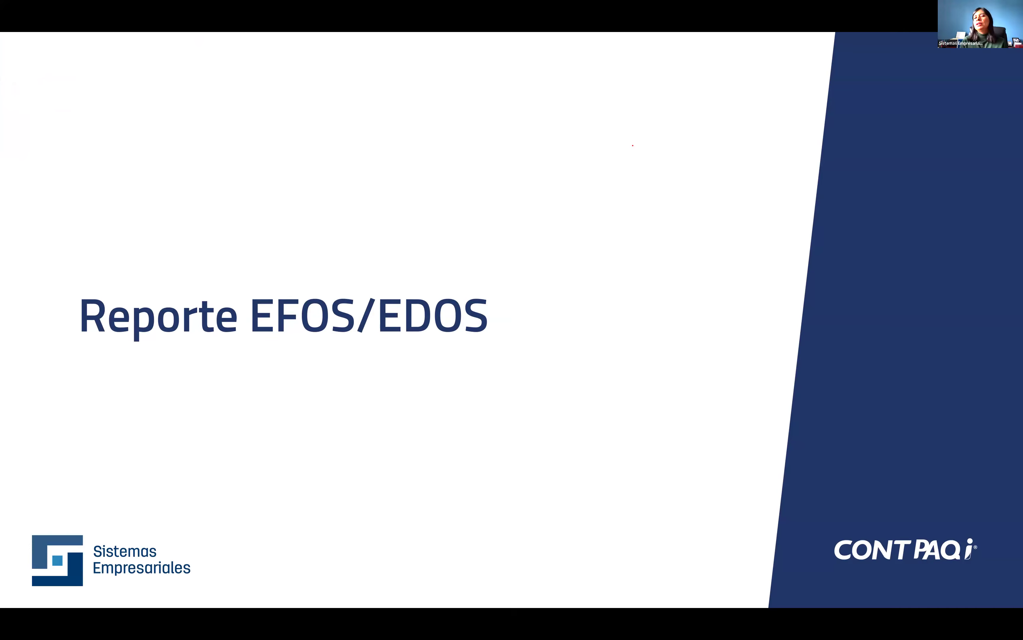
pyautogui.press('Right')
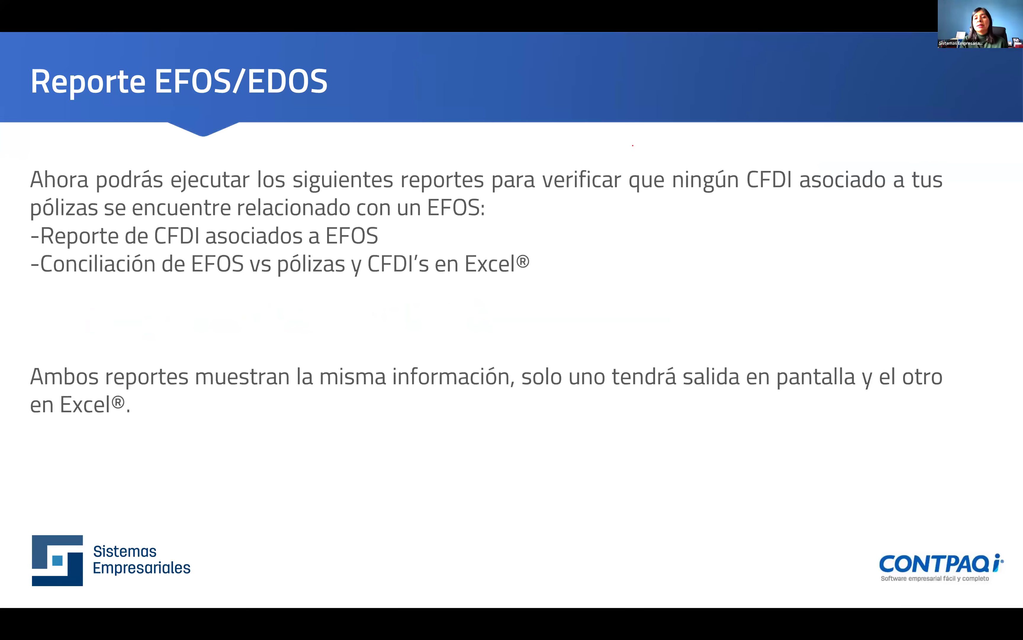
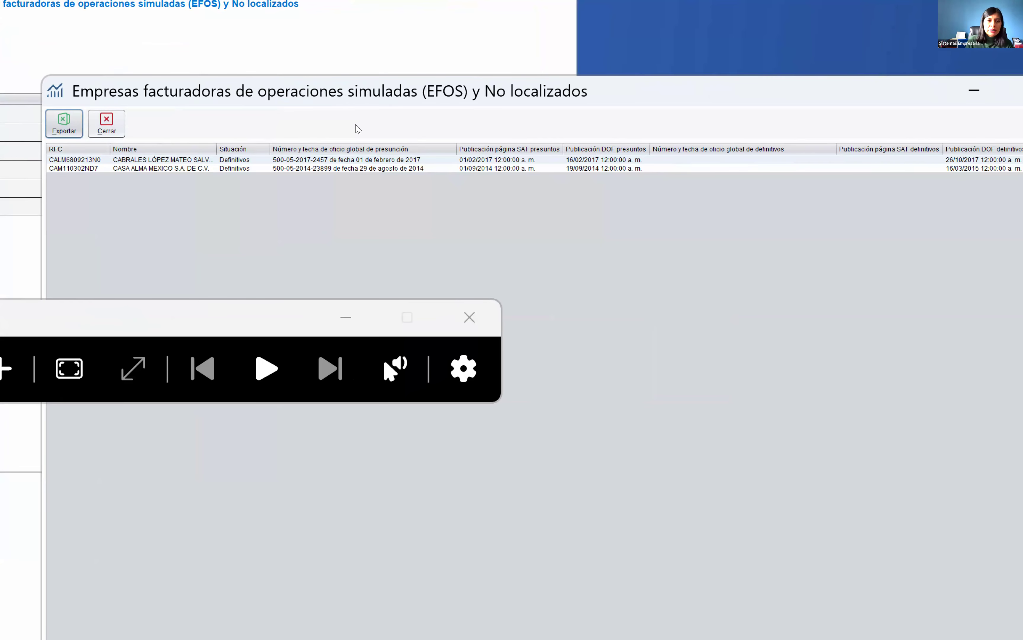
pyautogui.press('Escape')
pyautogui.click(546, 57)
pyautogui.click(454, 220)
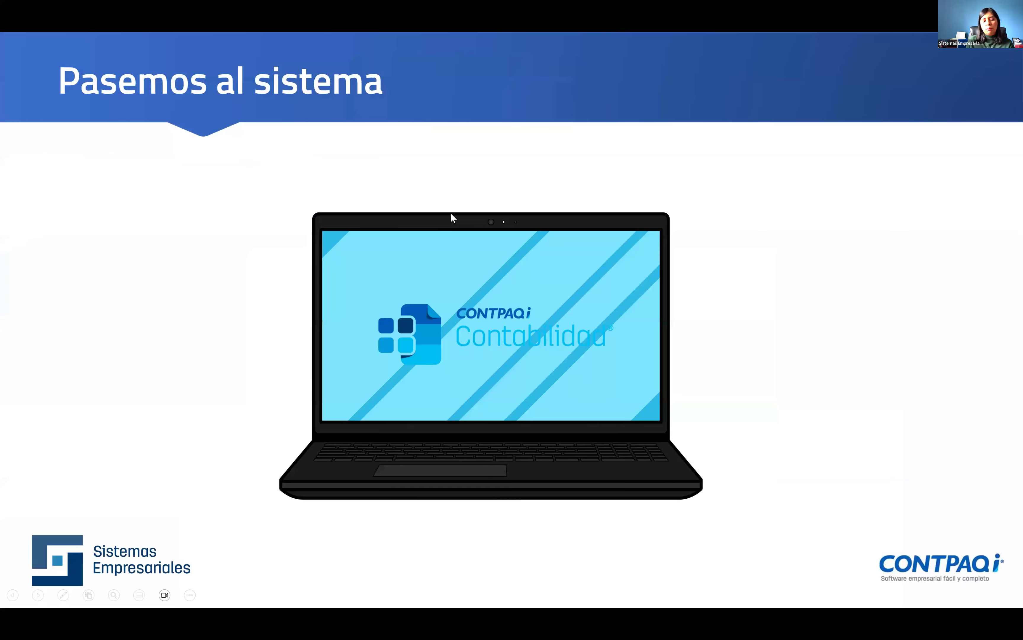
# - Switch back to CONTPAQi Contabilidad and open the parameters of the Reporte de CFDIs asociados a EFOS
pyautogui.hotkey('alt', 'Tab')
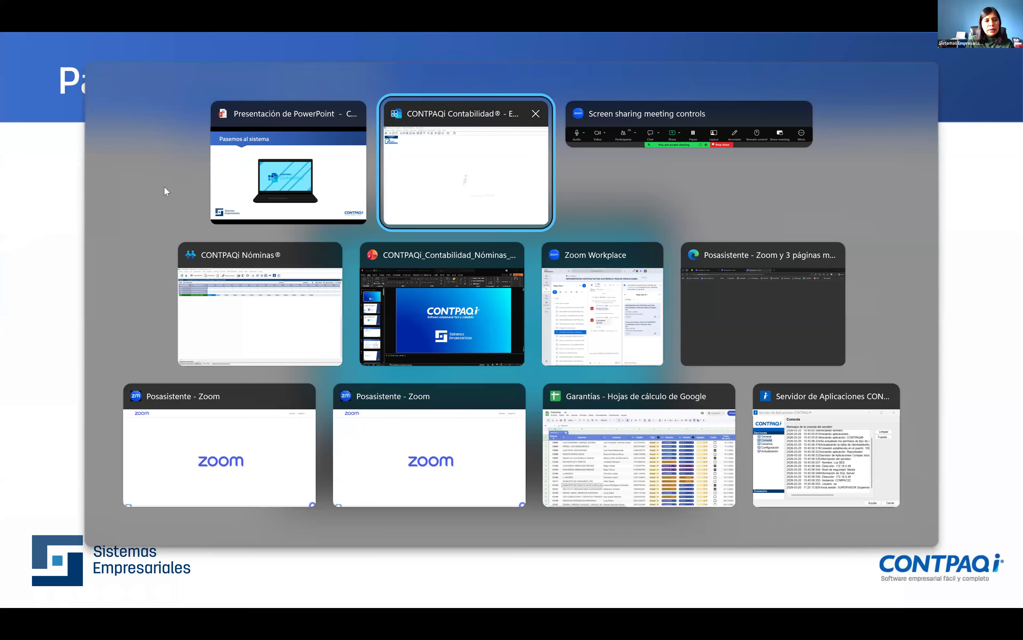
pyautogui.click(94, 22)
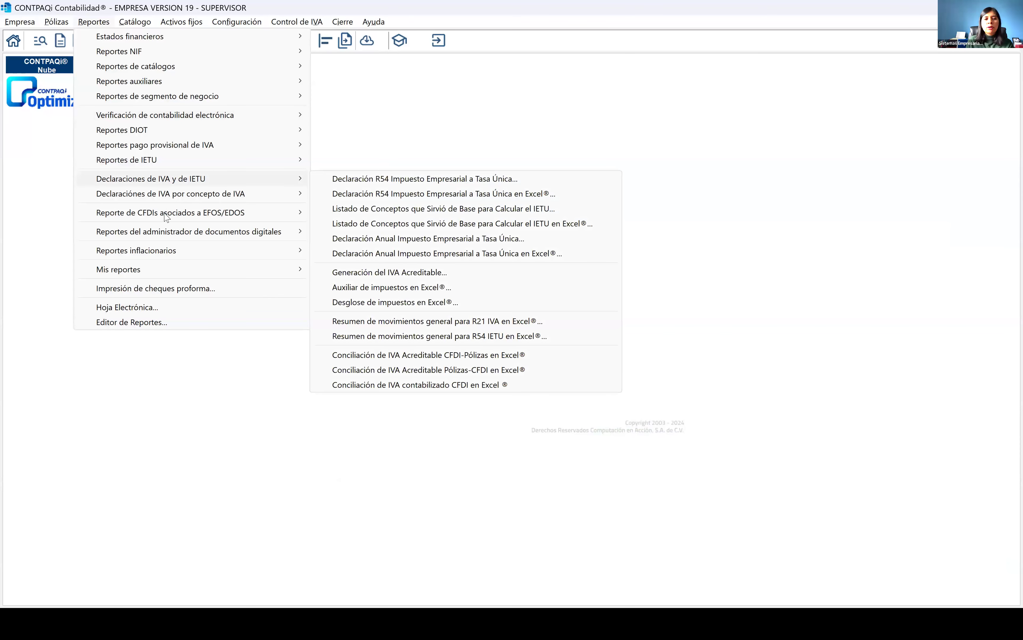
pyautogui.moveTo(167, 216)
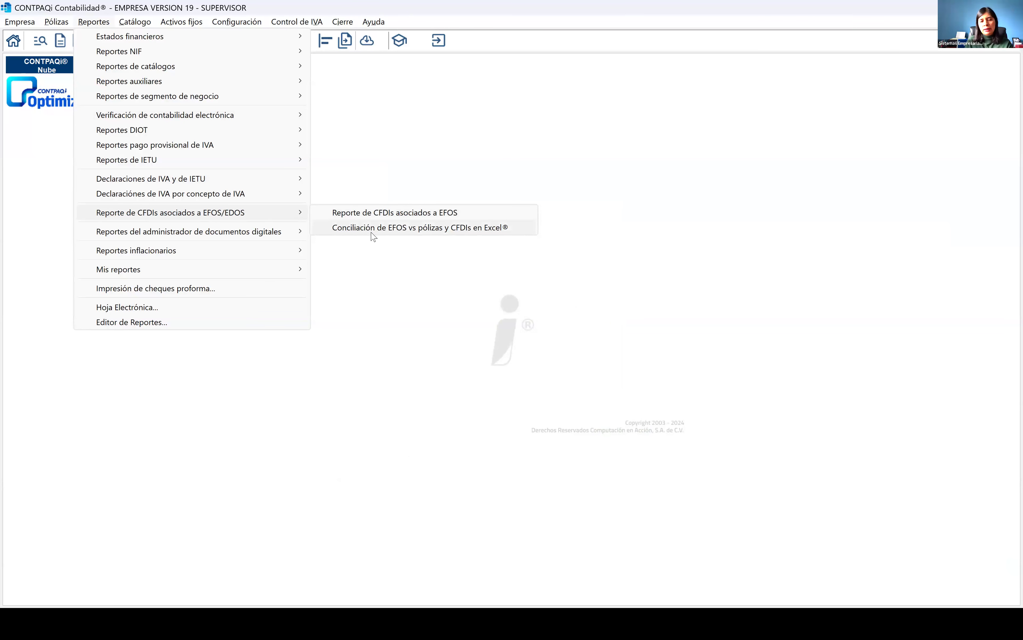
pyautogui.click(363, 217)
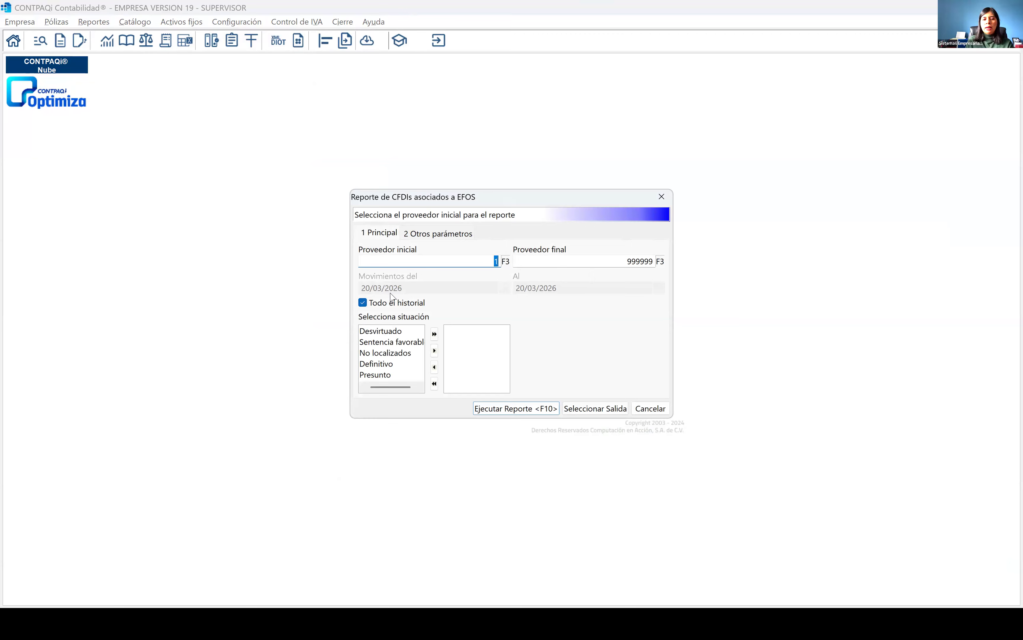
pyautogui.click(393, 302)
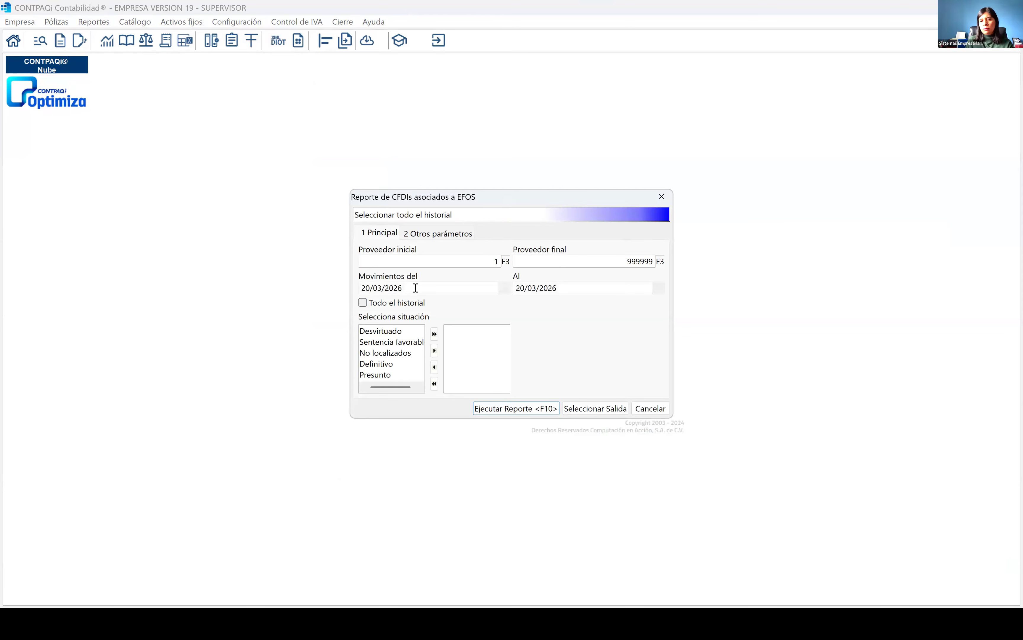
pyautogui.click(360, 288)
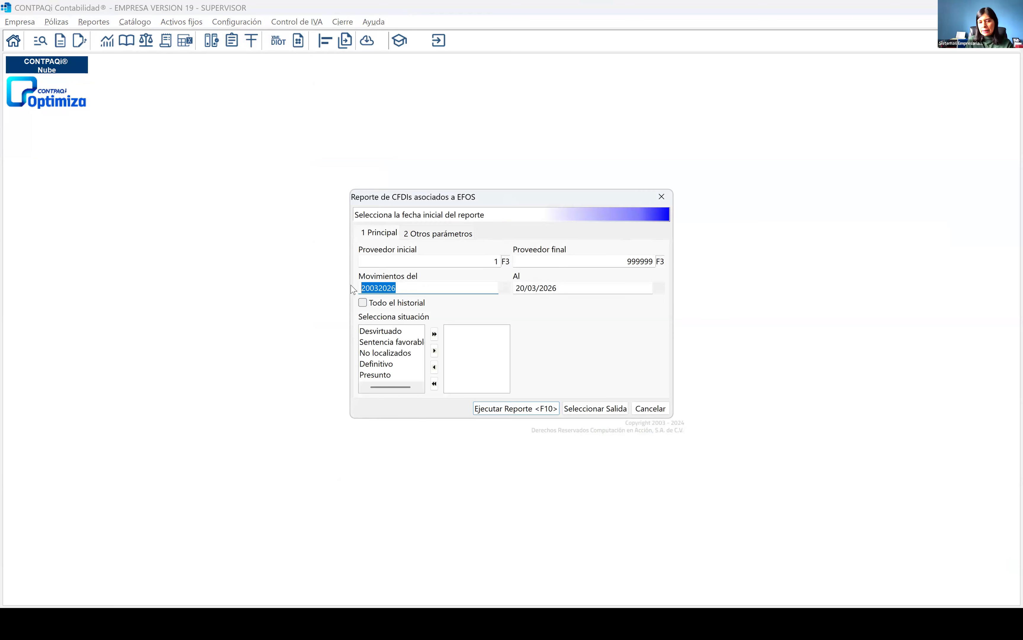
pyautogui.click(365, 303)
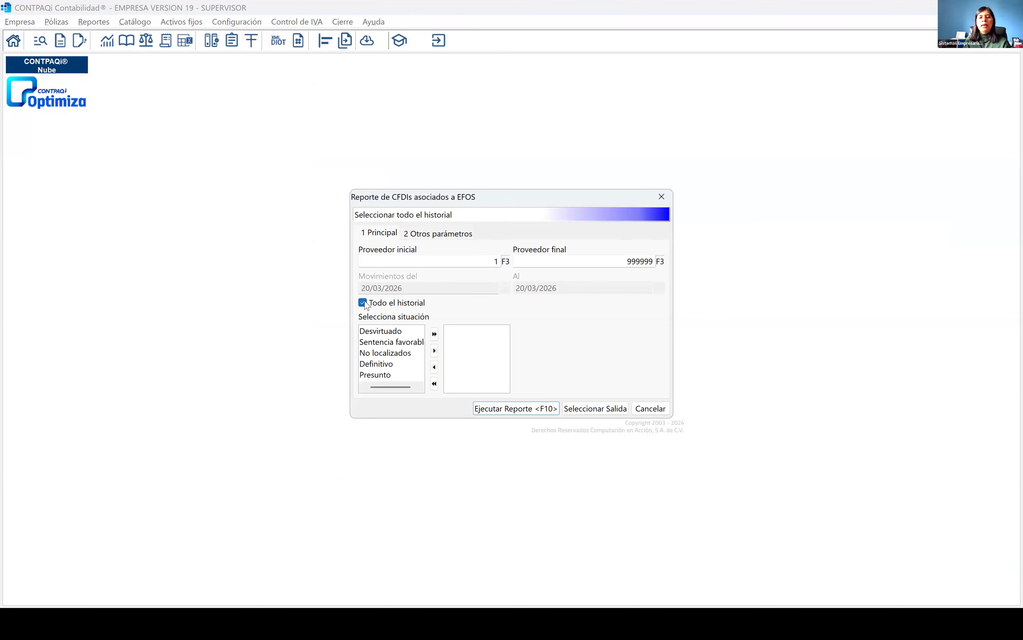
# - Run the Reporte de CFDIs asociados a EFOS with all situations selected, and enlarge the report preview to 303%
pyautogui.click(434, 333)
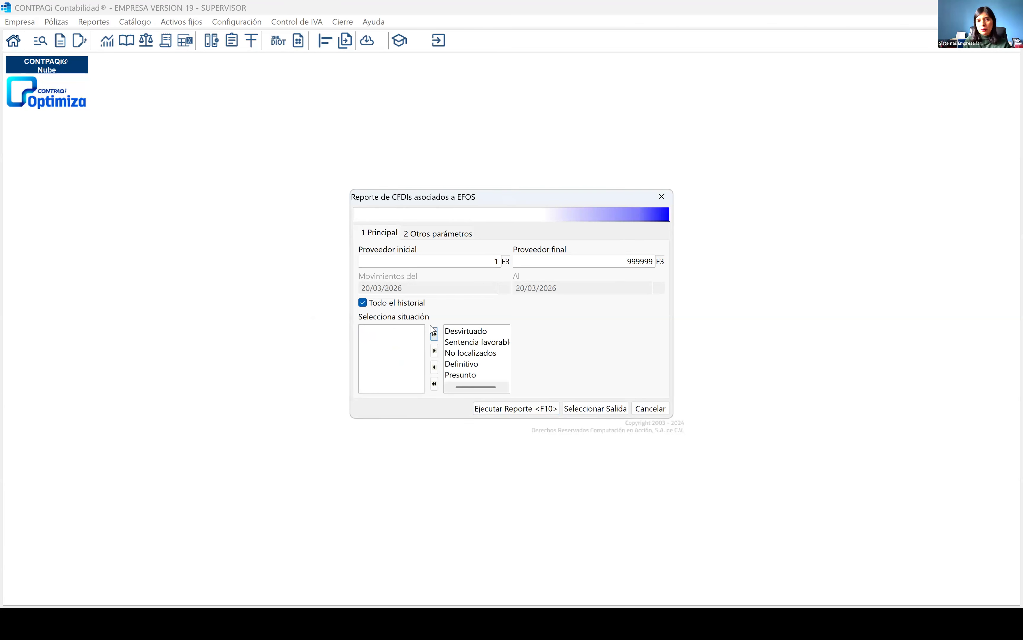
pyautogui.click(530, 410)
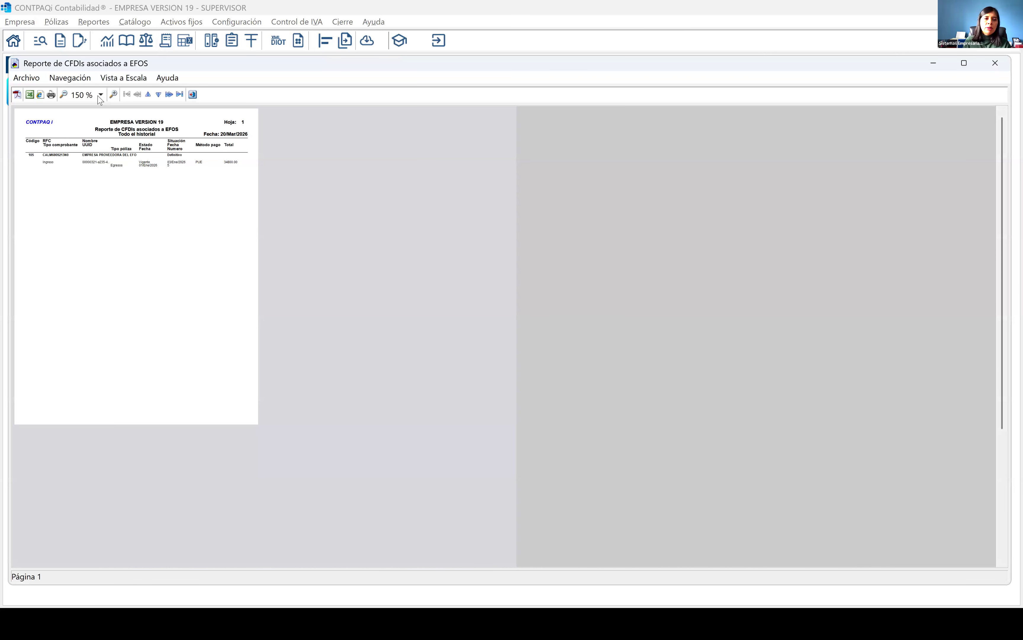
pyautogui.click(100, 96)
pyautogui.click(159, 216)
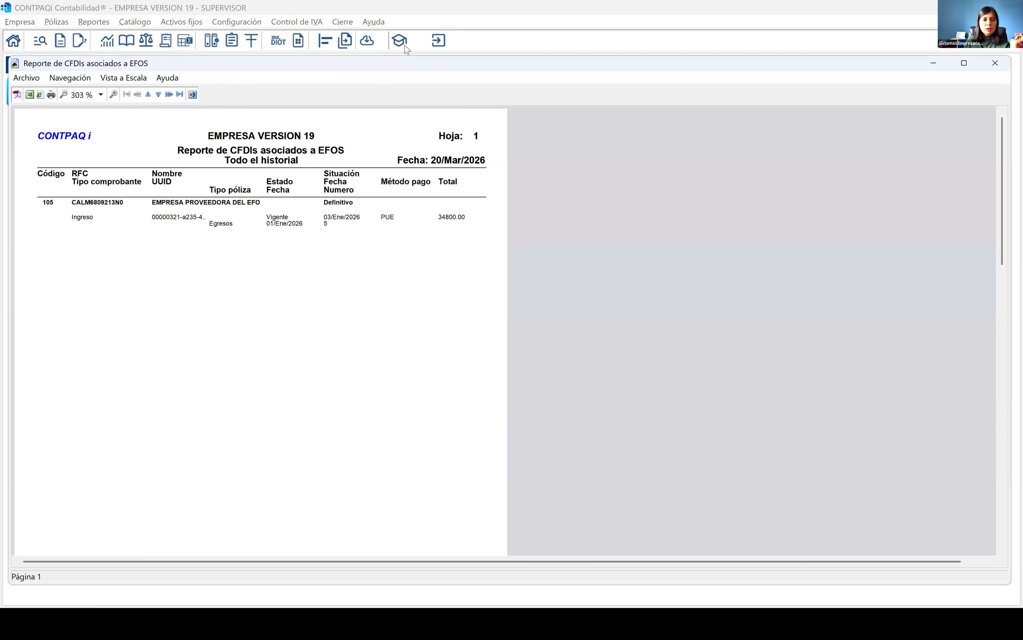
# - Examine the voucher type, policy type, dates, policy number and total of the listed CFDI, and close the report with its parameters dialog
pyautogui.moveTo(85, 192); pyautogui.dragTo(84, 244)
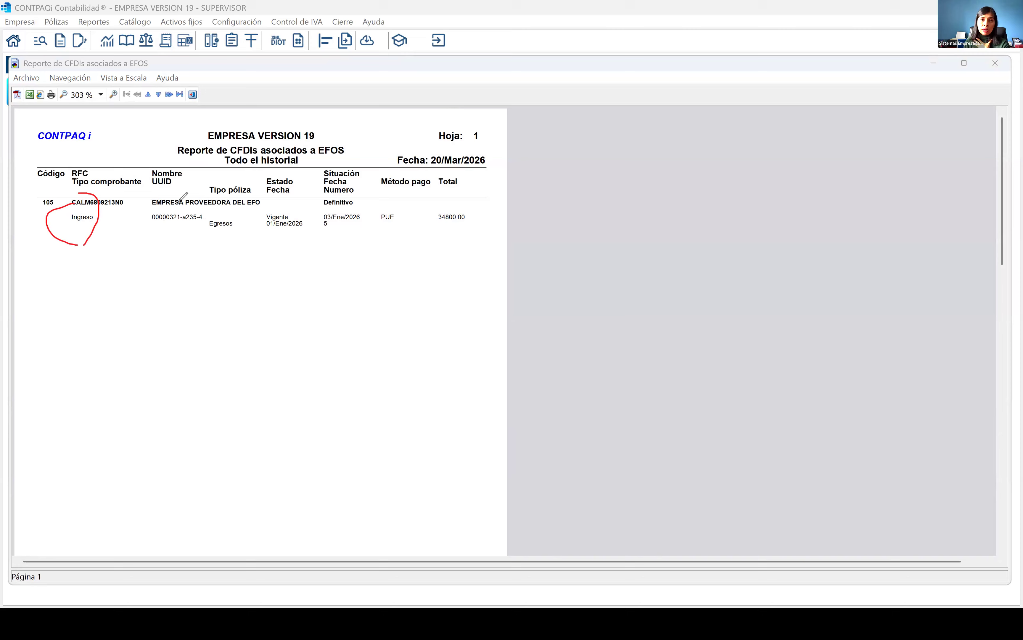
pyautogui.moveTo(231, 213)
pyautogui.mouseDown()
pyautogui.moveTo(214, 214)
pyautogui.moveTo(191, 235)
pyautogui.mouseUp()
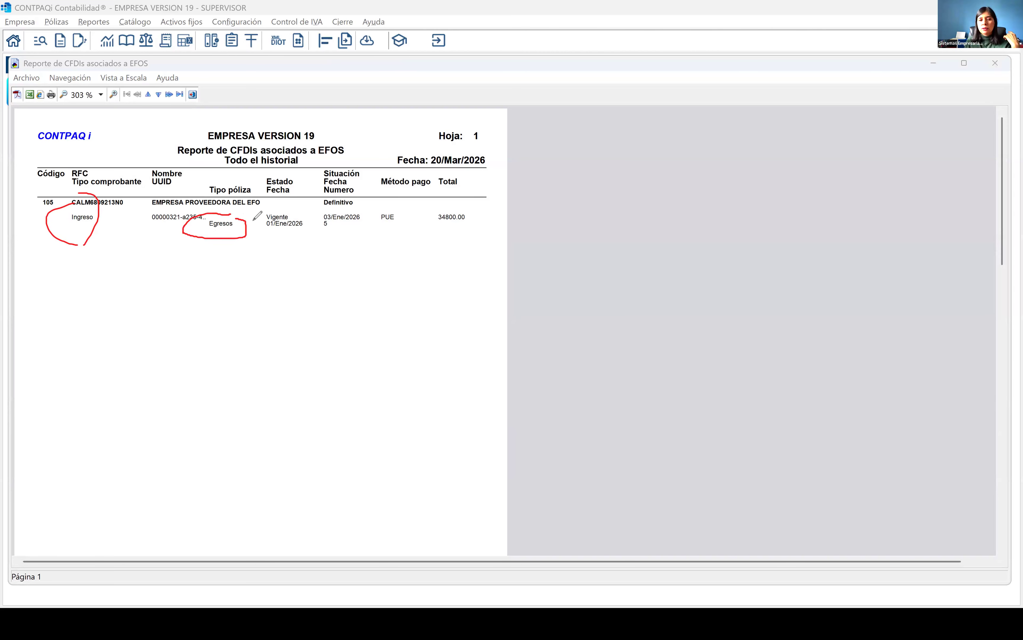
pyautogui.moveTo(262, 215)
pyautogui.mouseDown()
pyautogui.moveTo(293, 239)
pyautogui.moveTo(299, 218)
pyautogui.mouseUp()
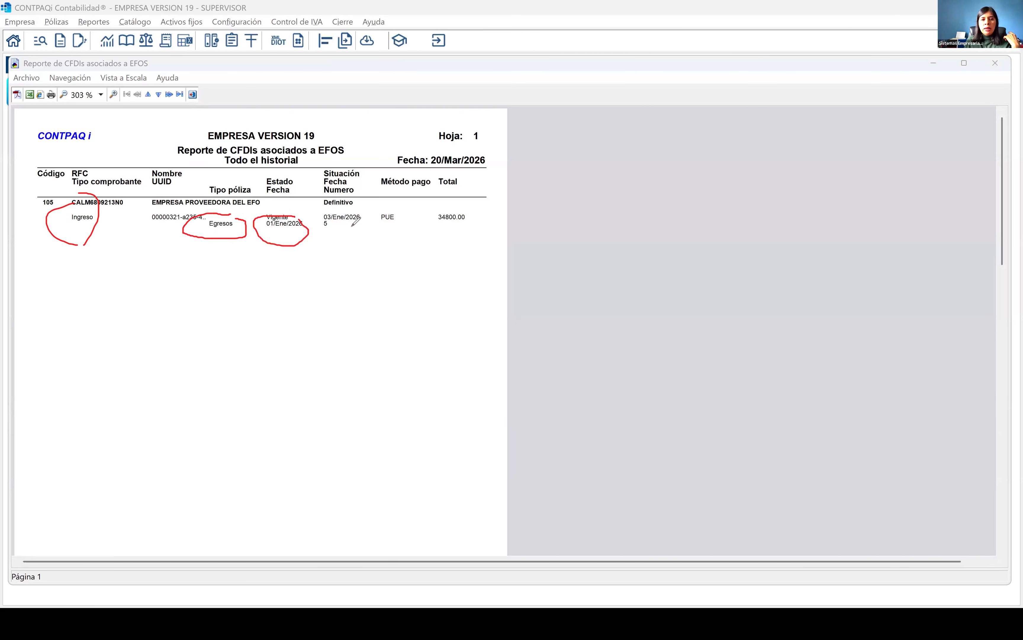
pyautogui.moveTo(364, 214)
pyautogui.mouseDown()
pyautogui.moveTo(316, 207)
pyautogui.moveTo(317, 220)
pyautogui.moveTo(344, 231)
pyautogui.moveTo(367, 218)
pyautogui.mouseUp()
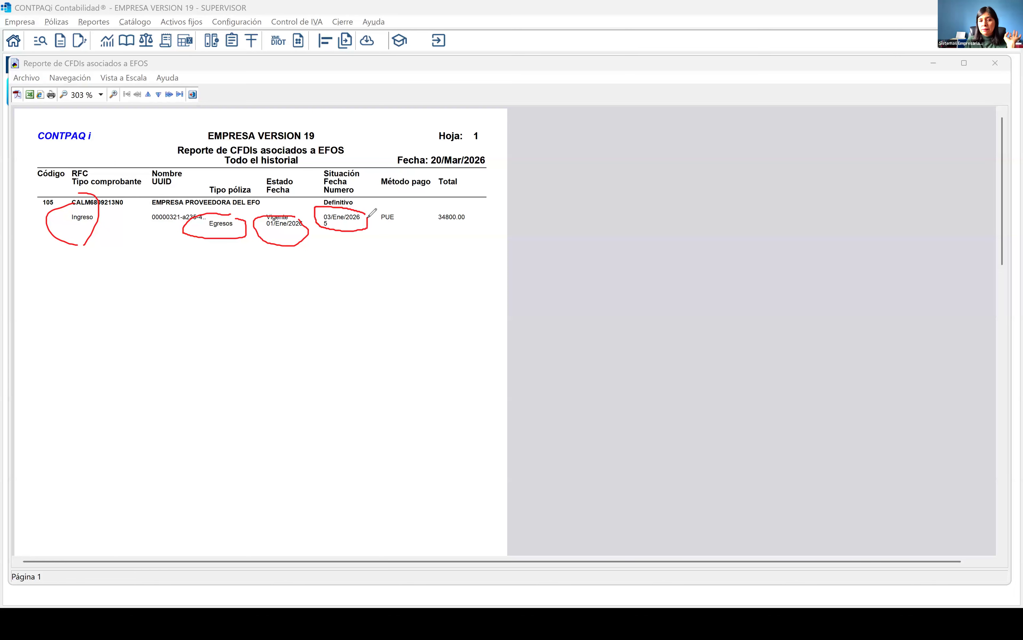
pyautogui.moveTo(449, 208)
pyautogui.mouseDown()
pyautogui.moveTo(434, 237)
pyautogui.moveTo(476, 202)
pyautogui.mouseUp()
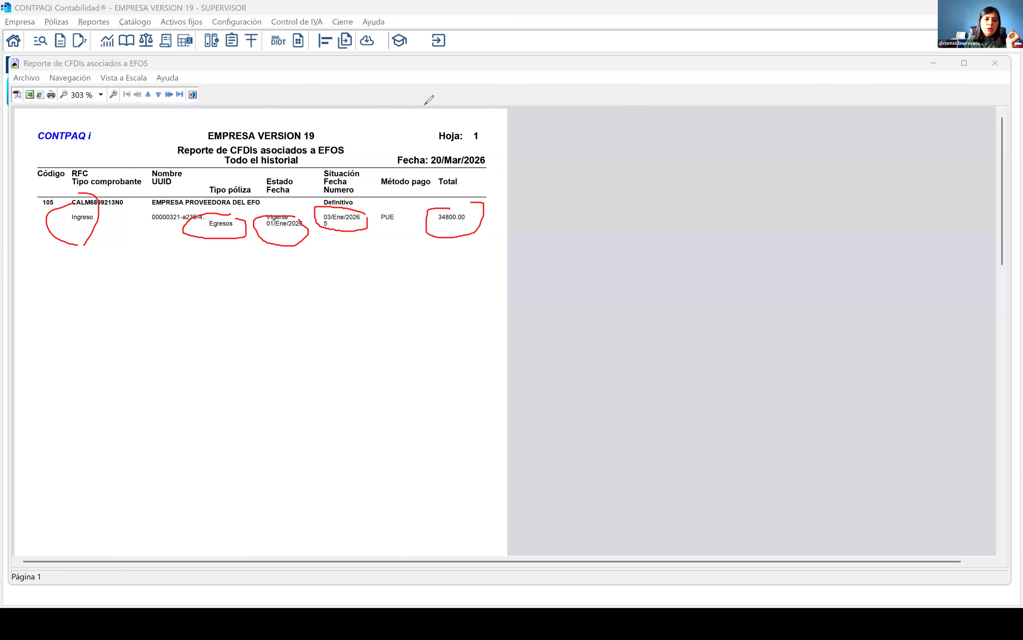
pyautogui.moveTo(37, 201)
pyautogui.mouseDown()
pyautogui.moveTo(406, 216)
pyautogui.moveTo(361, 67)
pyautogui.mouseUp()
pyautogui.click(193, 94)
pyautogui.click(662, 196)
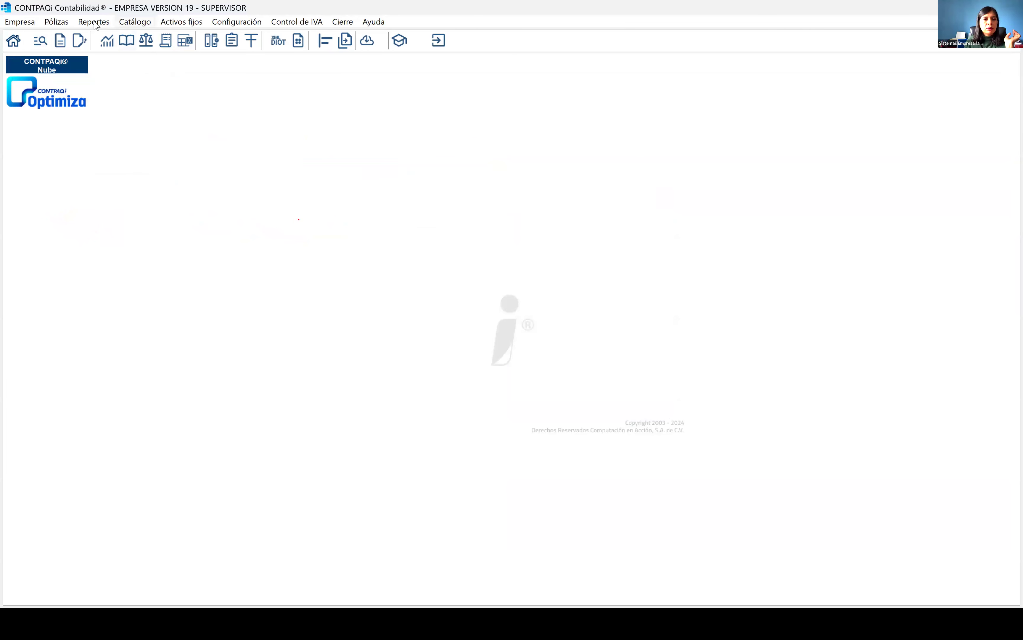
# - Generate the Conciliación de EFOS vs pólizas y CFDIs en Excel for suppliers 1 to 999999, with the full history and all situations
pyautogui.hotkey('alt', 'r')
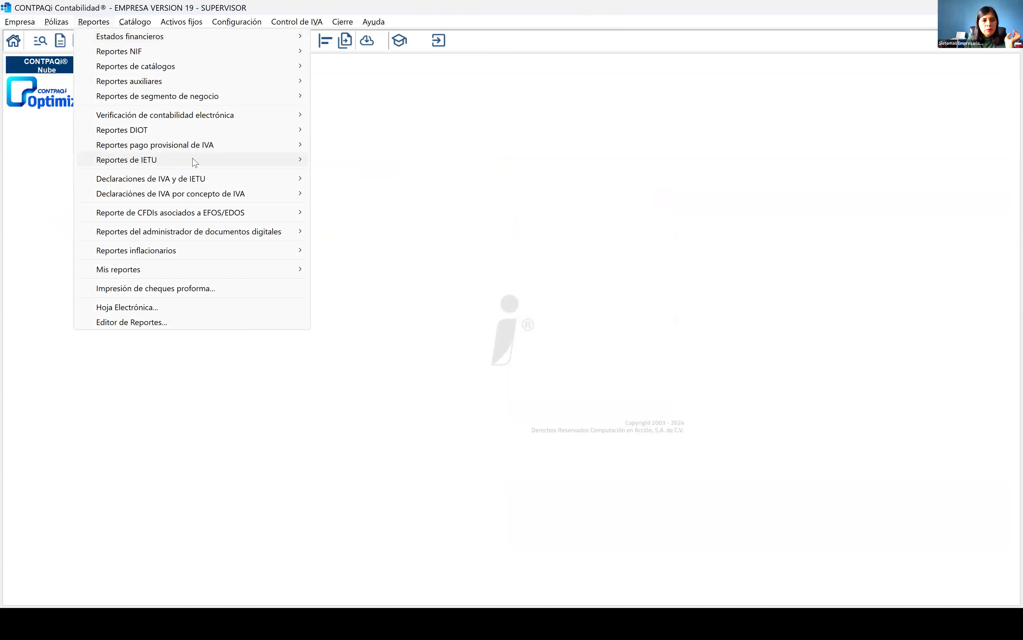
pyautogui.moveTo(203, 211)
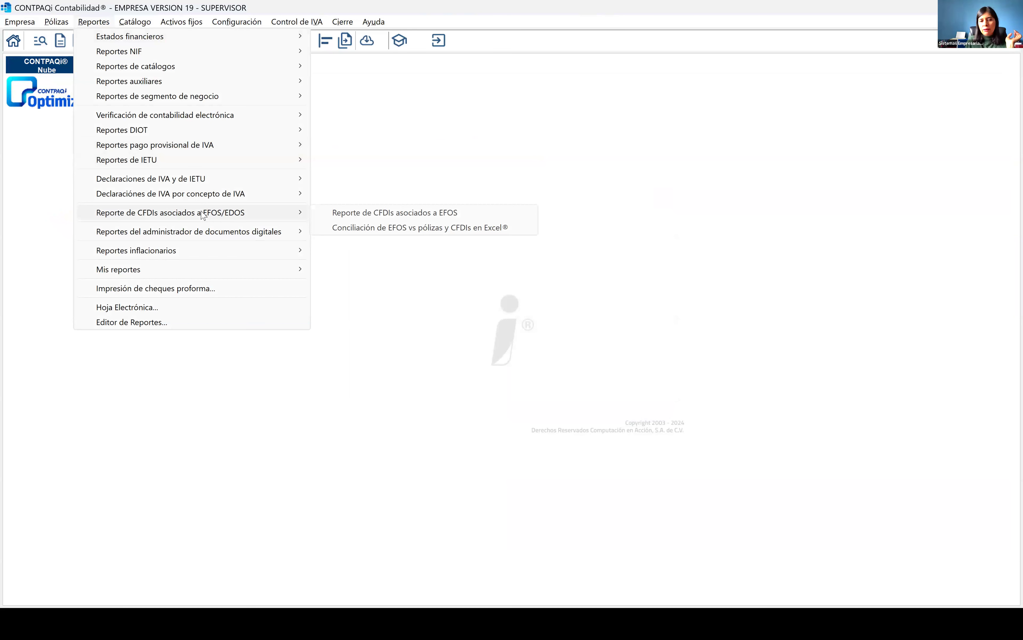
pyautogui.click(378, 228)
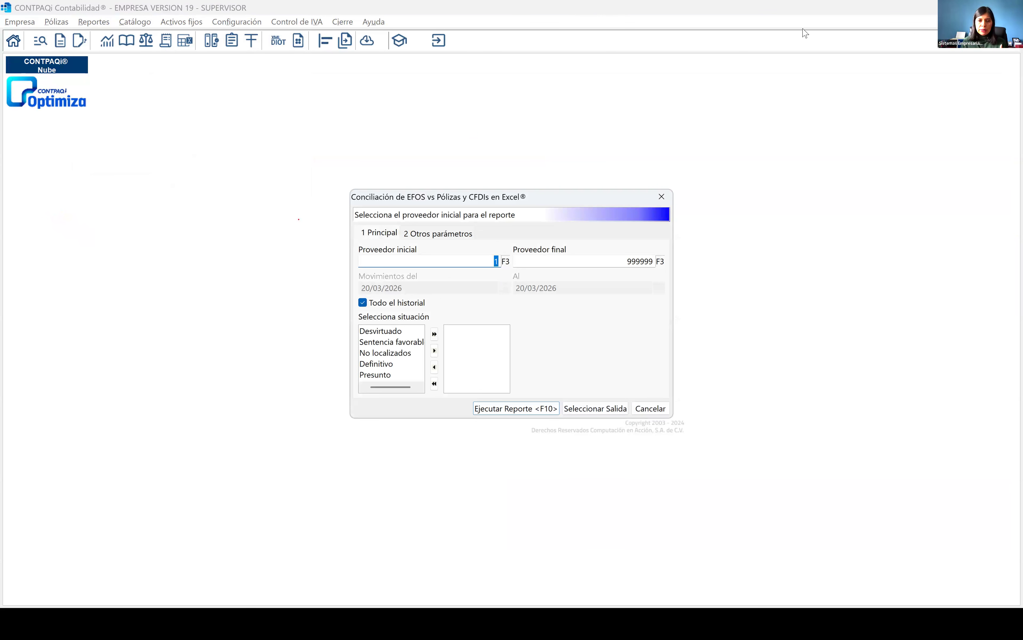
pyautogui.click(435, 334)
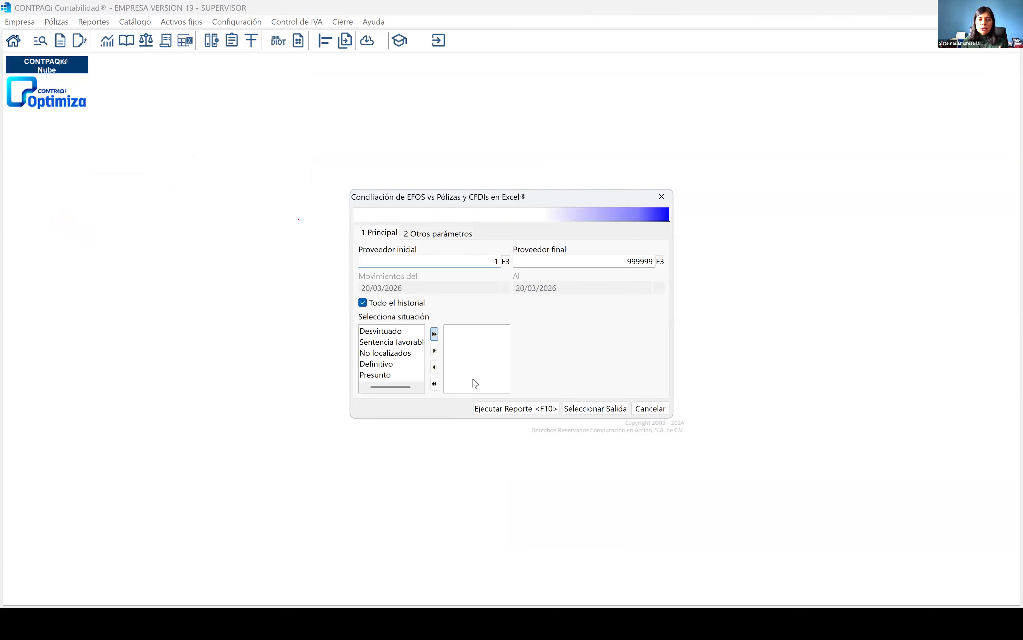
pyautogui.click(499, 410)
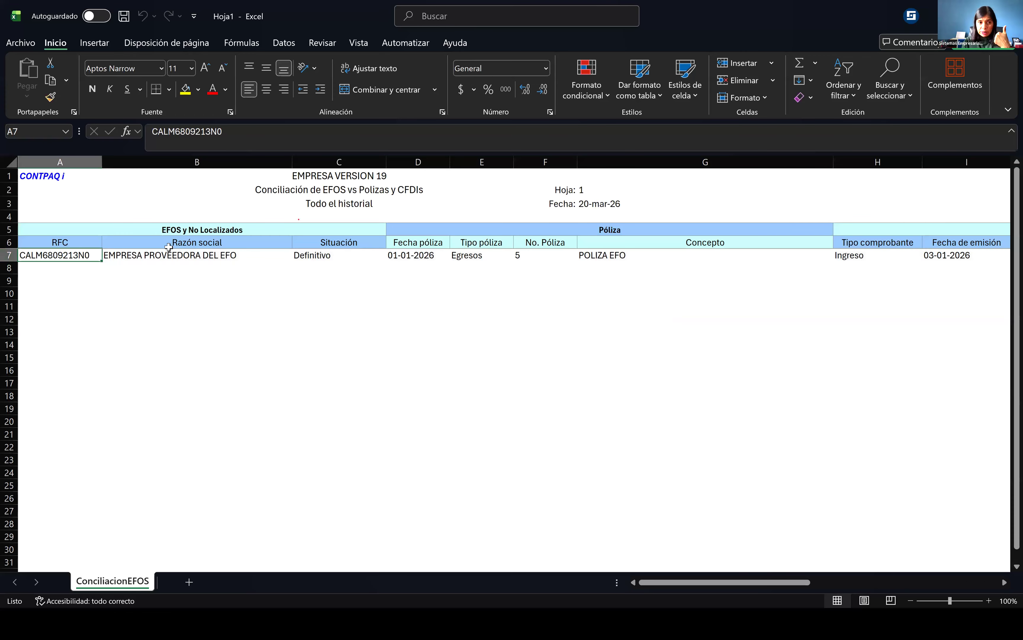
# - Examine the supplier's razón social and situación and the policy's date, type, number and concept in the EFOS reconciliation sheet
pyautogui.click(170, 250)
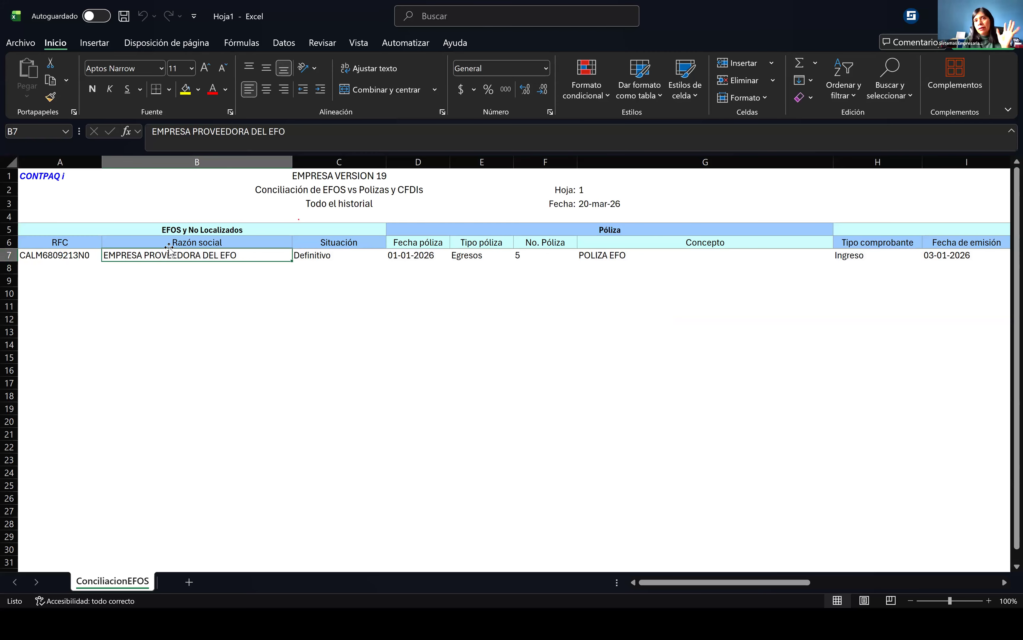
pyautogui.press('Right')
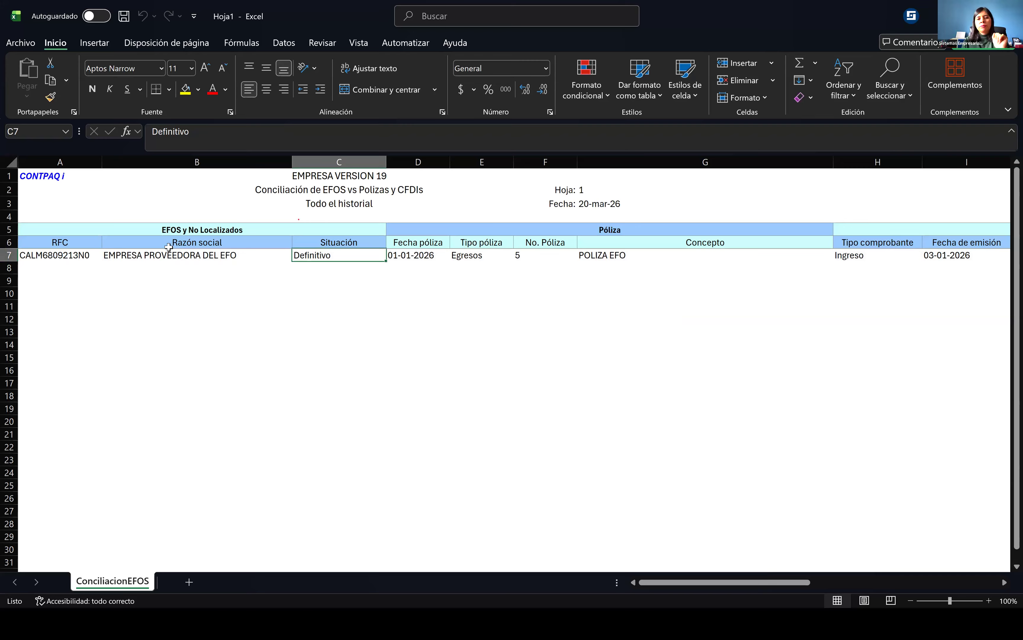
pyautogui.press('Right')
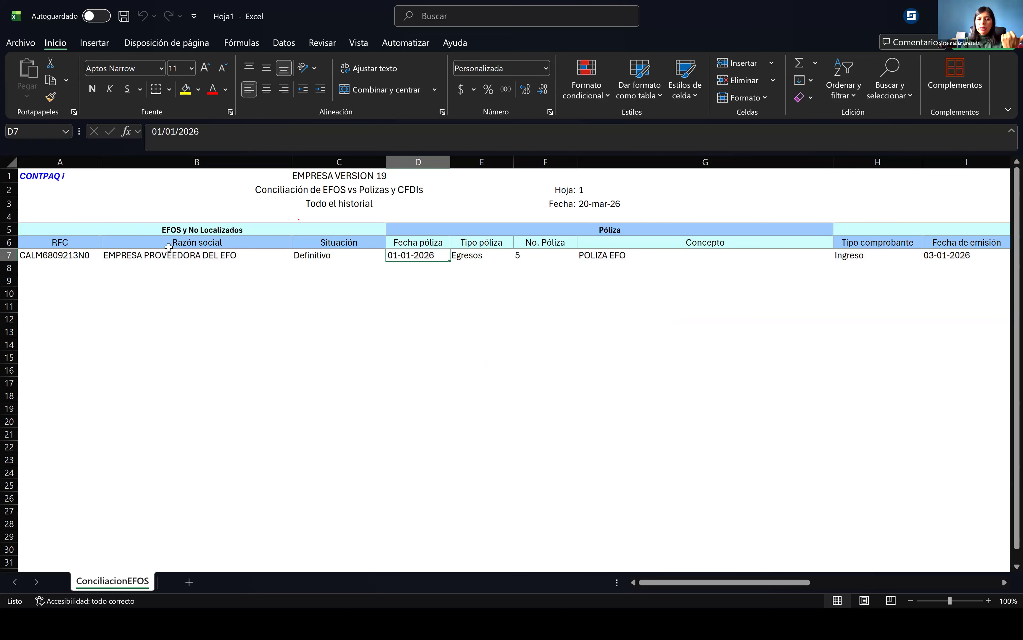
pyautogui.press('Right')
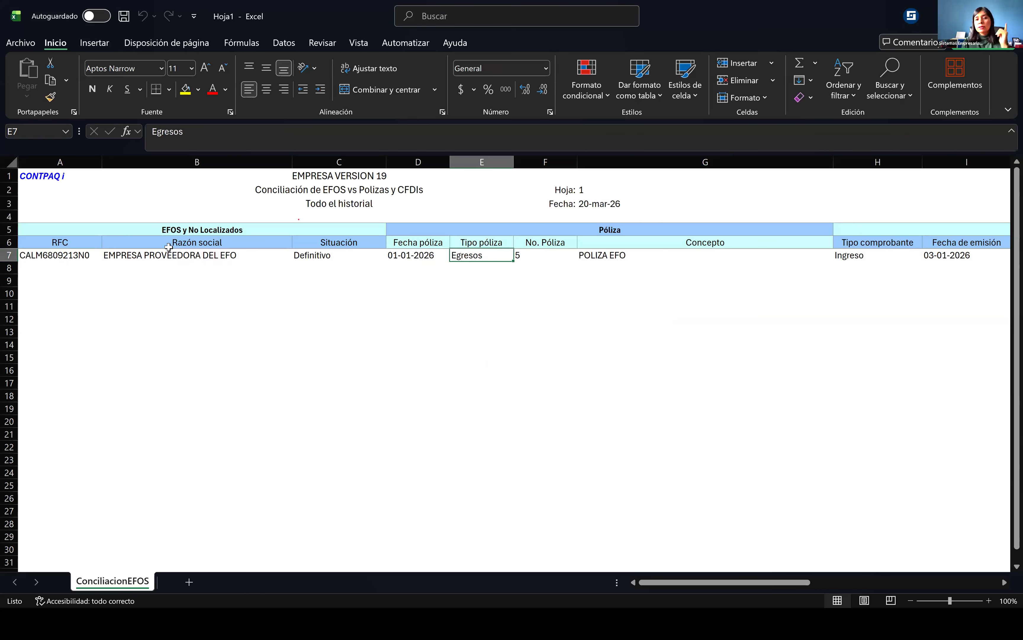
pyautogui.press('Right')
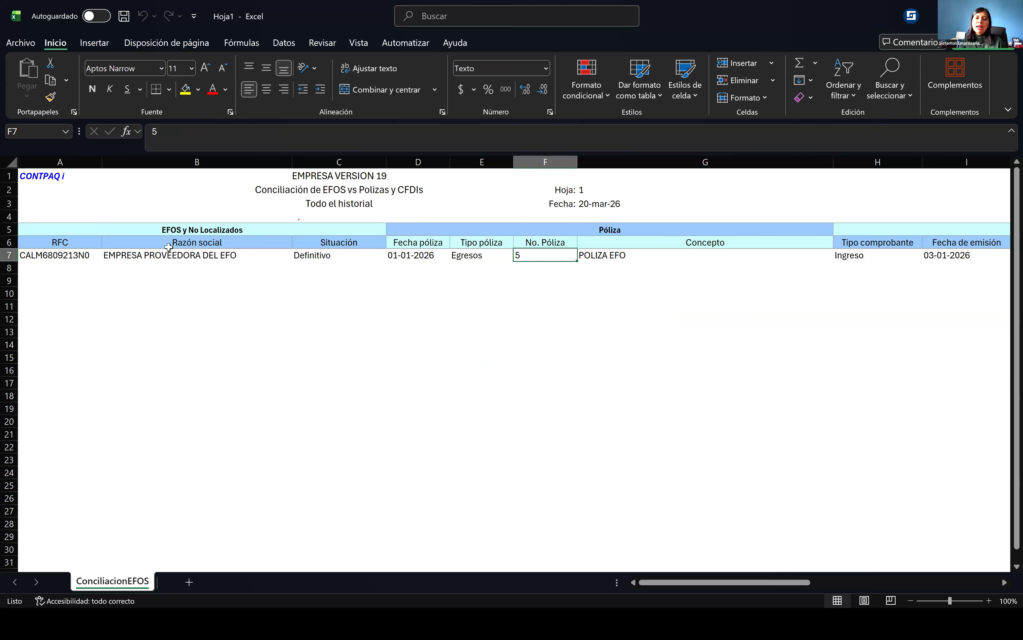
pyautogui.press('Right')
pyautogui.press('Right')
pyautogui.press('Right')
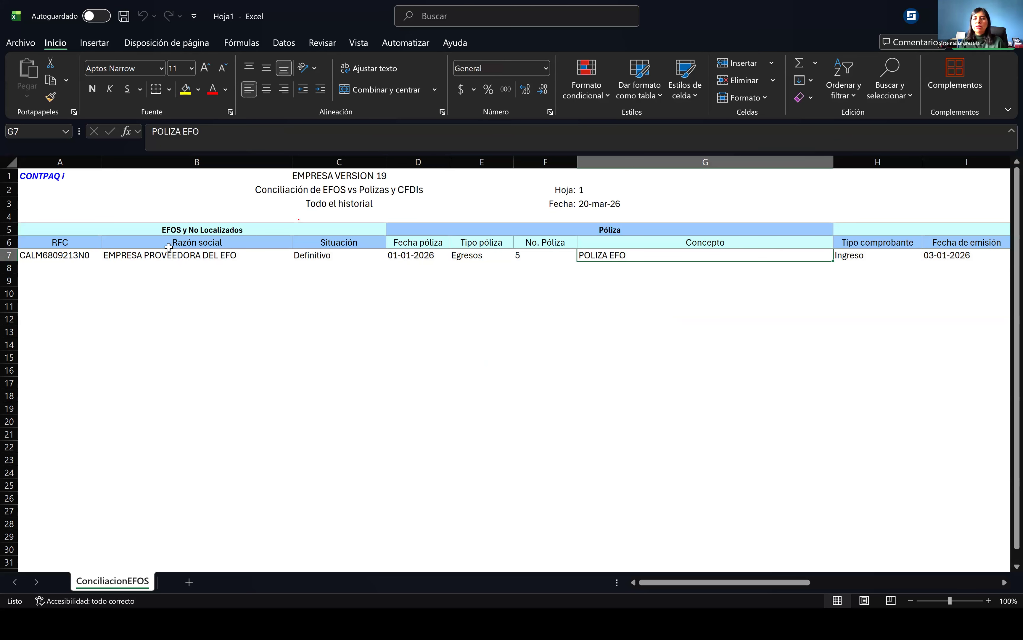
pyautogui.press('Left')
pyautogui.press('Left')
pyautogui.press('Left')
pyautogui.press('Right')
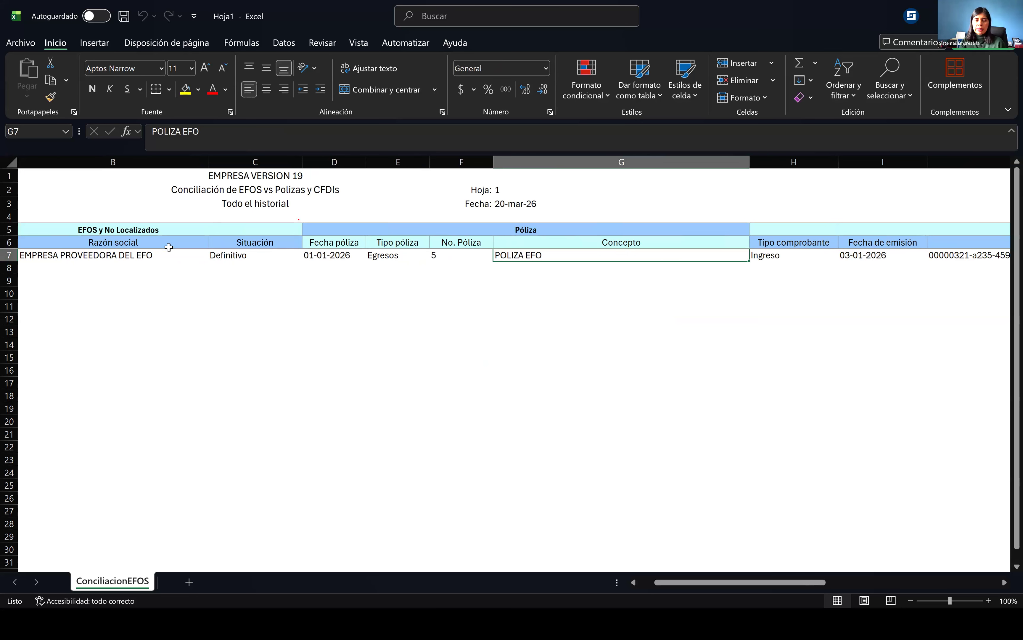
# - Examine the CFDI columns of the reconciliation row, from tipo comprobante and fecha de emisión to UUID, método de pago, total and moneda
pyautogui.press('Right')
pyautogui.press('Right')
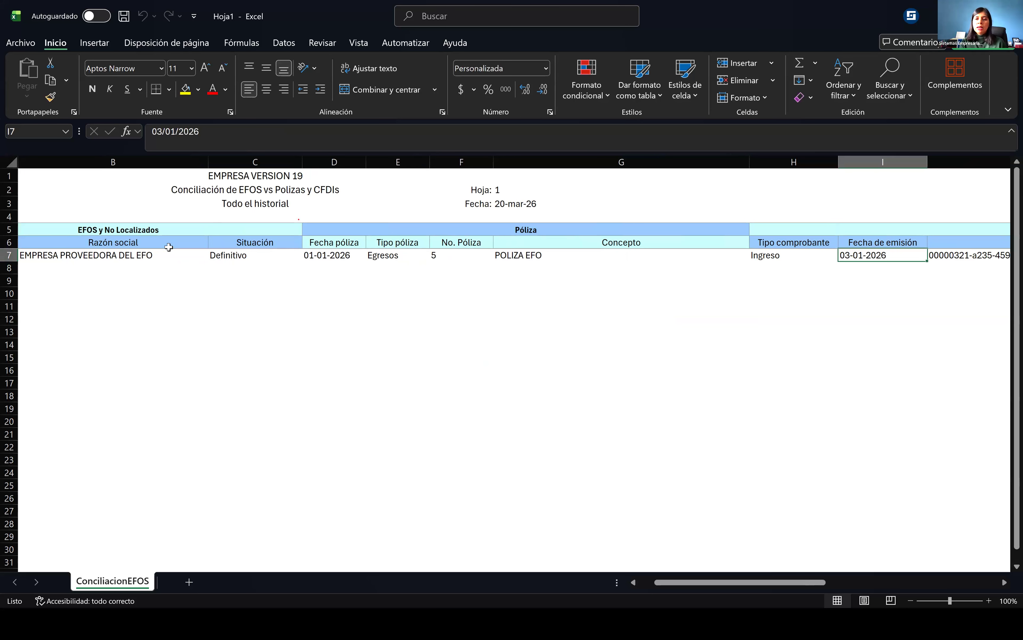
pyautogui.press('Right')
pyautogui.press('Right')
pyautogui.press('Left')
pyautogui.press('Left')
pyautogui.press('Left')
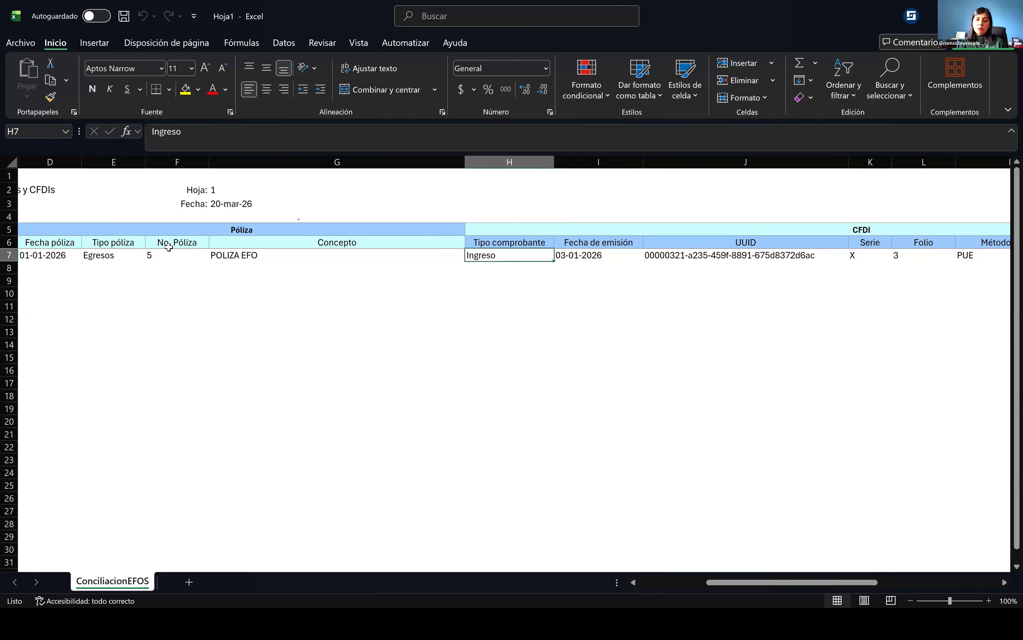
pyautogui.press('Right')
pyautogui.press('Right')
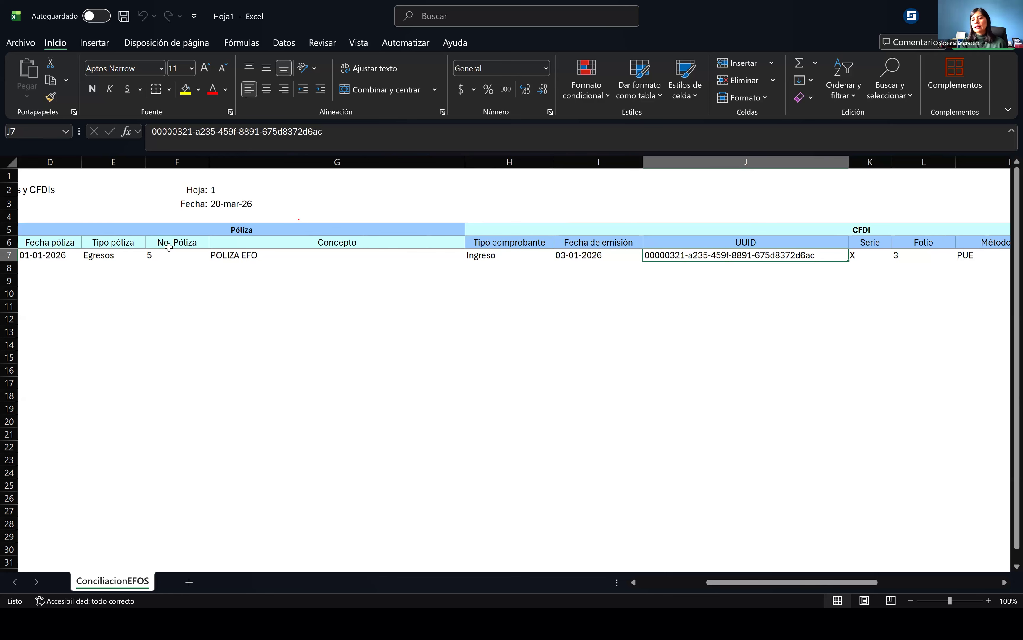
pyautogui.press('Right')
pyautogui.press('Right')
pyautogui.press('Right')
pyautogui.press('Right')
pyautogui.press('Right')
pyautogui.press('Left')
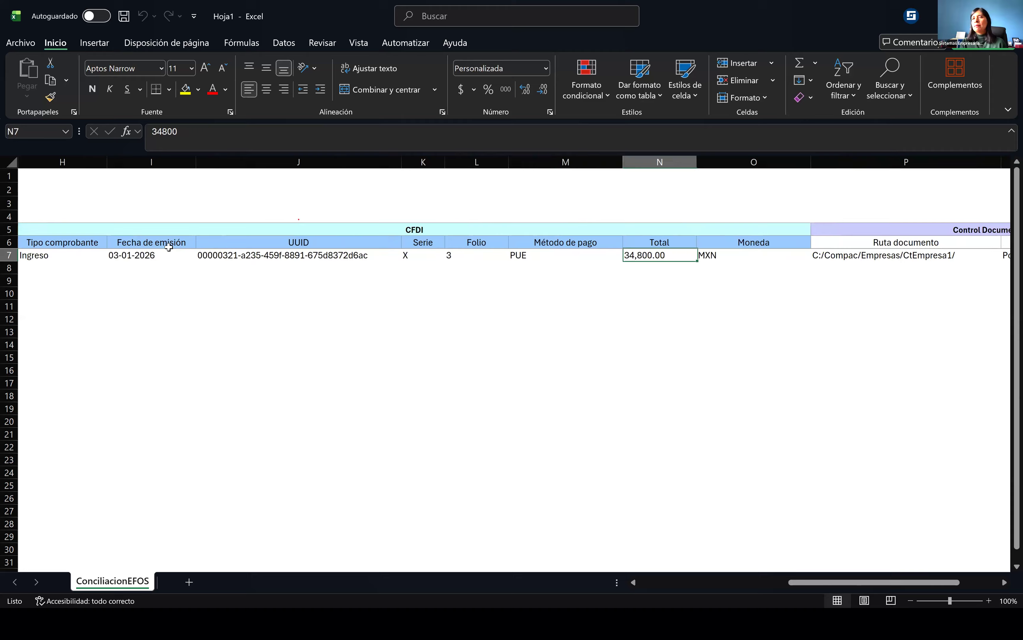
pyautogui.press('Left')
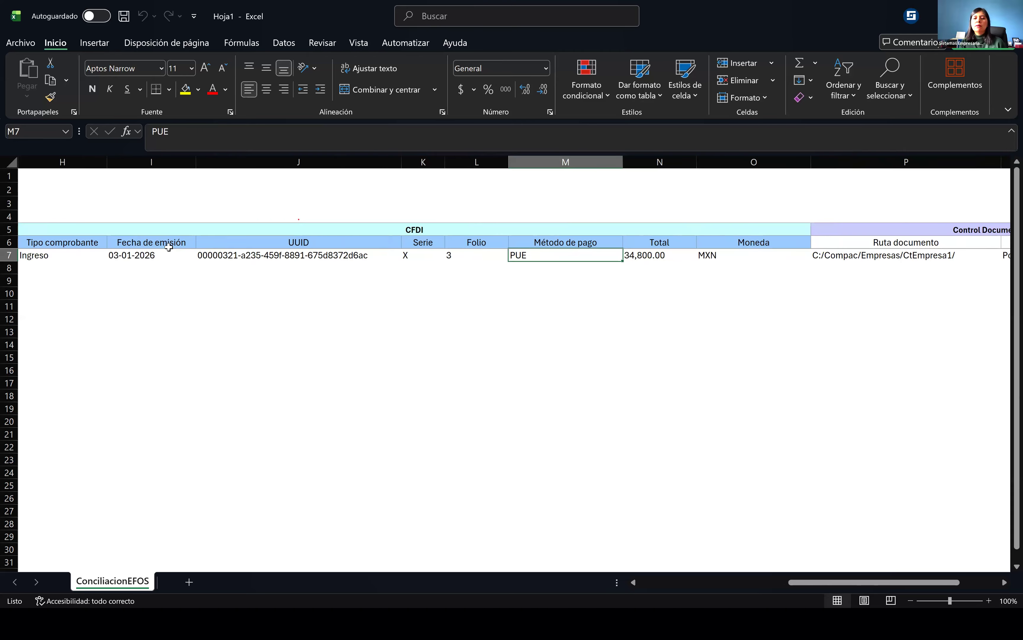
pyautogui.press('Right')
pyautogui.press('Right')
pyautogui.press('Right')
pyautogui.press('Right')
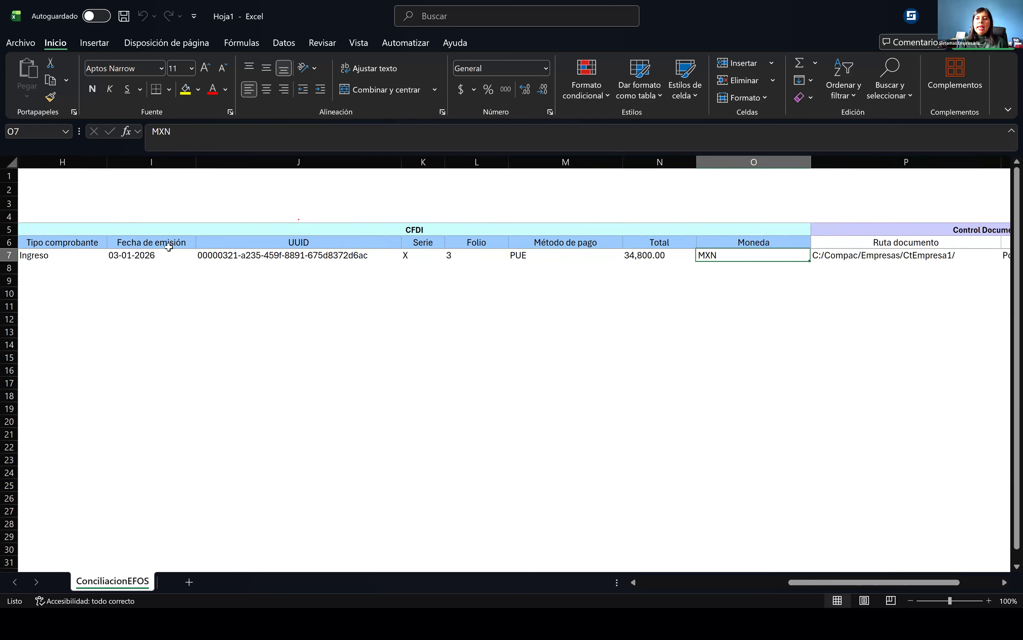
# - Examine the Control Documental columns with the path and name of the document associated with the policy
pyautogui.press('Left')
pyautogui.press('Left')
pyautogui.press('Right')
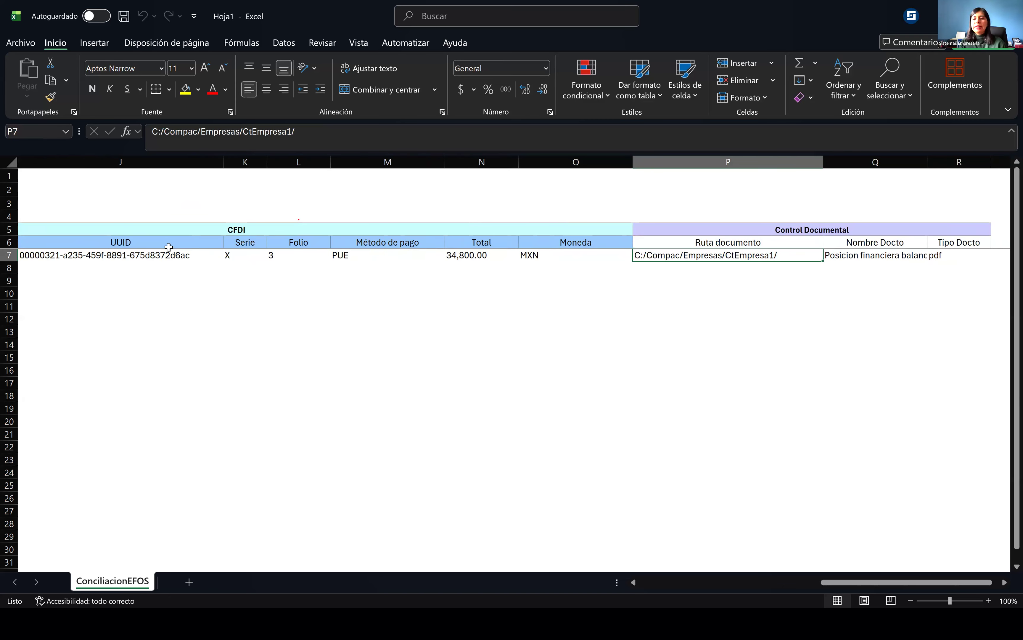
pyautogui.press('Right')
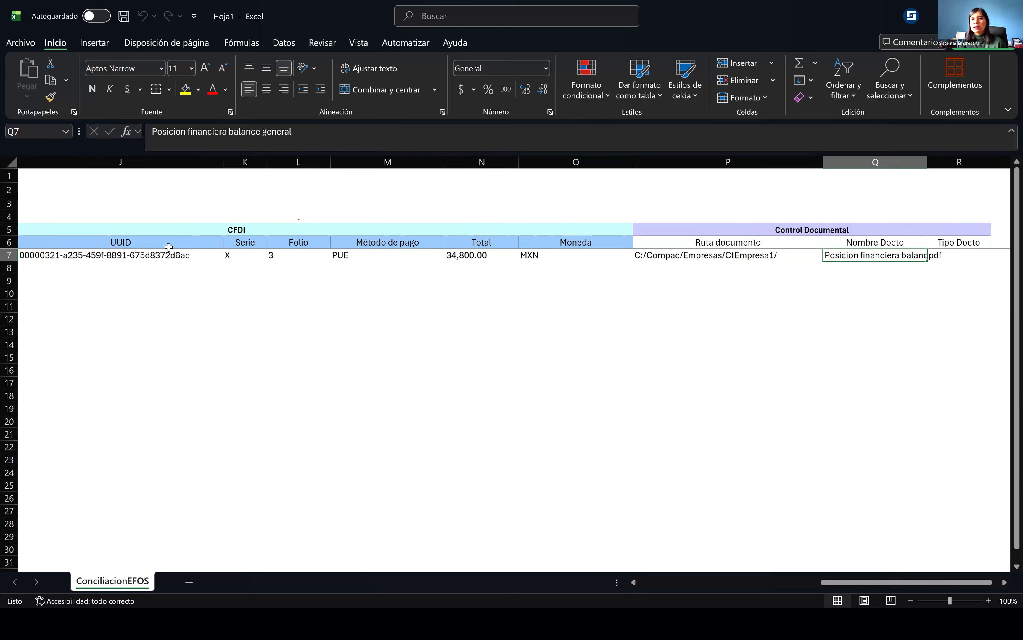
pyautogui.press('Left')
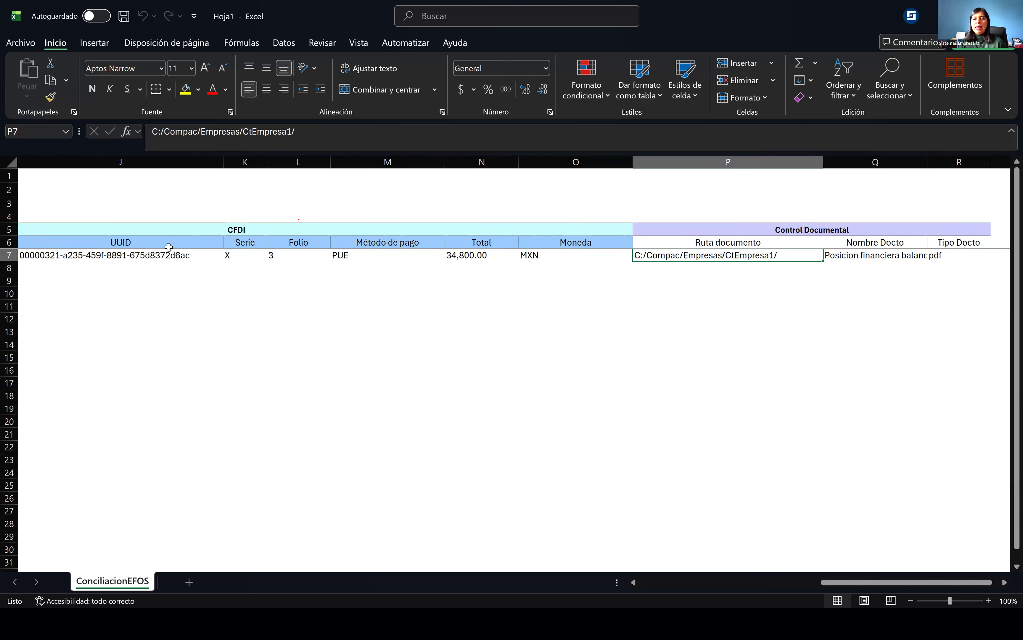
pyautogui.press('Right')
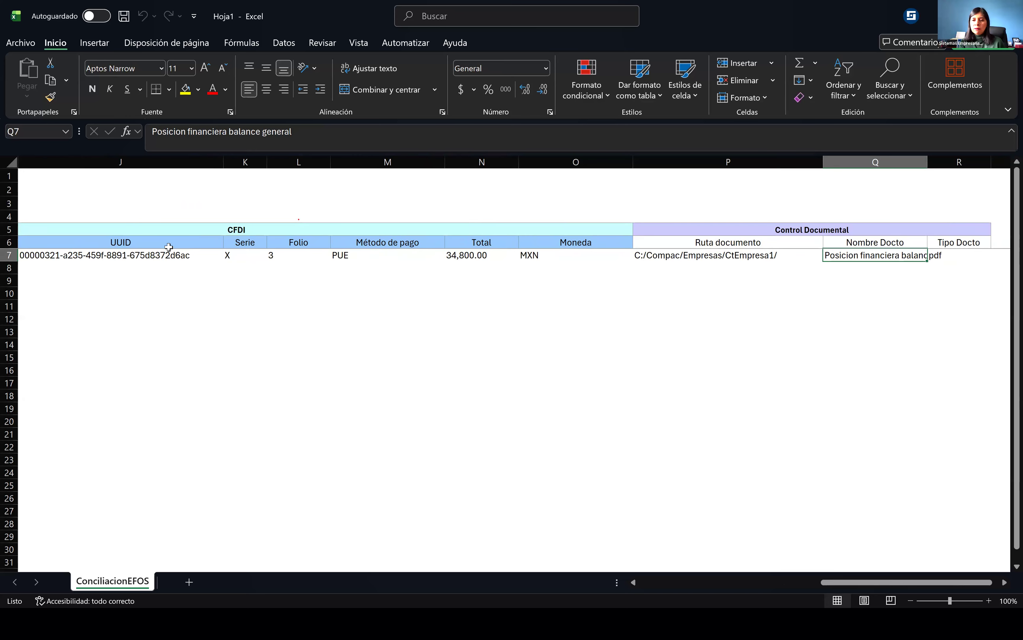
pyautogui.press('Left')
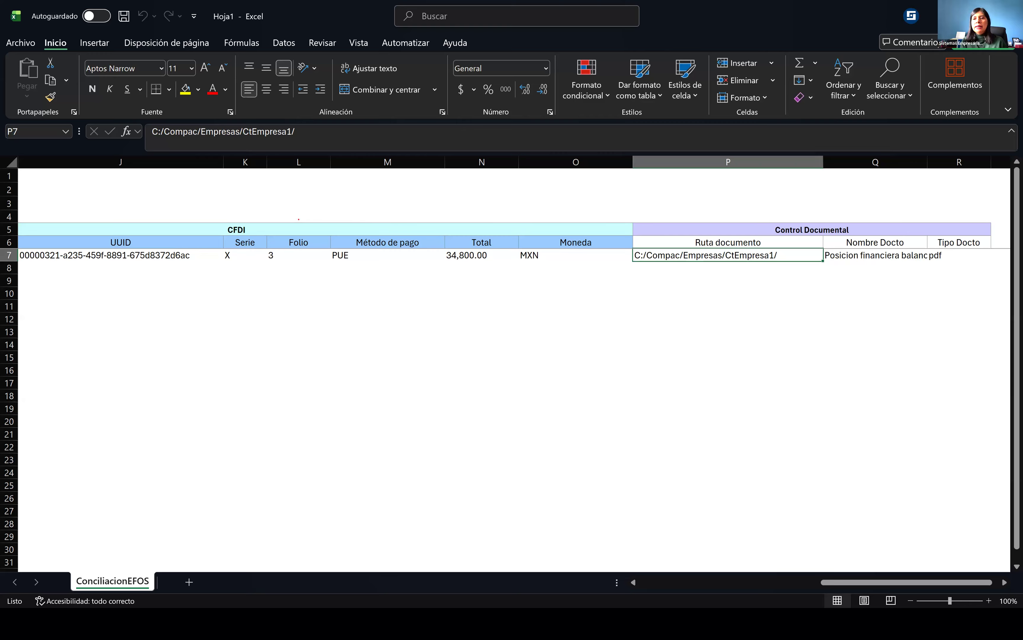
# - Close the reconciliation workbook without saving it, and close the report's parameters
pyautogui.hotkey('alt', 'F4')
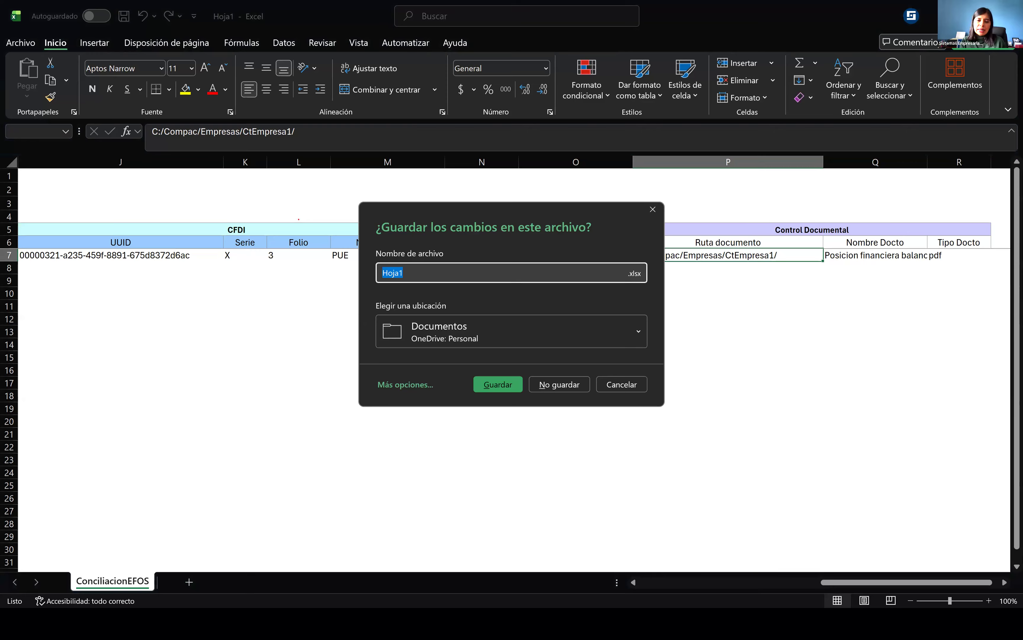
pyautogui.click(567, 385)
pyautogui.click(655, 202)
# - Open the Listado de Pólizas, filter it by "egreso" and open Egresos policy 5, POLIZA EFO
pyautogui.click(34, 43)
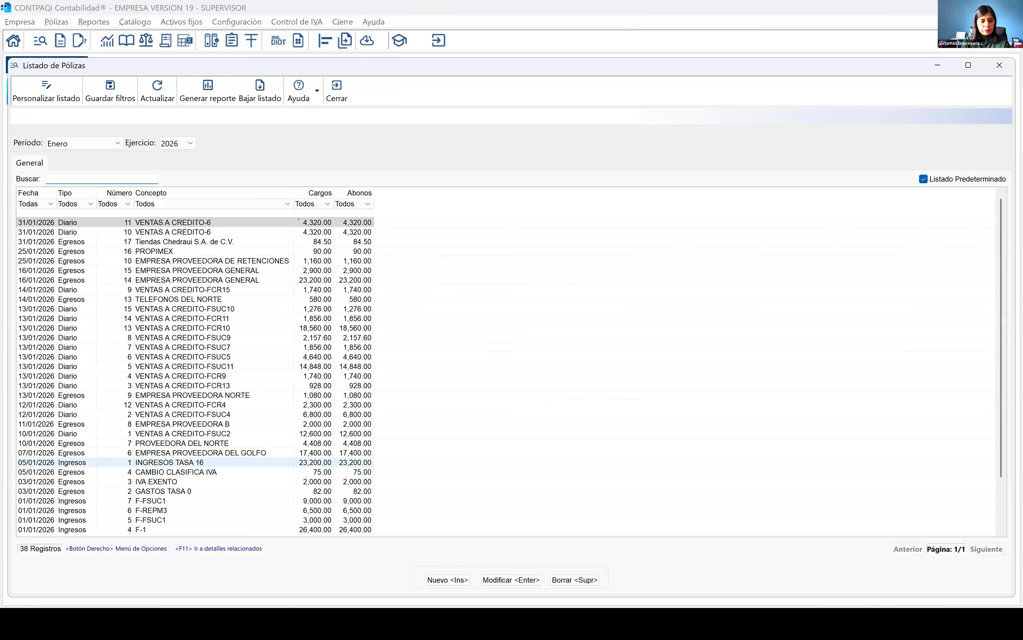
pyautogui.write('egreso')
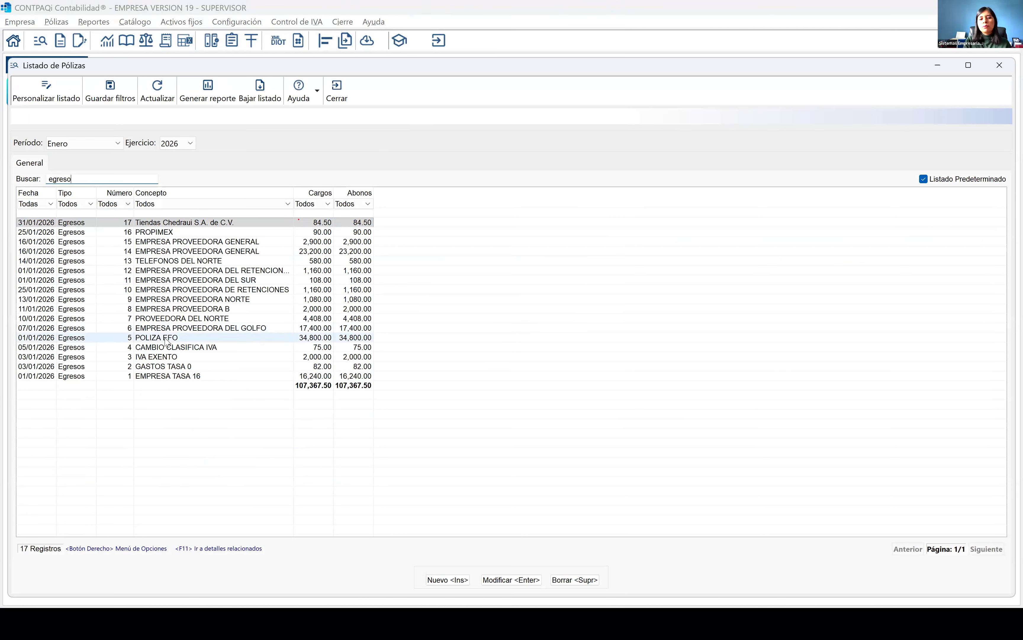
pyautogui.click(166, 338)
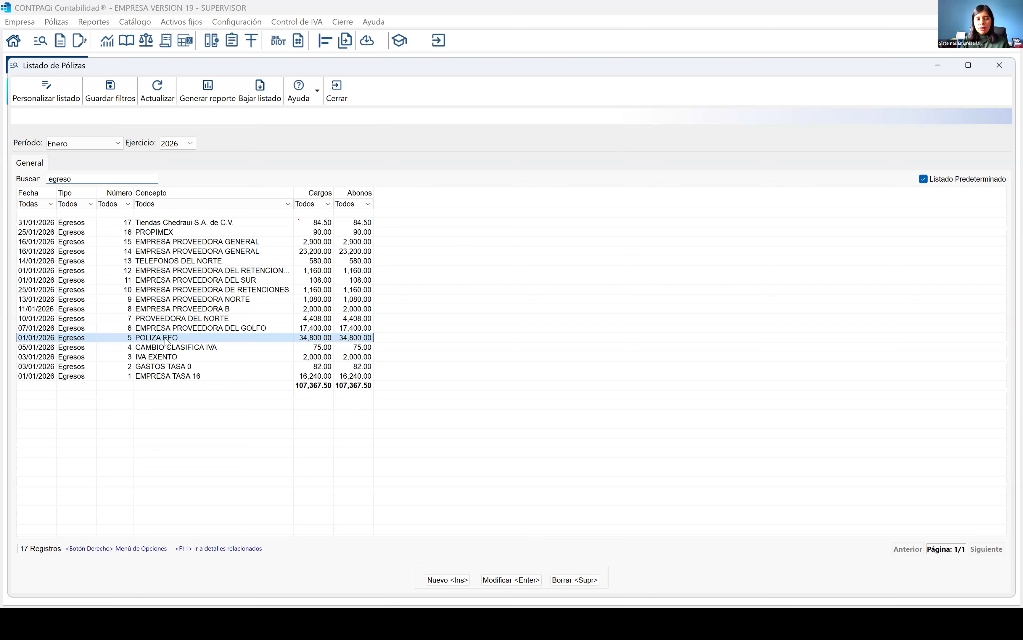
pyautogui.doubleClick(165, 339)
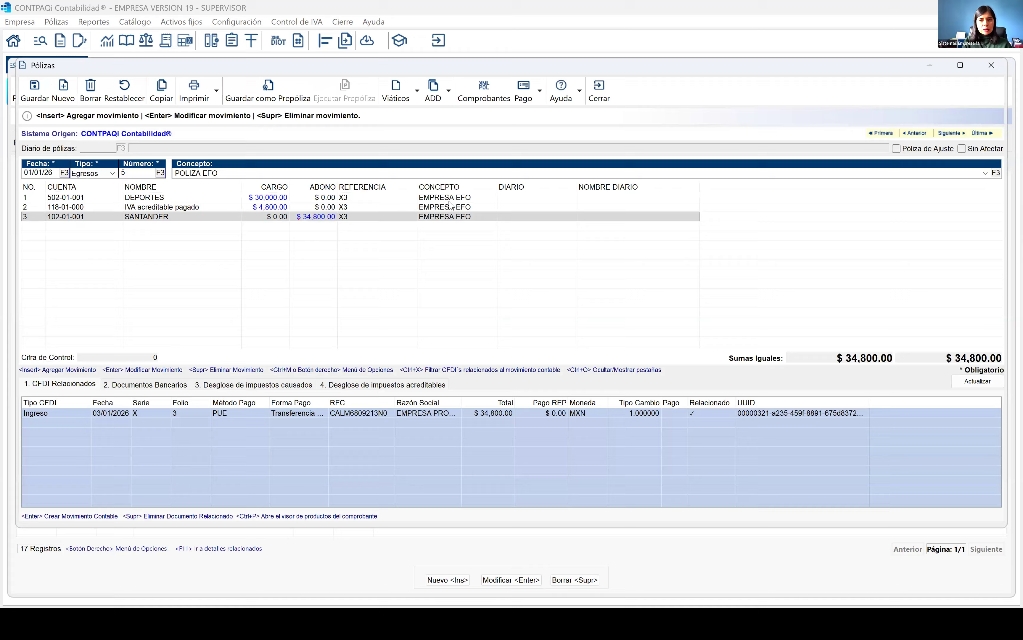
# - View the policy's associated file Posicion financiera balance general.pdf, close it and return to the policy in CONTPAQi Contabilidad
pyautogui.click(451, 95)
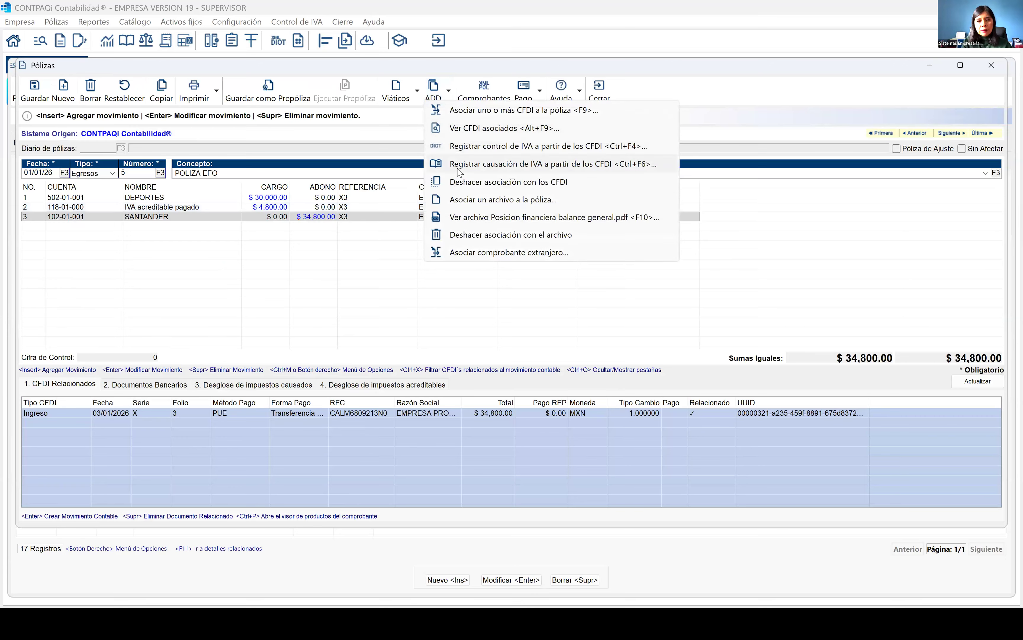
pyautogui.click(470, 218)
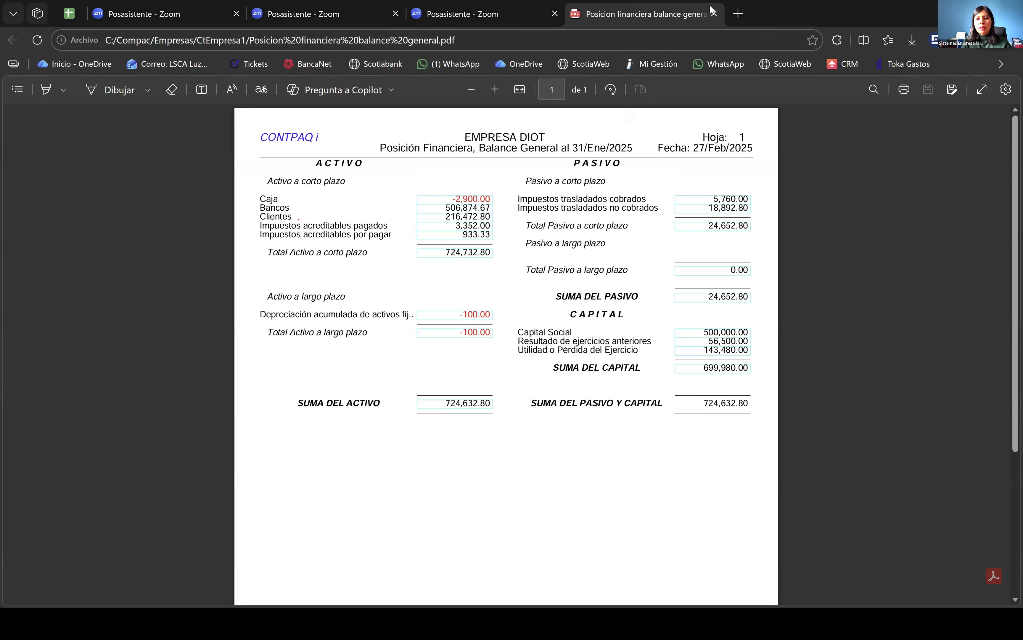
pyautogui.click(714, 14)
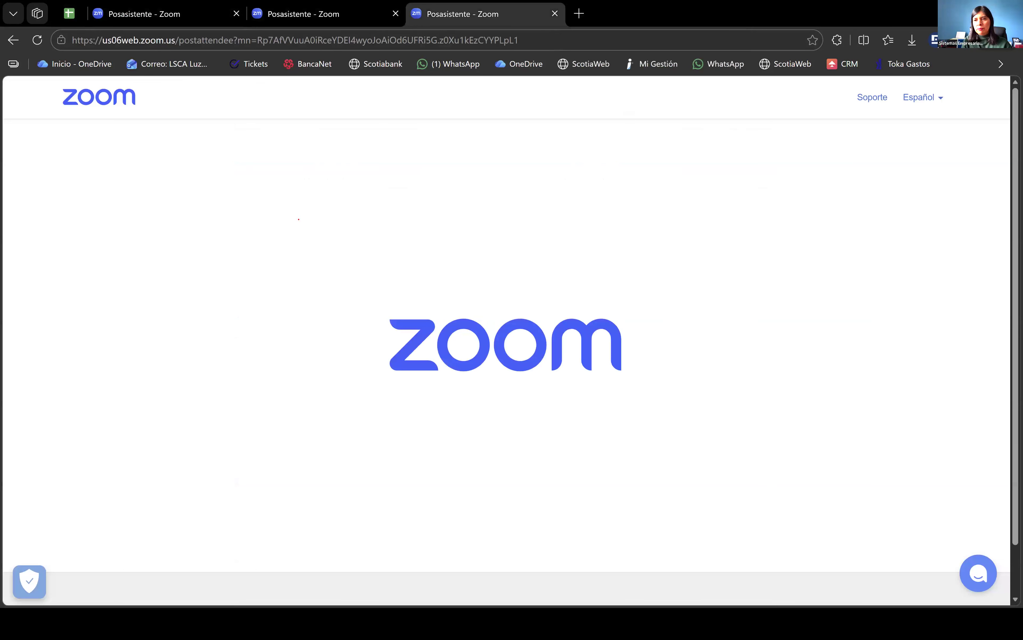
pyautogui.hotkey('alt', 'Tab')
# - Undo the policy's association with its PDF file and associate the file Depreciacion_20250226 from the CtEmpresa1 folder instead
pyautogui.click(455, 95)
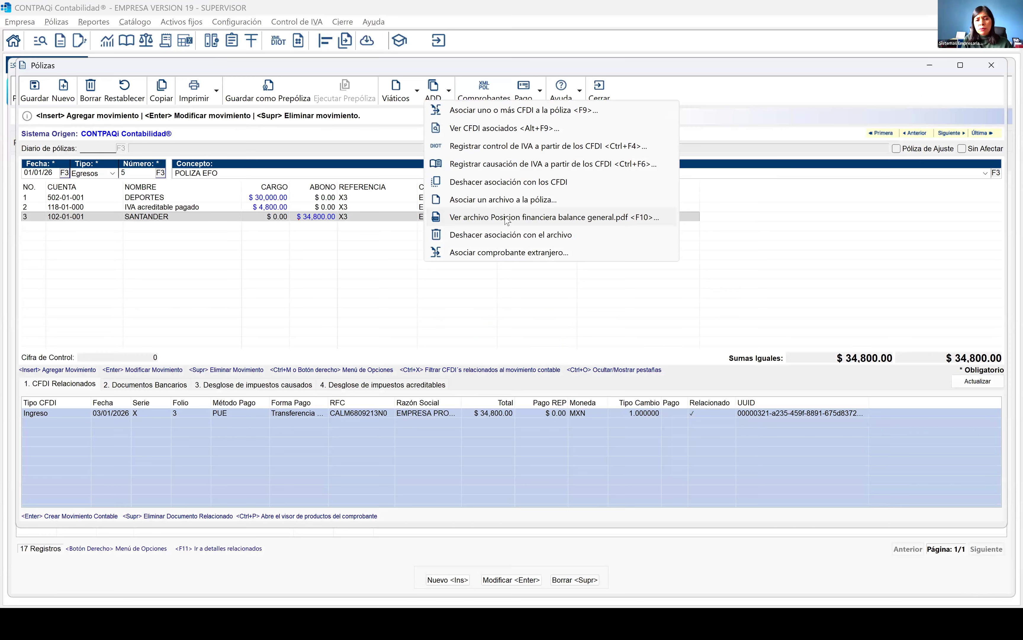
pyautogui.click(506, 237)
pyautogui.click(450, 90)
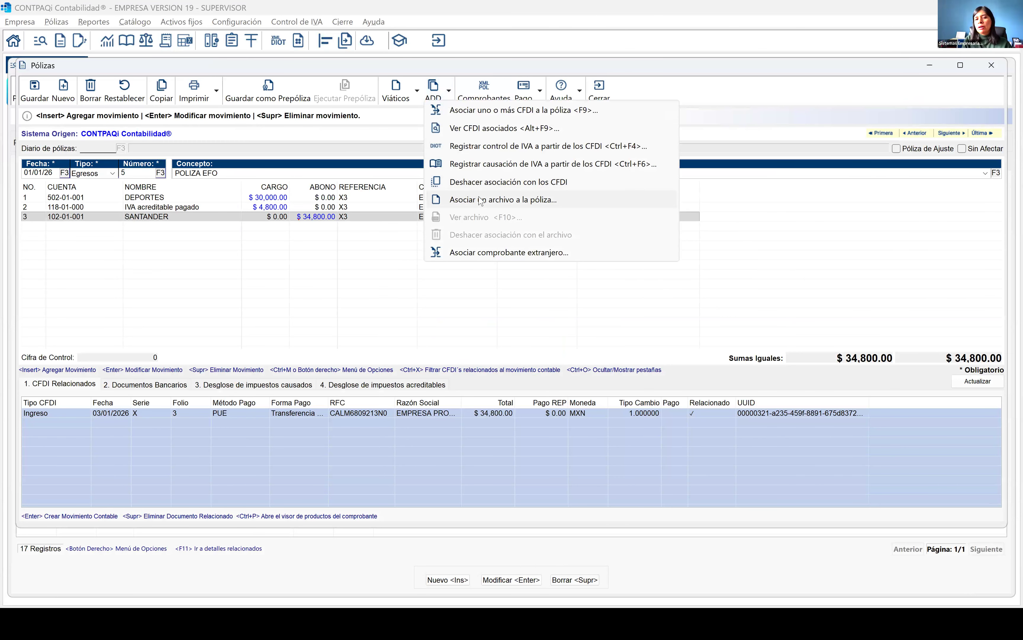
pyautogui.click(481, 200)
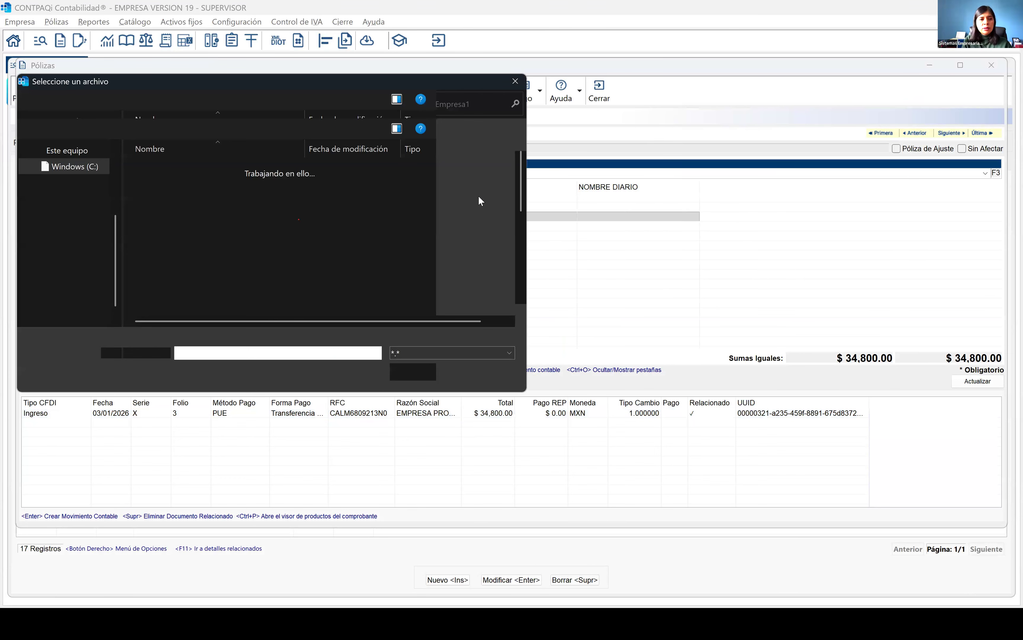
pyautogui.click(206, 253)
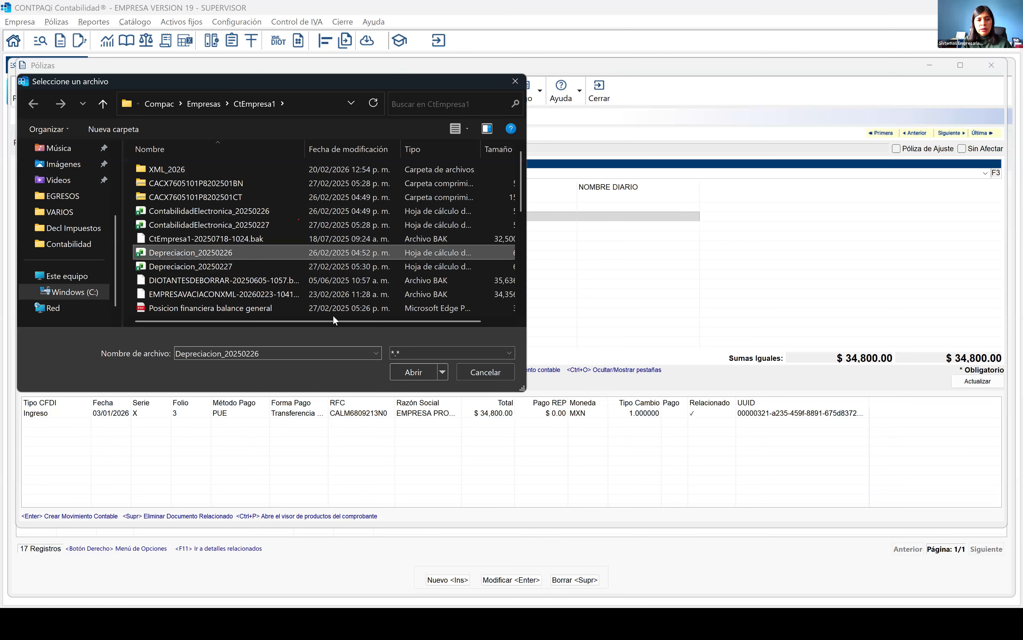
pyautogui.click(409, 371)
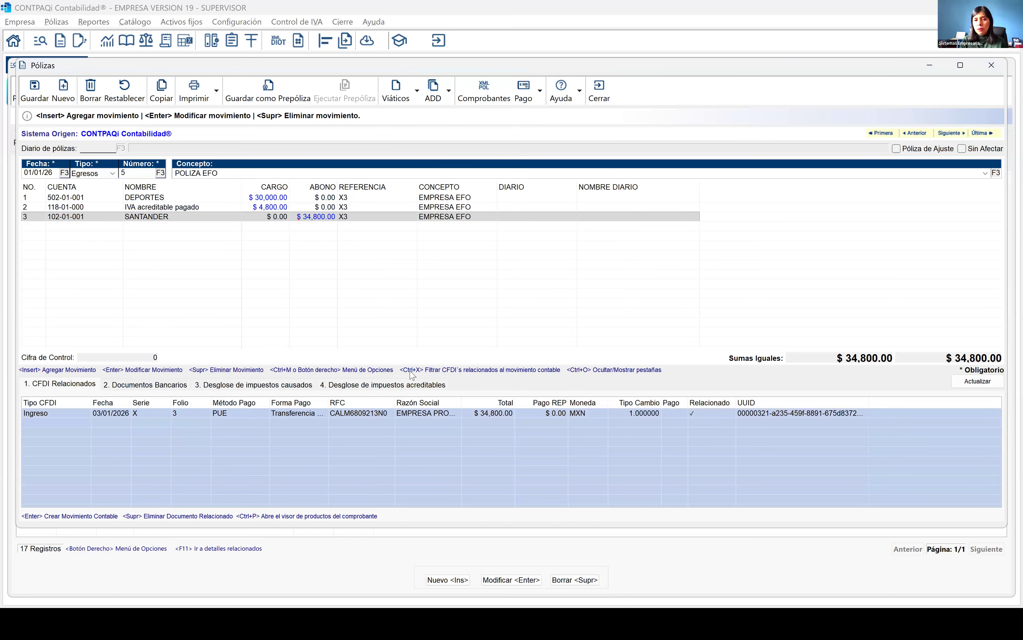
pyautogui.click(477, 102)
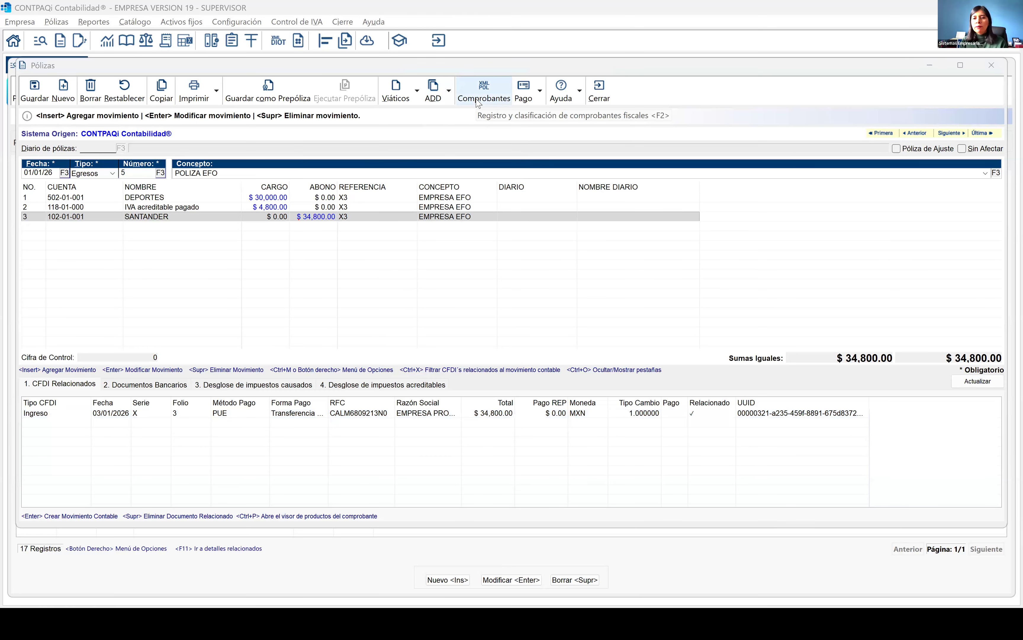
pyautogui.hotkey('alt', 'Tab')
pyautogui.hotkey('alt', 'Tab')
pyautogui.hotkey('alt', 'Tab')
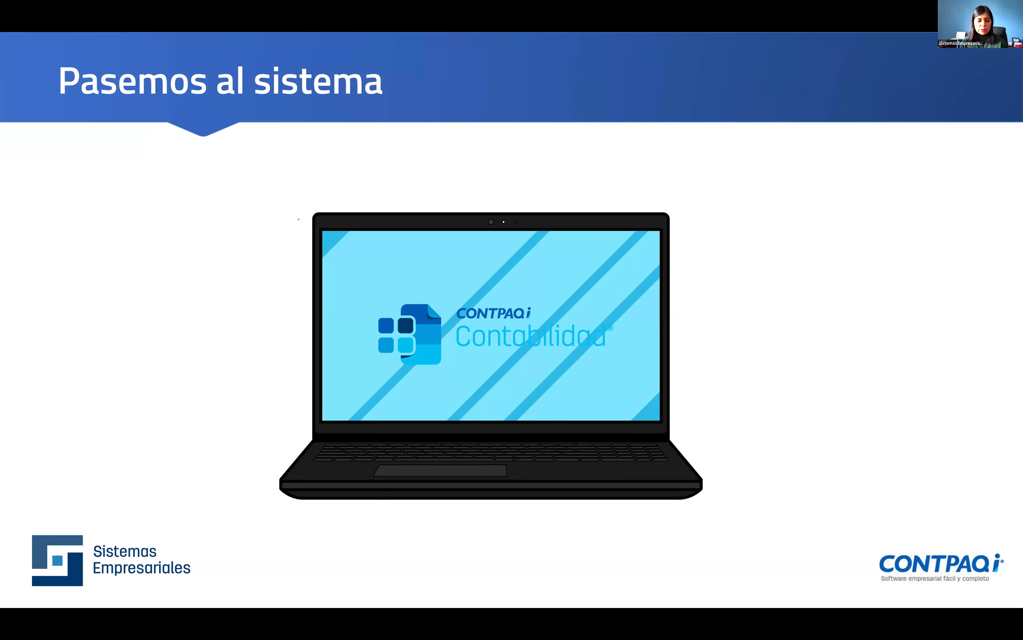
pyautogui.click(98, 279)
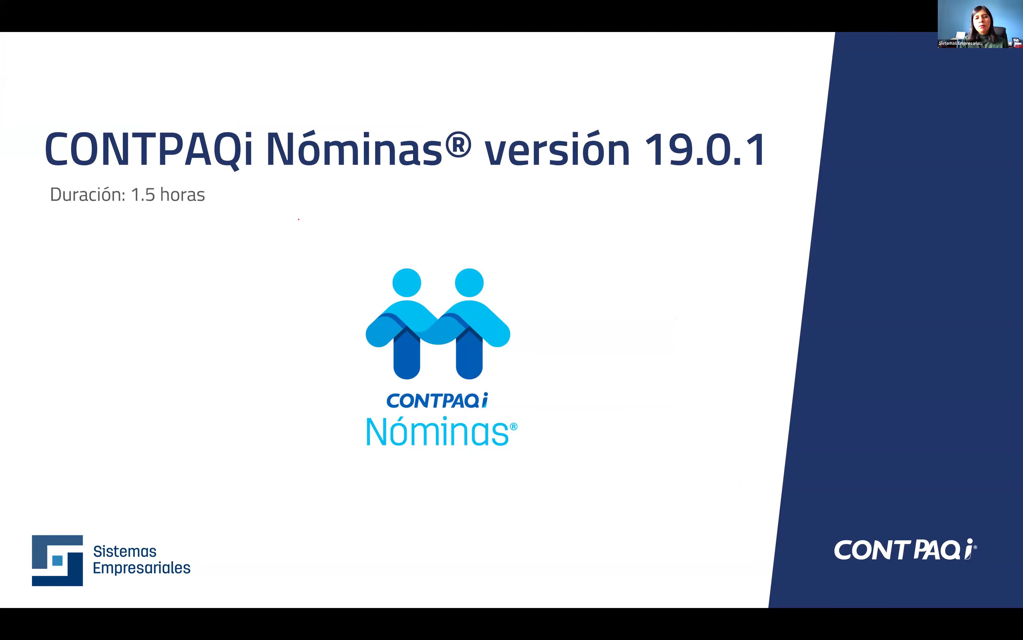
pyautogui.press('Right')
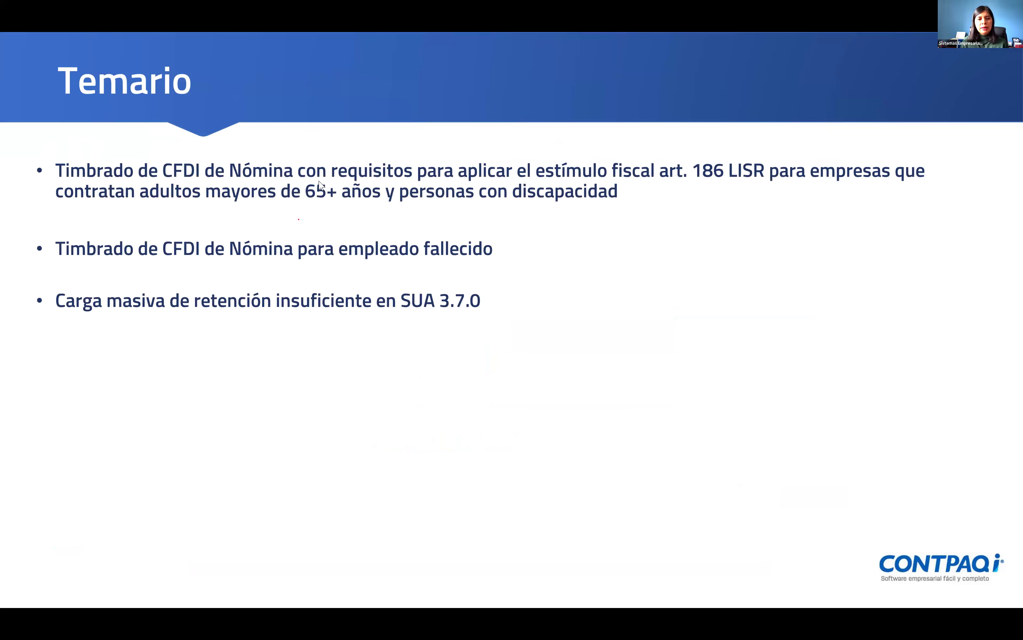
pyautogui.click(757, 275)
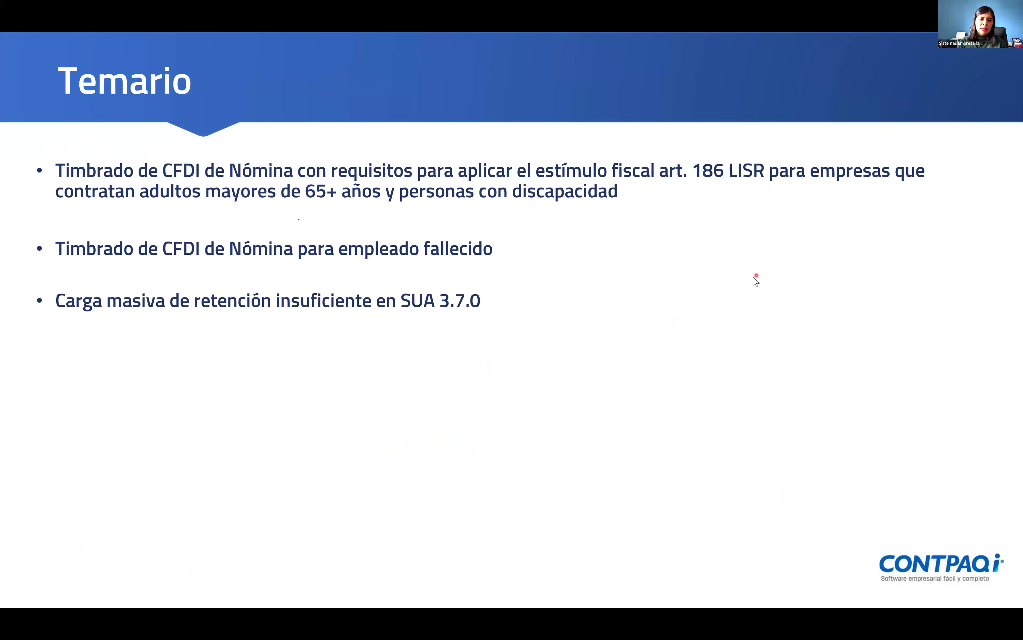
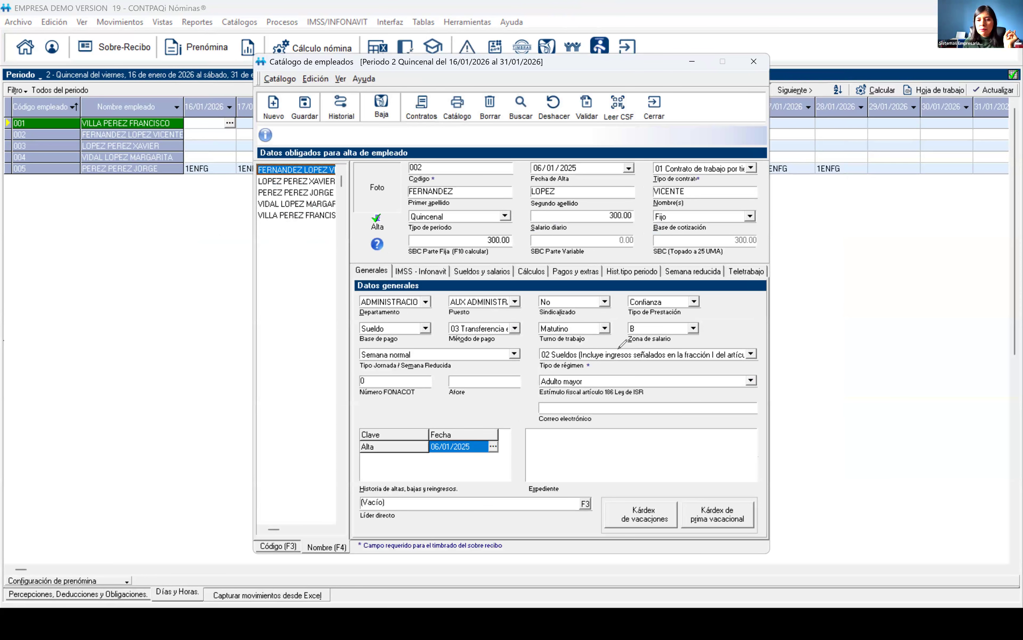
# - Circle the Generales heading and the Estímulo fiscal artículo 186 Ley de ISR field in employee 002's record with the annotation pen
pyautogui.moveTo(375, 261); pyautogui.dragTo(385, 284)
pyautogui.moveTo(596, 357); pyautogui.dragTo(698, 418)
pyautogui.moveTo(584, 344); pyautogui.dragTo(715, 417)
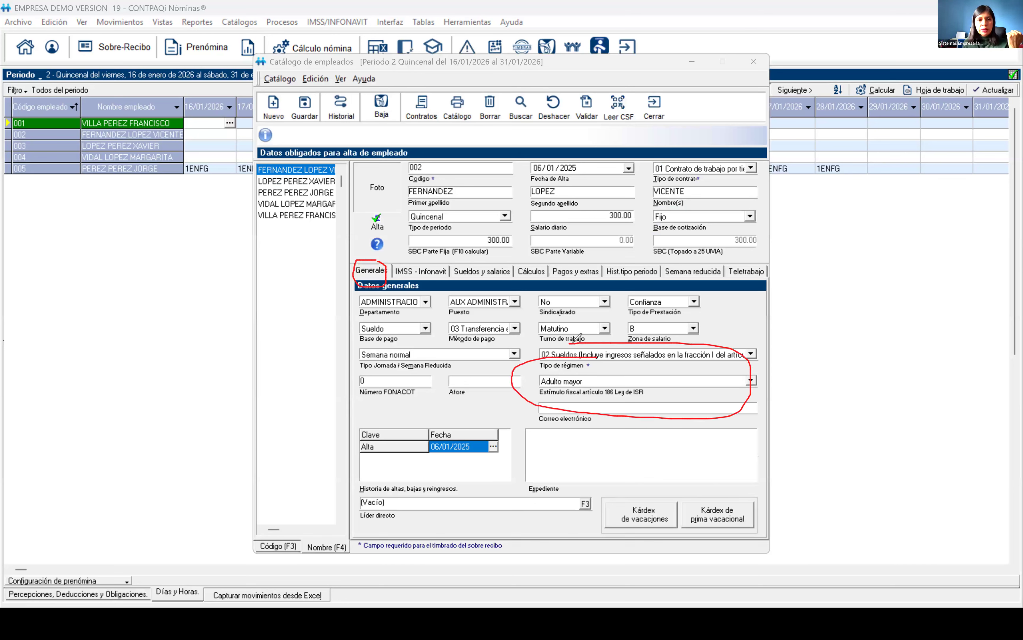
# - Review the Estímulo fiscal artículo 186 setting of employees 003, 005, 004 and 001, and close the Catálogo de empleados
pyautogui.click(309, 186)
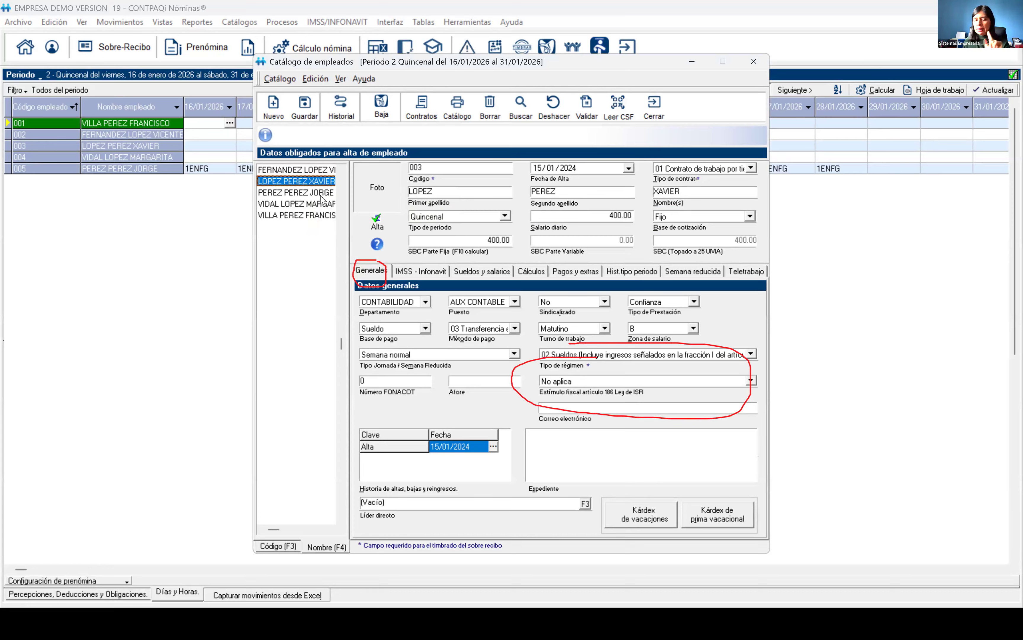
pyautogui.press('Down')
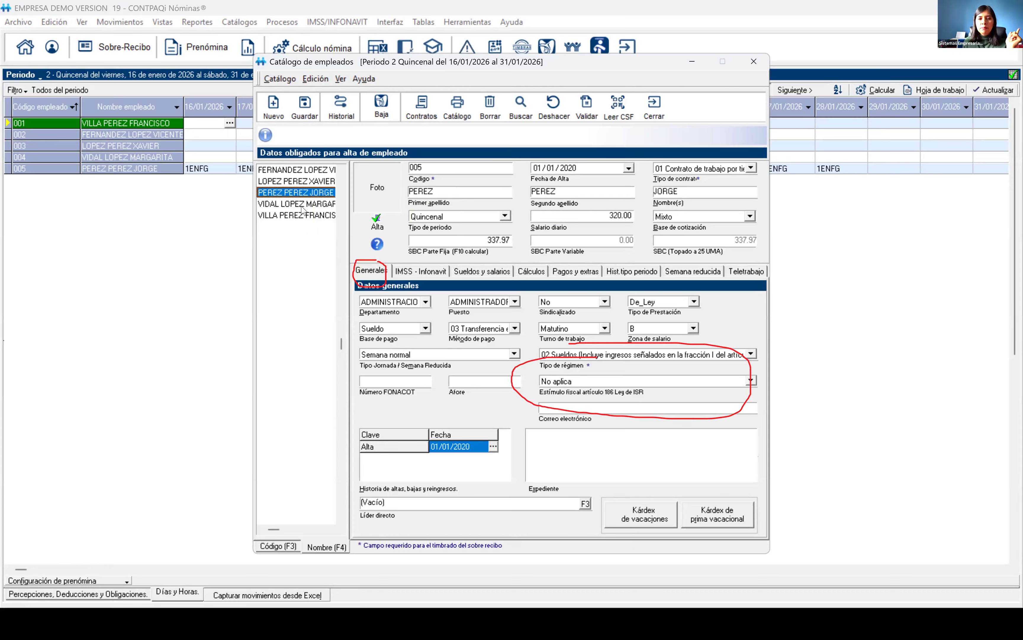
pyautogui.click(303, 205)
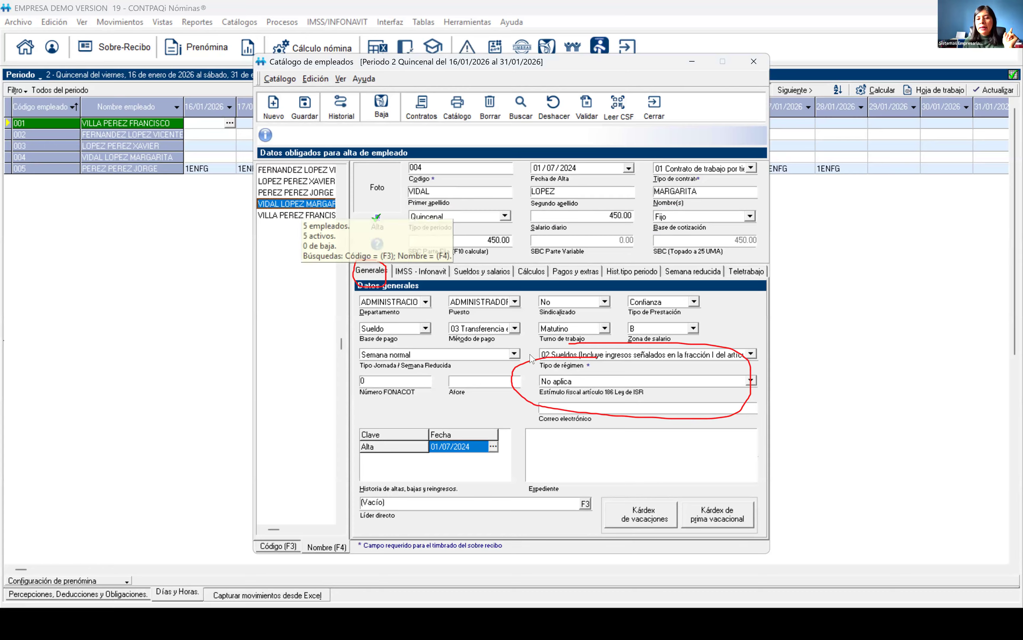
pyautogui.click(311, 215)
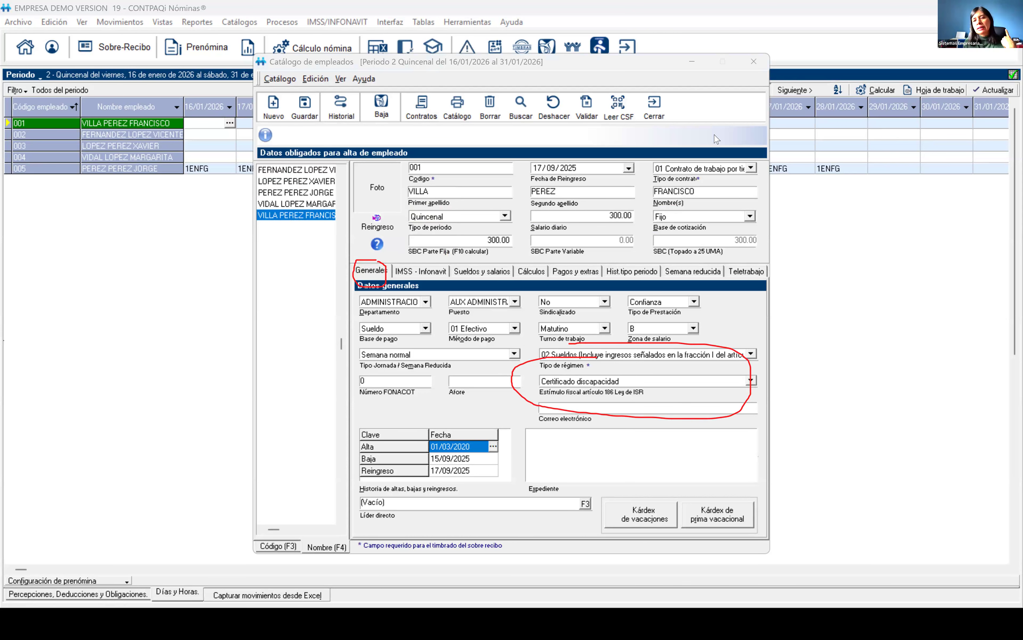
pyautogui.click(757, 61)
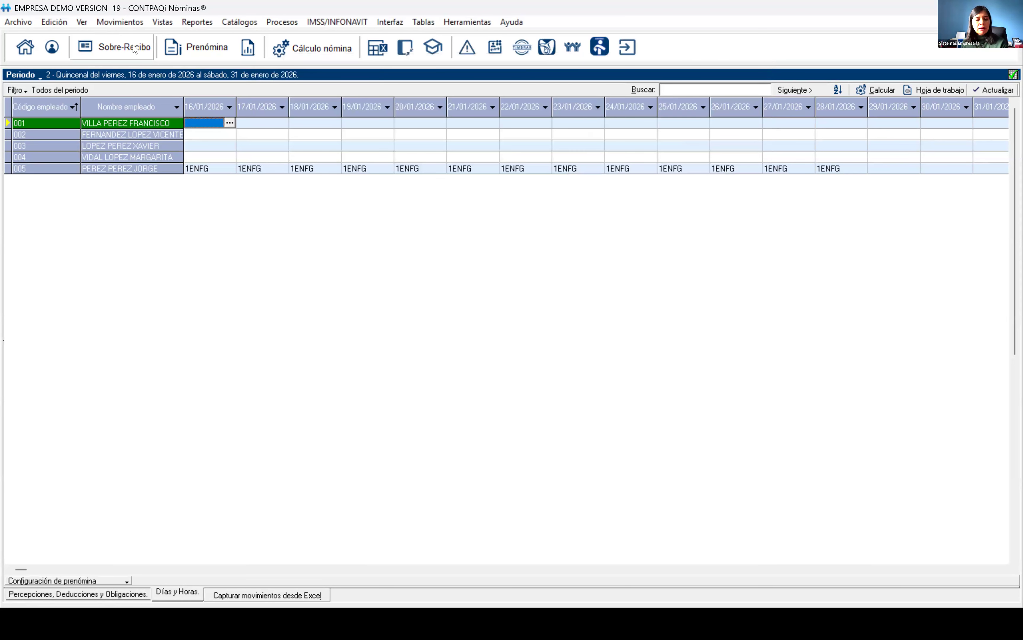
pyautogui.hotkey('alt', 'Tab')
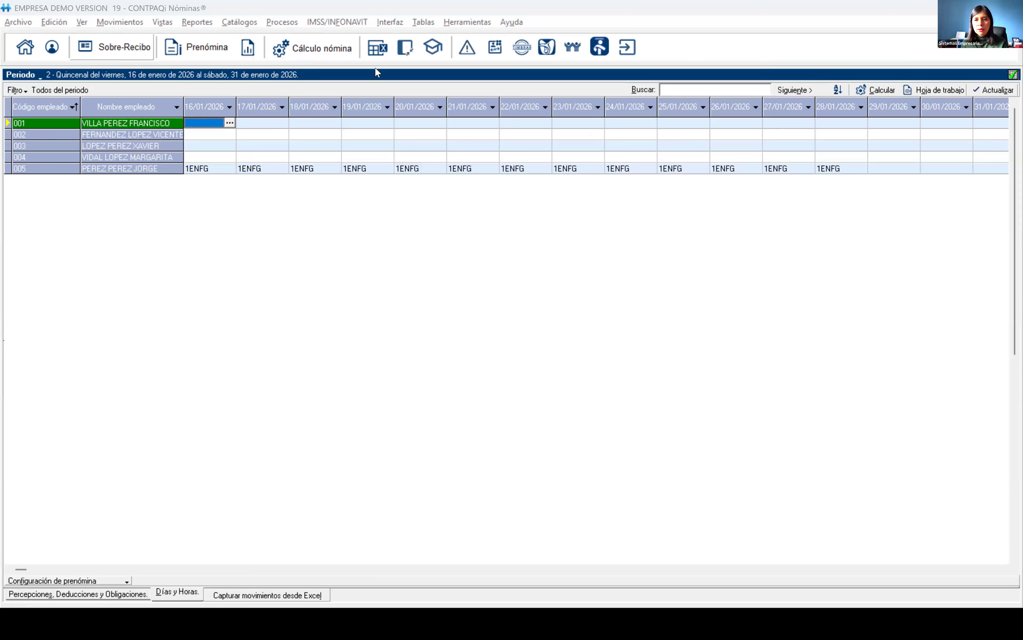
pyautogui.hotkey('alt', 'Tab')
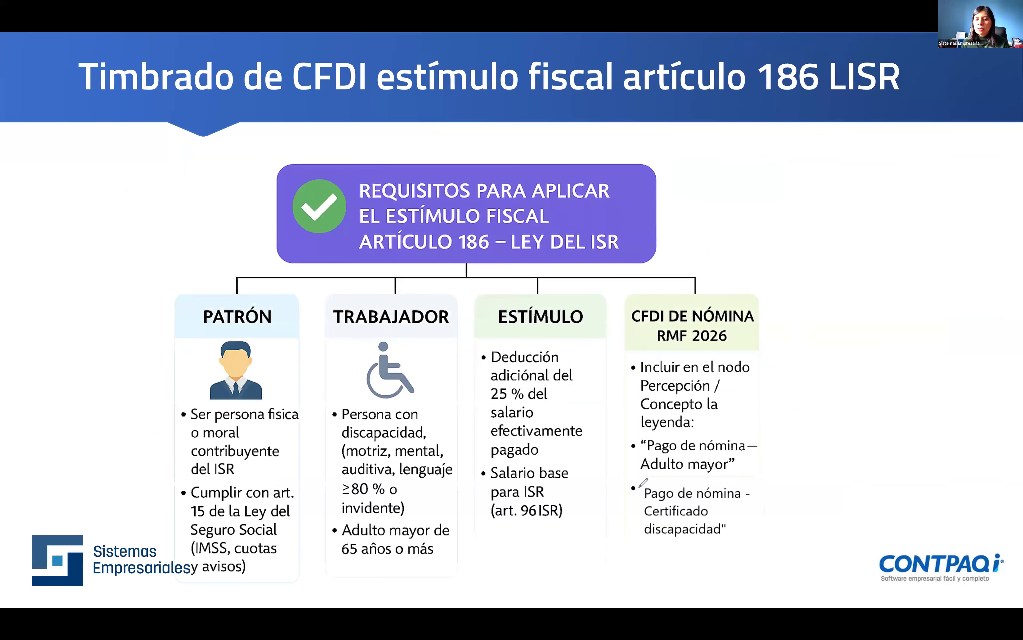
pyautogui.moveTo(723, 437)
pyautogui.mouseDown()
pyautogui.moveTo(618, 455)
pyautogui.moveTo(677, 479)
pyautogui.moveTo(660, 485)
pyautogui.mouseUp()
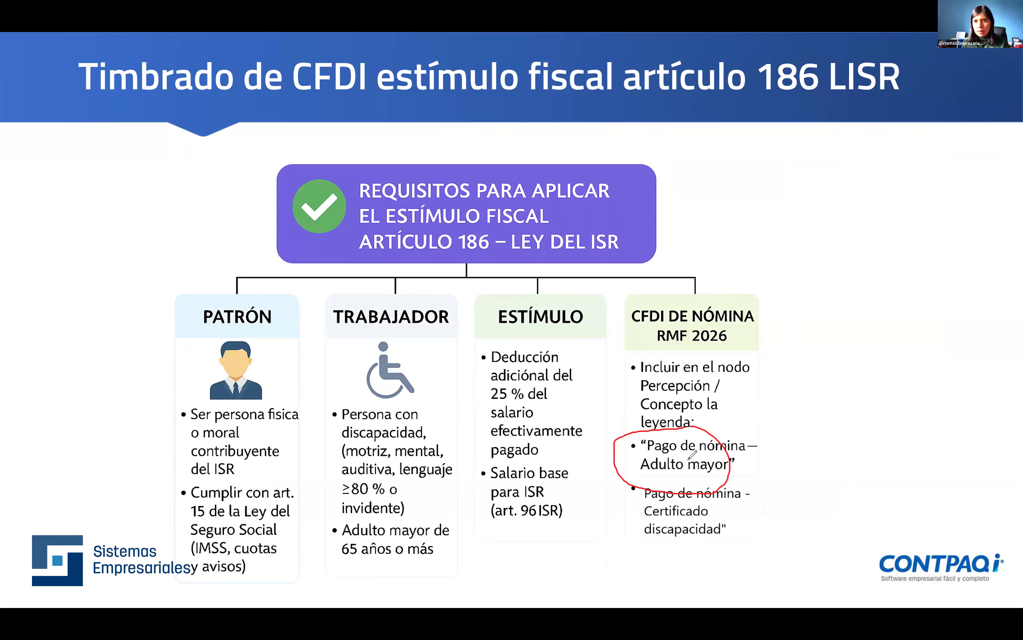
pyautogui.moveTo(691, 458); pyautogui.dragTo(659, 486)
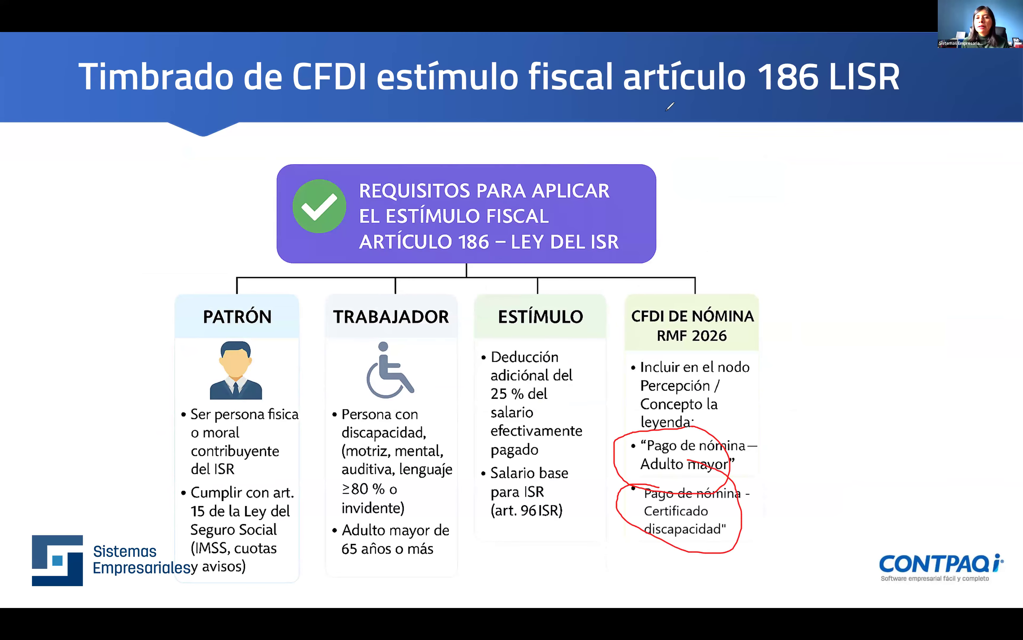
pyautogui.press('Escape')
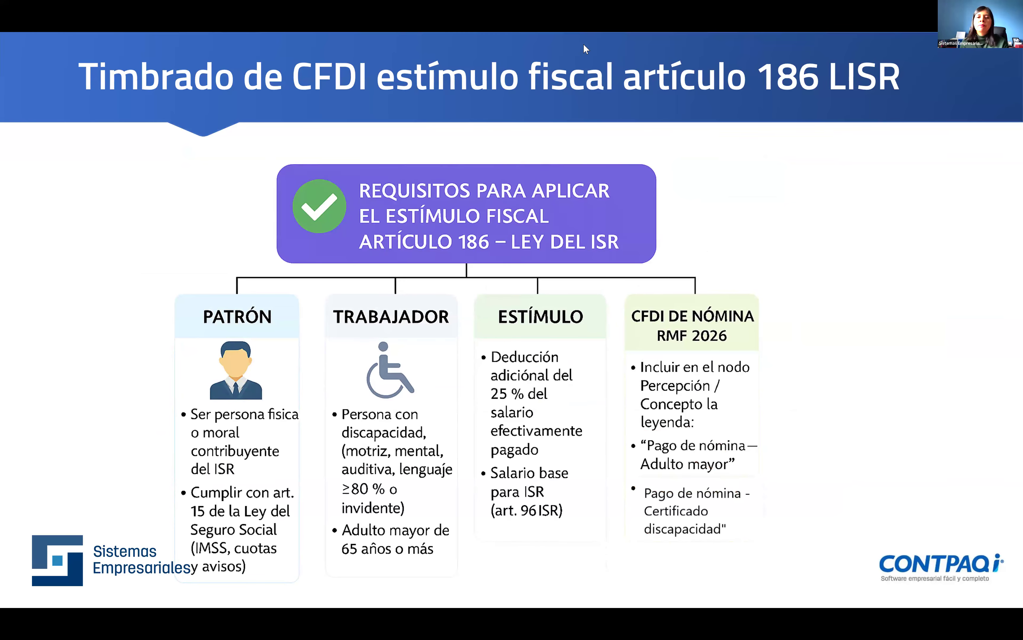
pyautogui.hotkey('ctrl', 'p')
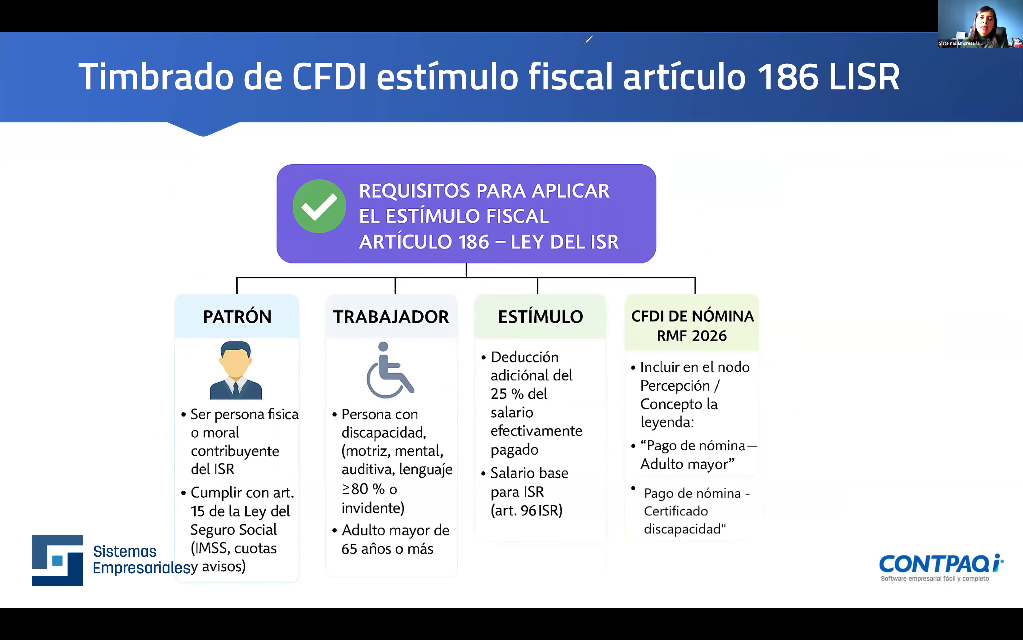
pyautogui.hotkey('alt', 'Tab')
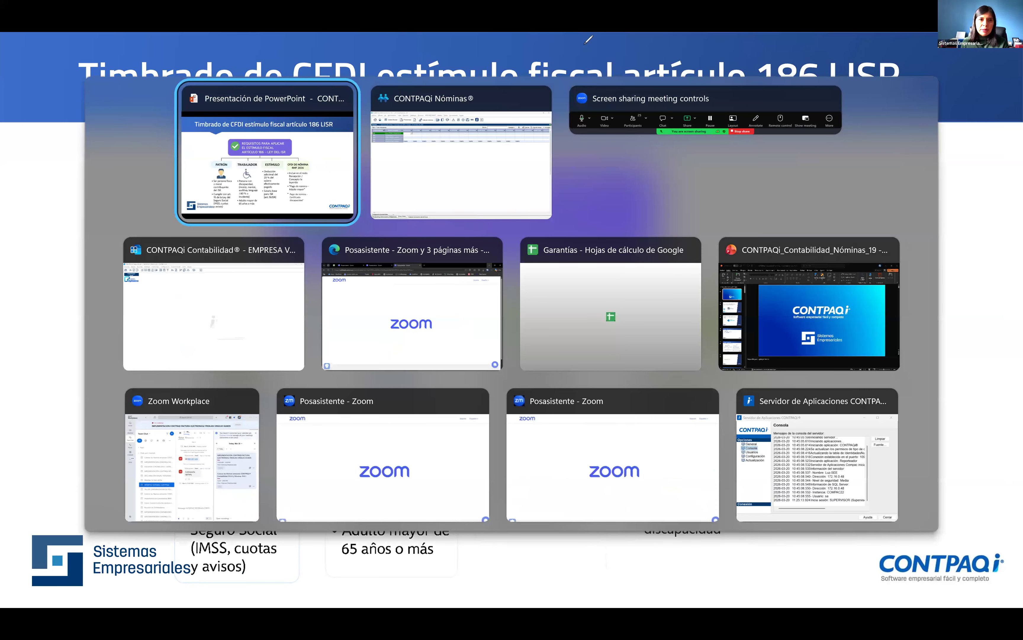
pyautogui.hotkey('alt', 'Tab')
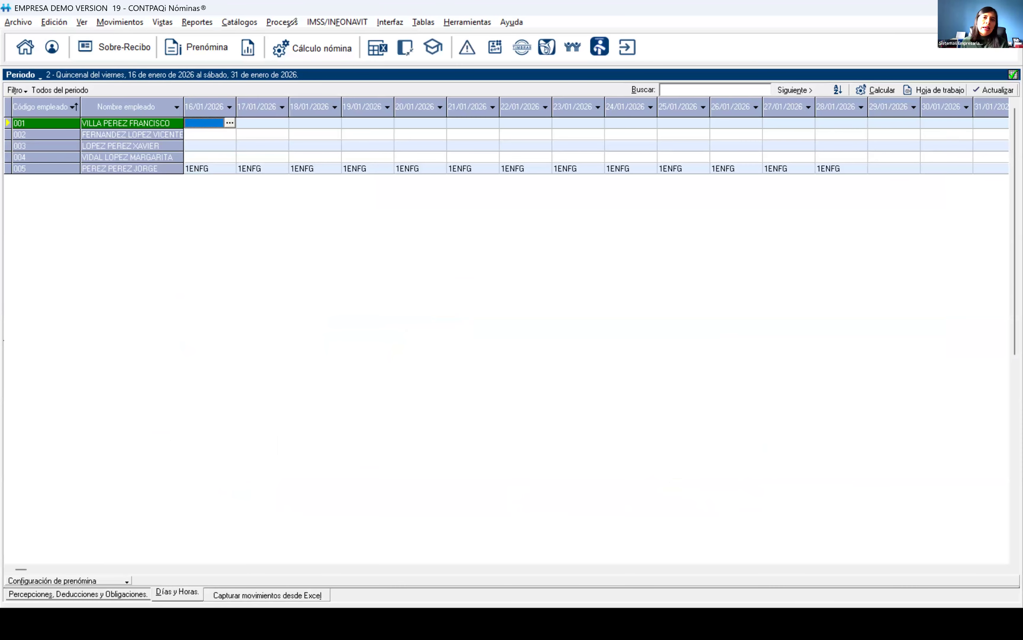
# - Open the Visor de Documentos Digitales and bring up its XML Emitidos > Nóminas > Encabezado list
pyautogui.click(221, 14)
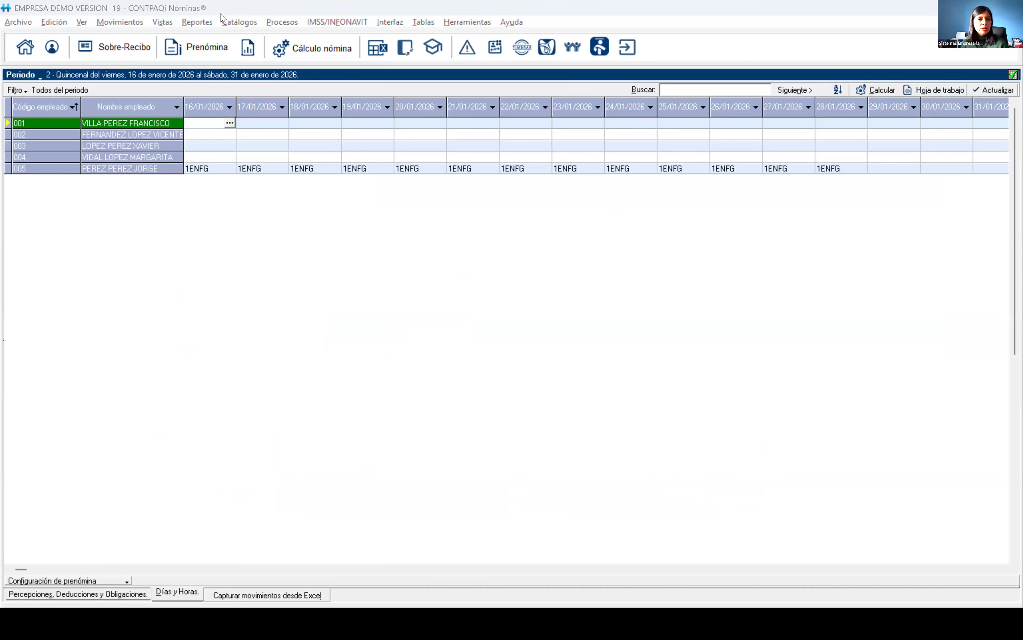
pyautogui.click(26, 23)
pyautogui.click(30, 23)
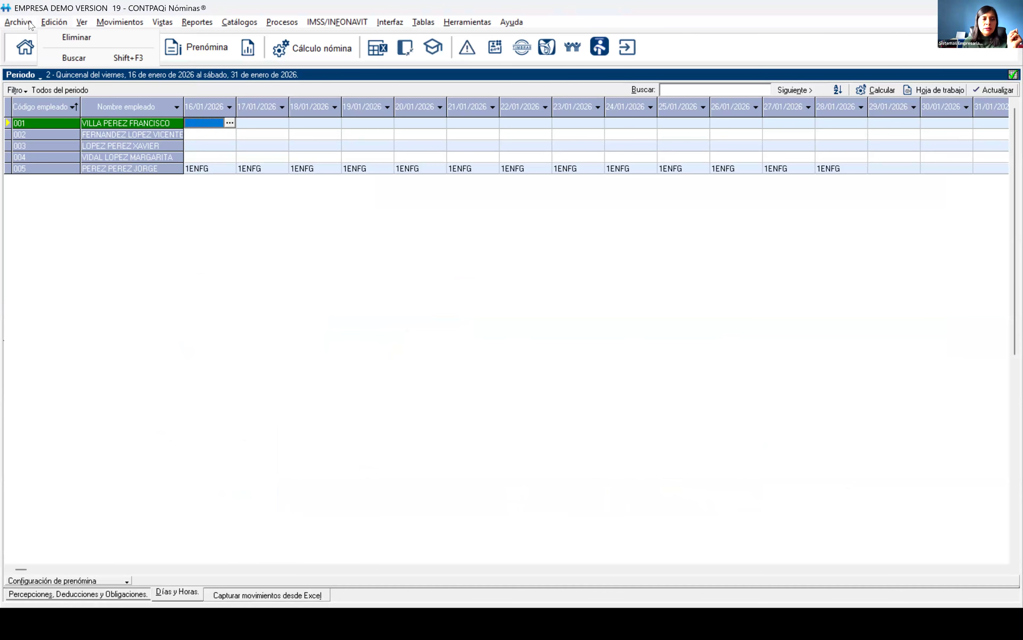
pyautogui.click(30, 23)
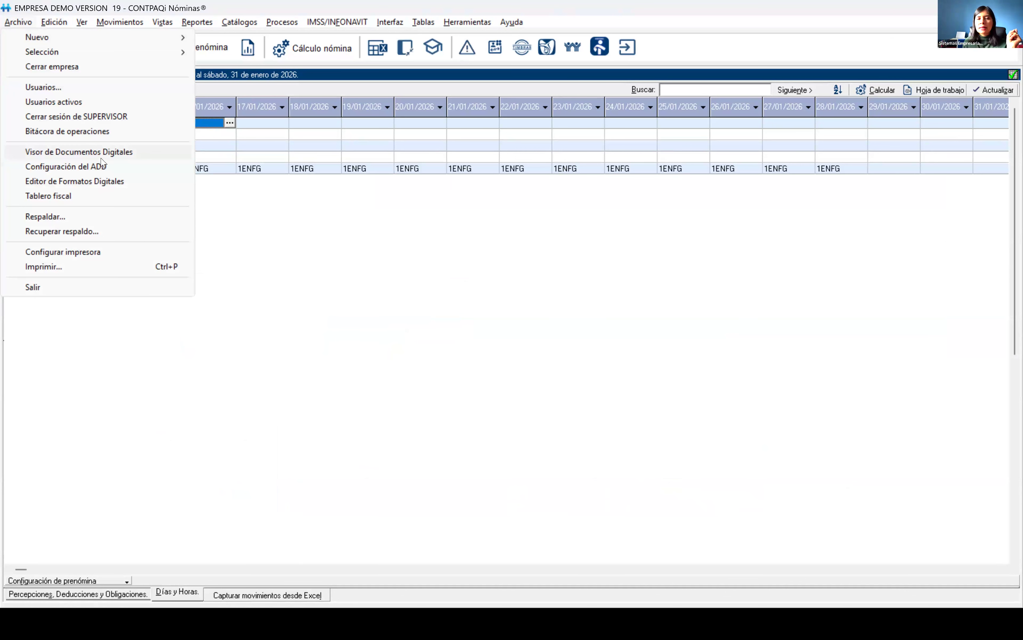
pyautogui.click(105, 166)
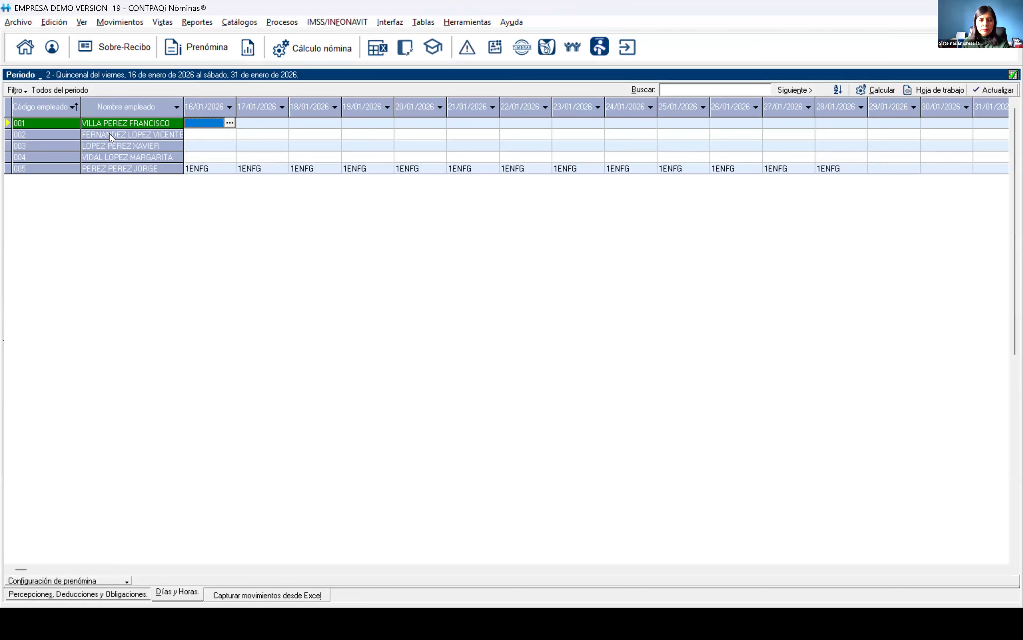
pyautogui.hotkey('alt', 'Tab')
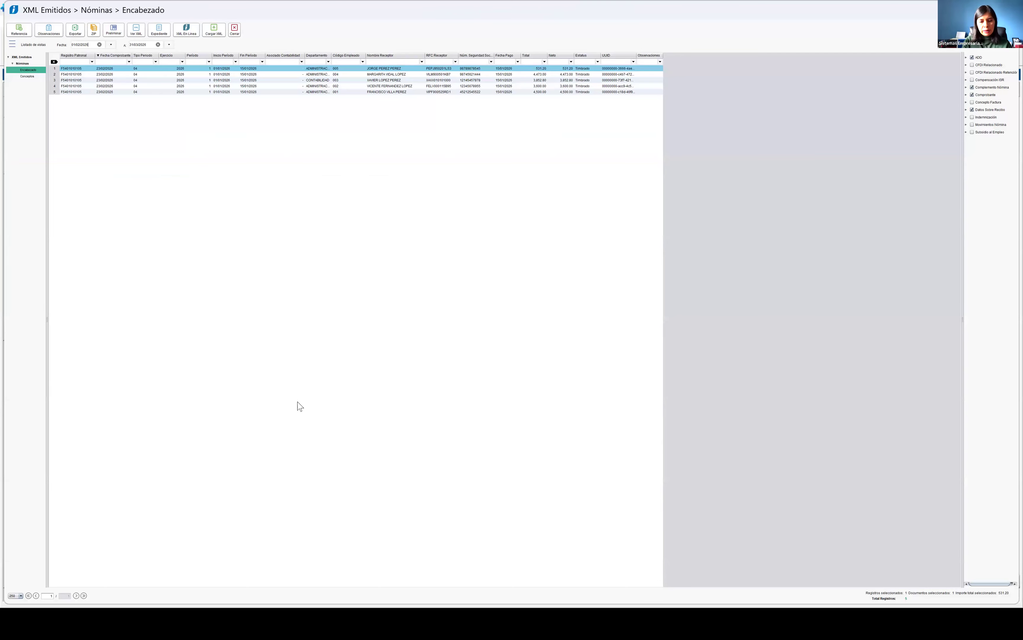
# - Start the Windows magnifier Lupa and enlarge the list of issued payroll XML documents to 200%
pyautogui.press('super')
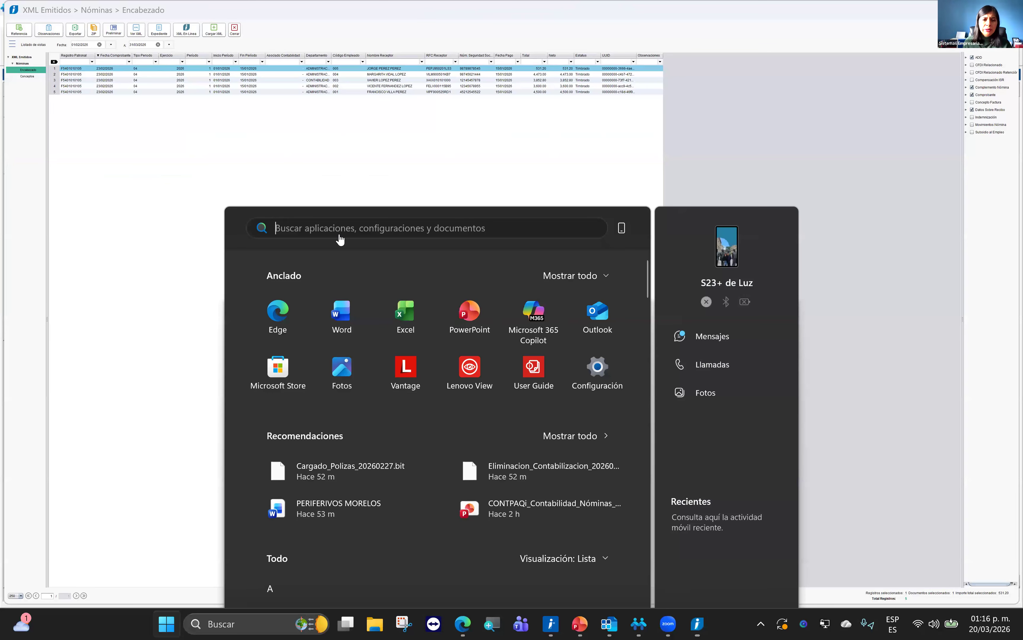
pyautogui.write('lupa')
pyautogui.press('Return')
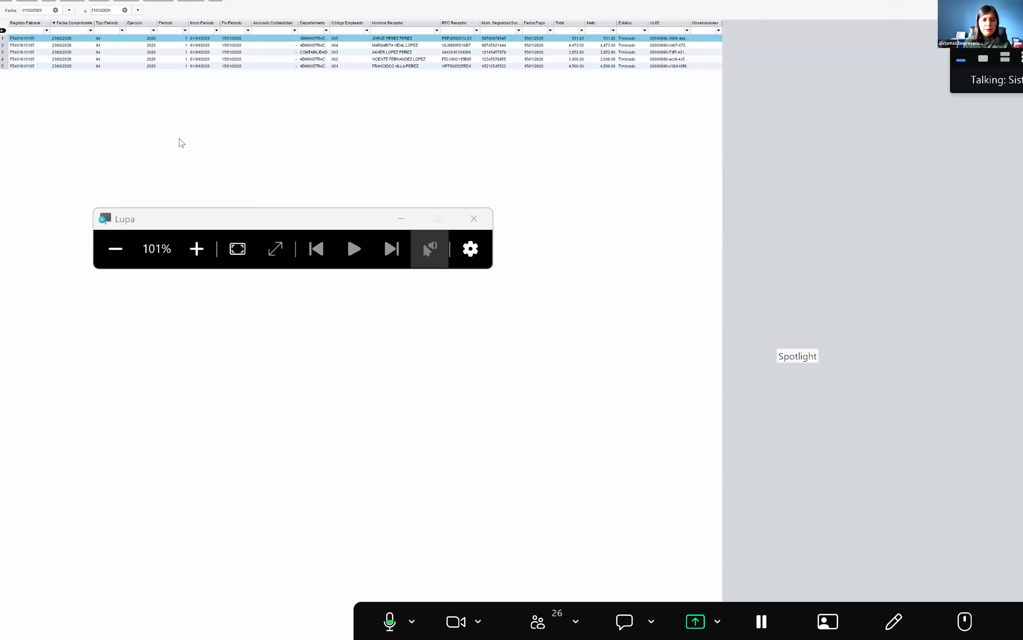
pyautogui.press('super+plus')
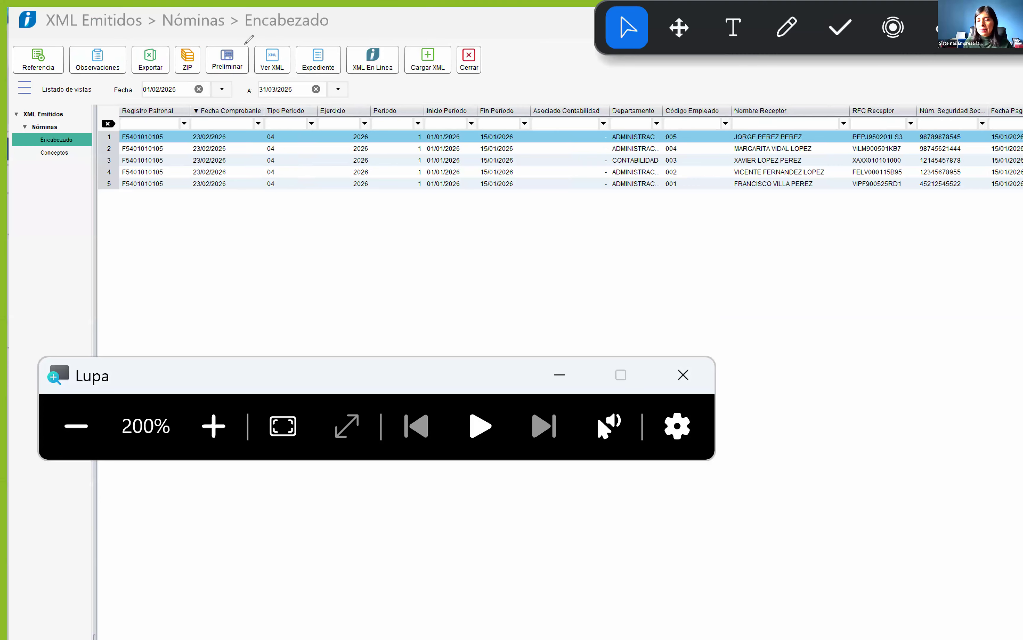
# - Circle the Inicio Periodo and Fin Periodo columns of the list with the annotation pen, and return to the normal pointer
pyautogui.click(787, 27)
pyautogui.moveTo(466, 108); pyautogui.dragTo(498, 89)
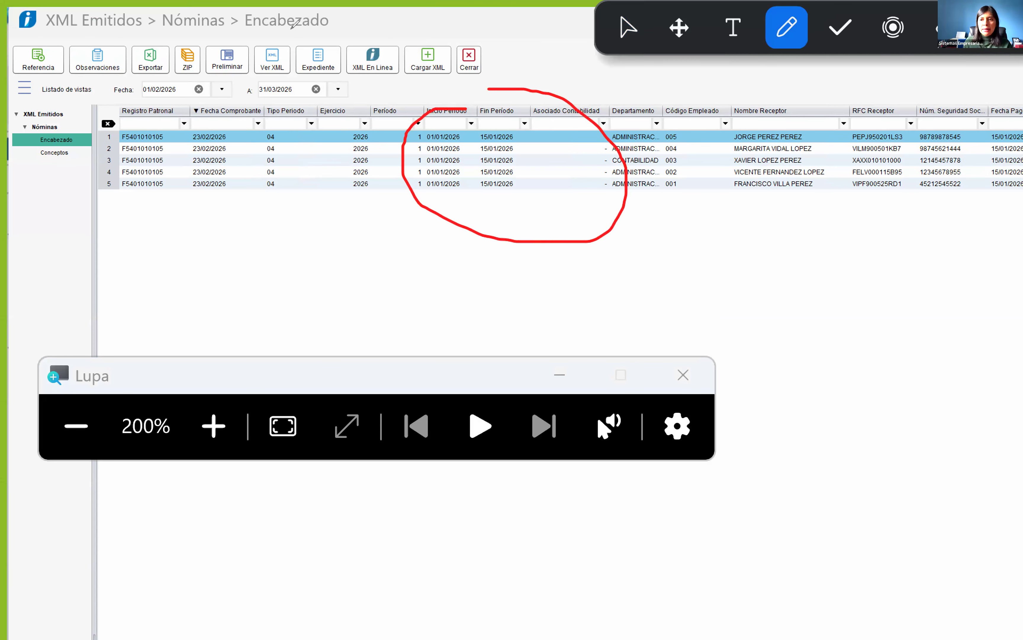
pyautogui.click(628, 28)
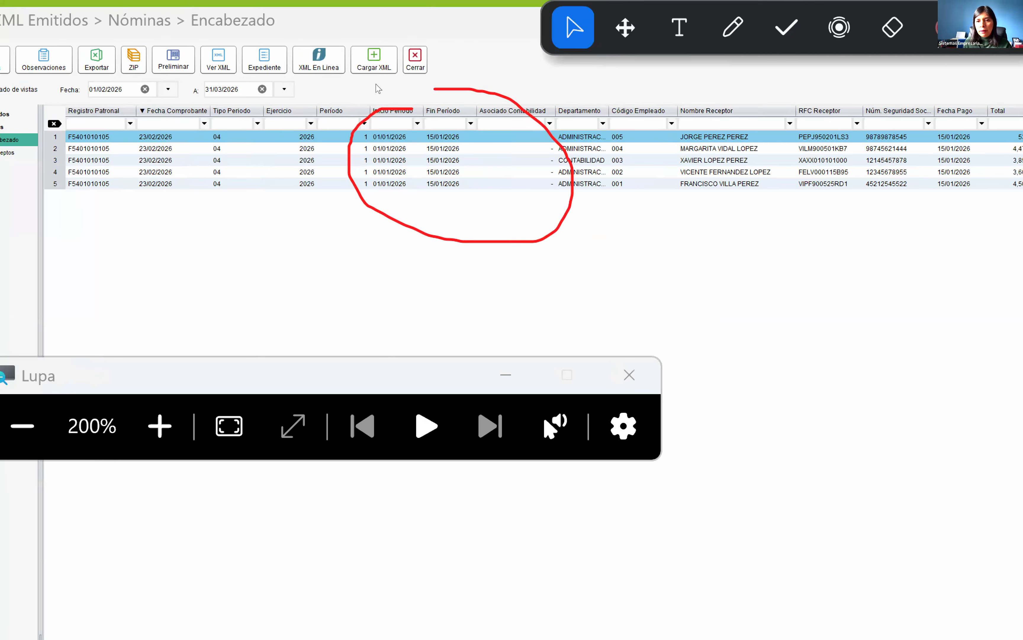
# - Open the PDF of employee 001's payroll receipt and examine the Pago de nómina concept under Percepciones
pyautogui.click(644, 184)
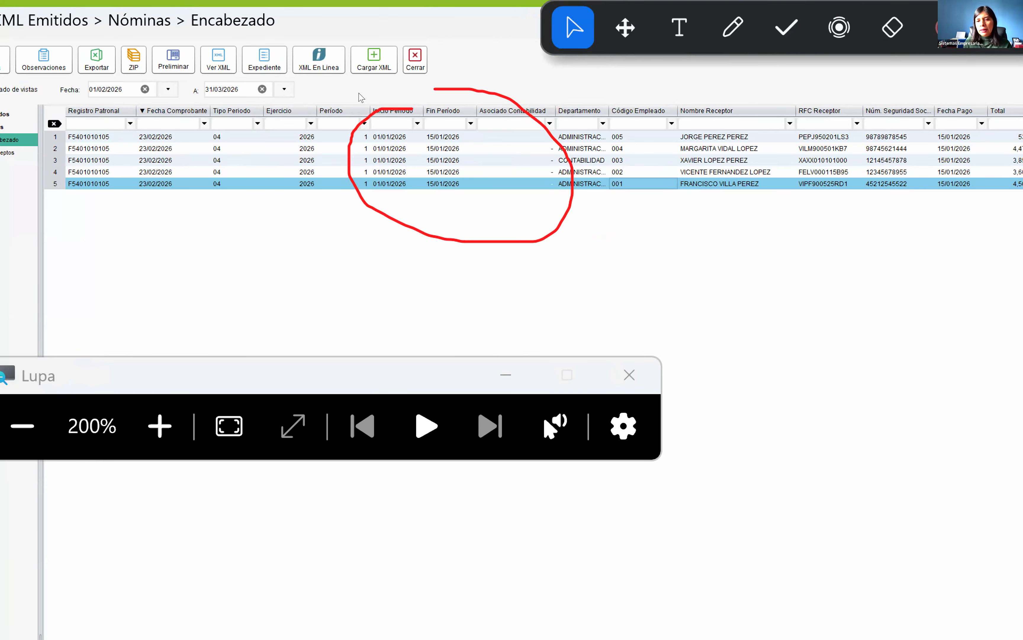
pyautogui.rightClick(654, 183)
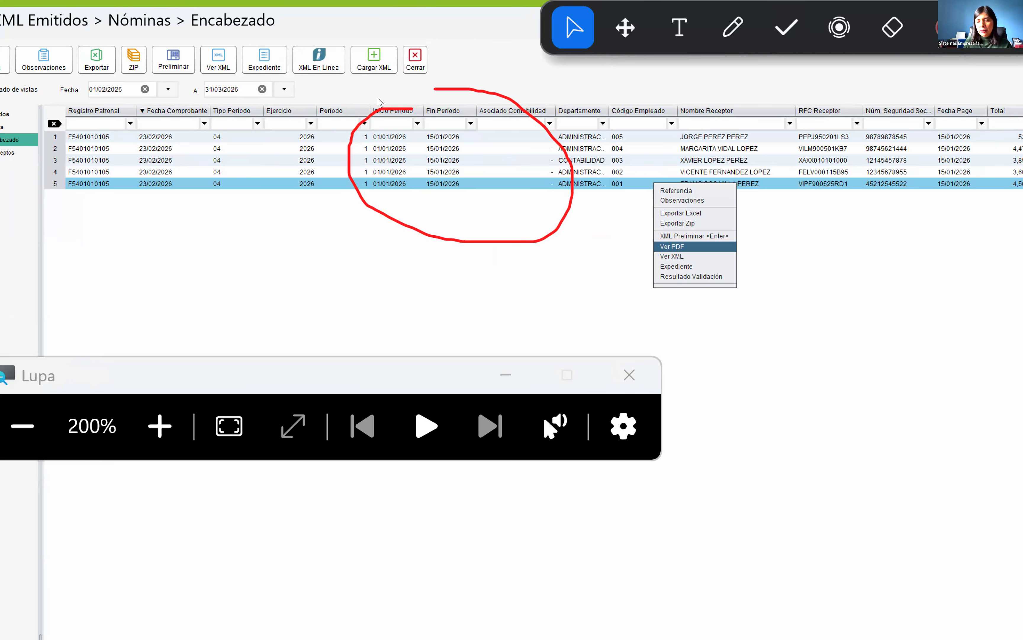
pyautogui.press('Escape')
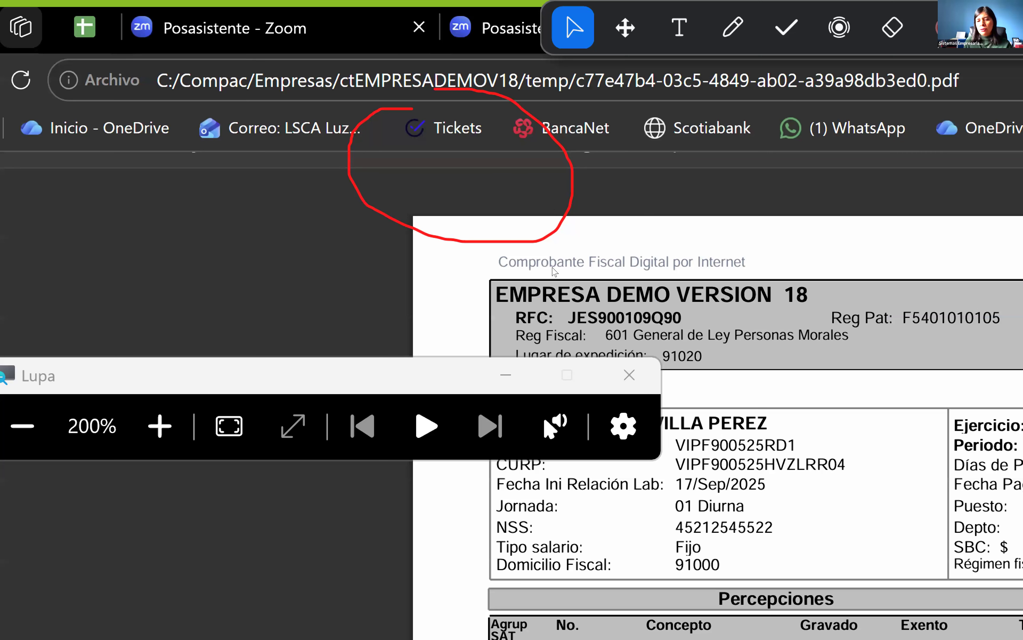
pyautogui.scroll(-2, 233, 191)
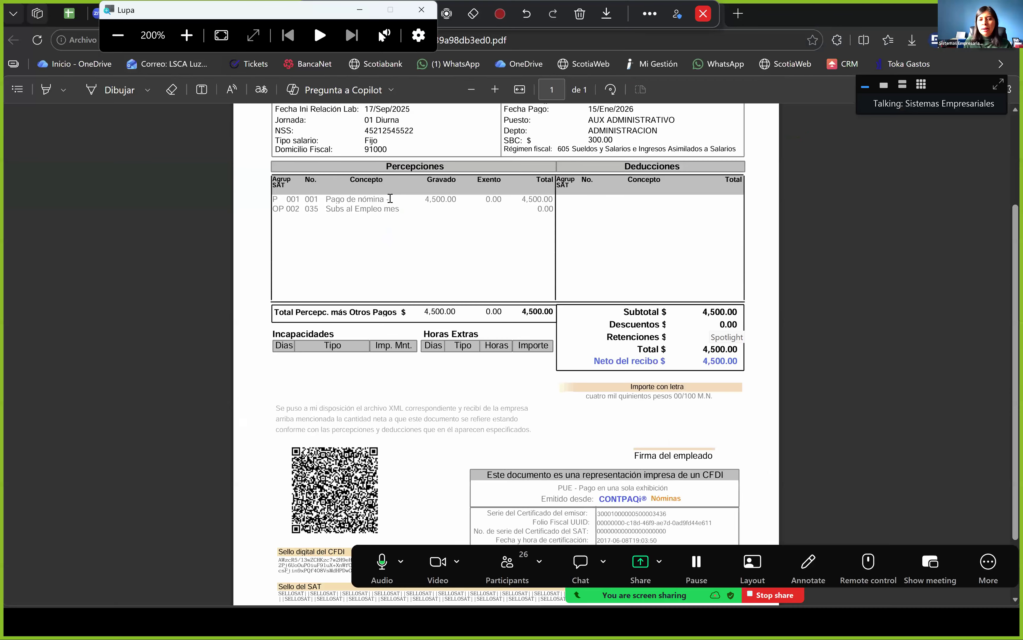
pyautogui.tripleClick(398, 204)
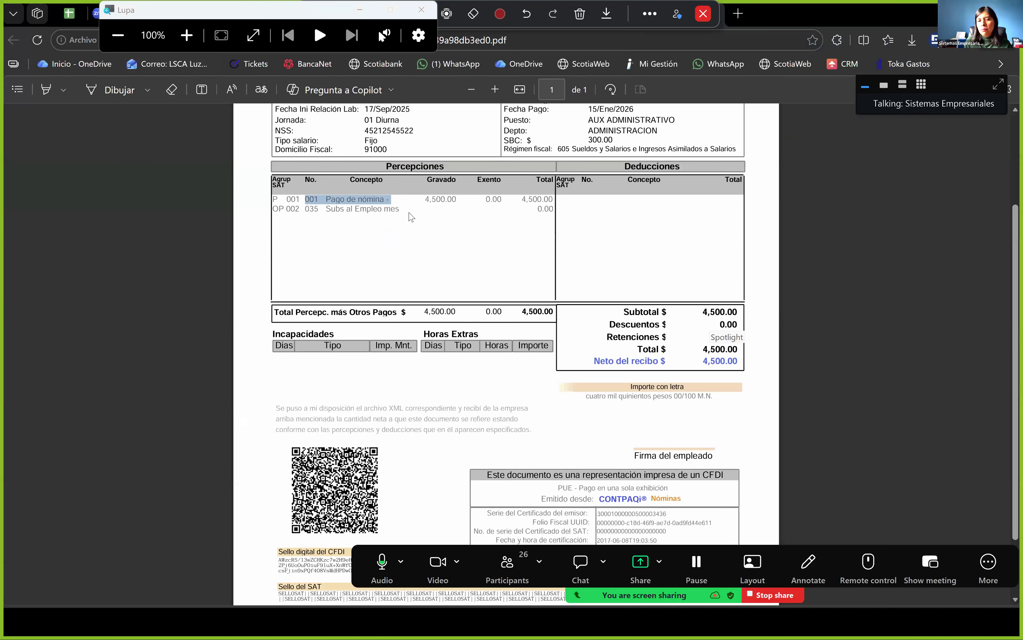
pyautogui.rightClick(372, 206)
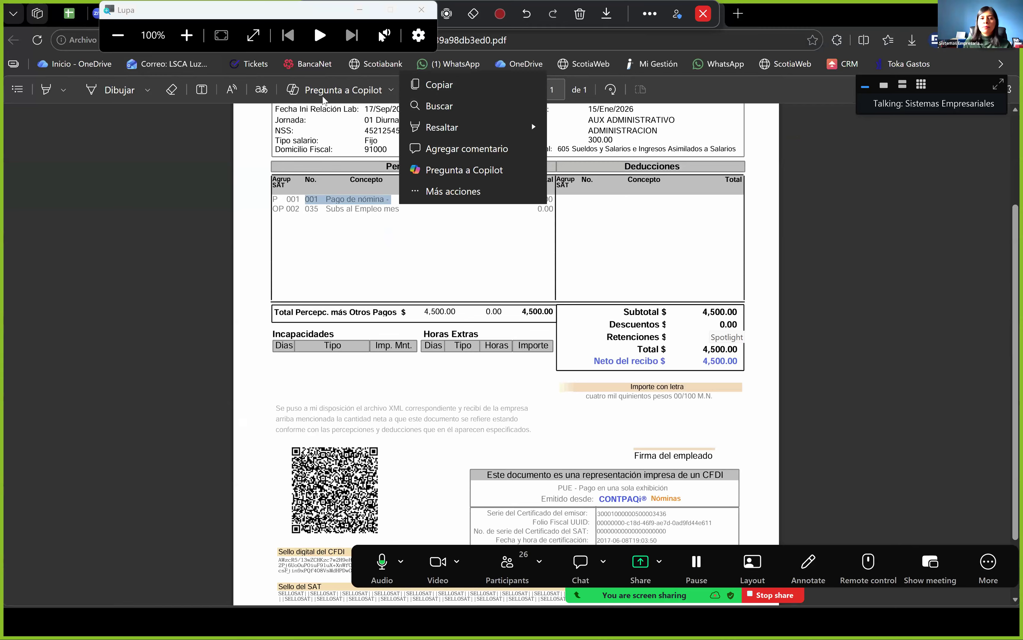
pyautogui.click(749, 21)
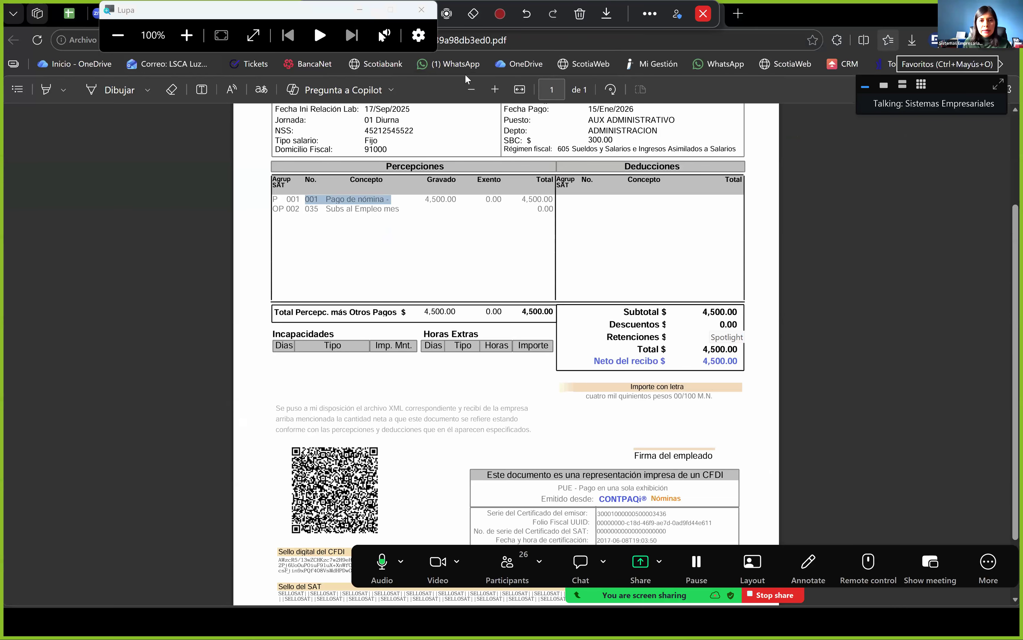
# - Return to the XML Emitidos list and view the XML of employee 001's payroll receipt
pyautogui.hotkey('alt', 'Tab')
pyautogui.rightClick(452, 94)
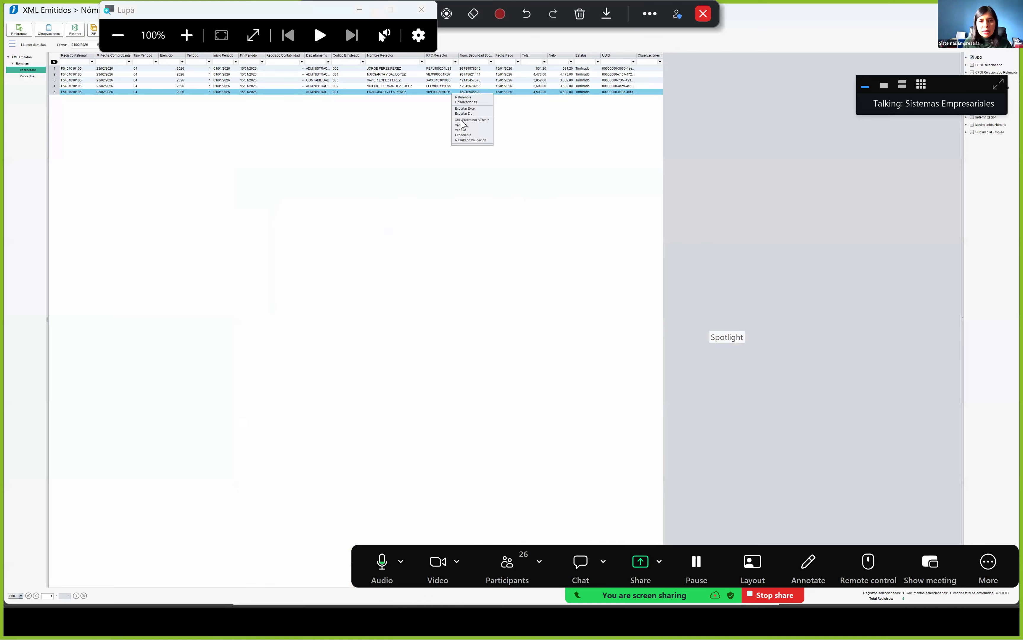
pyautogui.click(461, 130)
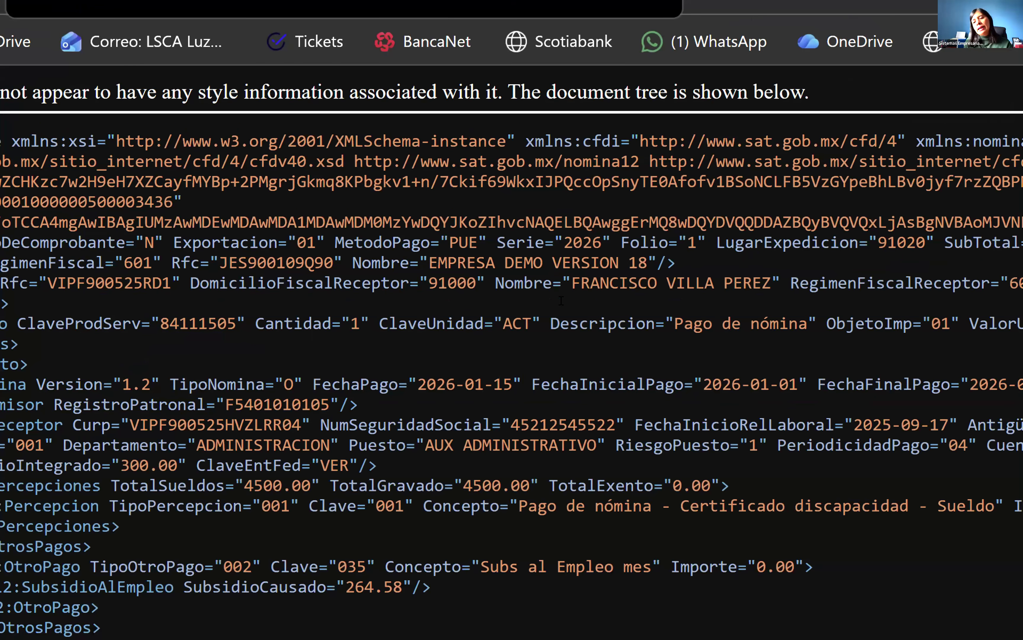
# - Highlight the "Pago de nómina - Certificado discapacidad - Sueldo" concept in the XML and return to the XML Emitidos list
pyautogui.moveTo(520, 506); pyautogui.dragTo(975, 506)
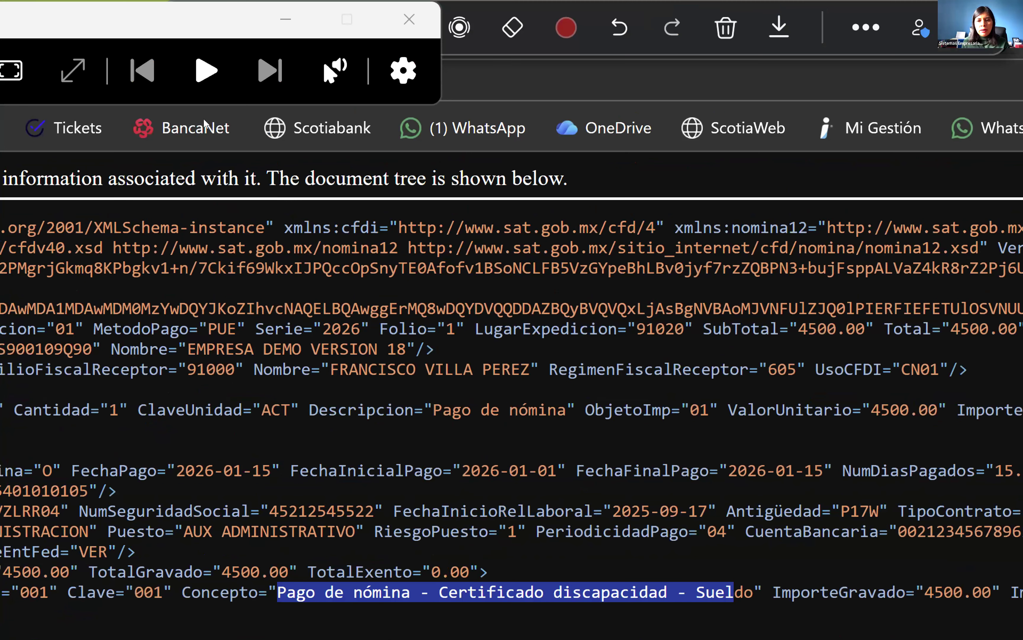
pyautogui.hotkey('alt', 'Tab')
pyautogui.hotkey('alt', 'Tab')
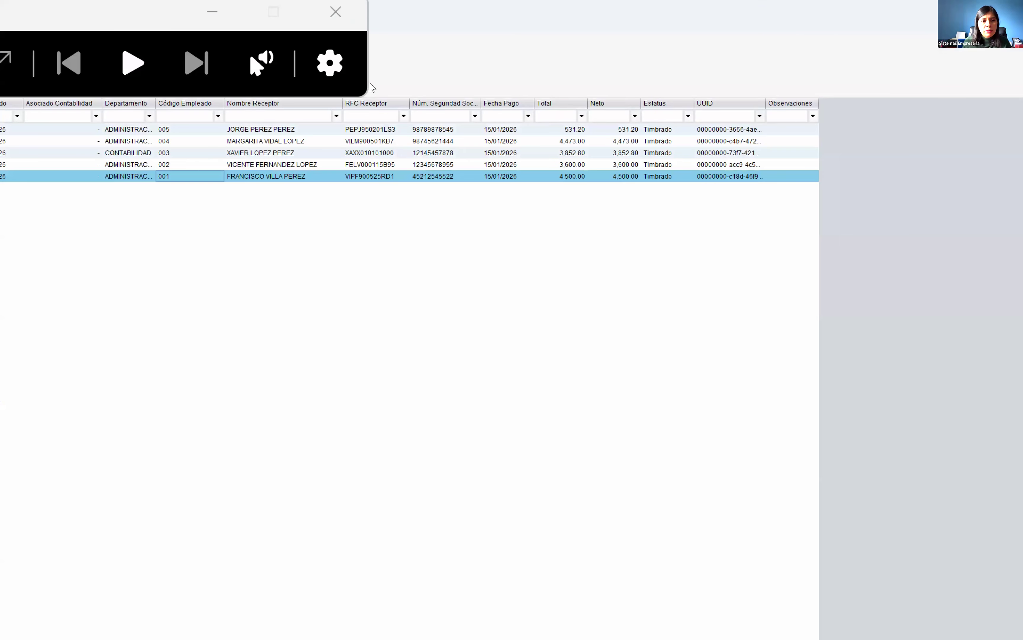
# - View the XML of employee 002's payroll receipt and highlight its Préstamo infonavit and "Pago de nómina - Adulto mayor - Sueldo" concepts
pyautogui.press('Up')
pyautogui.rightClick(242, 162)
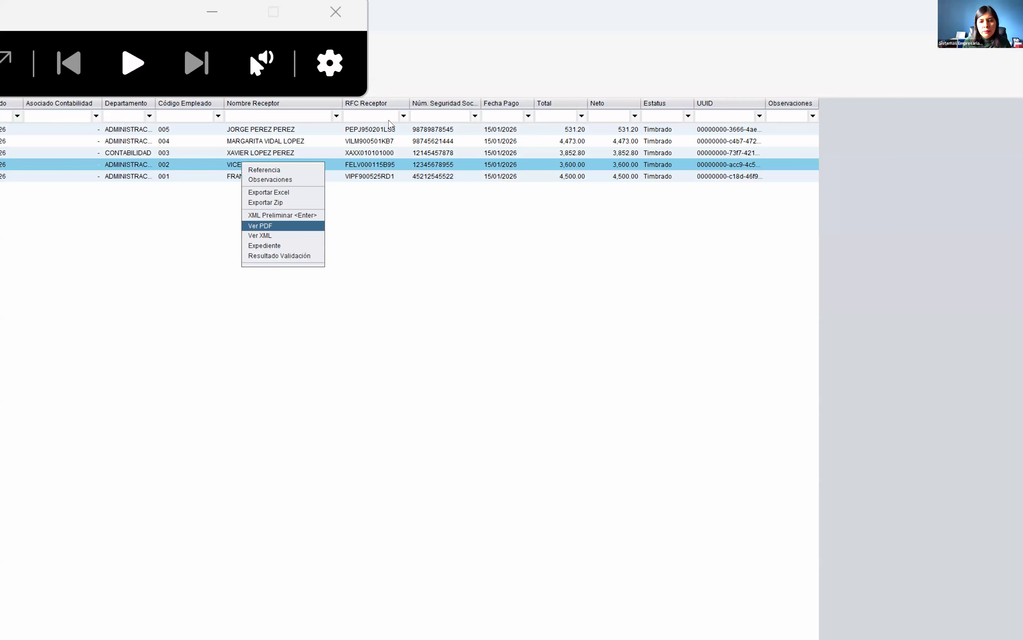
pyautogui.click(271, 225)
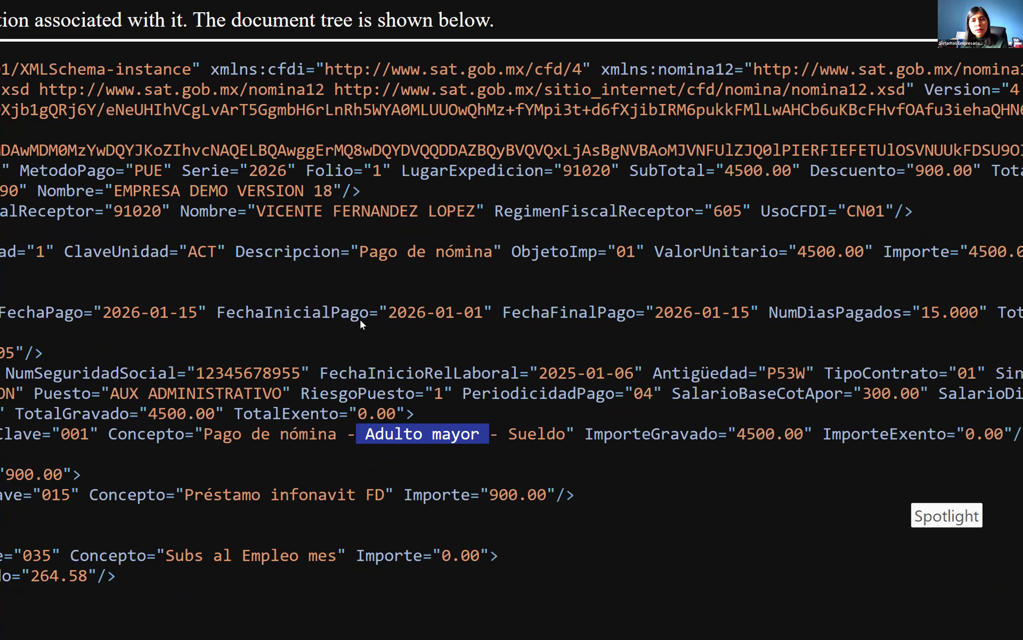
pyautogui.moveTo(185, 495); pyautogui.dragTo(337, 495)
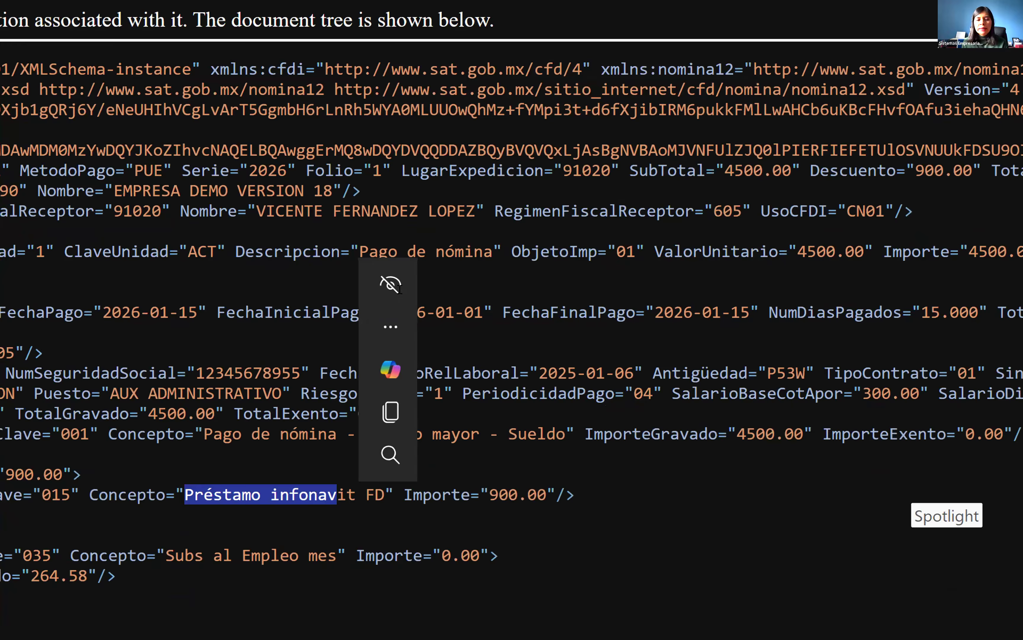
pyautogui.click(364, 294)
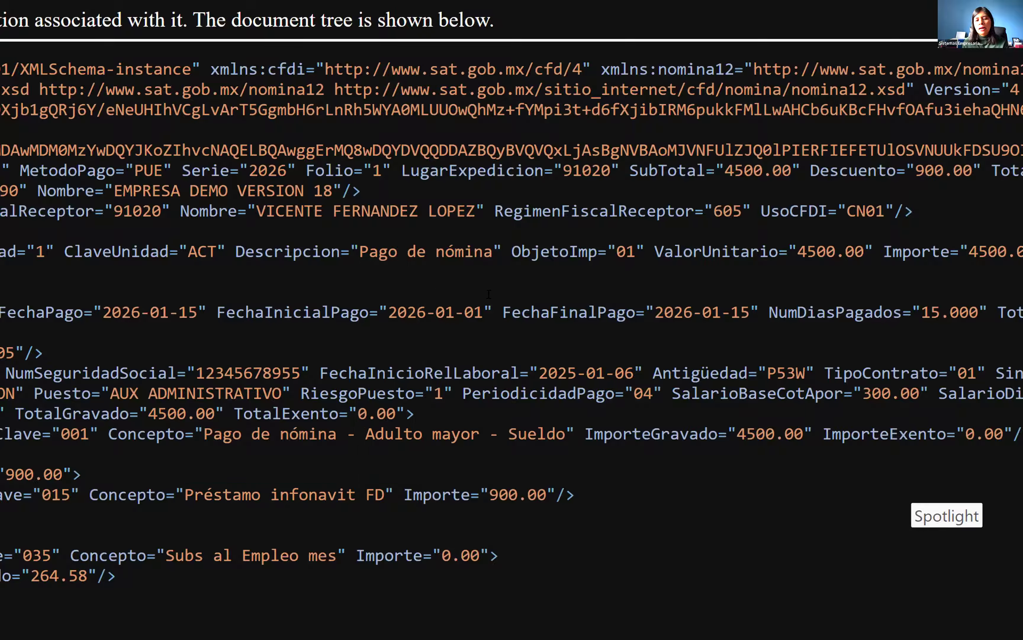
pyautogui.moveTo(203, 434); pyautogui.dragTo(536, 433)
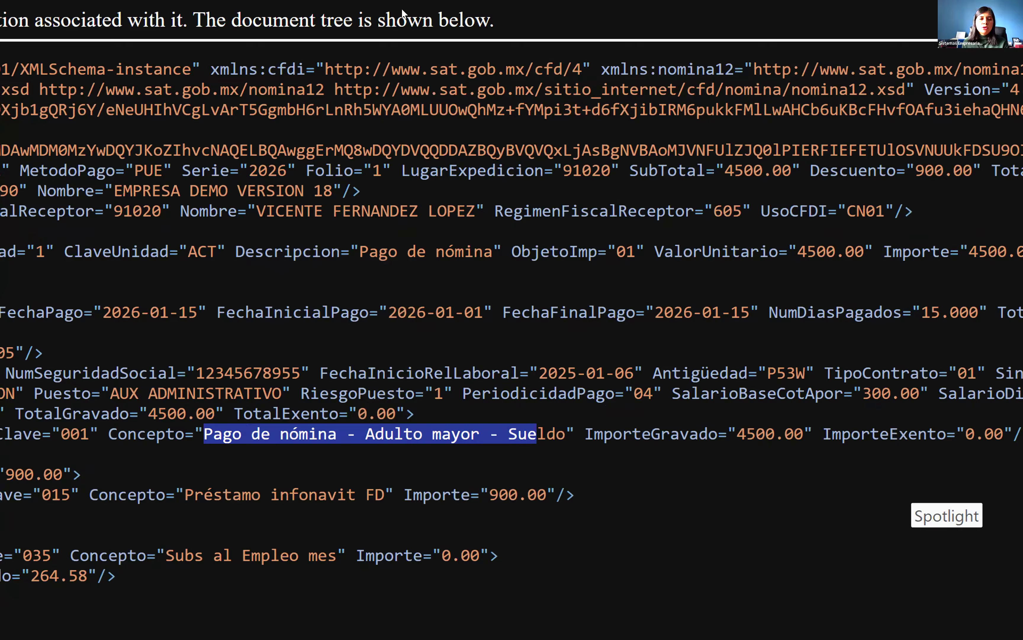
pyautogui.moveTo(537, 434); pyautogui.dragTo(565, 433)
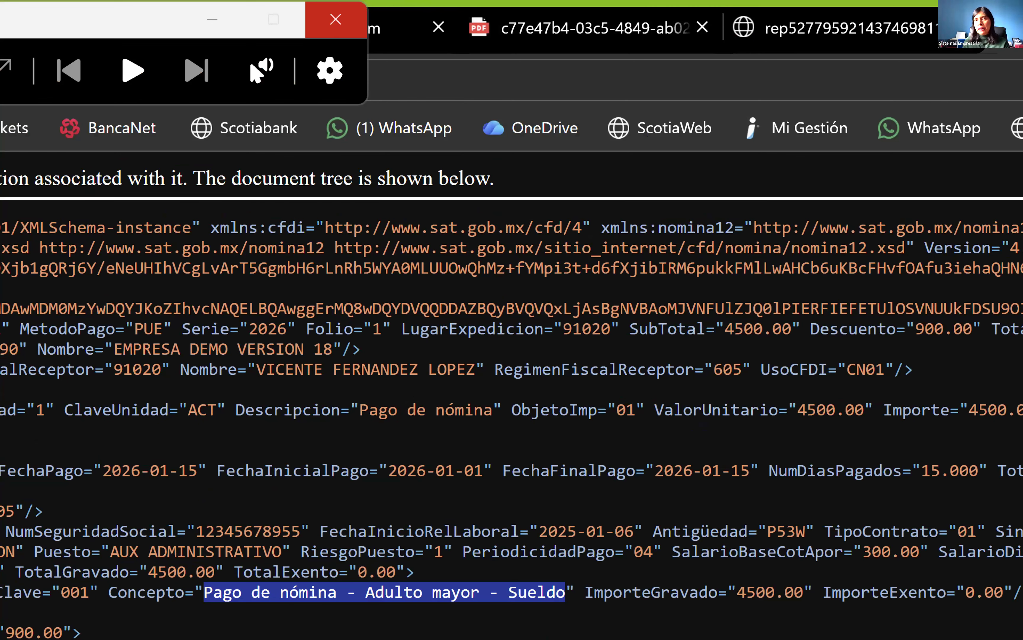
# - Close the Lupa magnifier, return to the XML Emitidos list and restart Lupa at 200%
pyautogui.click(336, 20)
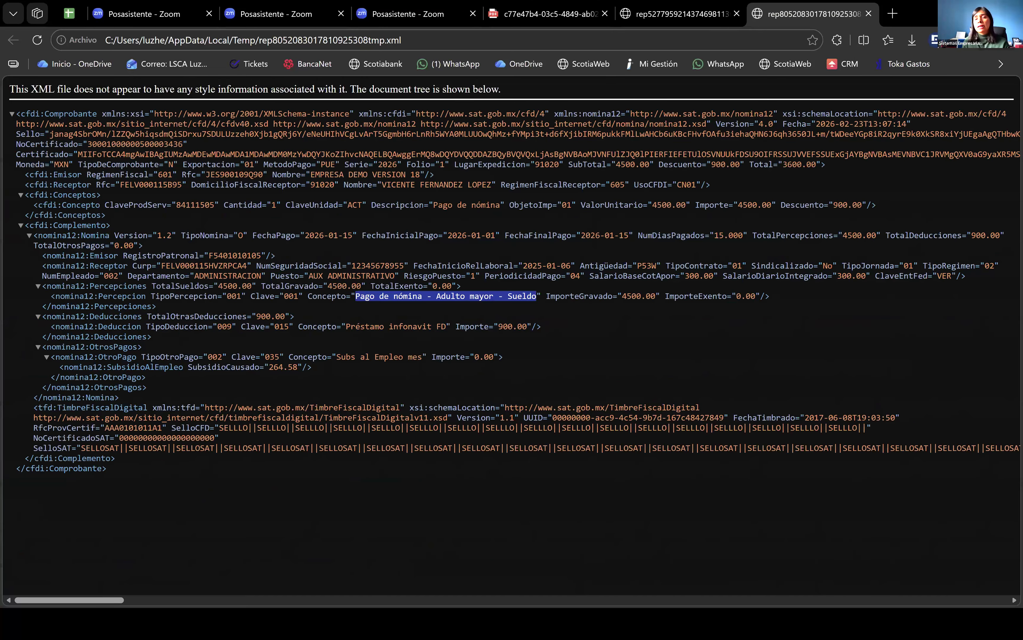
pyautogui.hotkey('alt', 'Tab')
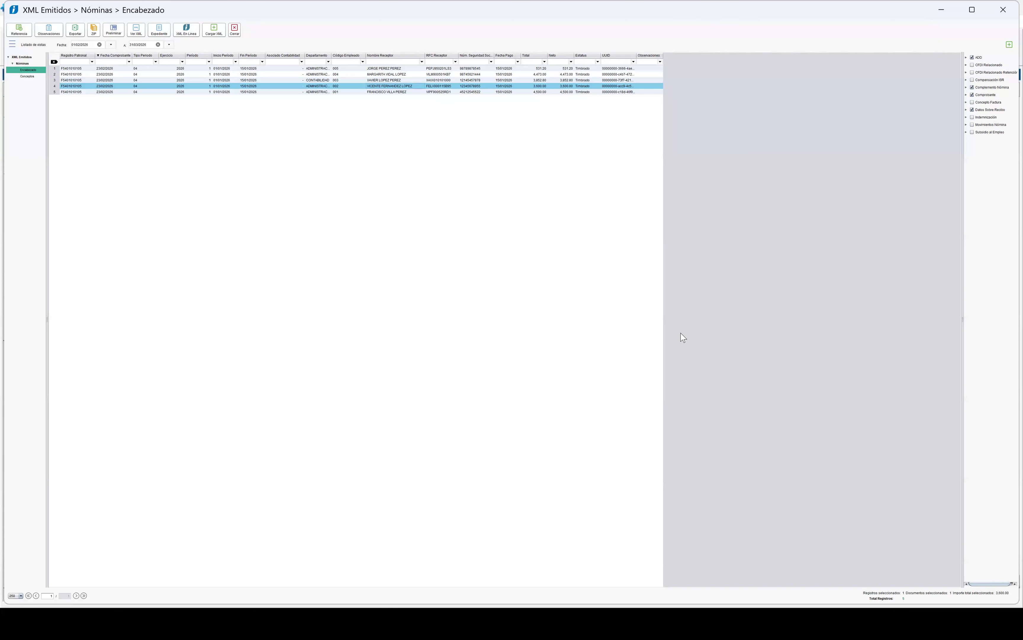
pyautogui.press('super')
pyautogui.write('lupa')
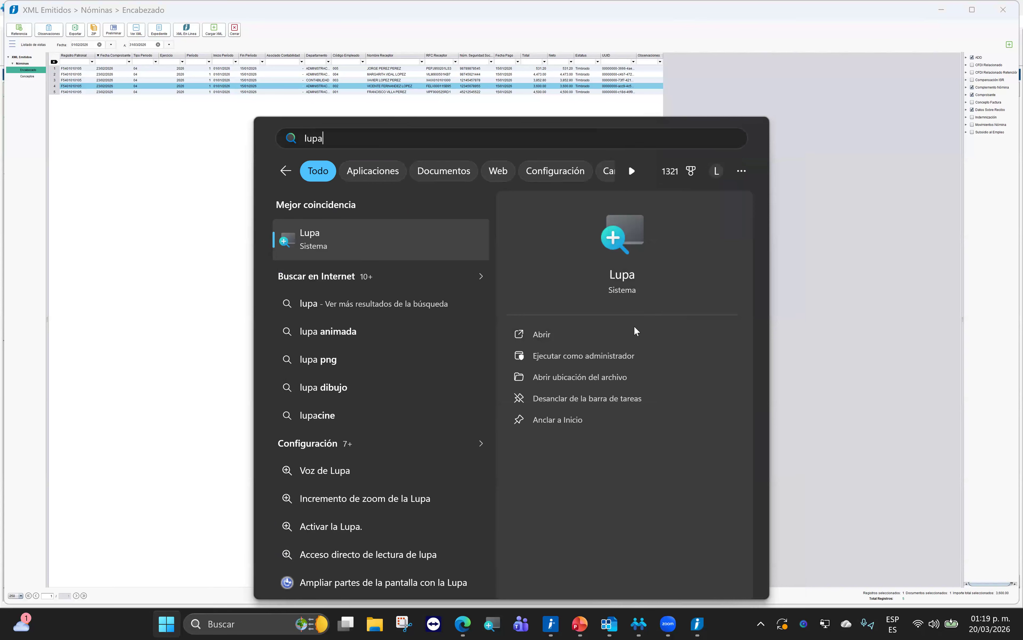
pyautogui.click(399, 243)
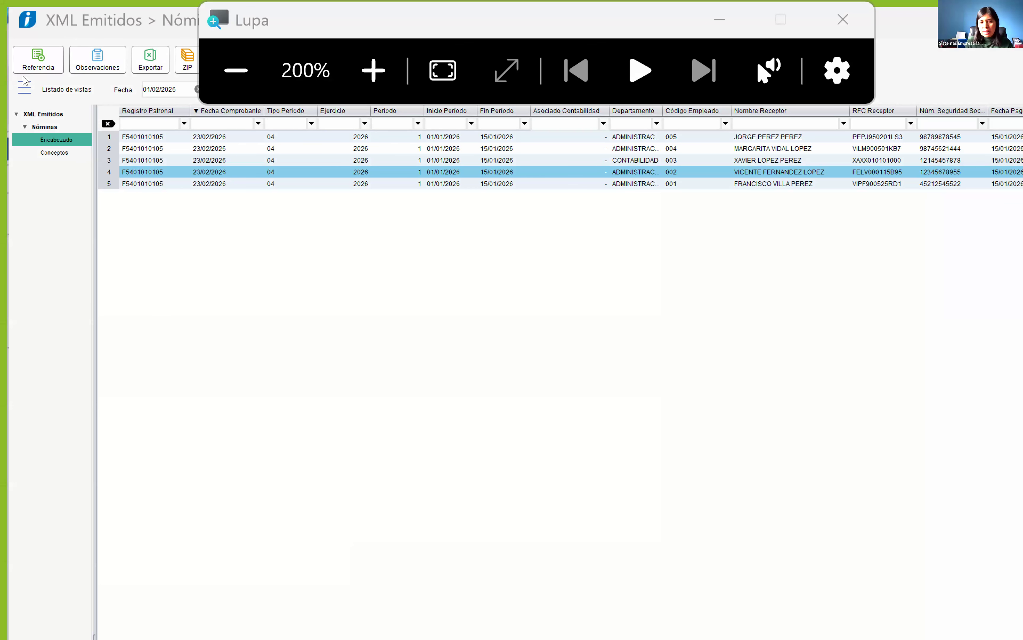
# - Open the Conceptos view of the payroll XML documents and filter the Nombre Concepto column by "pago"
pyautogui.click(47, 153)
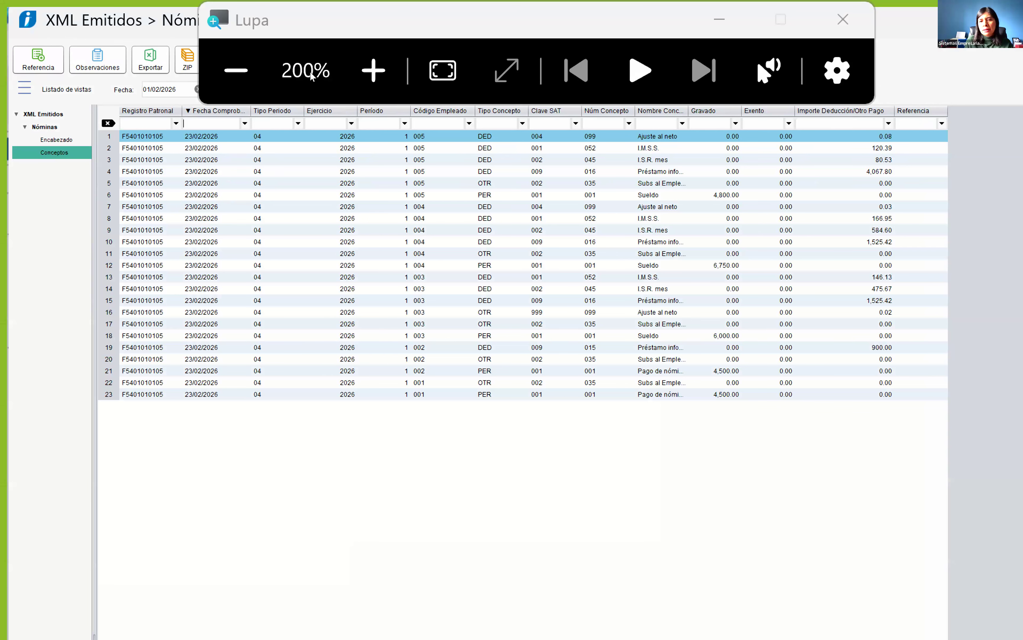
pyautogui.click(329, 53)
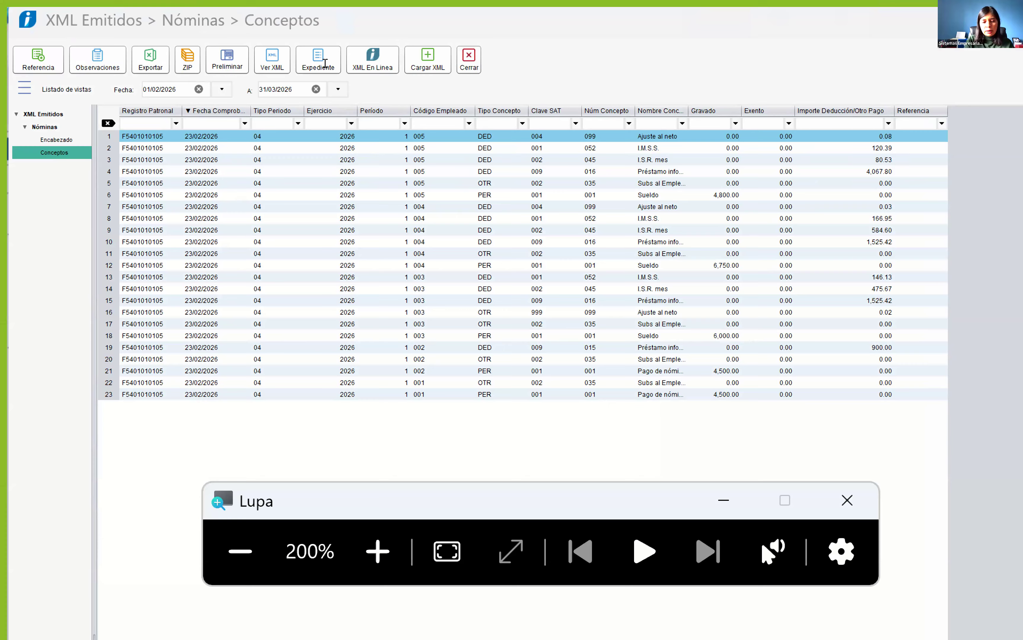
pyautogui.click(325, 64)
pyautogui.write('pago')
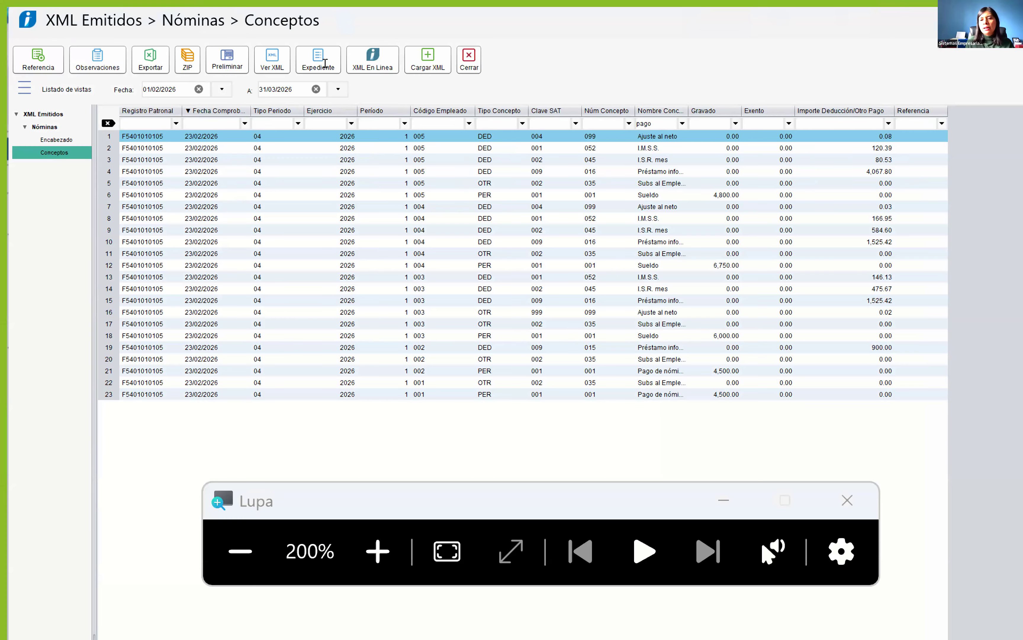
# - Export the filtered payroll concepts to Excel, examine the sheet at 100% magnification and return to the Conceptos list
pyautogui.moveTo(344, 55); pyautogui.dragTo(460, 44)
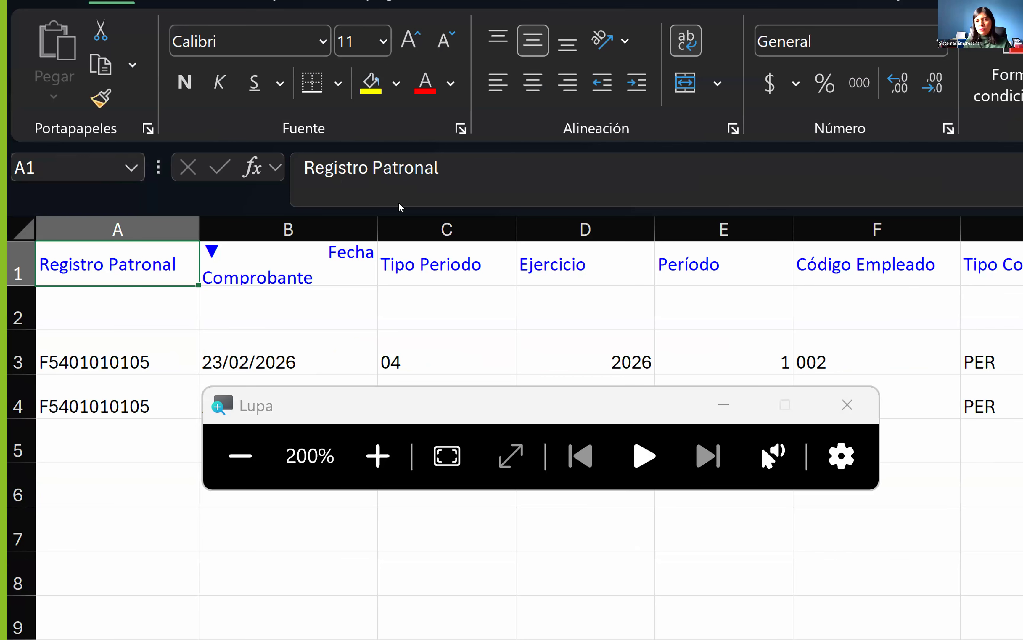
pyautogui.press('super+minus')
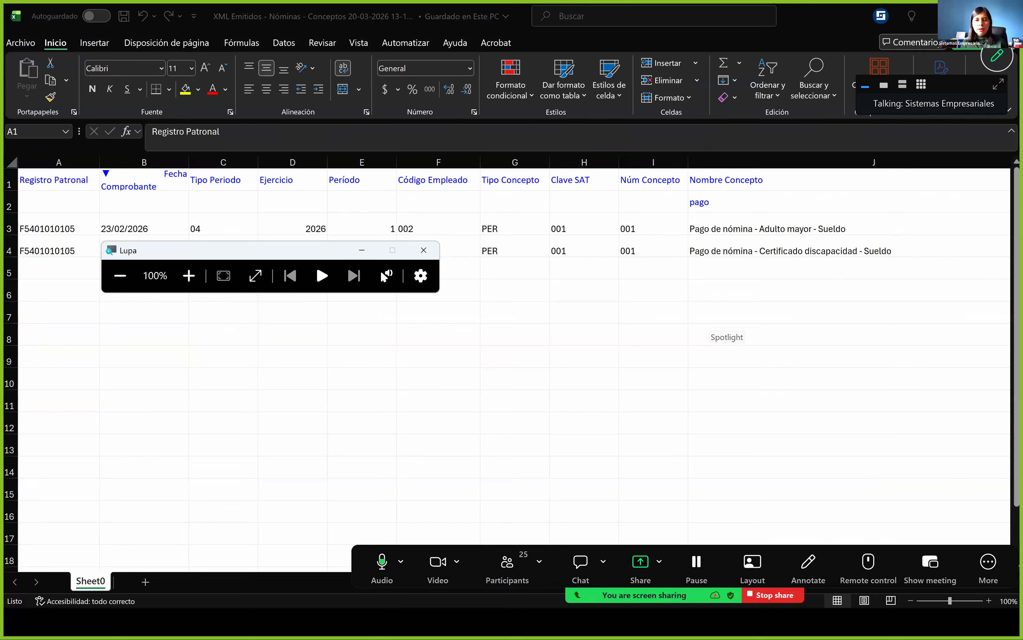
pyautogui.hotkey('alt', 'Tab')
pyautogui.hotkey('alt', 'F4')
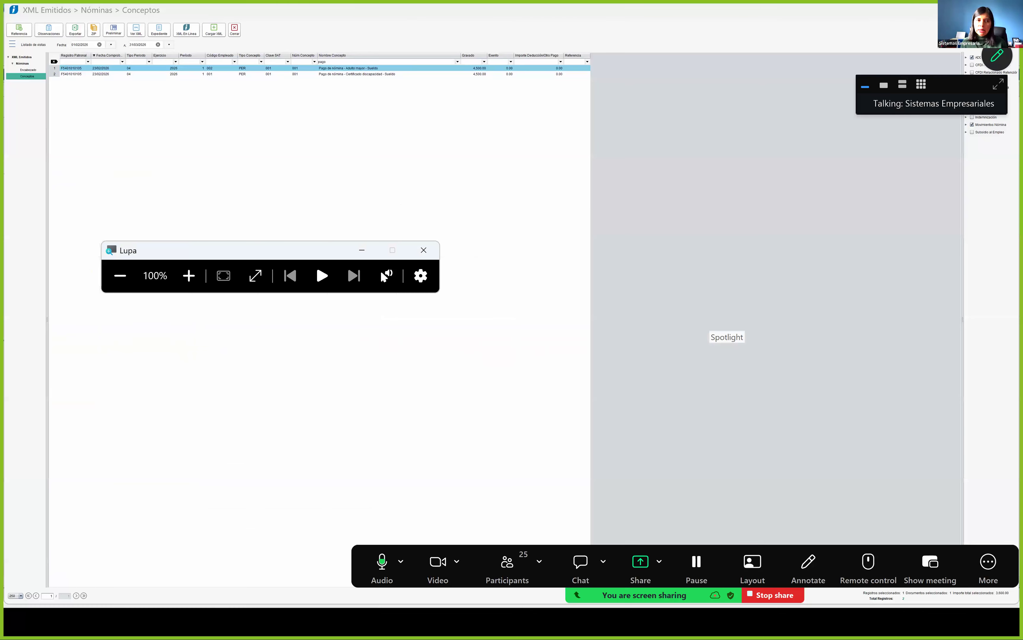
# - Switch to the PowerPoint slide show on the article 186 LISR tax stimulus requirements
pyautogui.hotkey('alt', 'Tab')
pyautogui.hotkey('alt', 'Tab')
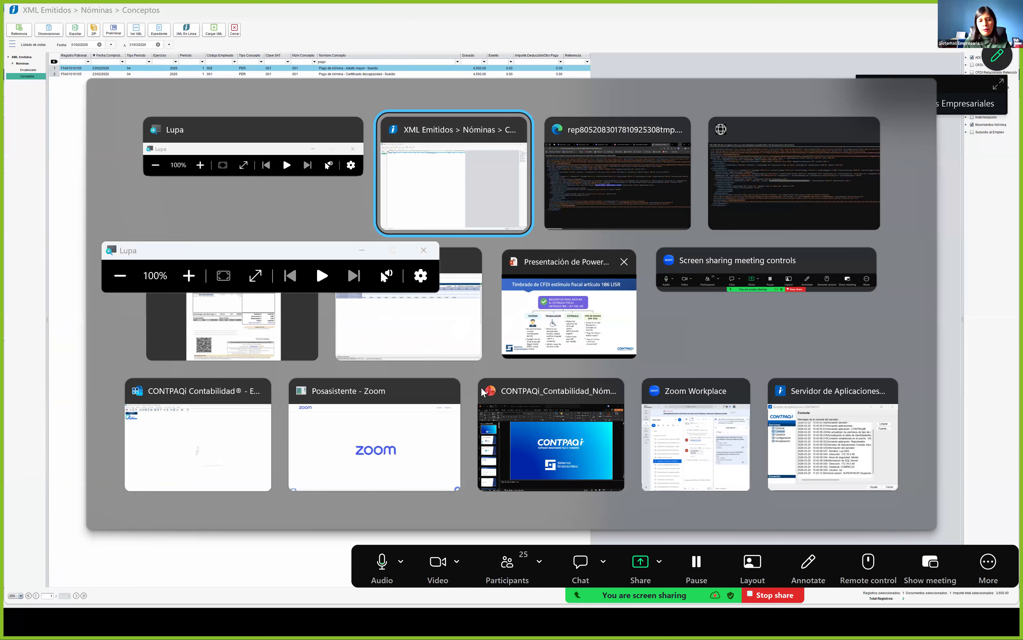
pyautogui.hotkey('alt', 'Tab')
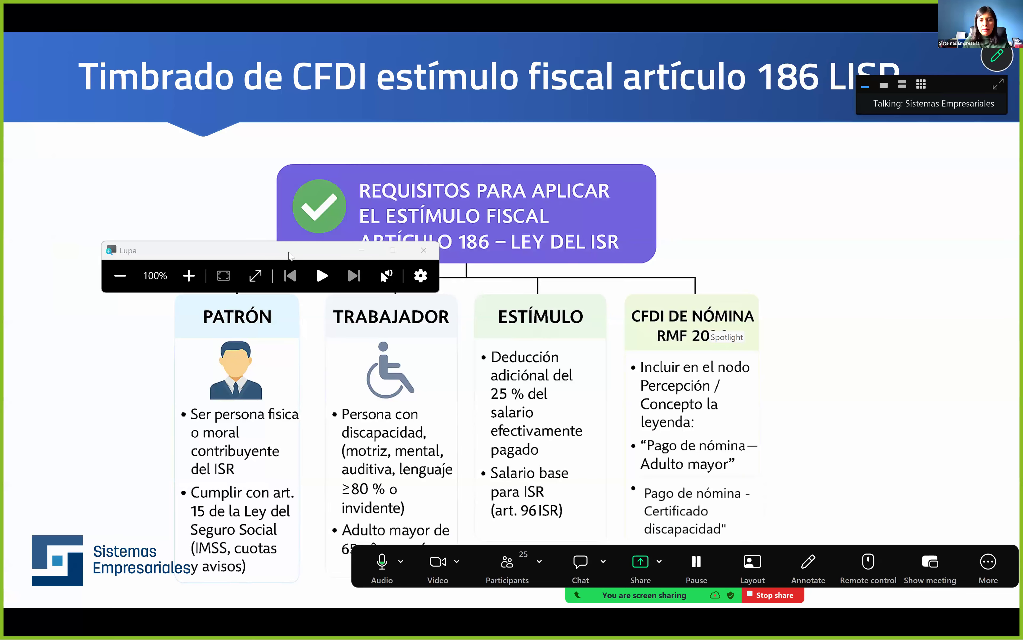
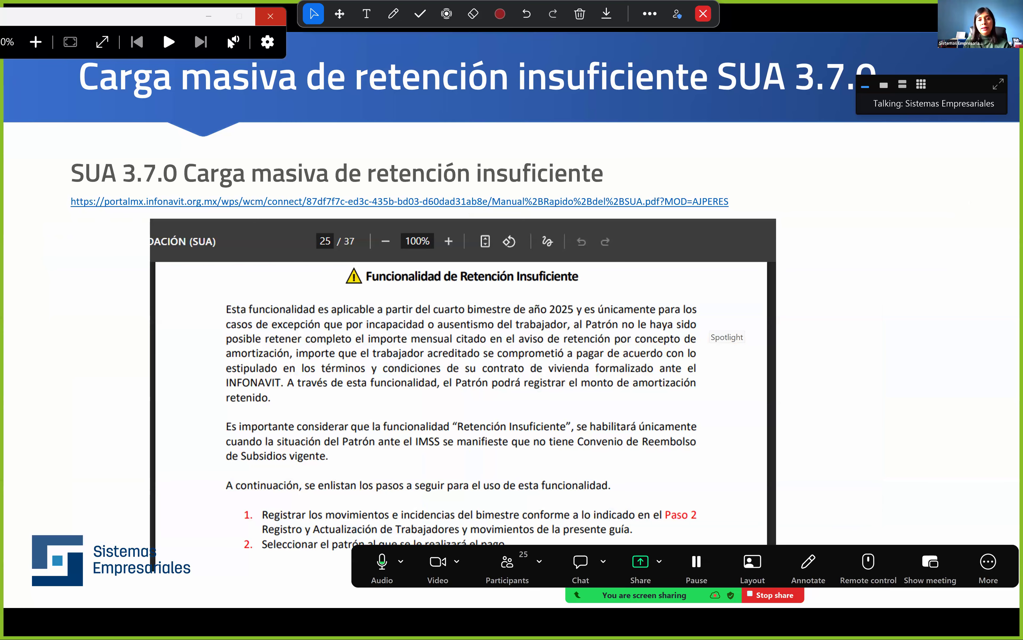
# - Circle ¿Retención insuficiente?, Monto Amortización and the adjusted amortization column on the Ajuste Amortización slide with the annotation pen
pyautogui.press('Right')
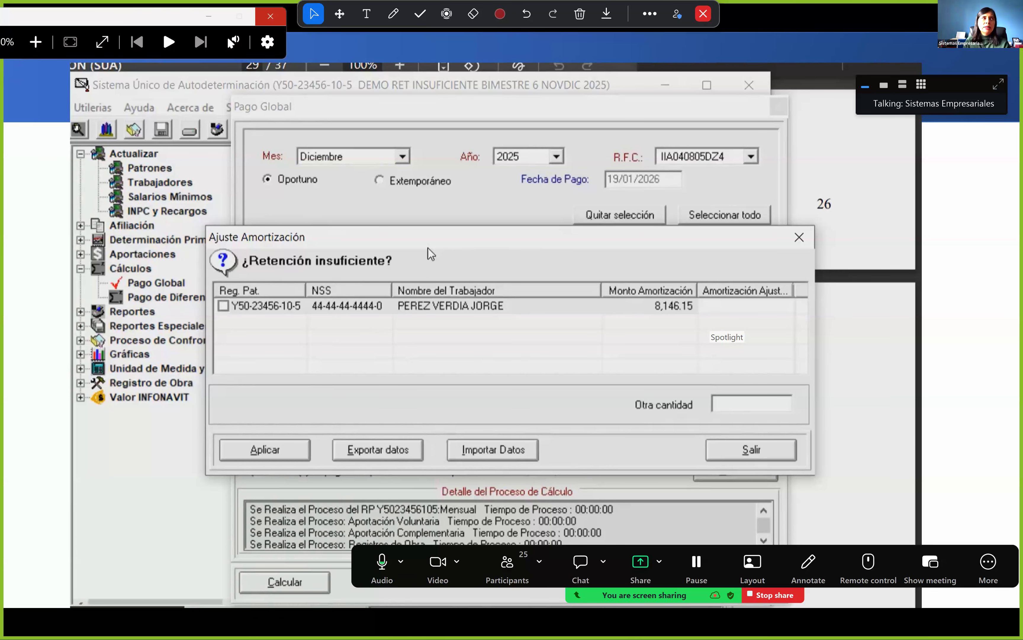
pyautogui.click(393, 14)
pyautogui.moveTo(345, 245)
pyautogui.mouseDown()
pyautogui.moveTo(250, 252)
pyautogui.moveTo(386, 266)
pyautogui.moveTo(371, 242)
pyautogui.mouseUp()
pyautogui.moveTo(648, 294)
pyautogui.mouseDown()
pyautogui.moveTo(615, 298)
pyautogui.moveTo(640, 312)
pyautogui.moveTo(686, 310)
pyautogui.moveTo(667, 284)
pyautogui.mouseUp()
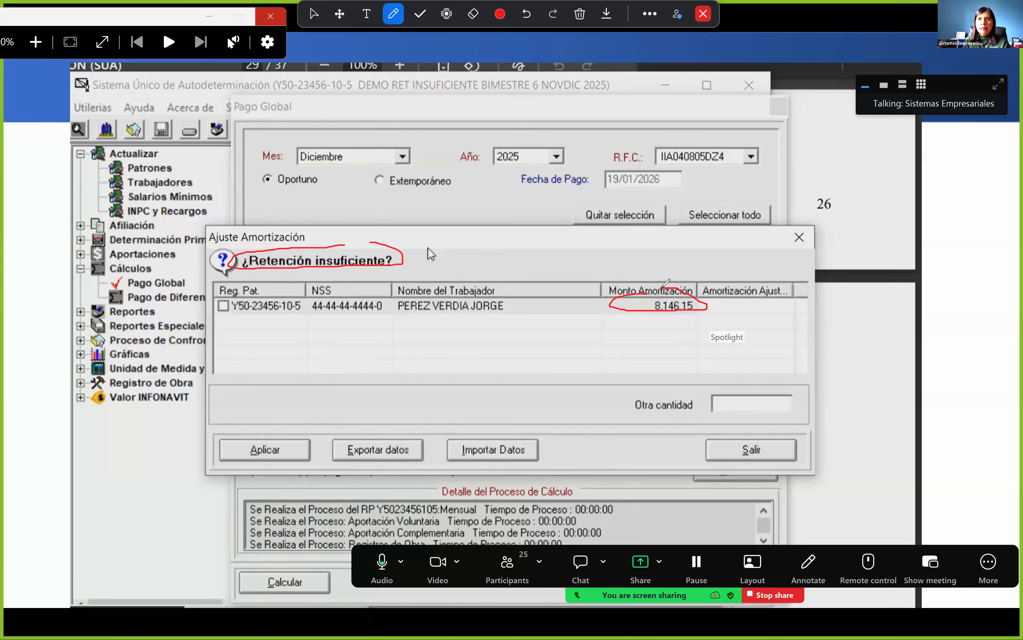
pyautogui.moveTo(664, 286)
pyautogui.mouseDown()
pyautogui.moveTo(719, 284)
pyautogui.moveTo(695, 299)
pyautogui.moveTo(789, 280)
pyautogui.moveTo(714, 278)
pyautogui.mouseUp()
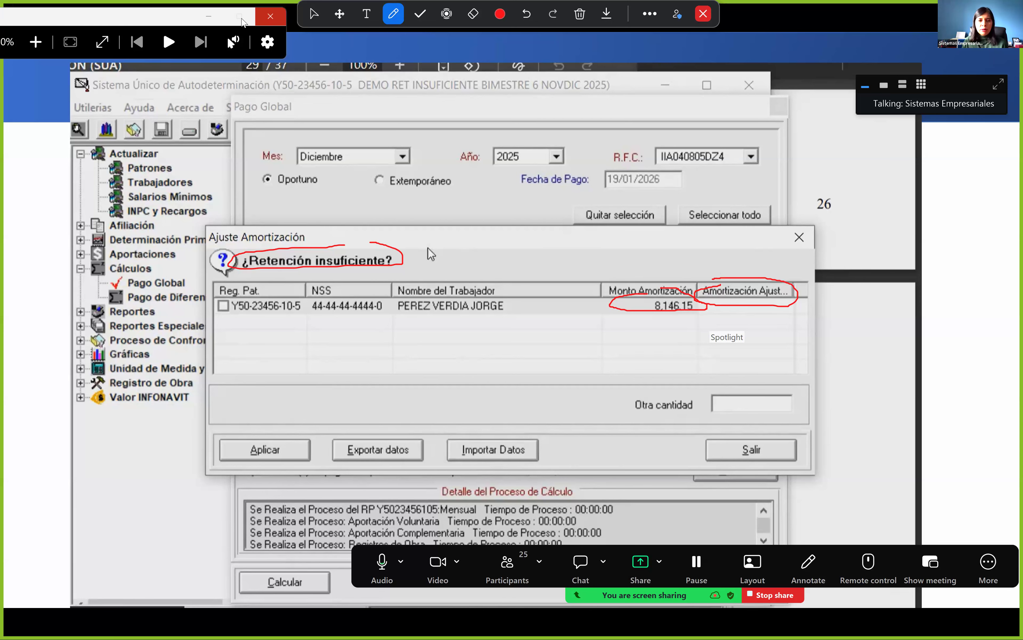
# - Erase the pen circles from the Ajuste Amortización slide and return to the normal pointer
pyautogui.click(702, 307)
pyautogui.click(761, 287)
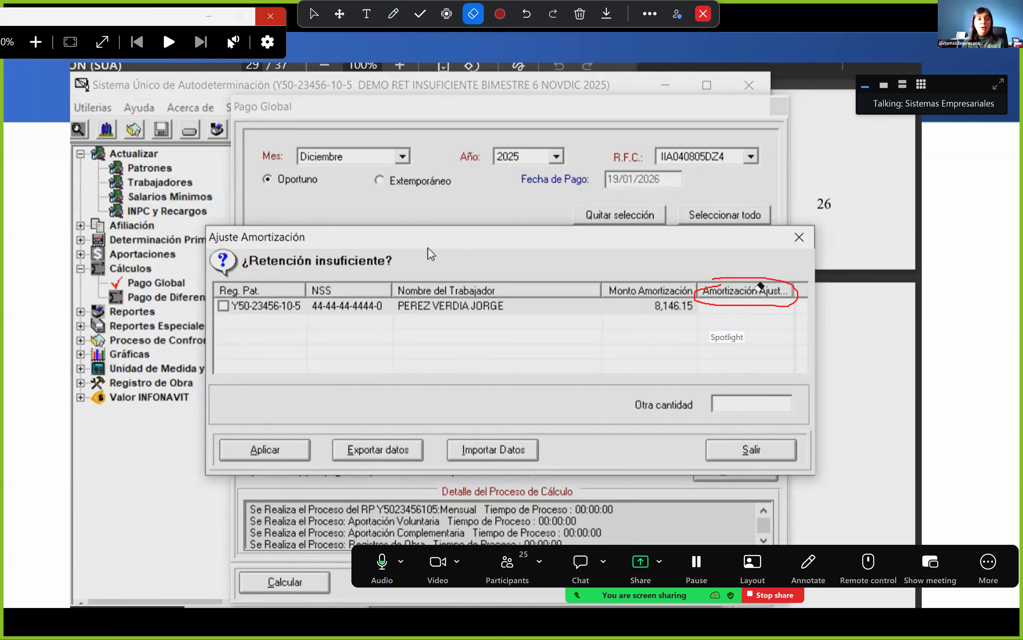
pyautogui.click(313, 13)
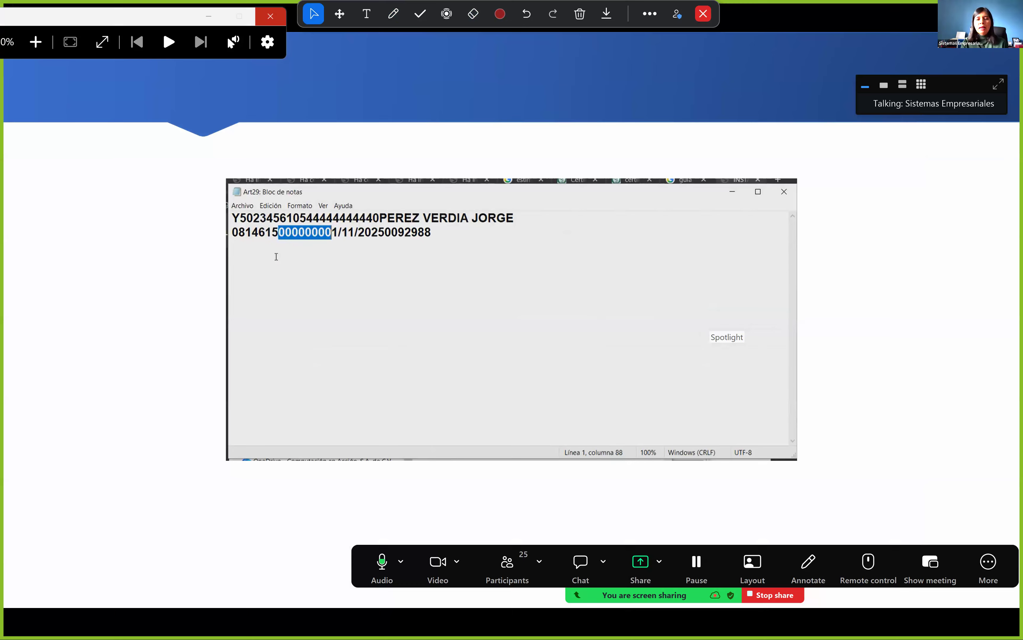
# - Circle Importar Datos and Exportar datos on the Ajuste Amortización slide, and clear the drawings
pyautogui.click(365, 187)
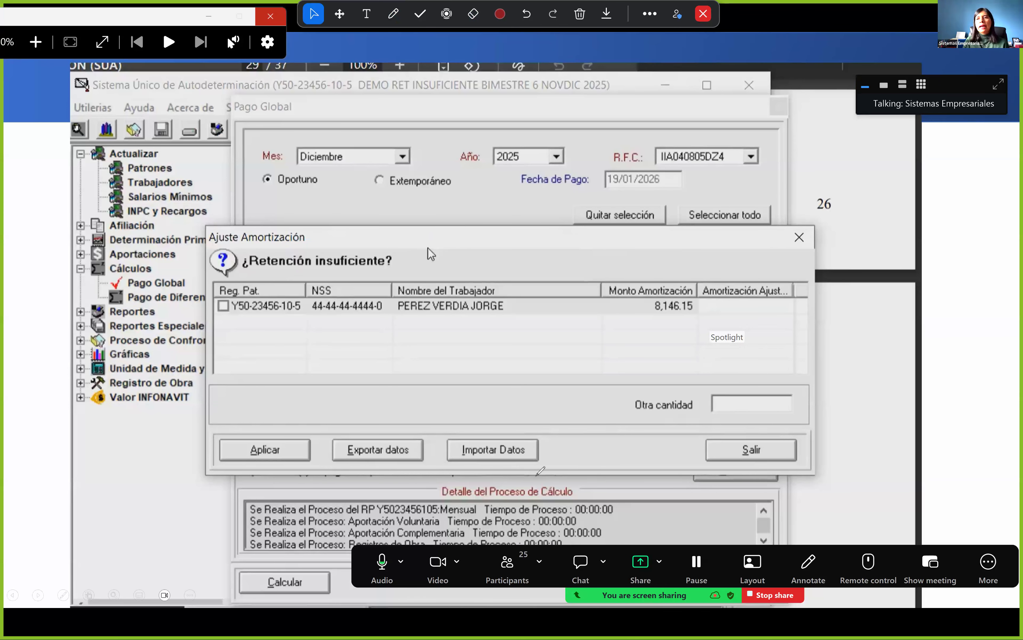
pyautogui.moveTo(494, 421); pyautogui.dragTo(473, 423)
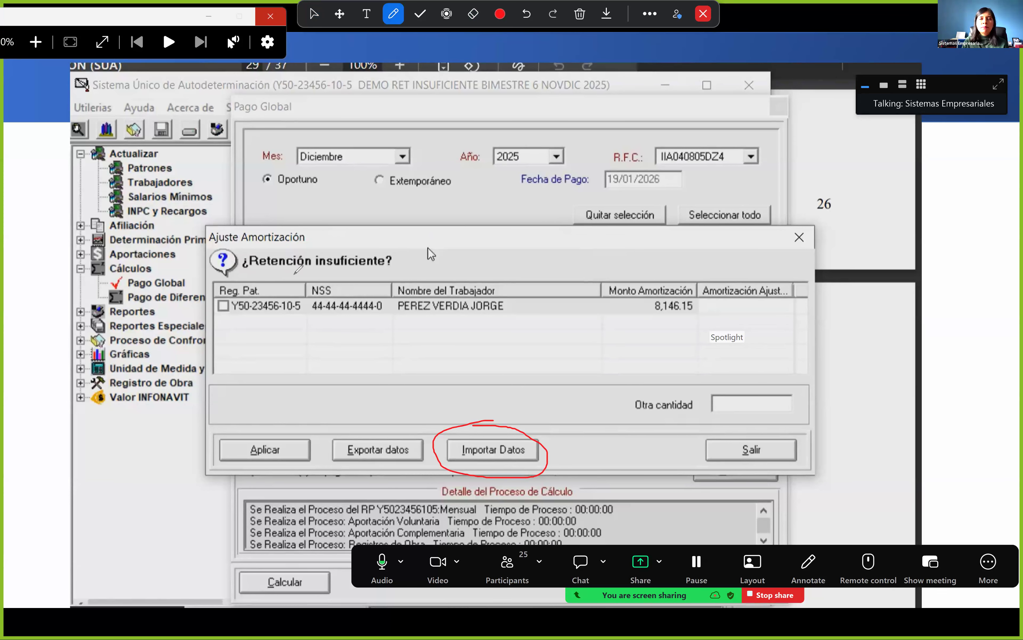
pyautogui.moveTo(363, 424); pyautogui.dragTo(320, 439)
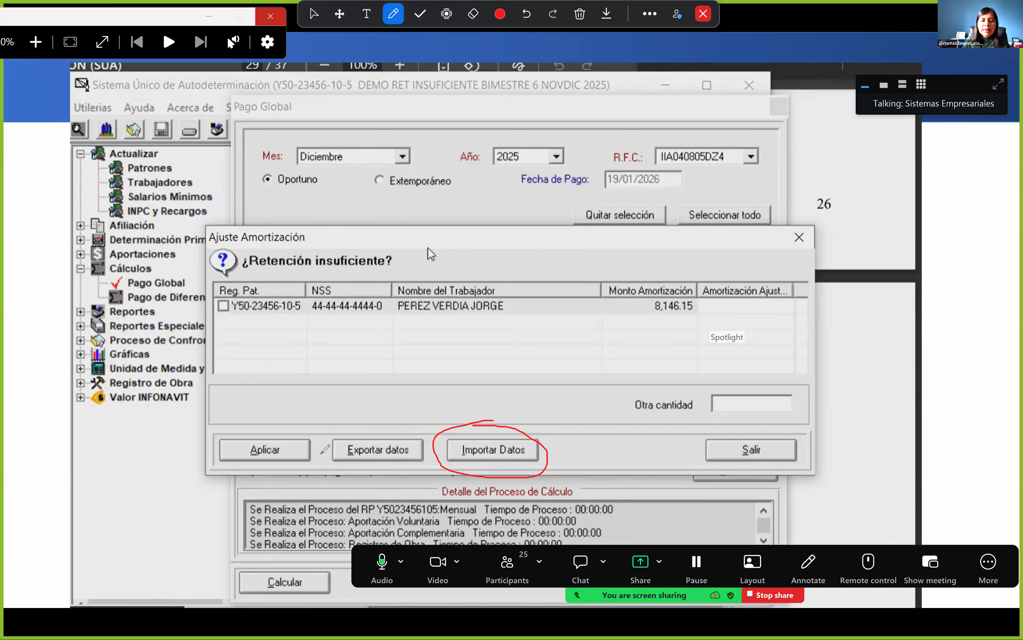
pyautogui.moveTo(425, 419); pyautogui.dragTo(354, 424)
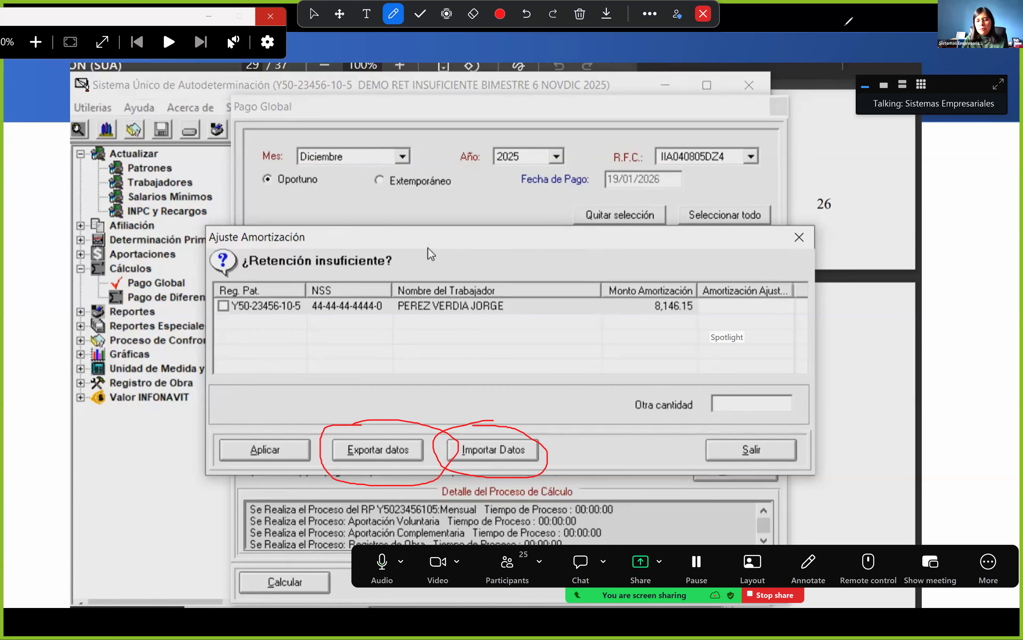
pyautogui.click(580, 14)
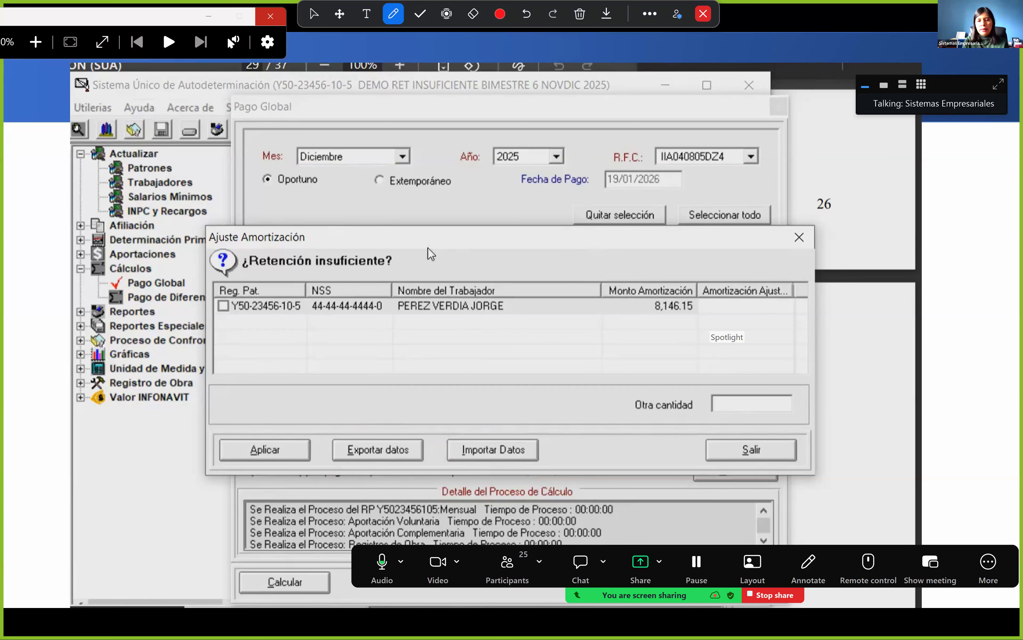
pyautogui.click(314, 14)
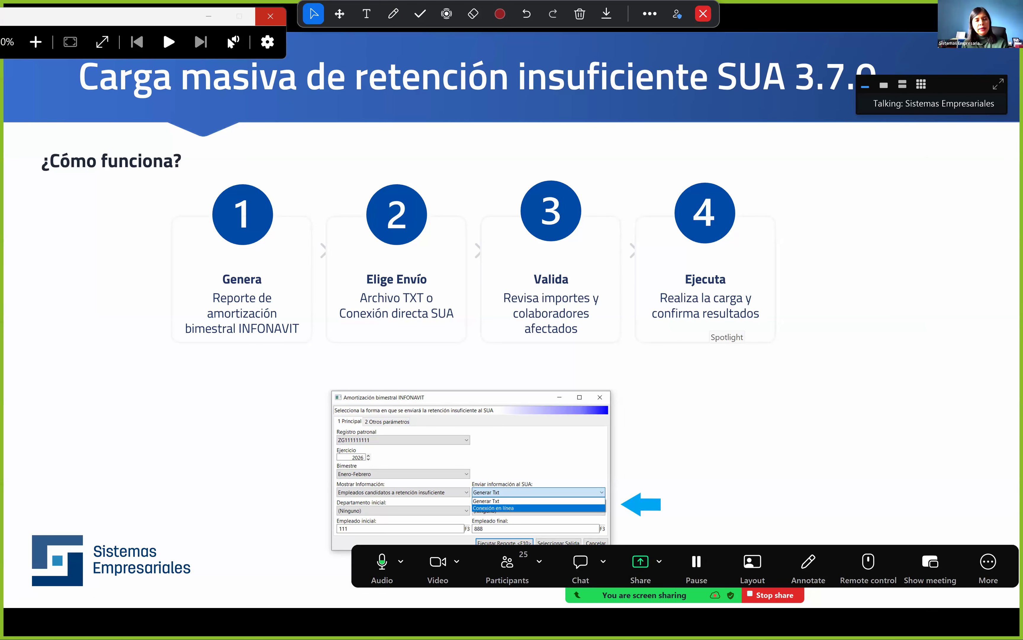
# - Switch from the slide show to the CONTPAQi Nóminas prenómina window
pyautogui.hotkey('alt', 'Tab')
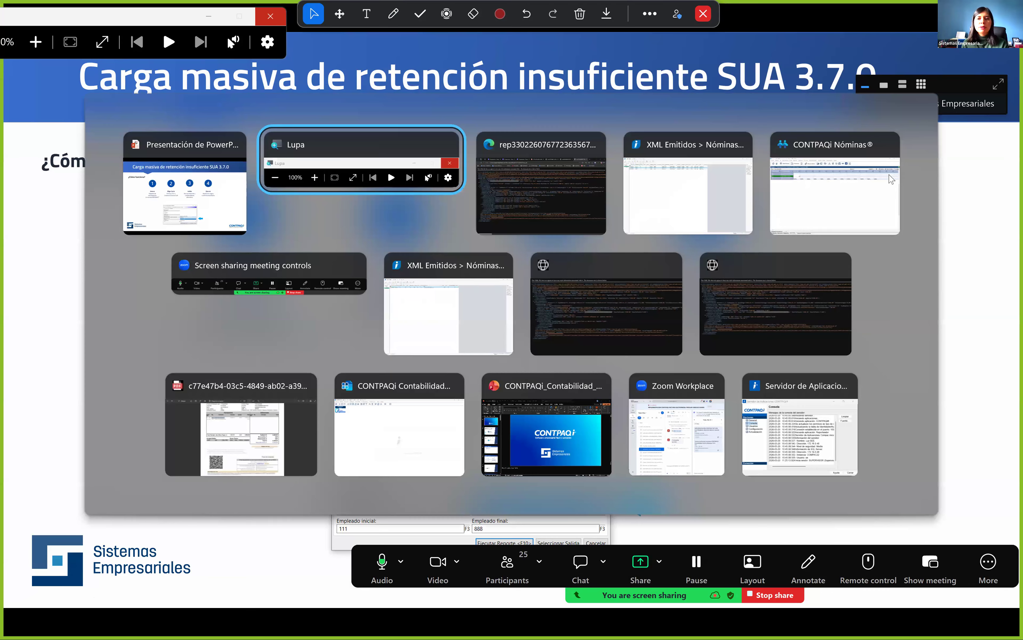
pyautogui.hotkey('alt', 'Tab')
pyautogui.hotkey('alt', 'Tab')
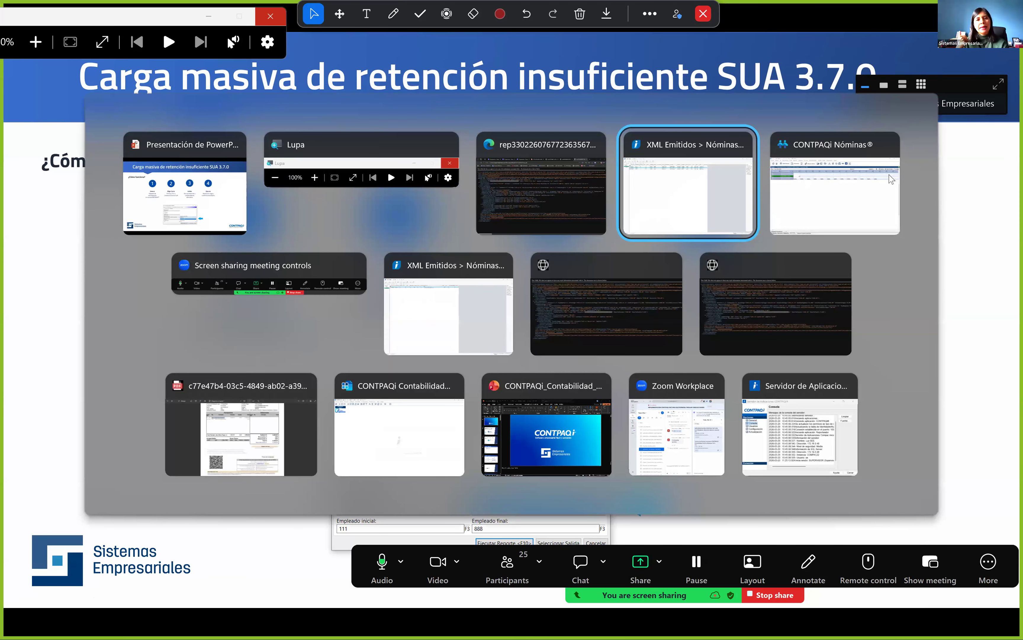
pyautogui.hotkey('alt', 'Tab')
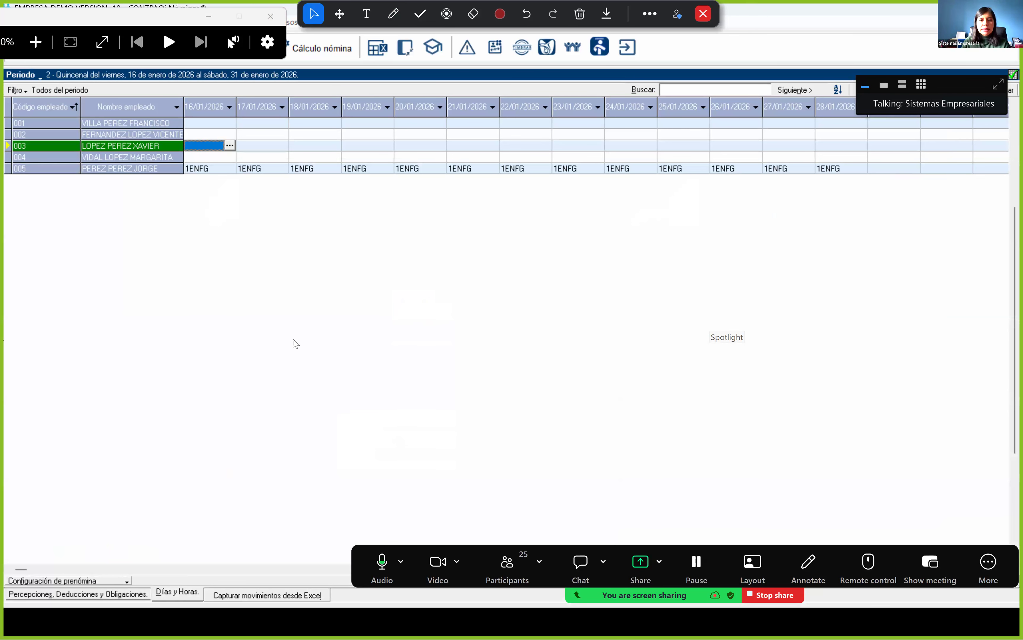
# - Move the magnifier and annotation bars clear of the payroll window's commands and open Conexión en línea con SUA
pyautogui.moveTo(126, 15); pyautogui.dragTo(293, 340)
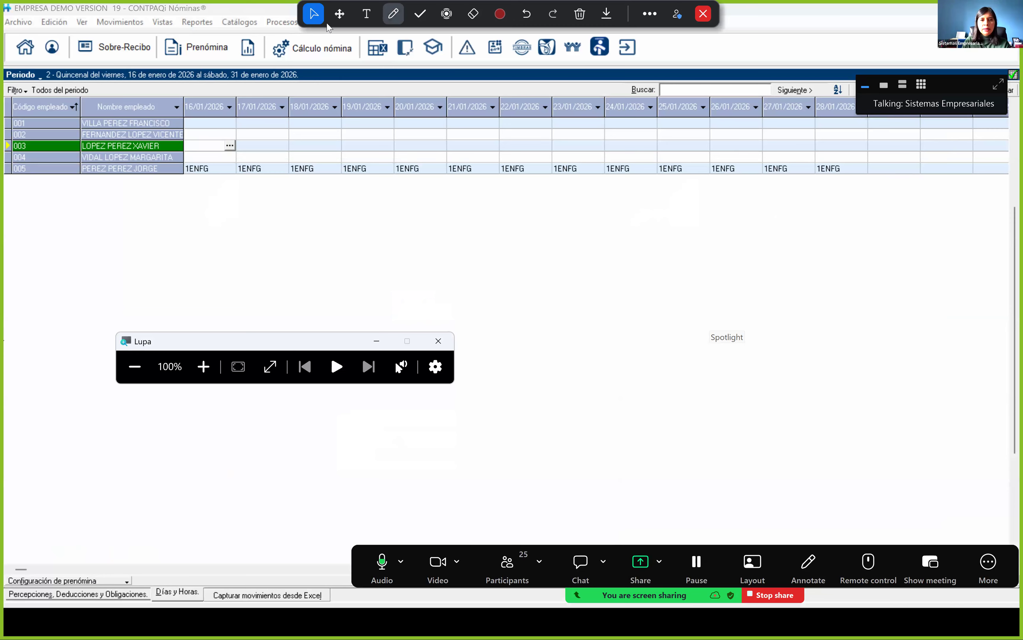
pyautogui.moveTo(327, 23); pyautogui.dragTo(624, 169)
pyautogui.click(338, 21)
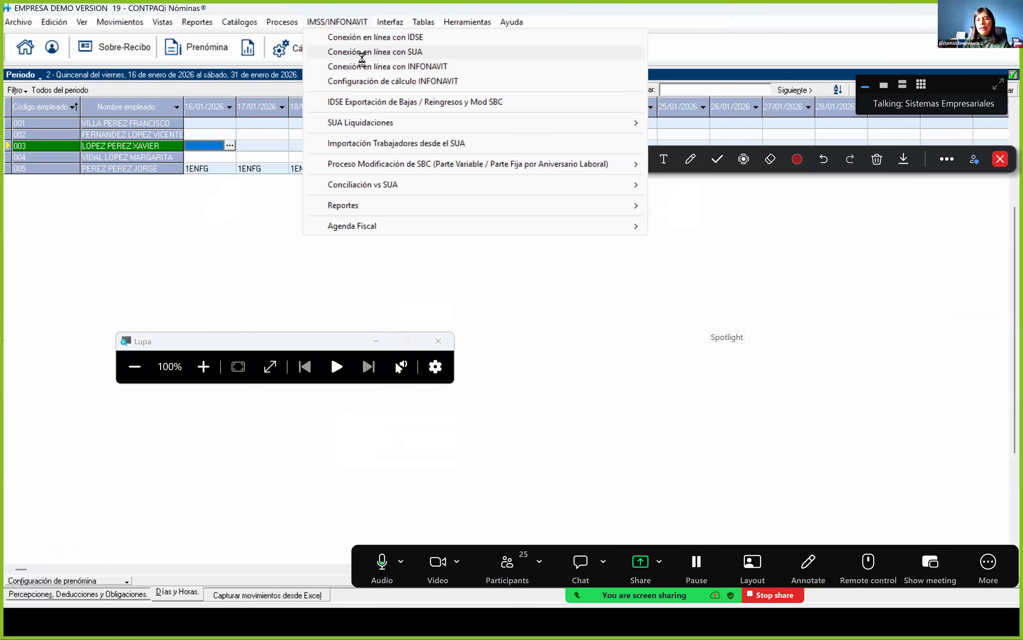
pyautogui.click(355, 53)
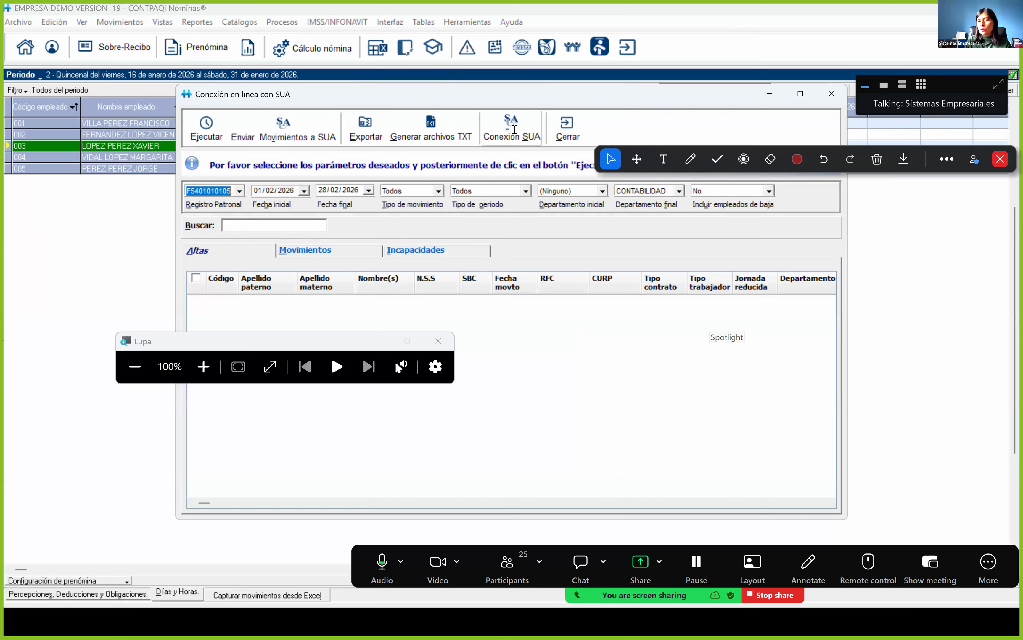
# - Confirm C:\Cobranza\SUA\SUA.MDB as the SUA database location and close the Conexión en línea con SUA window
pyautogui.click(515, 133)
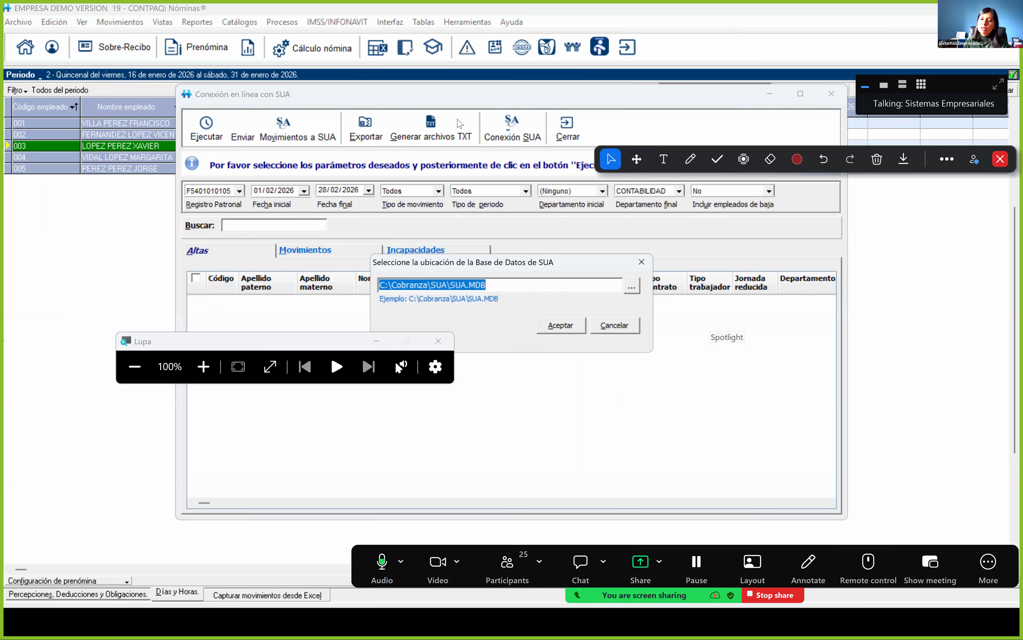
pyautogui.click(632, 287)
pyautogui.click(626, 288)
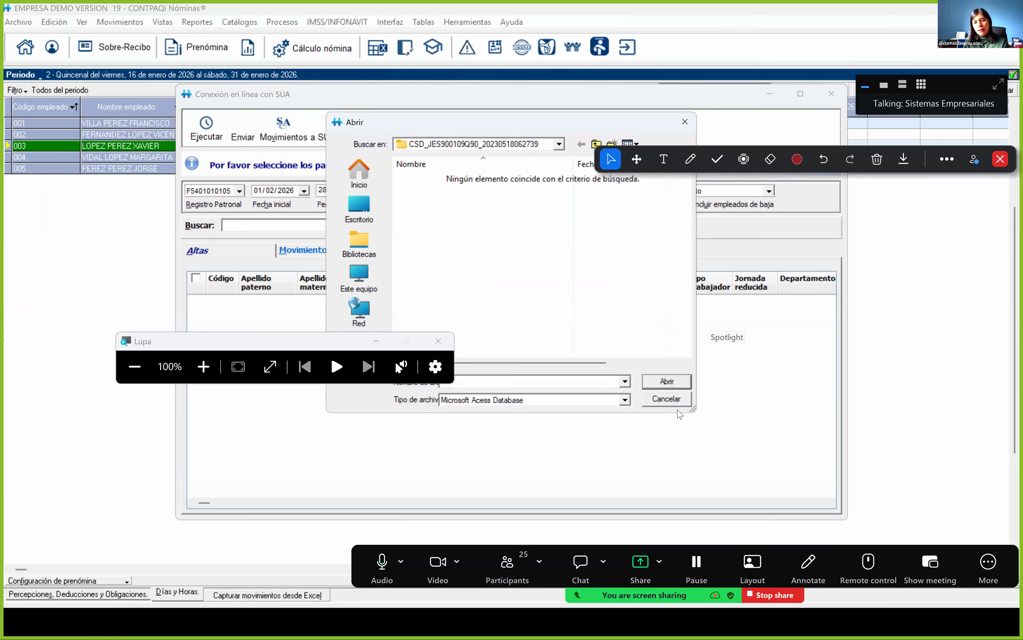
pyautogui.click(674, 401)
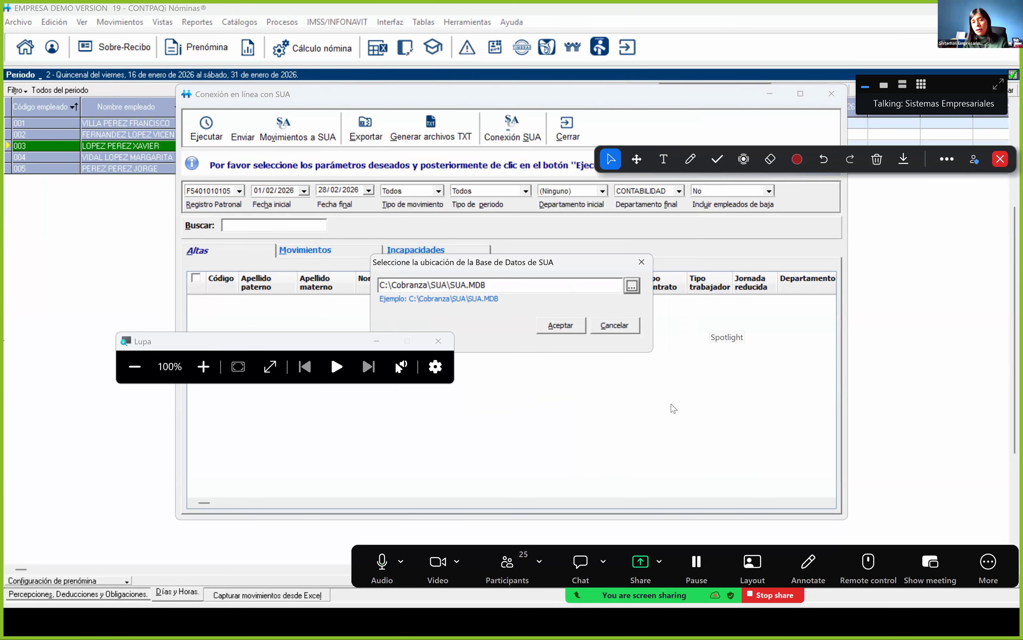
pyautogui.click(562, 325)
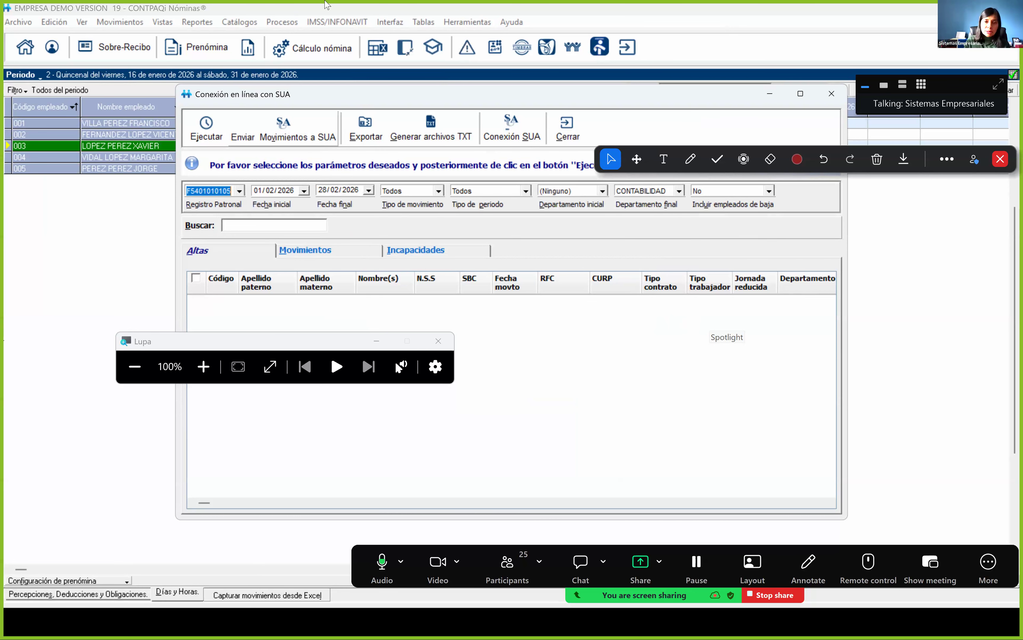
pyautogui.press('Escape')
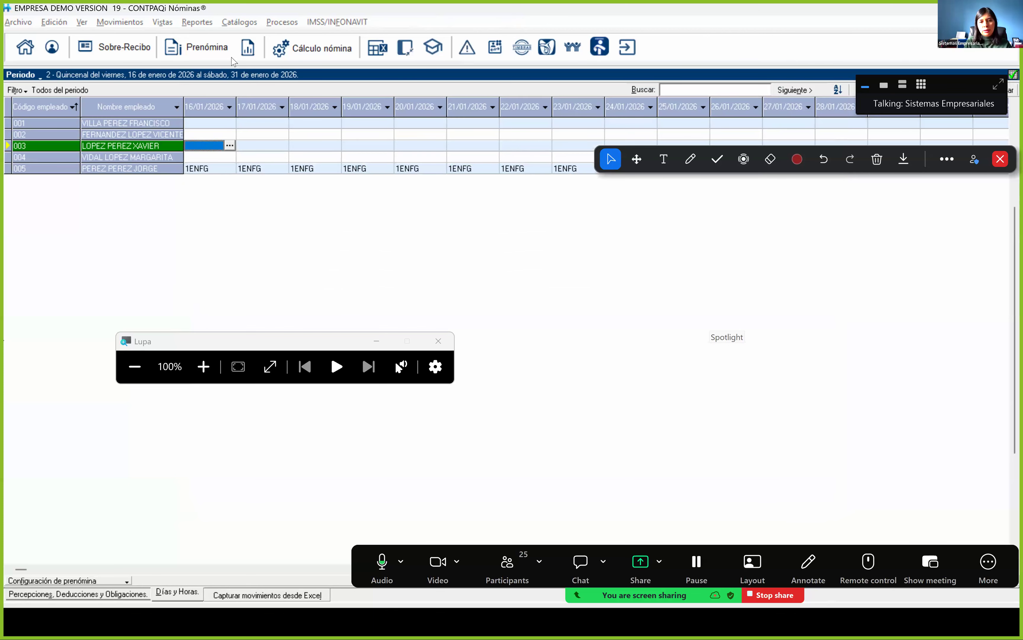
# - Switch to the slide show, review the ¿Retención insuficiente? example slide, and return to the CONTPAQi Nóminas prenómina
pyautogui.hotkey('alt', 'Tab')
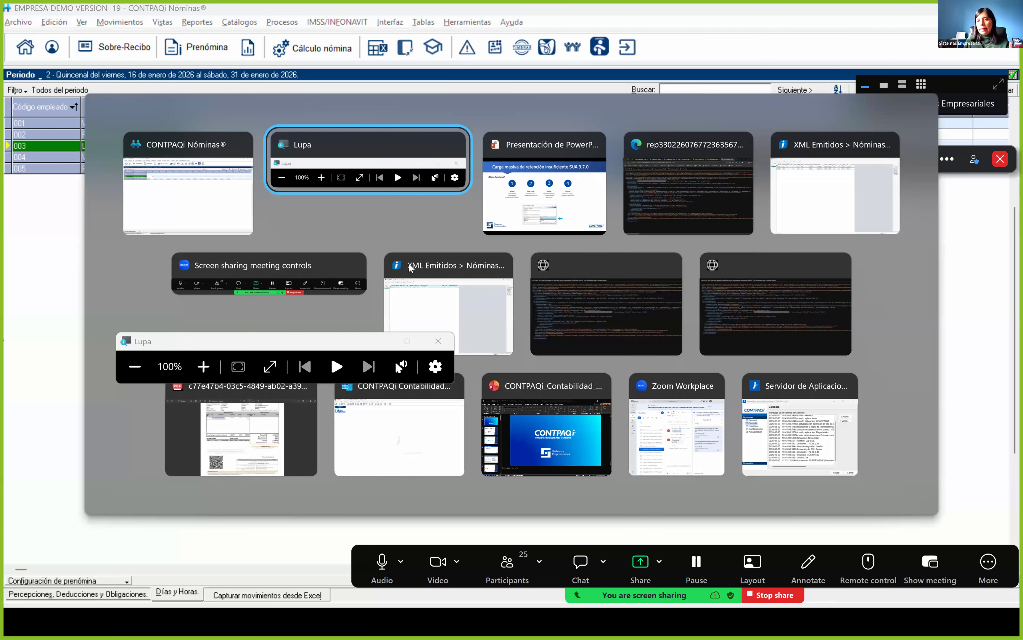
pyautogui.hotkey('alt', 'Tab')
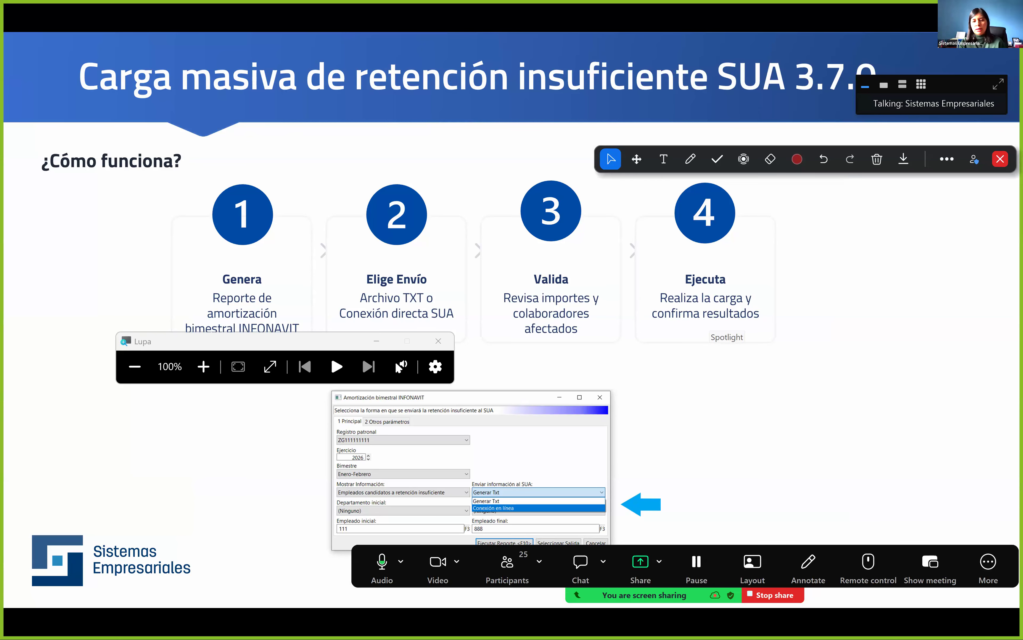
pyautogui.press('Right')
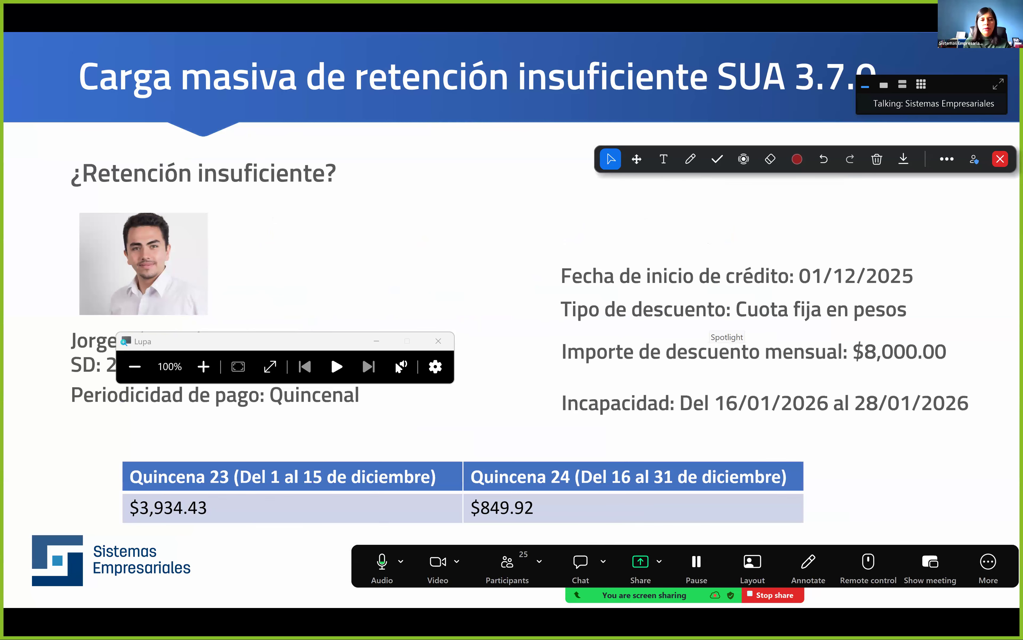
pyautogui.press('Right')
pyautogui.hotkey('alt', 'Tab')
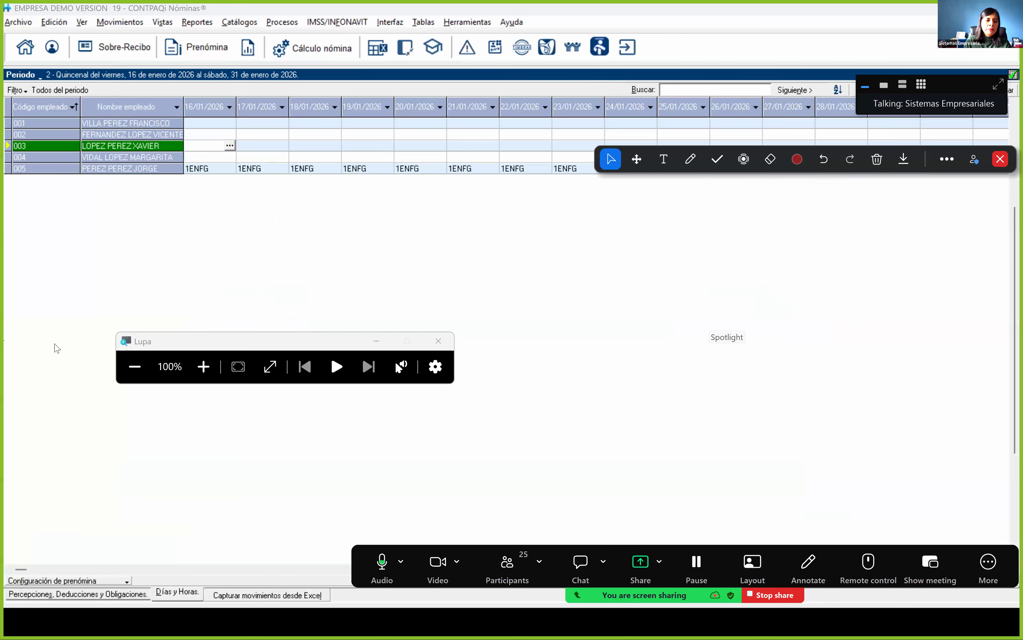
# - Open the Sobre-recibo of the employee with 1ENFG incidences, moving the annotation bar off the incidence row
pyautogui.click(194, 168)
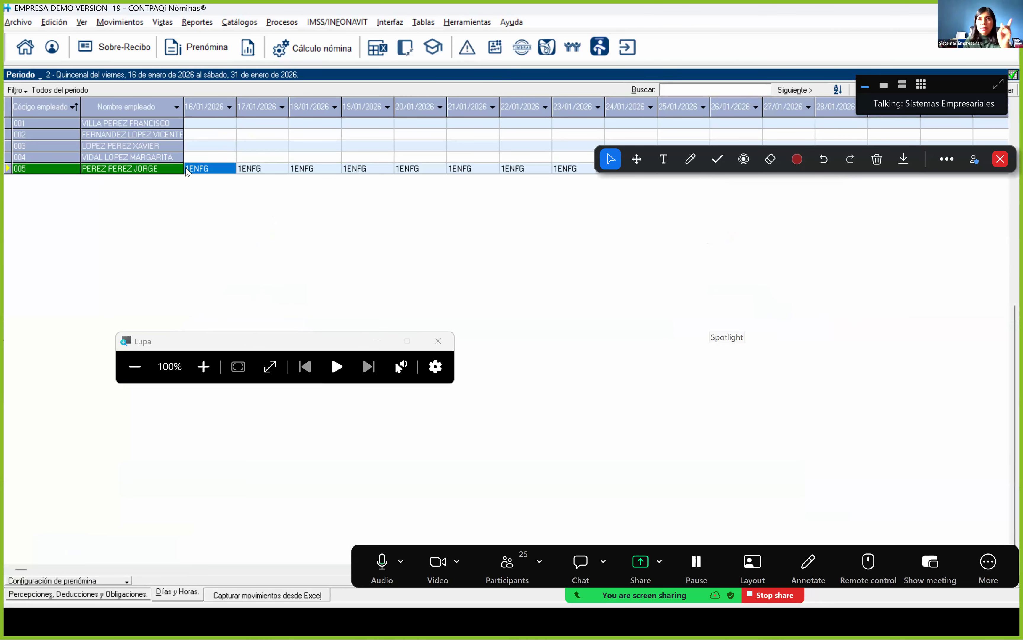
pyautogui.rightClick(189, 171)
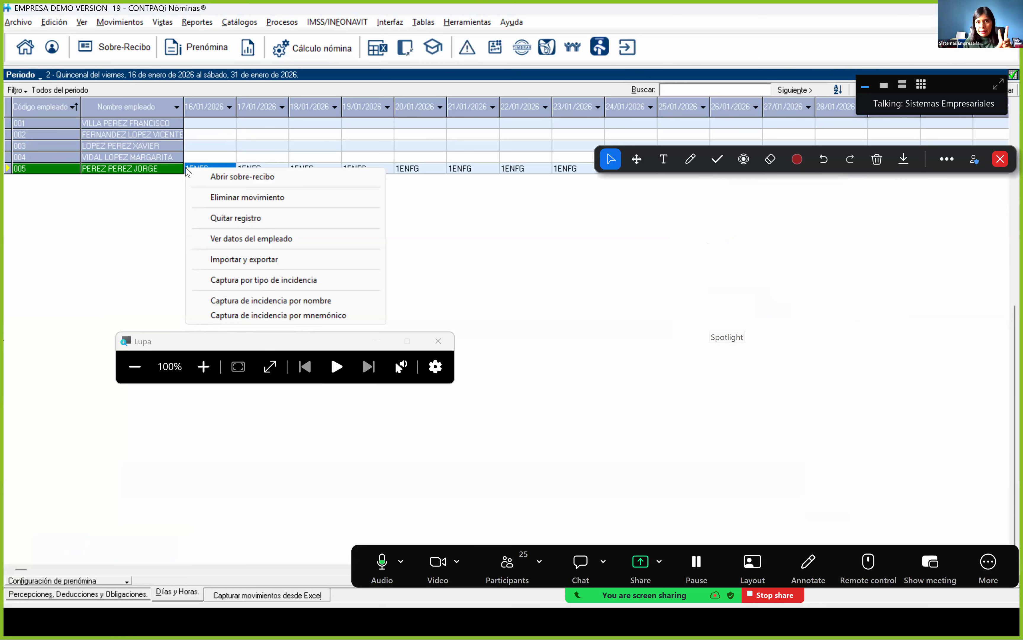
pyautogui.click(215, 174)
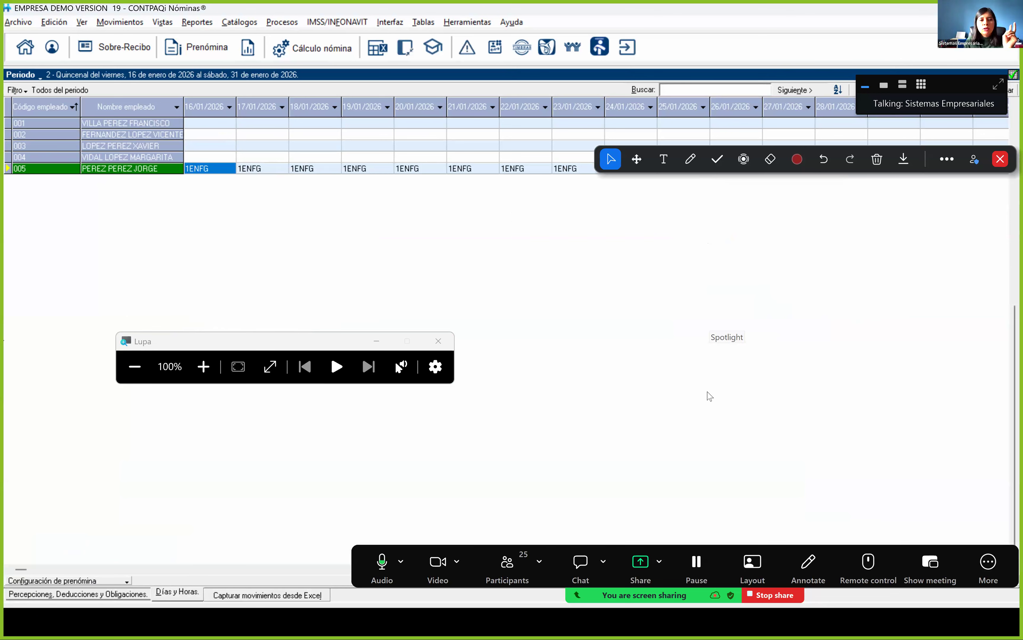
pyautogui.moveTo(878, 170); pyautogui.dragTo(878, 415)
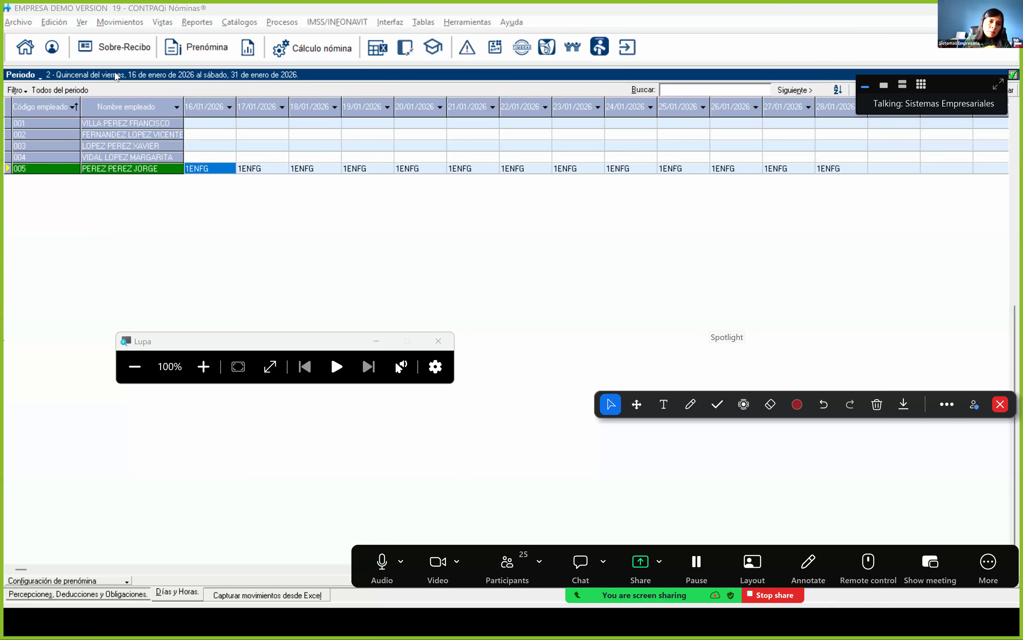
pyautogui.click(125, 58)
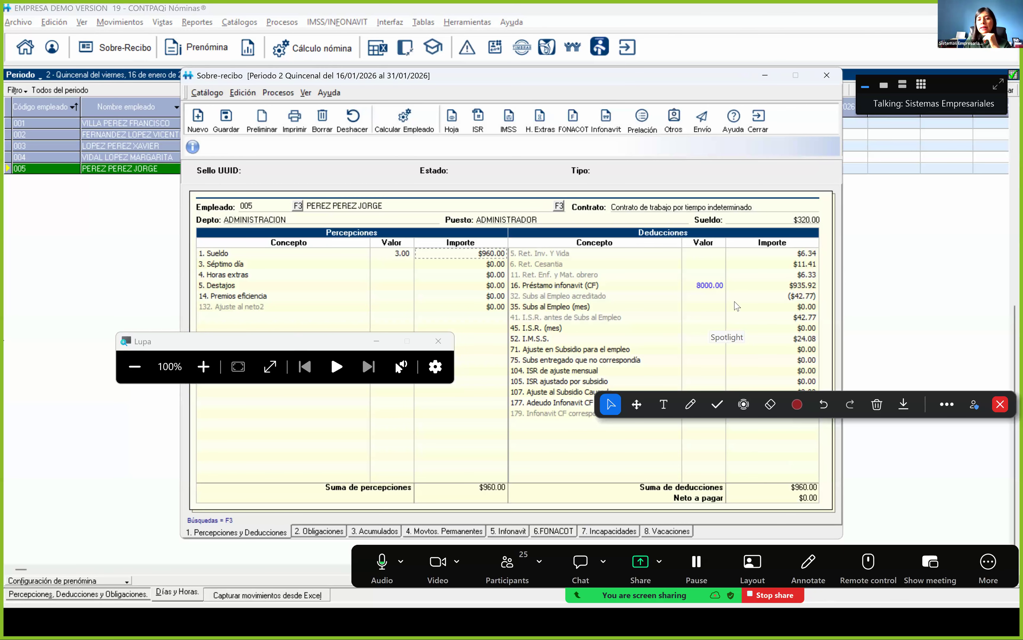
# - Point out the Préstamo infonavit (CF) value and circle concept 179, Infonavit CF correspondiente, and its amount with the annotation pen
pyautogui.press('super+plus')
pyautogui.click(698, 289)
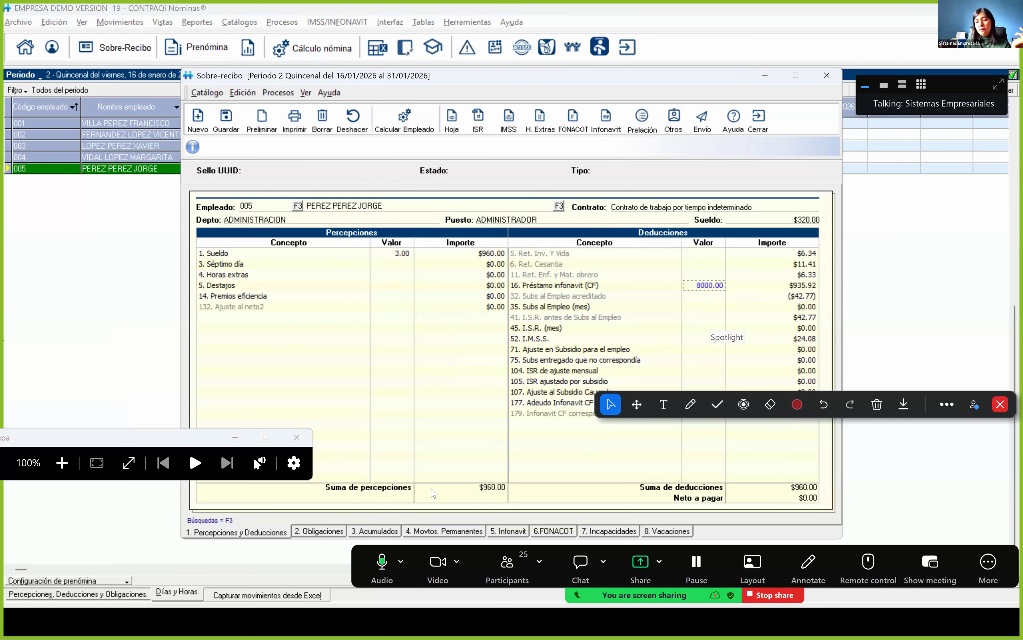
pyautogui.click(776, 413)
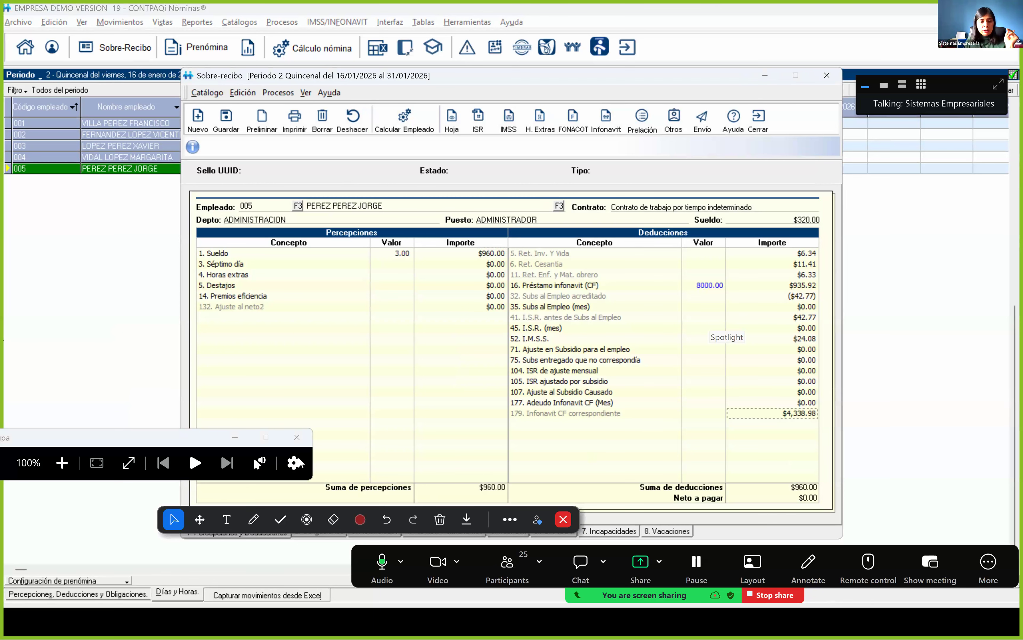
pyautogui.click(253, 519)
pyautogui.moveTo(543, 405)
pyautogui.mouseDown()
pyautogui.moveTo(508, 405)
pyautogui.moveTo(530, 432)
pyautogui.moveTo(633, 430)
pyautogui.moveTo(610, 406)
pyautogui.mouseUp()
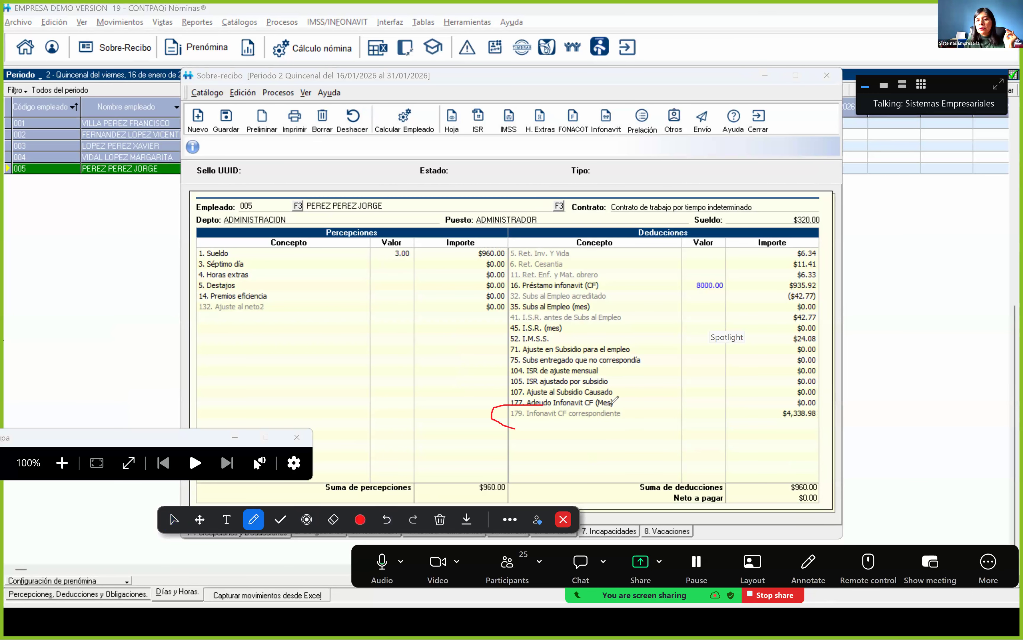
pyautogui.moveTo(774, 400); pyautogui.dragTo(764, 418)
pyautogui.moveTo(835, 421); pyautogui.dragTo(791, 396)
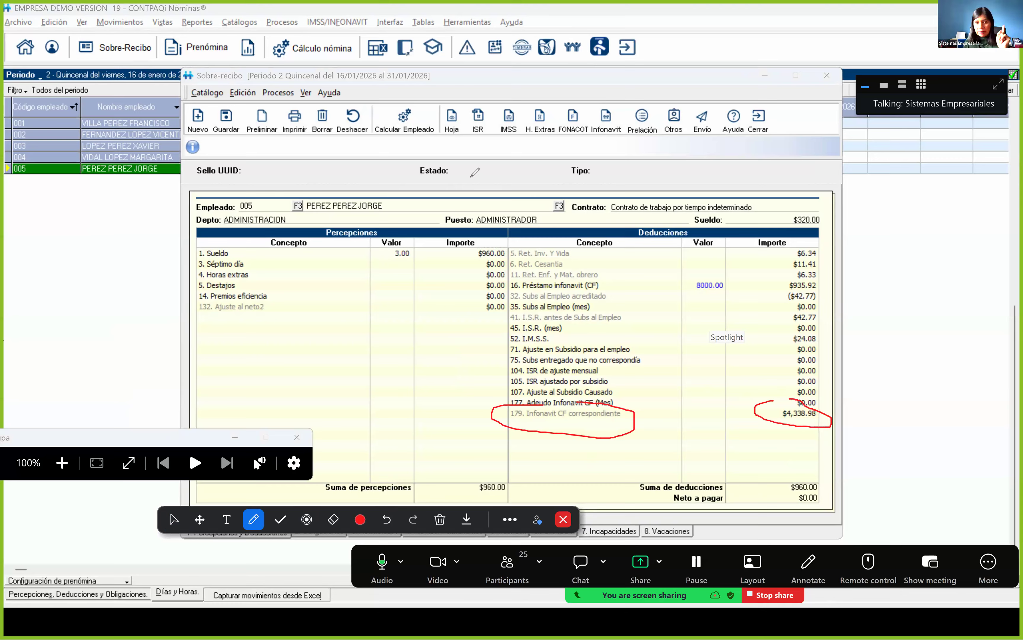
# - Circle the Sueldo amount and value, mark the Préstamo infonavit (CF) amount, and return to the normal pointer
pyautogui.moveTo(475, 235); pyautogui.dragTo(484, 238)
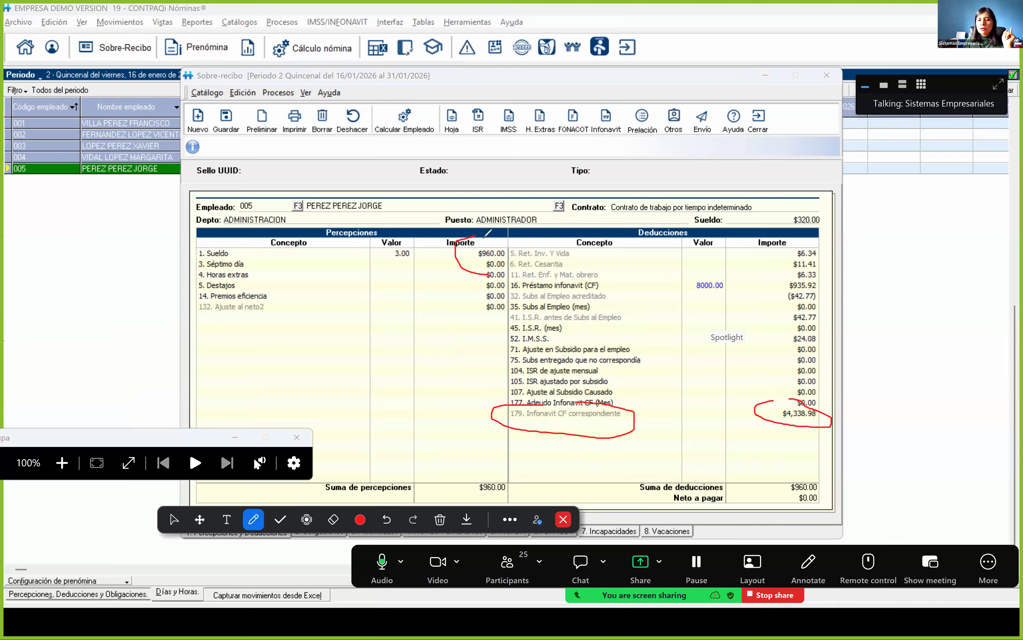
pyautogui.moveTo(396, 234)
pyautogui.mouseDown()
pyautogui.moveTo(392, 273)
pyautogui.moveTo(438, 256)
pyautogui.mouseUp()
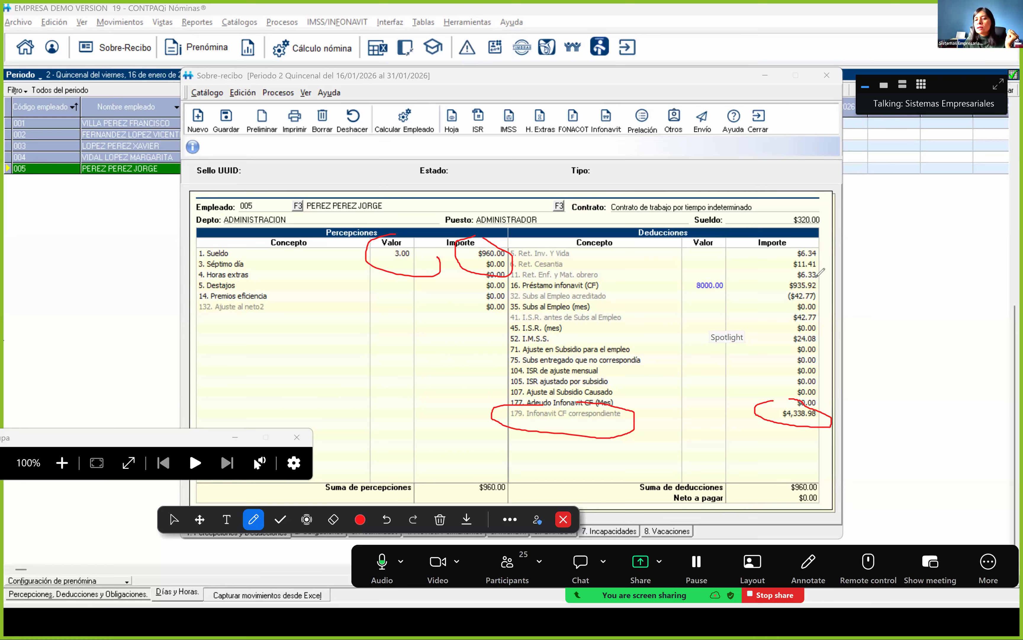
pyautogui.moveTo(790, 280)
pyautogui.mouseDown()
pyautogui.moveTo(816, 274)
pyautogui.moveTo(795, 289)
pyautogui.moveTo(822, 289)
pyautogui.mouseUp()
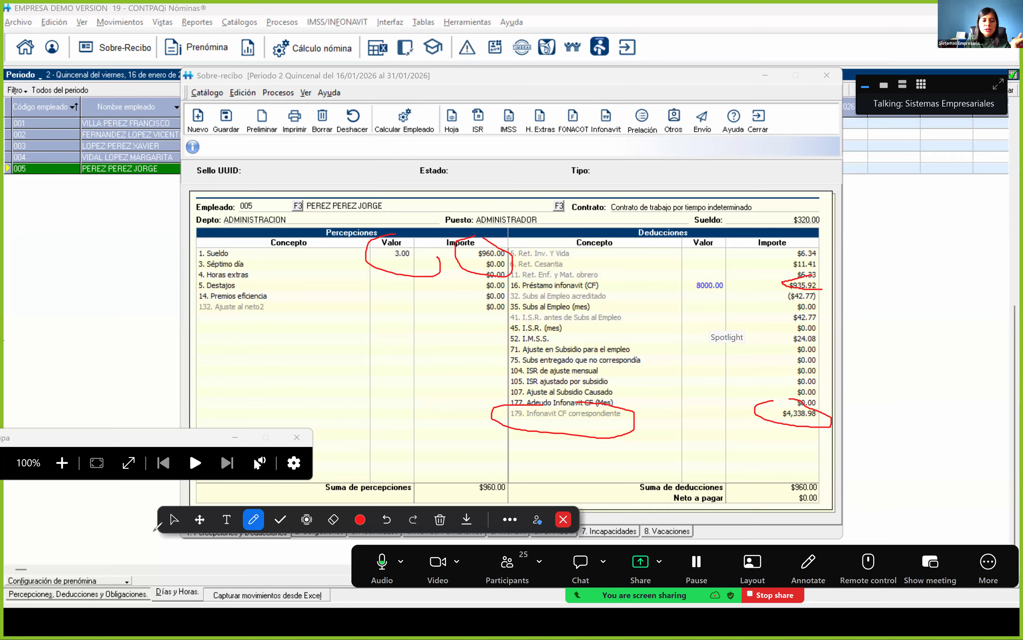
pyautogui.click(174, 519)
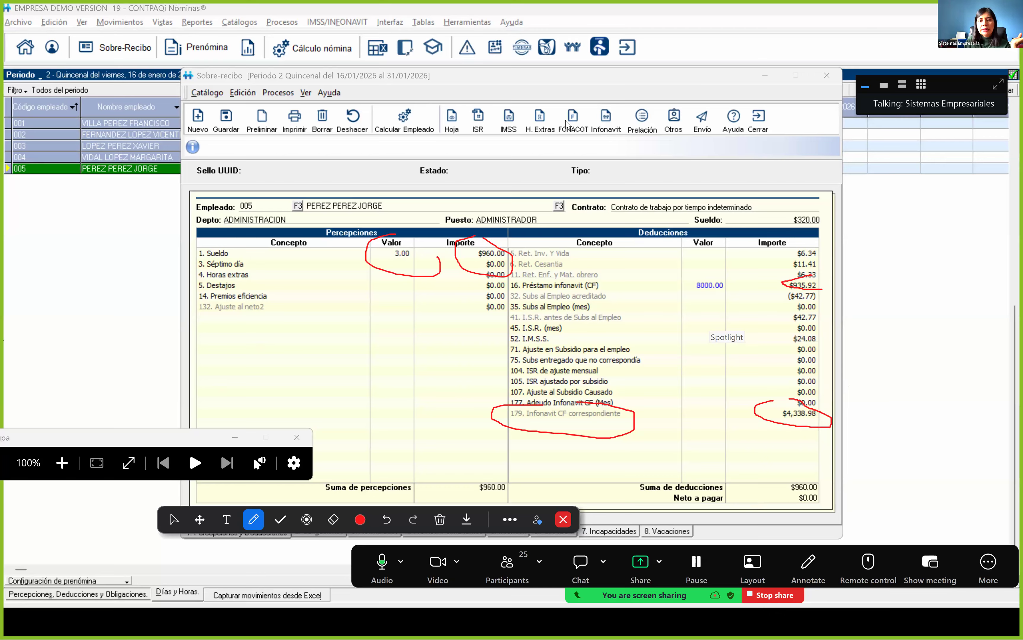
# - Open the Infonavit amortization simulation and examine the Factor Cuota Fija Mensual, Días del Bimestre, Días Base, Amortización Diaria and Amortización del Subperiodo rows
pyautogui.click(606, 123)
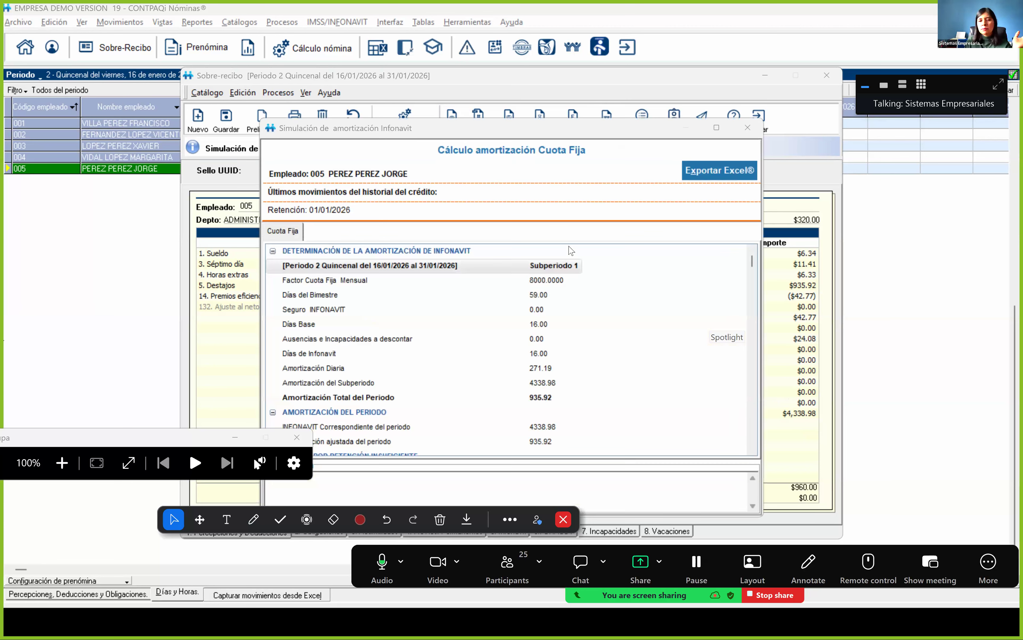
pyautogui.click(553, 279)
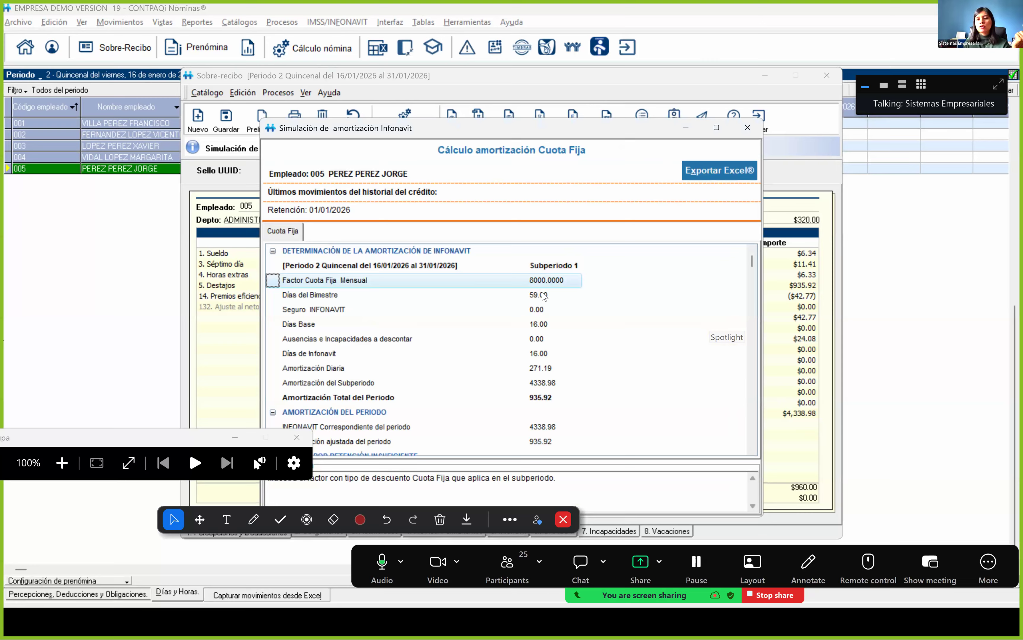
pyautogui.click(544, 296)
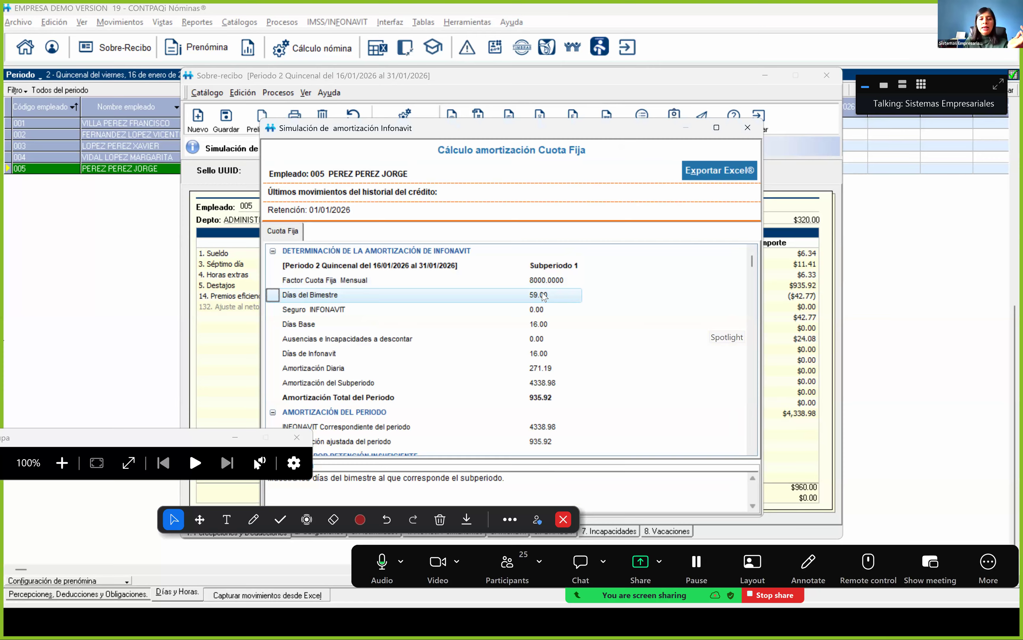
pyautogui.click(545, 325)
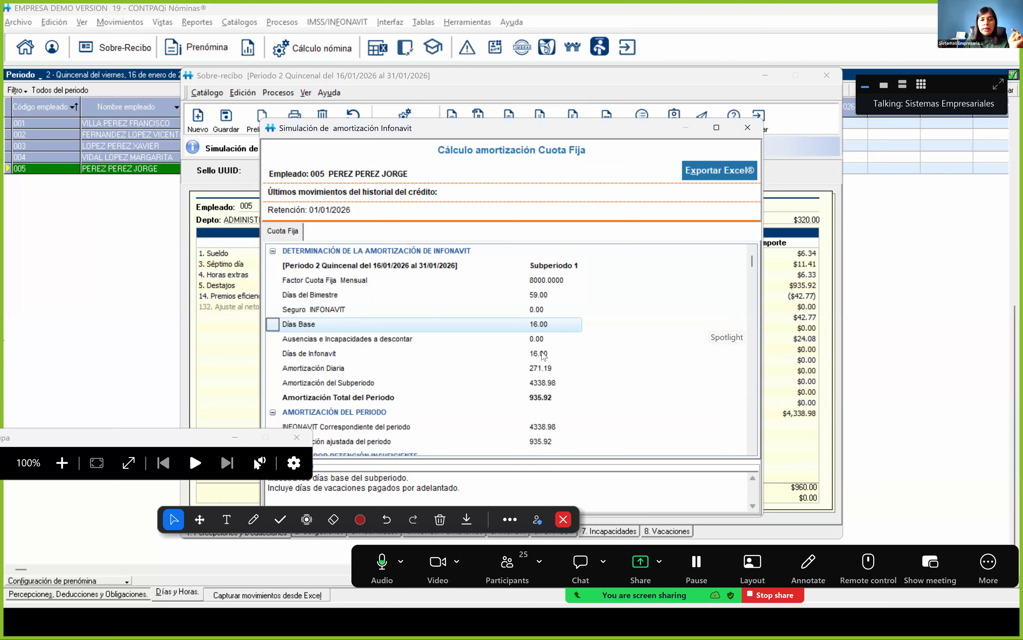
pyautogui.click(545, 371)
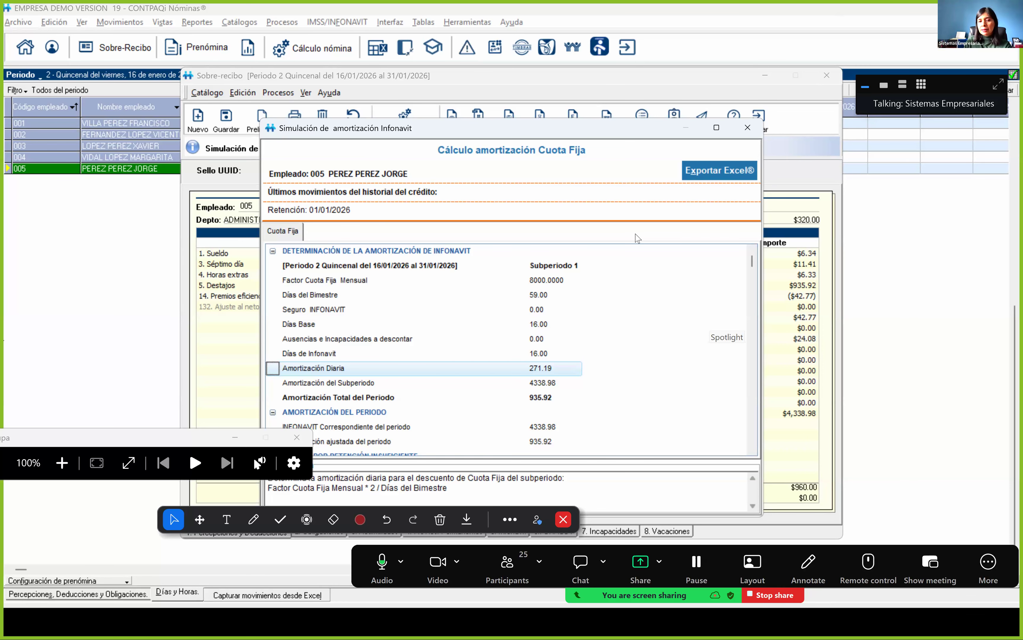
pyautogui.click(536, 302)
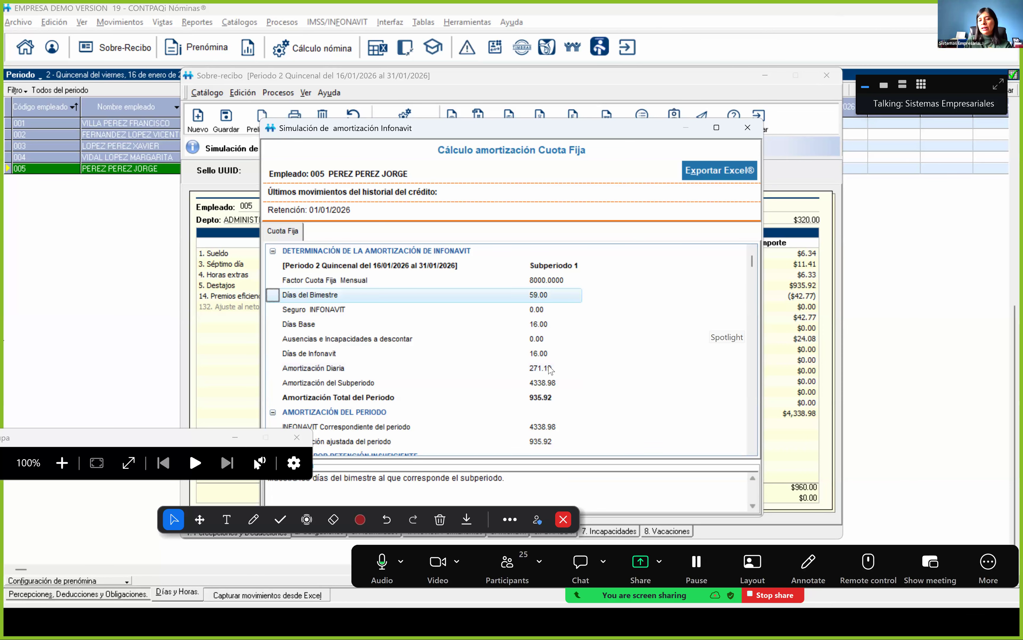
pyautogui.click(551, 368)
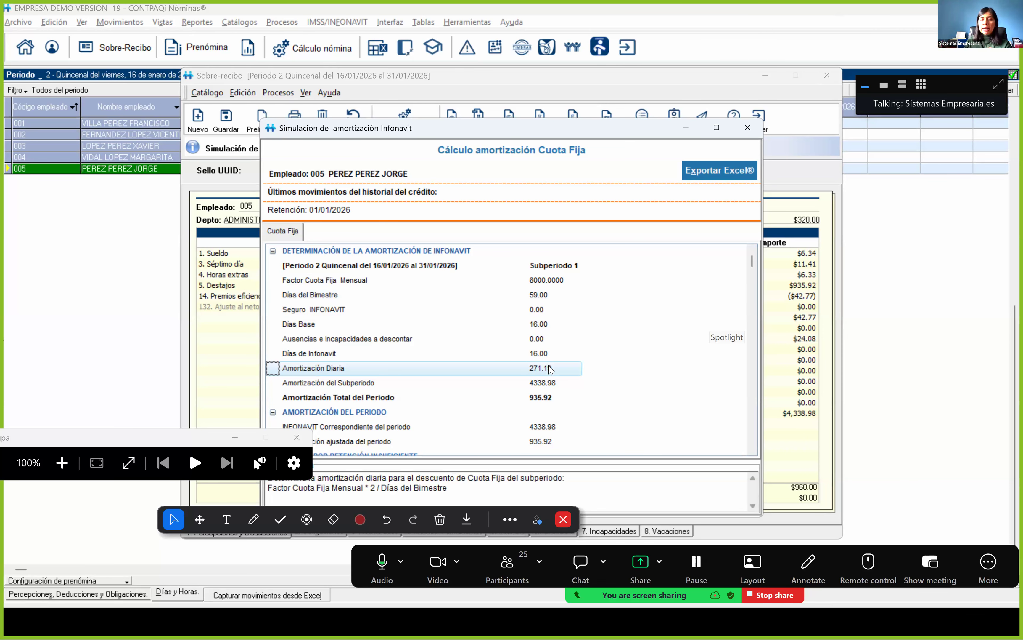
pyautogui.click(546, 325)
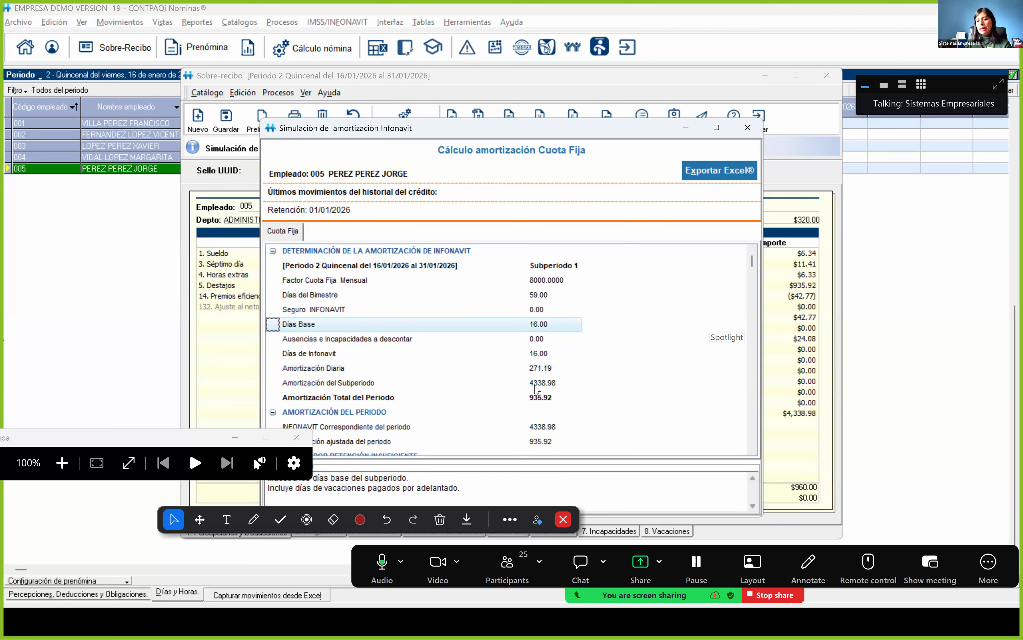
pyautogui.click(537, 383)
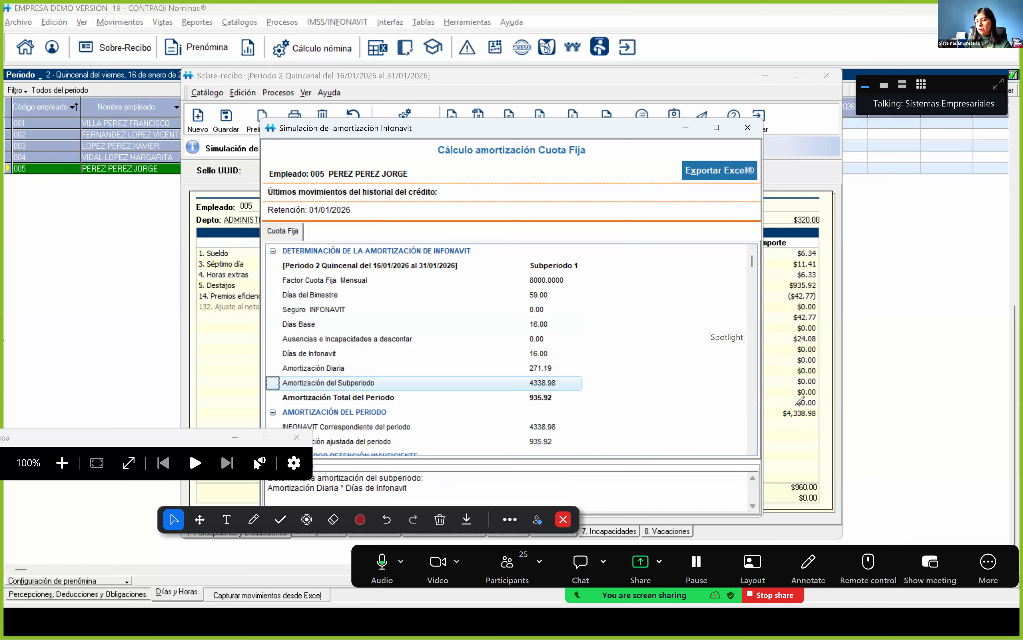
# - Circle the Infonavit CF correspondiente amount in the receipt behind the simulation with the annotation pen
pyautogui.click(253, 519)
pyautogui.moveTo(805, 400); pyautogui.dragTo(818, 400)
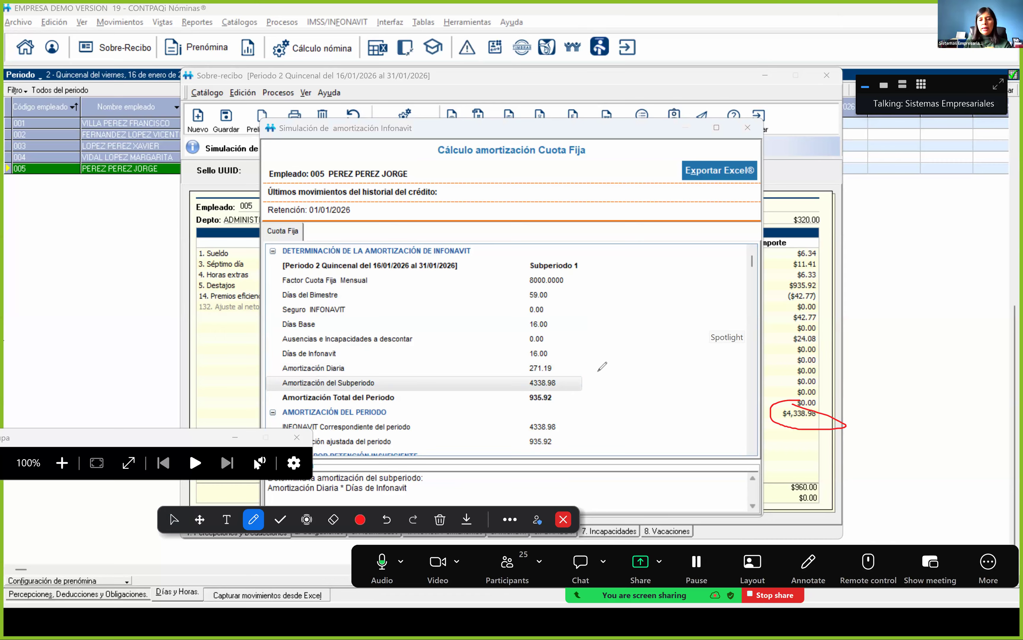
# - Circle the Amortización Total del Periodo amount, clear the annotations, and close the simulation and receipt windows
pyautogui.moveTo(532, 384)
pyautogui.mouseDown()
pyautogui.moveTo(522, 396)
pyautogui.moveTo(565, 406)
pyautogui.moveTo(556, 386)
pyautogui.mouseUp()
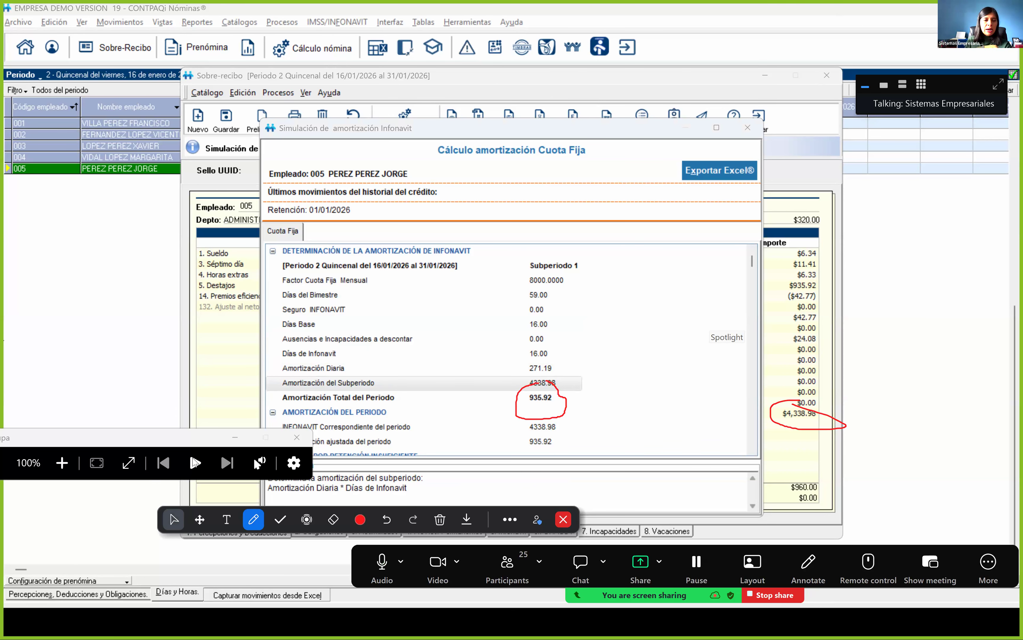
pyautogui.click(334, 519)
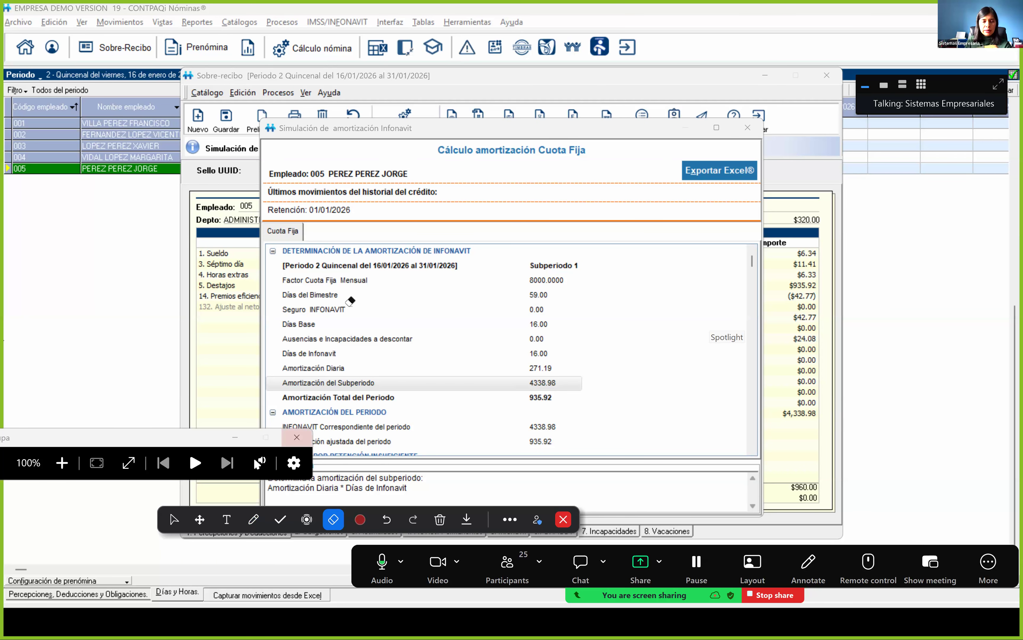
pyautogui.press('Escape')
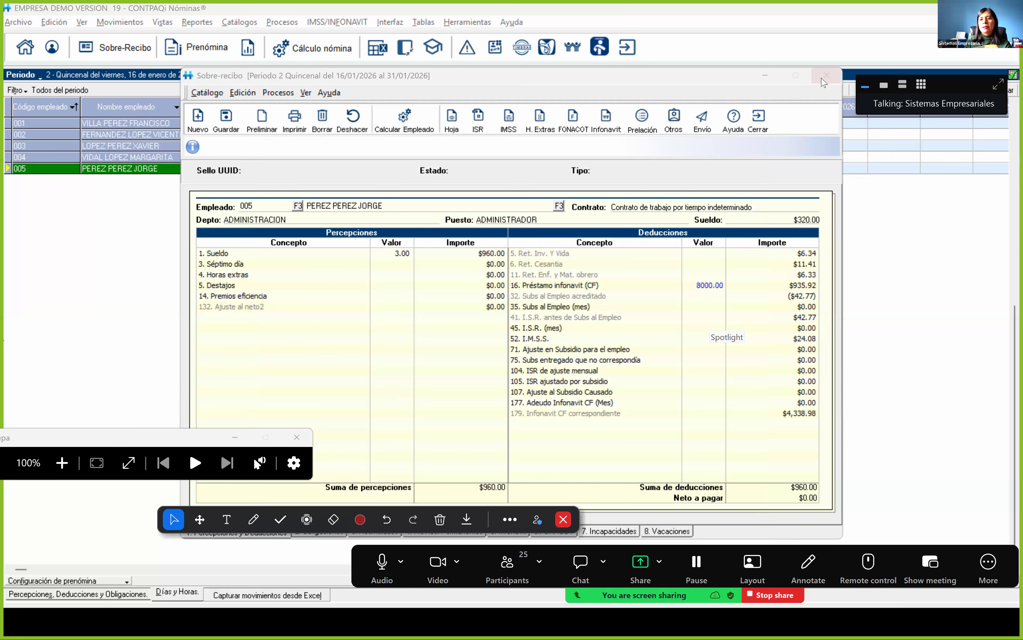
pyautogui.click(771, 76)
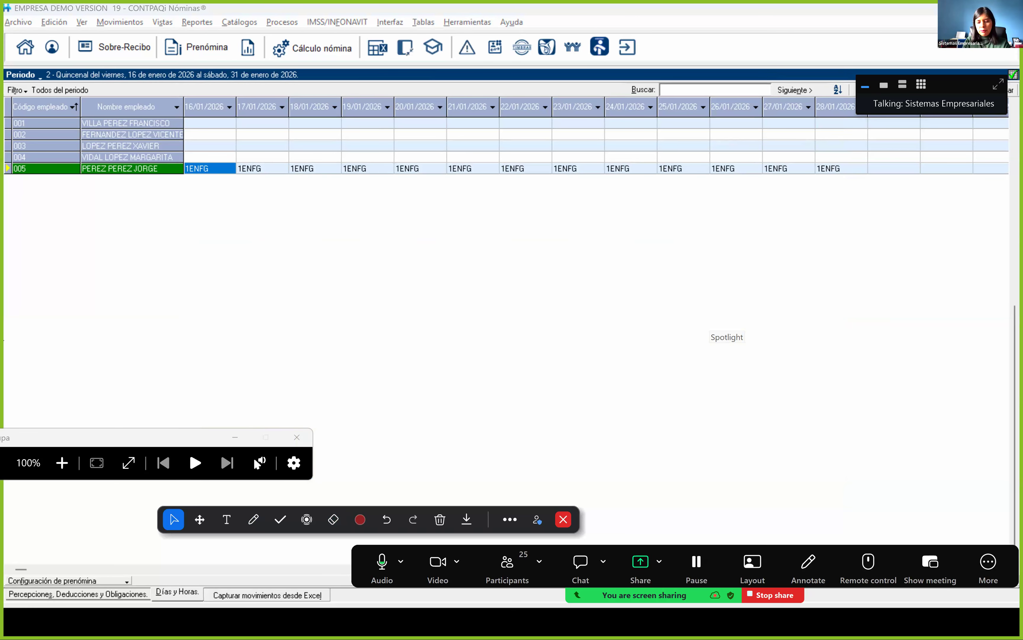
# - Switch to the PowerPoint presentation and advance to the ¿Cómo funciona? slide on the SUA 3.7.0 bulk load
pyautogui.hotkey('alt', 'Tab')
pyautogui.press('Right')
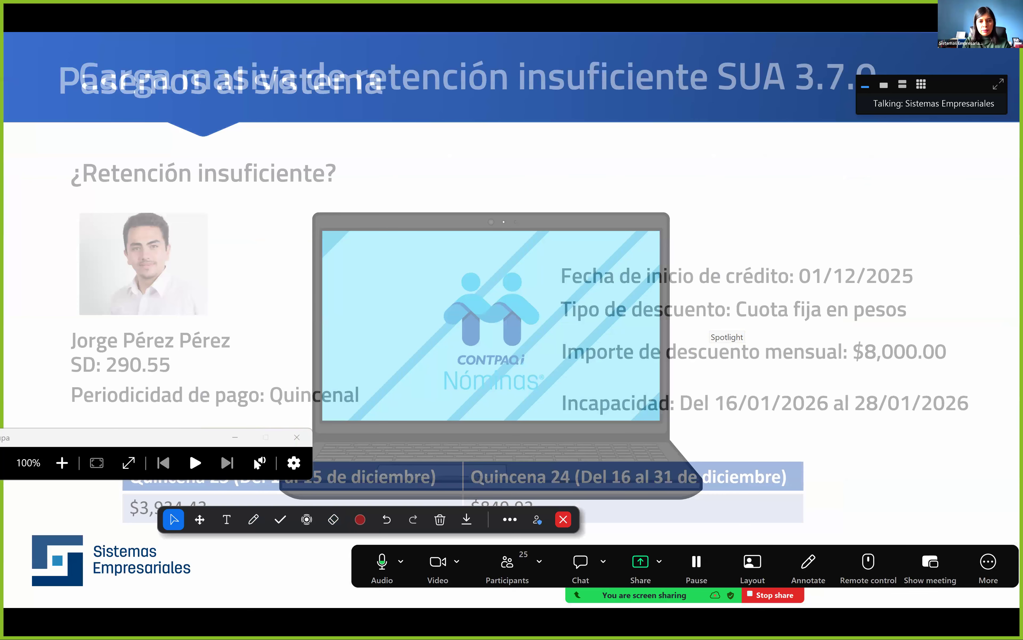
pyautogui.press('Right')
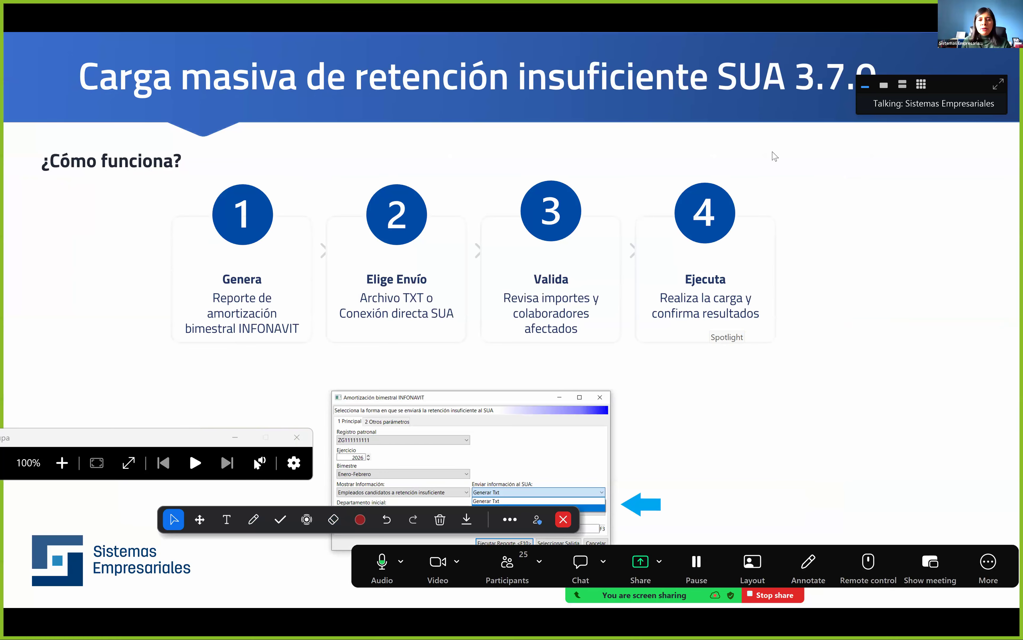
# - Switch back to CONTPAQi Nóminas and open the IMSS/INFONAVIT report Amortización bimestral INFONAVIT - Retención insuficiente
pyautogui.hotkey('alt', 'Tab')
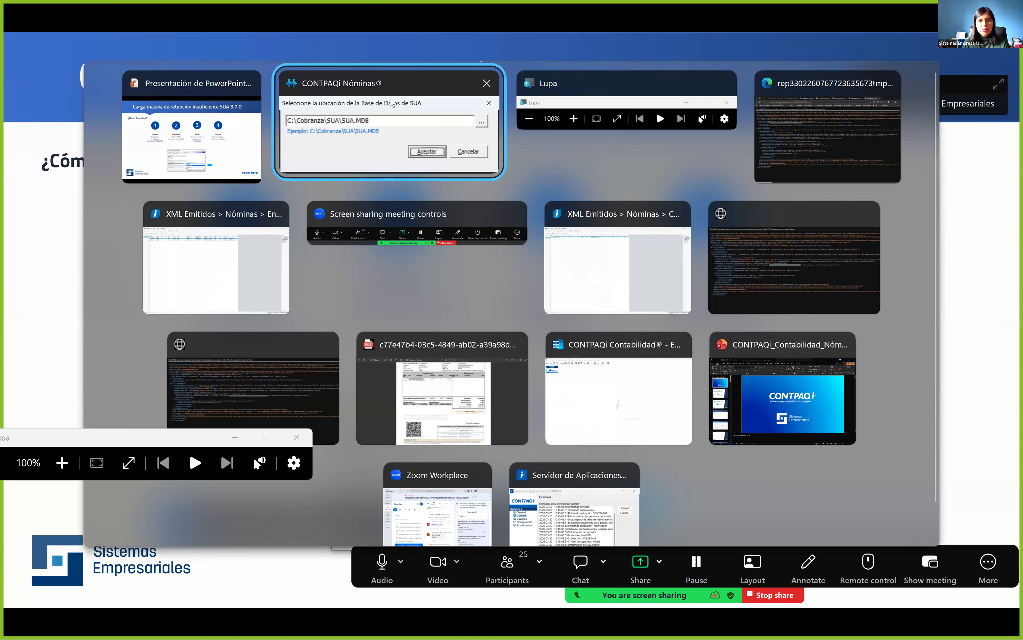
pyautogui.hotkey('alt', 'Tab')
pyautogui.click(331, 23)
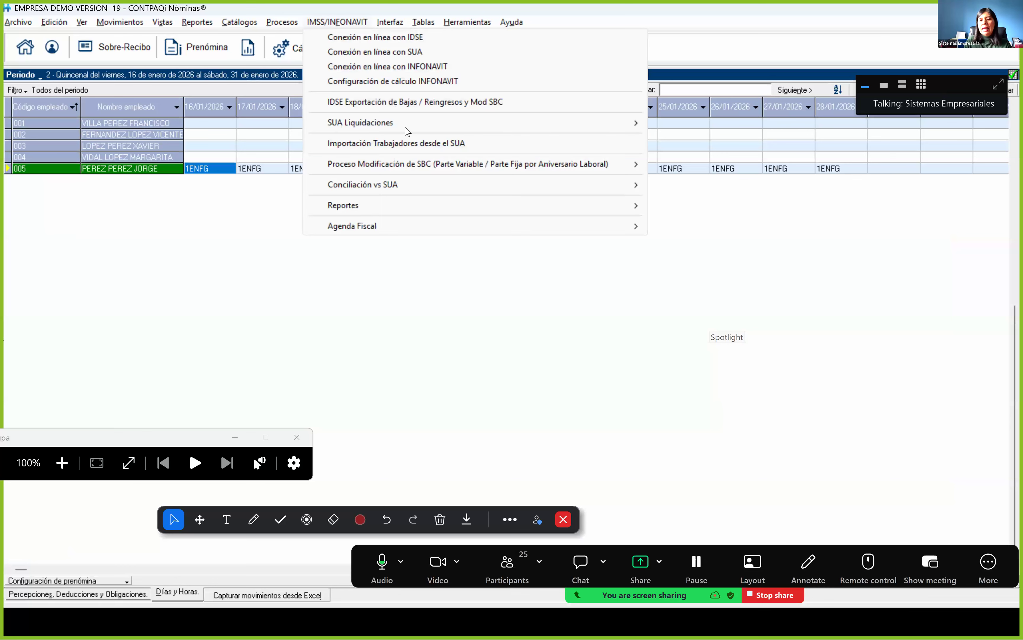
pyautogui.moveTo(552, 211)
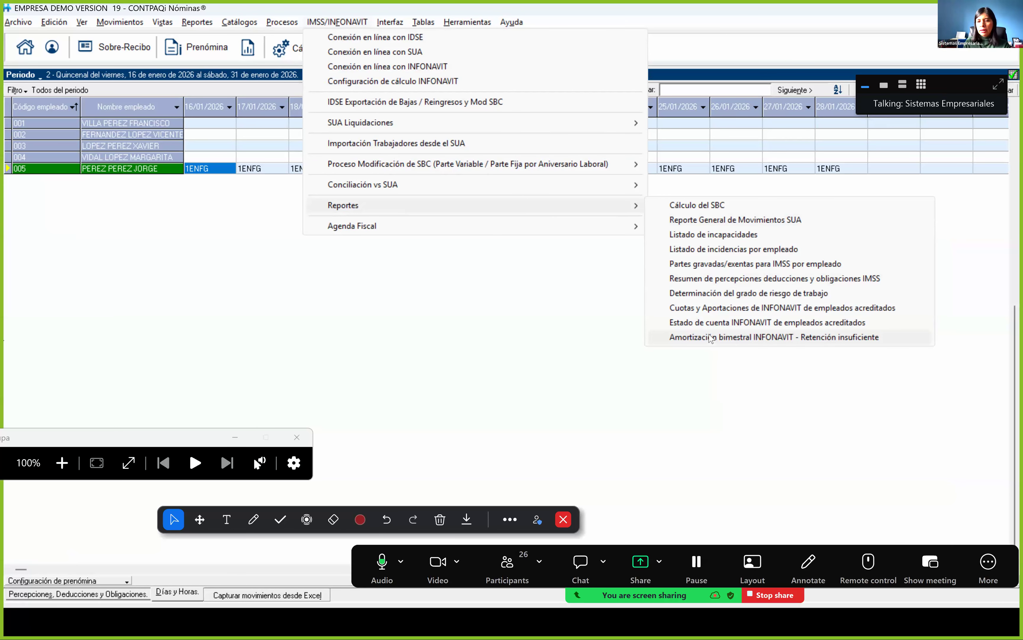
pyautogui.click(807, 337)
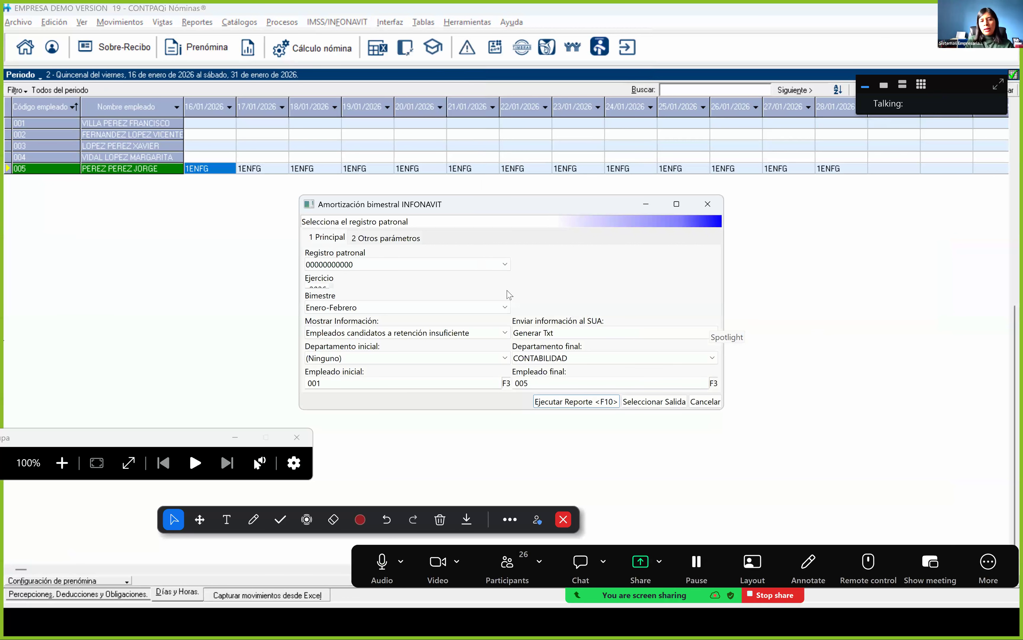
# - Run the report for the company's employer registration and bimester Enero-Febrero, with Generar Txt as the way to send information to the SUA
pyautogui.click(504, 267)
pyautogui.click(410, 289)
pyautogui.click(356, 303)
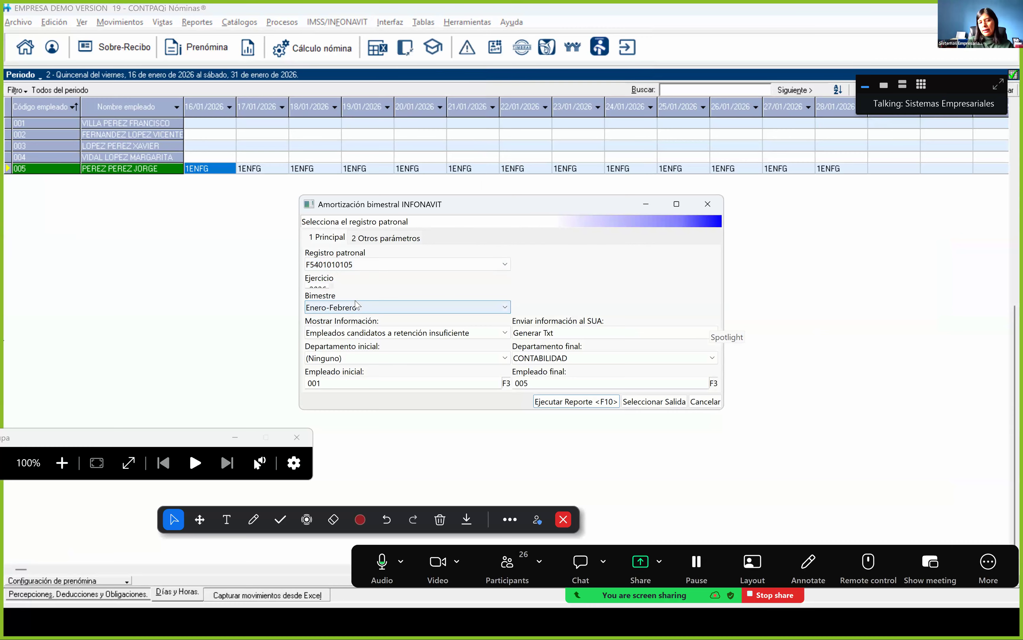
pyautogui.press('Tab')
pyautogui.press('Tab')
pyautogui.click(569, 335)
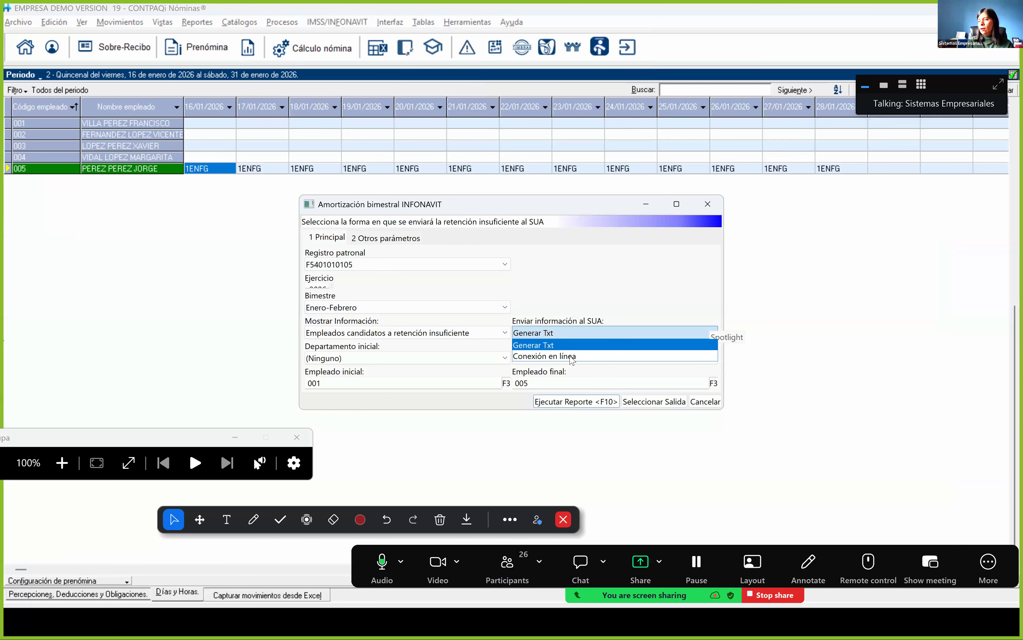
pyautogui.click(555, 351)
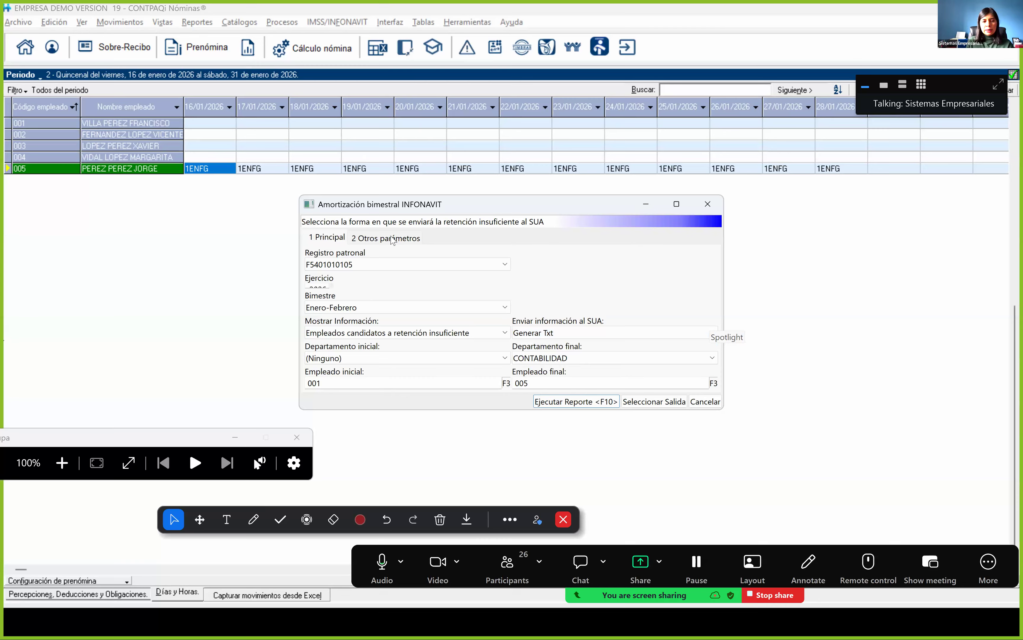
pyautogui.click(576, 406)
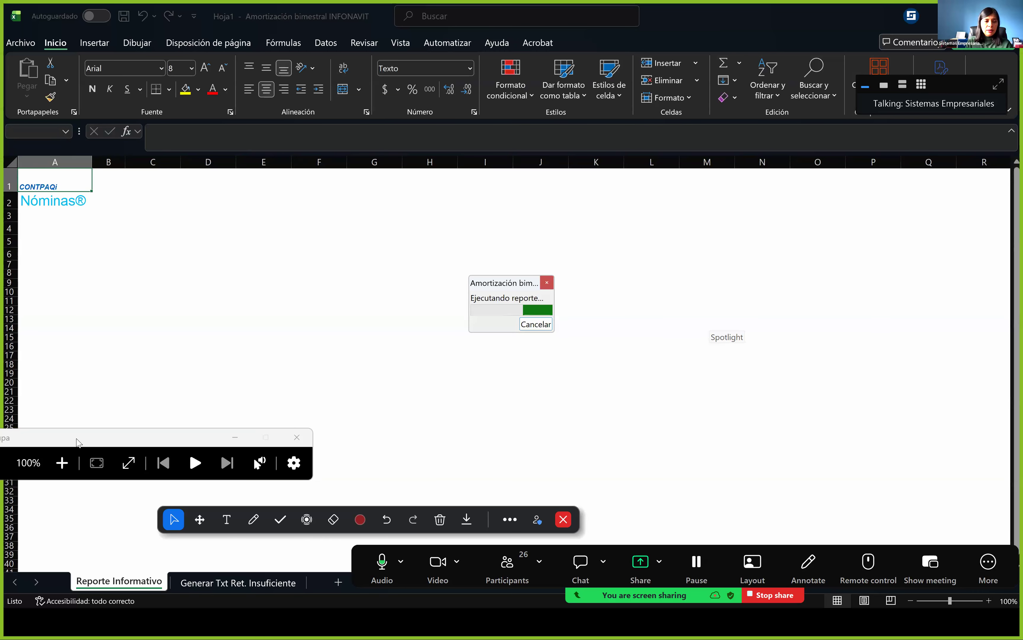
# - Examine the employee's period type, Periodo inicial, Periodo final and Departamento in the Reporte Informativo sheet
pyautogui.moveTo(77, 442); pyautogui.dragTo(705, 8)
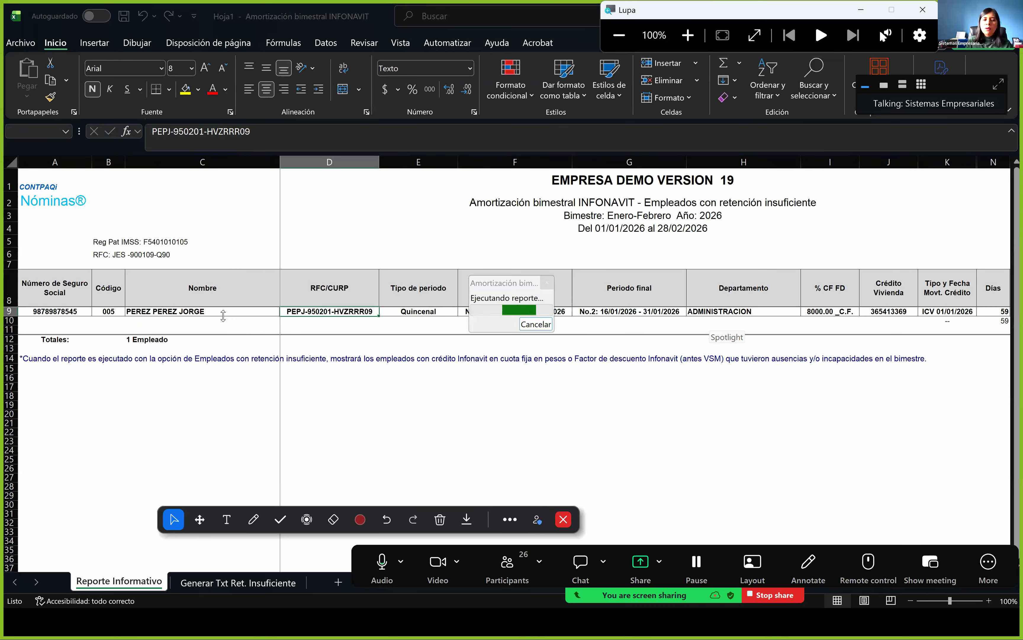
pyautogui.click(120, 583)
pyautogui.click(201, 312)
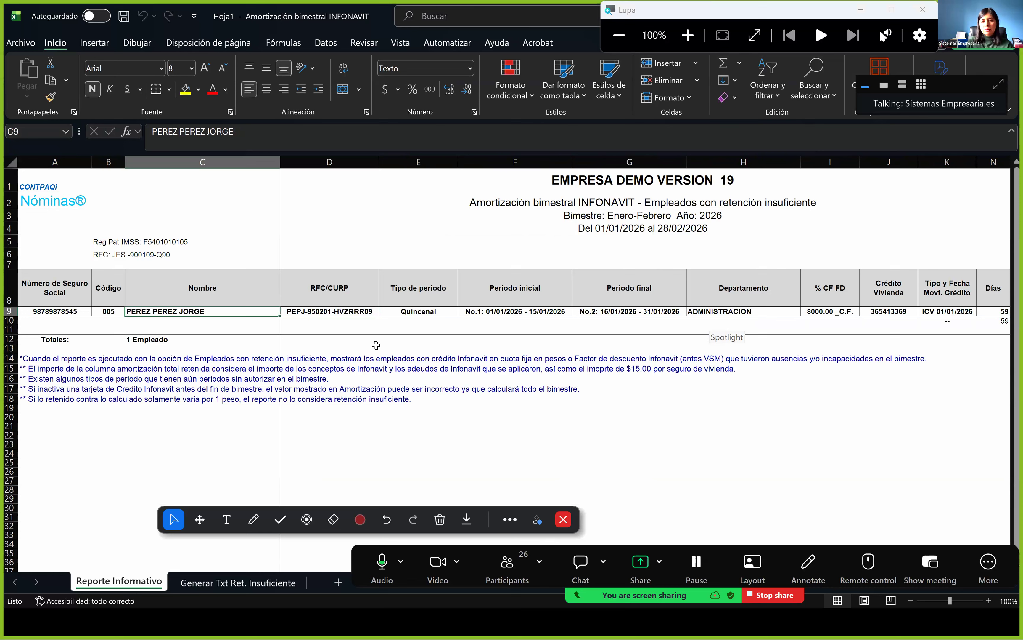
pyautogui.keyDown('ctrl'); pyautogui.scroll(2, 380, 344); pyautogui.keyUp('ctrl')
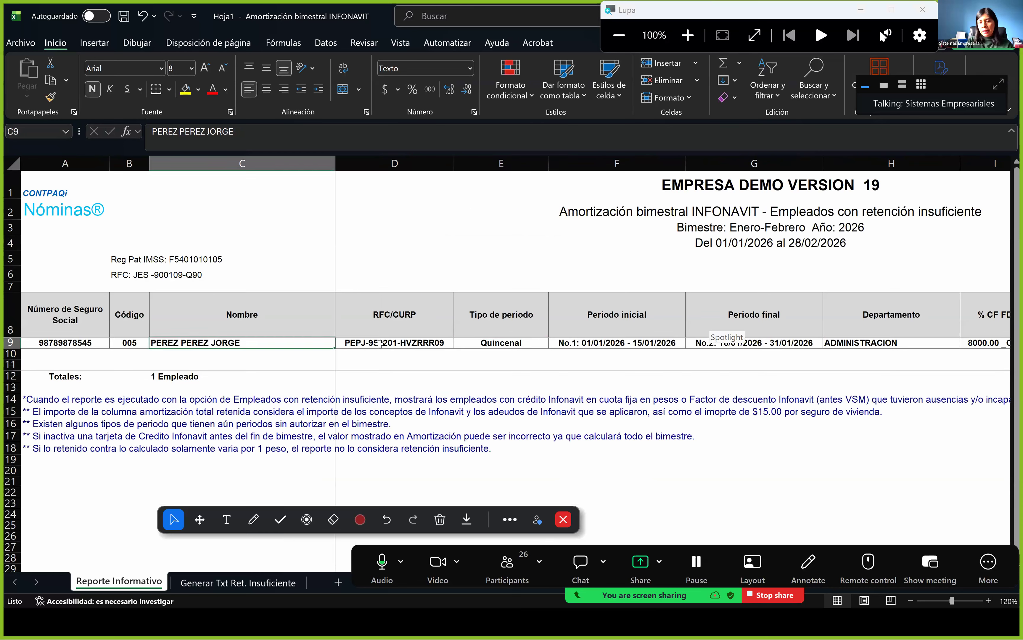
pyautogui.press('Right')
pyautogui.press('Right')
pyautogui.press('Right')
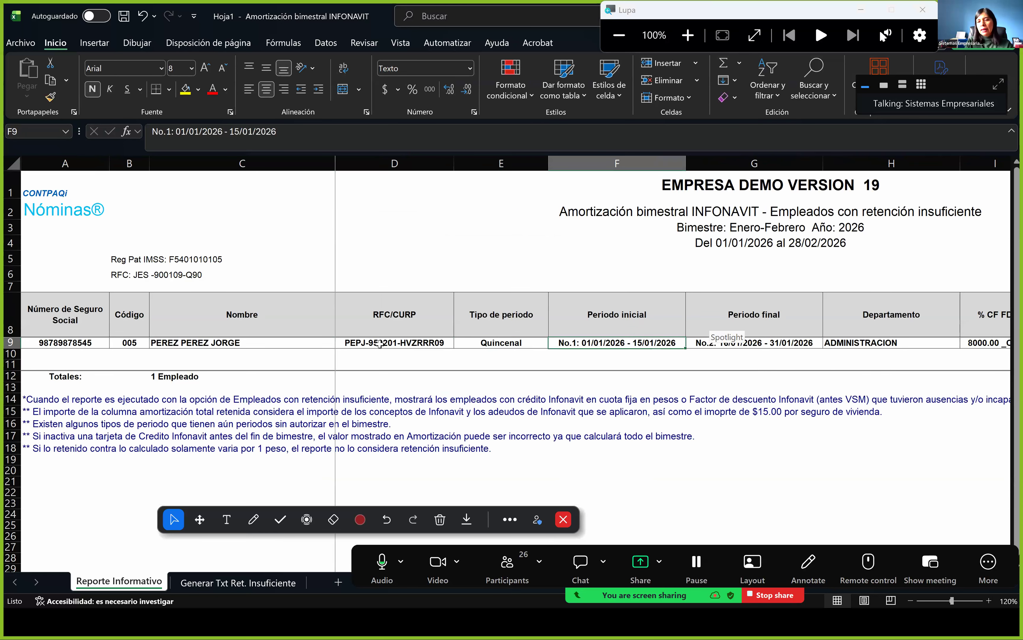
pyautogui.press('Right')
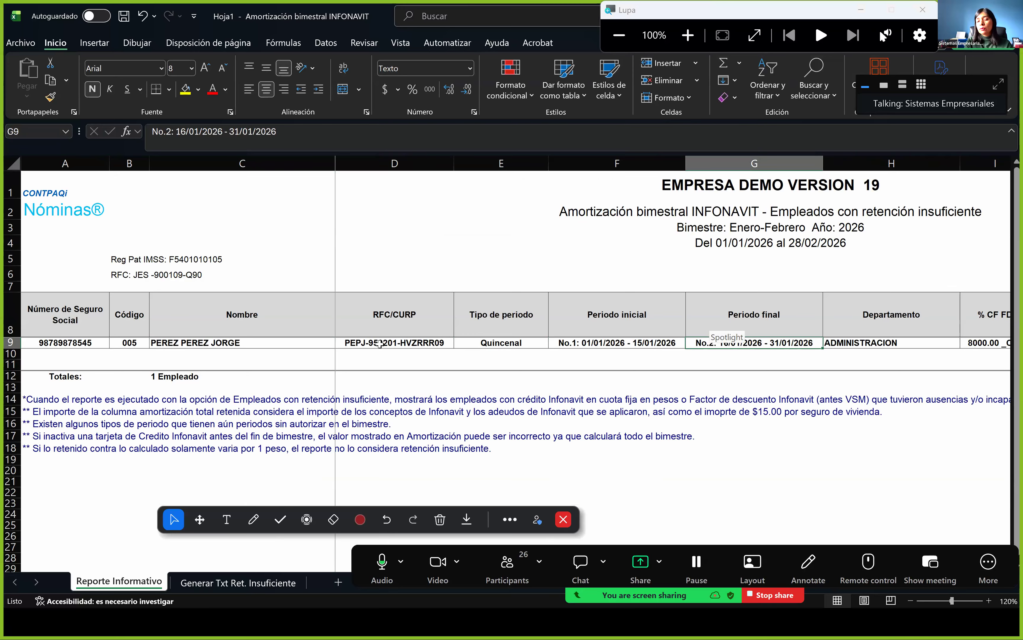
pyautogui.press('Right')
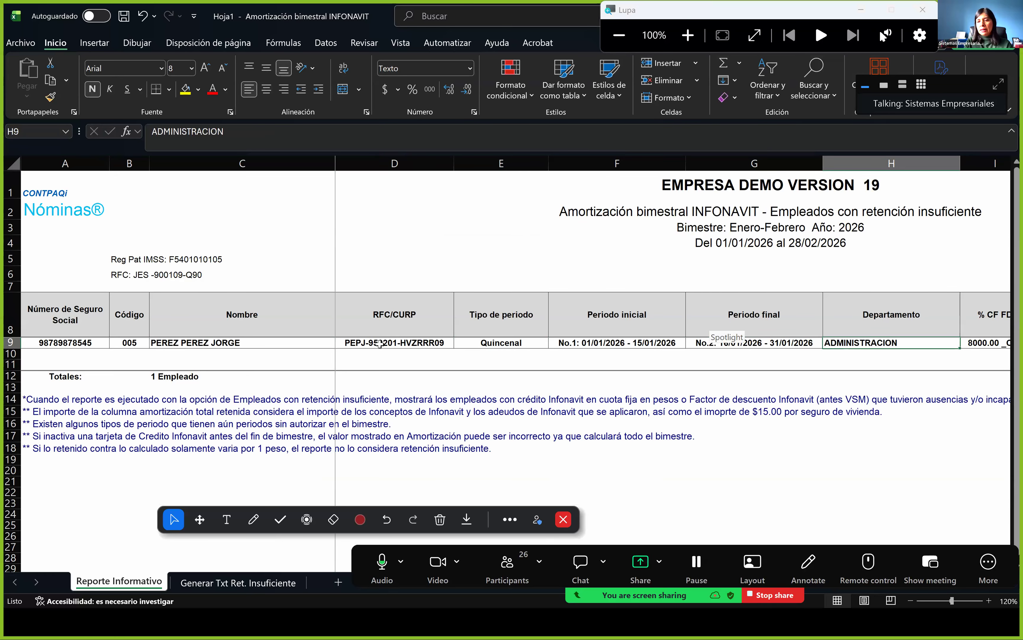
# - Examine the employee's % CF FD, Crédito Vivienda, Tipo y Fecha Movt. Crédito, Días, SDI and Inc. columns
pyautogui.press('Right')
pyautogui.press('Right')
pyautogui.press('Right')
pyautogui.press('Right')
pyautogui.press('Left')
pyautogui.press('Left')
pyautogui.press('Left')
pyautogui.press('Left')
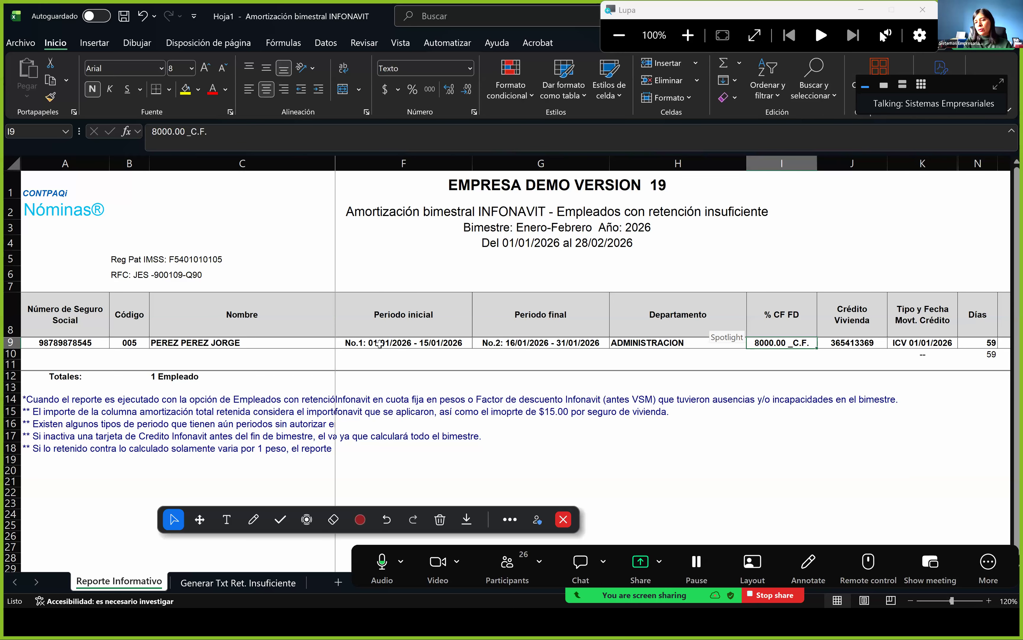
pyautogui.press('Right')
pyautogui.press('Right')
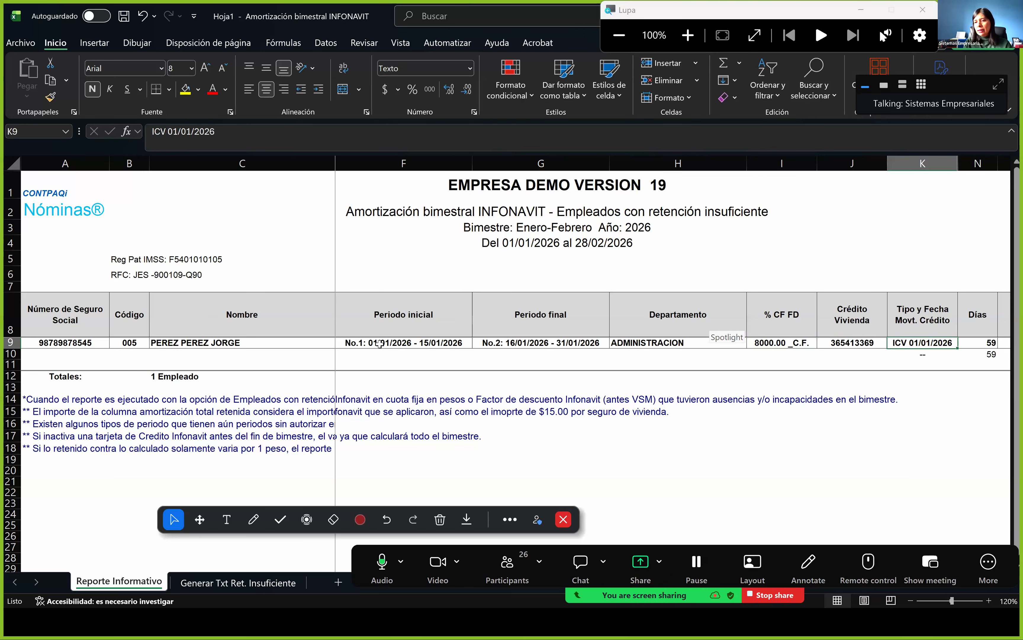
pyautogui.press('Right')
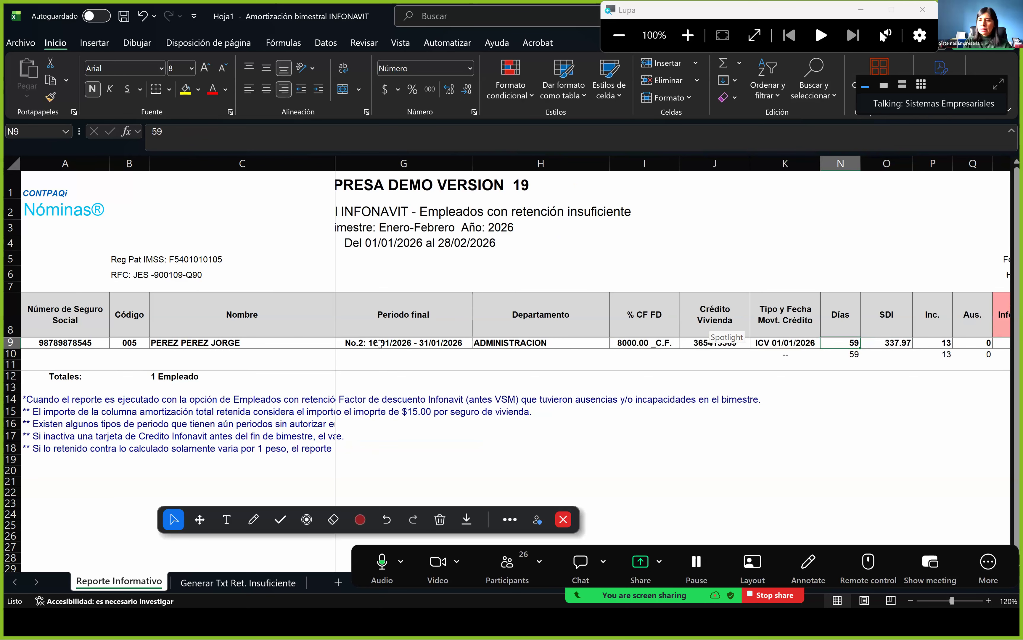
pyautogui.press('Right')
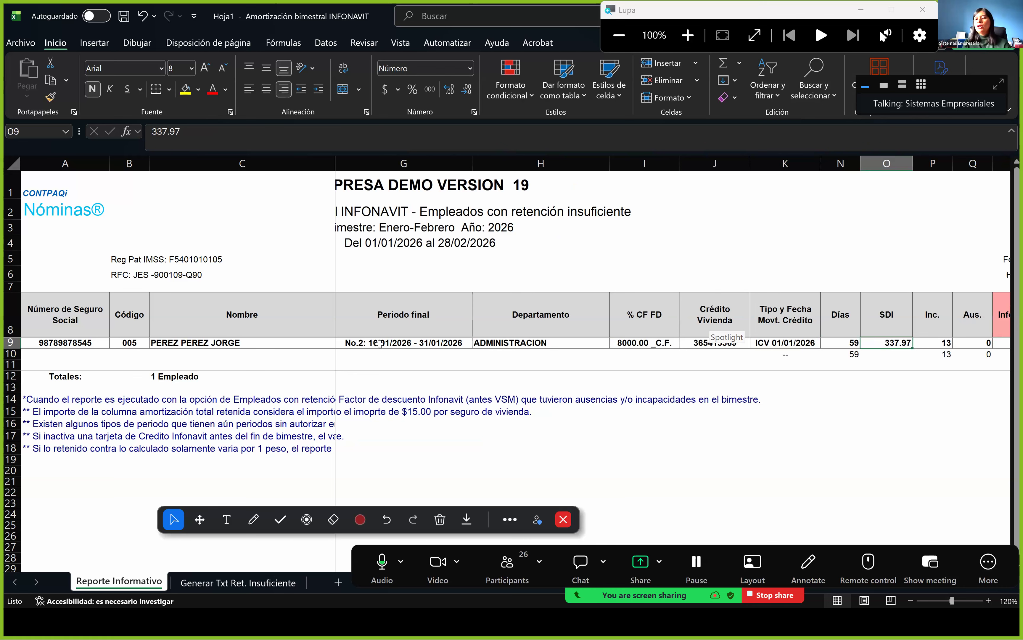
pyautogui.press('Right')
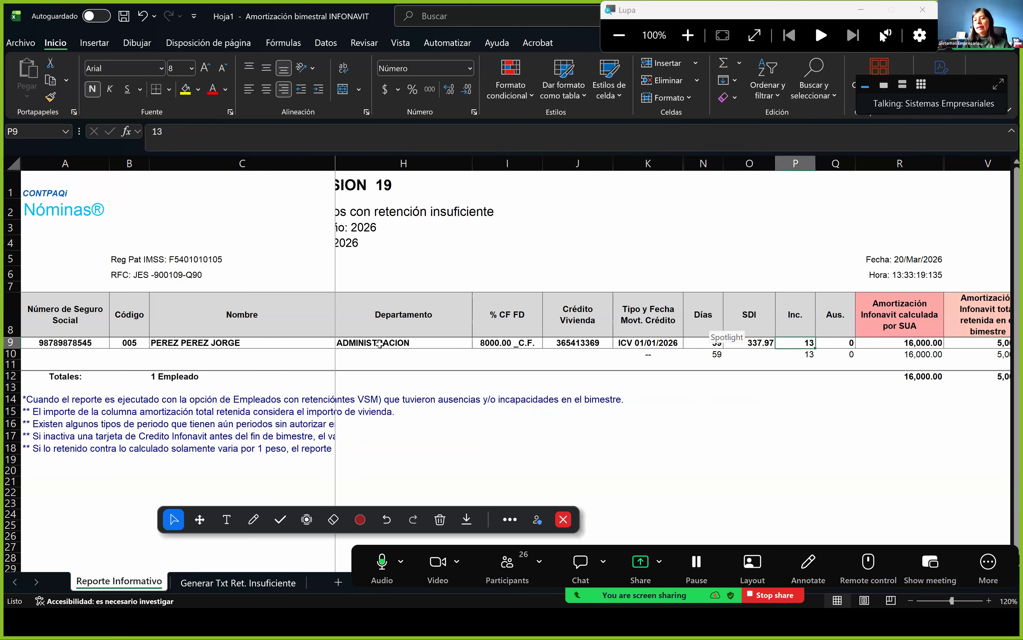
# - Compare the amortization calculated by SUA with the total withheld in the bimester and the Diferencia column
pyautogui.press('Right')
pyautogui.press('Right')
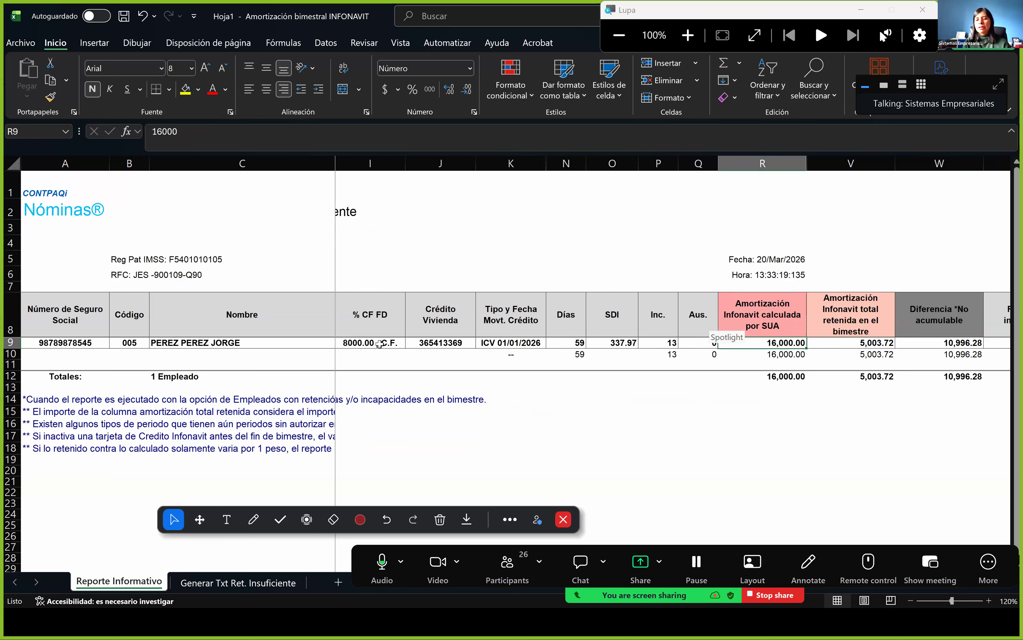
pyautogui.press('Right')
pyautogui.press('Right')
pyautogui.press('Left')
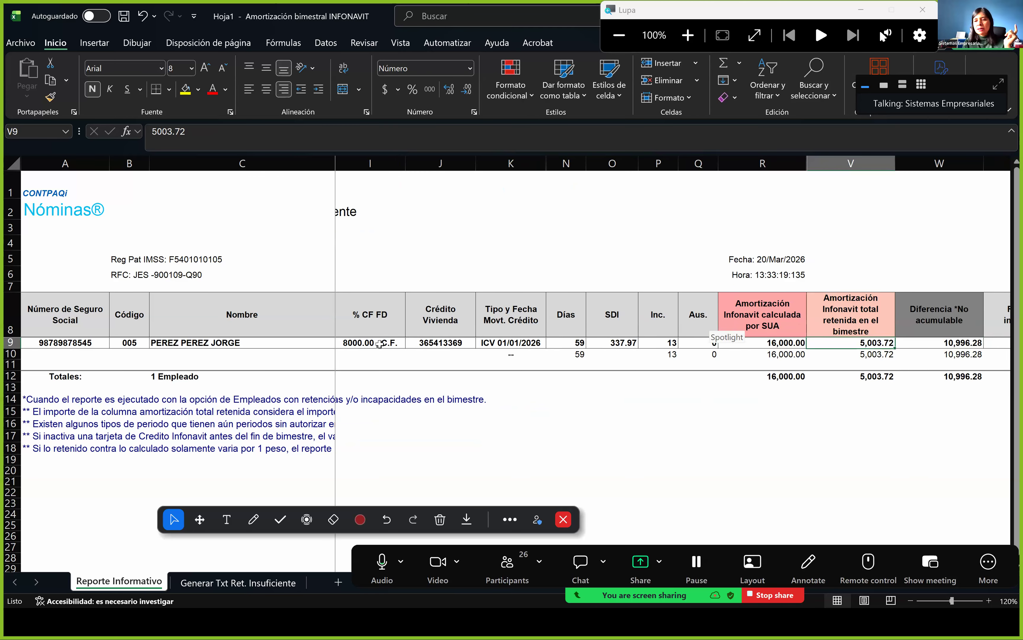
pyautogui.press('Right')
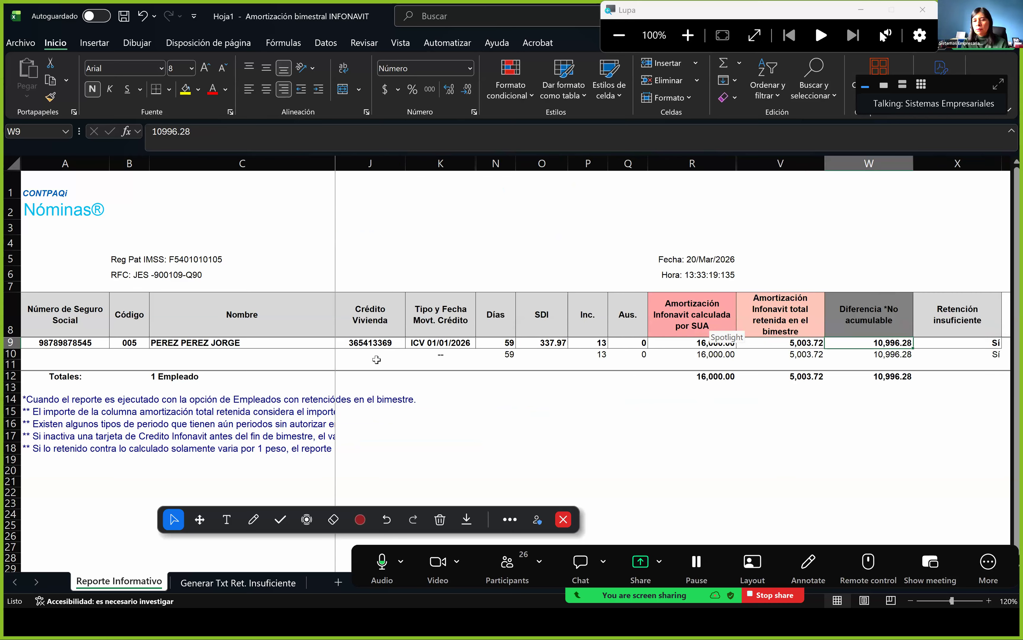
pyautogui.press('Left')
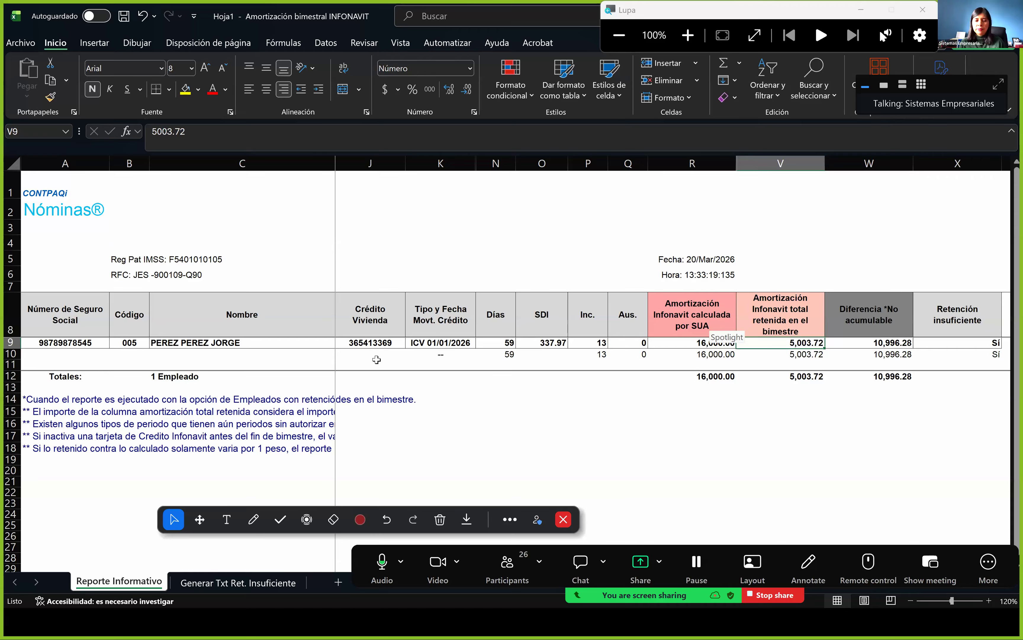
# - Open the Generar Txt Ret. Insuficiente sheet and review the presentation slides on the Art29 file and SUA's Ajuste Amortización window
pyautogui.click(277, 587)
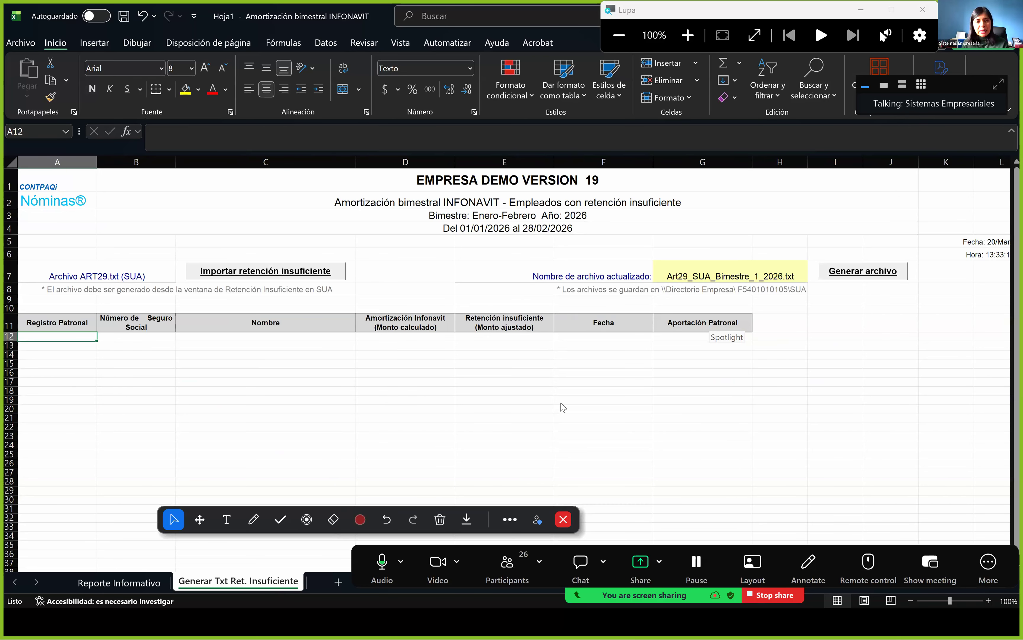
pyautogui.hotkey('alt', 'Tab')
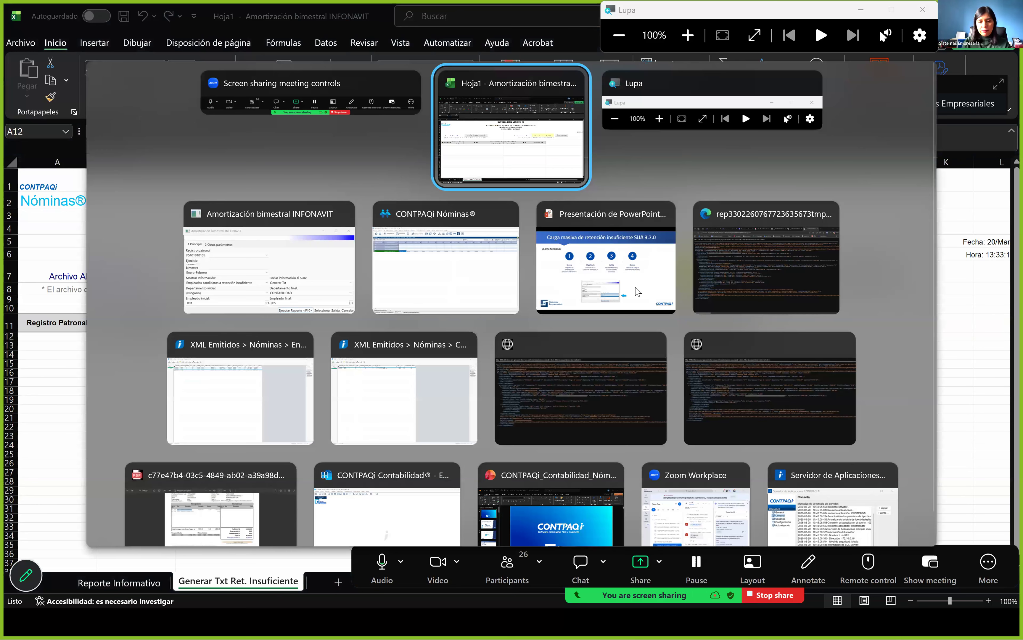
pyautogui.click(639, 291)
pyautogui.click(638, 292)
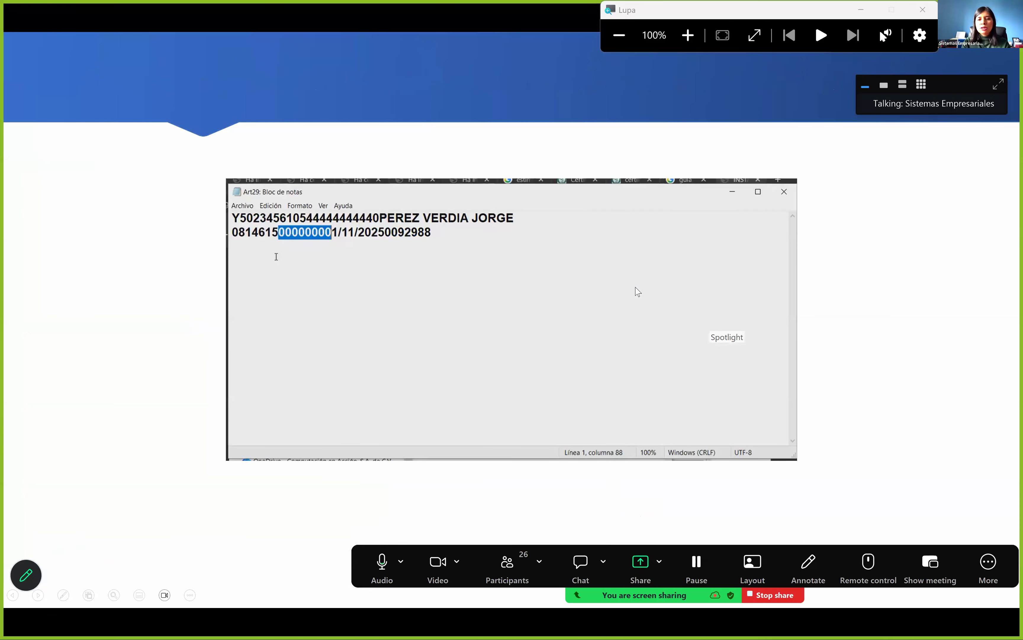
pyautogui.click(638, 292)
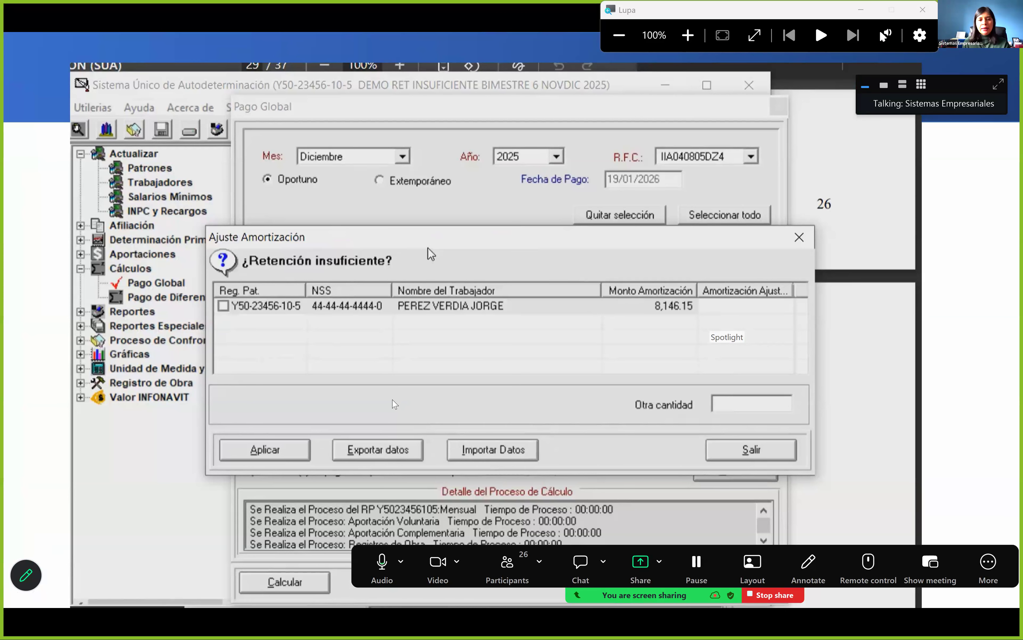
# - Try to generate the Art29_SUA_Bimestre_1_2026.txt file from the Generar Txt Ret. Insuficiente sheet and compare it with the slide of SUA's Ajuste Amortización window
pyautogui.hotkey('alt', 'Tab')
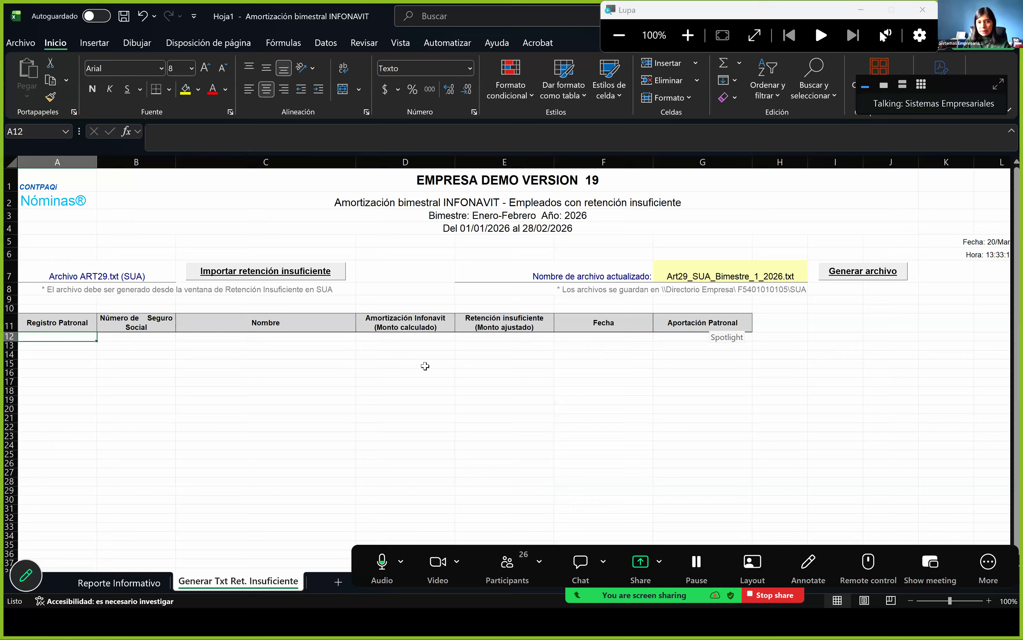
pyautogui.click(859, 274)
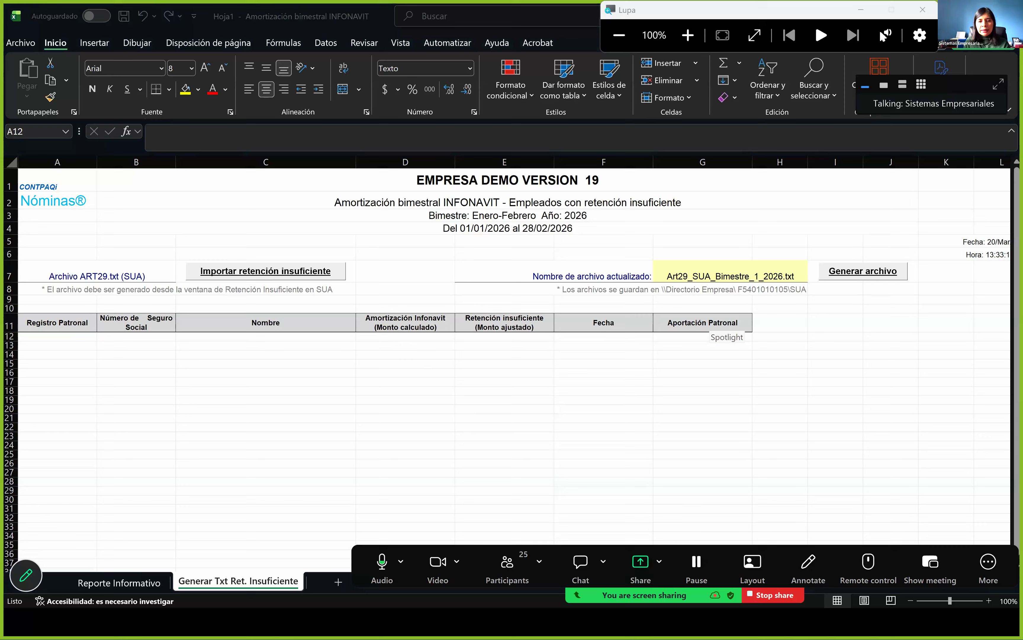
pyautogui.hotkey('alt', 'Tab')
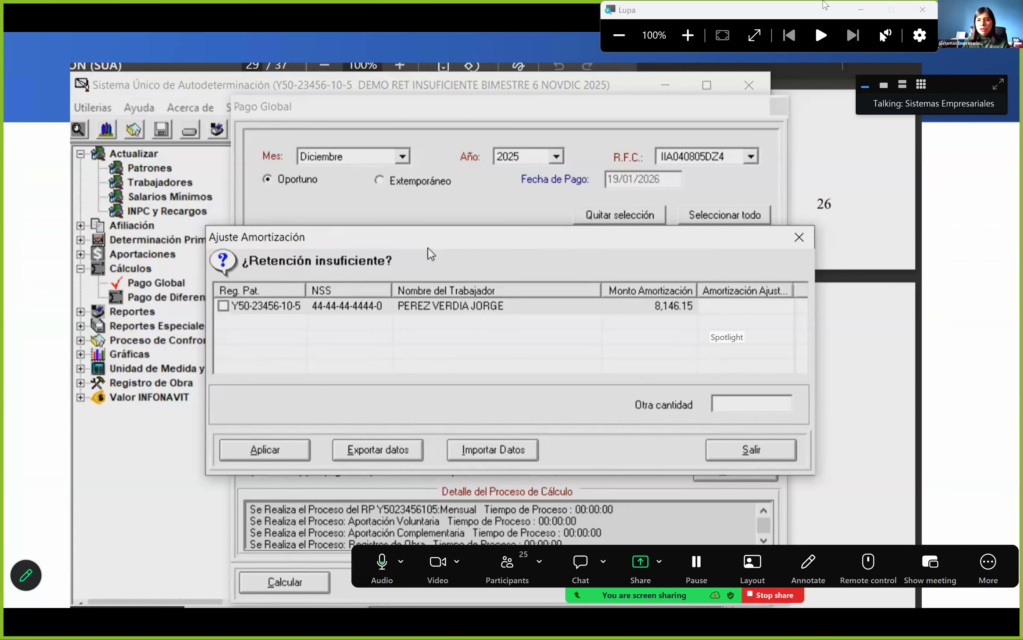
pyautogui.hotkey('alt', 'Tab')
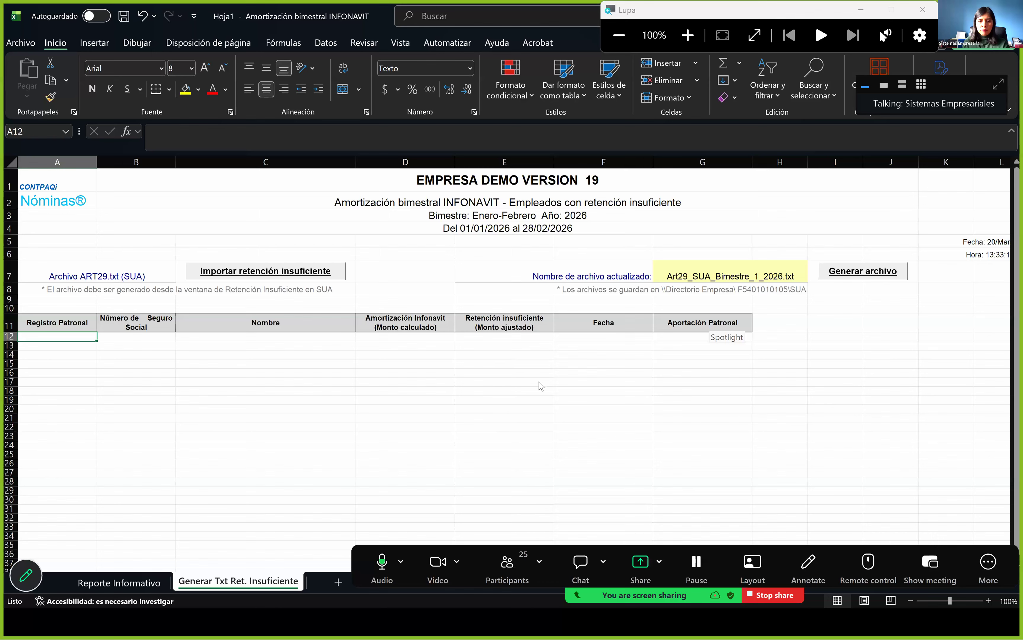
# - Close the report workbook without saving and run the Amortización bimestral INFONAVIT report for Enero-Febrero with Conexión en línea as the SUA sending method
pyautogui.hotkey('alt', 'F4')
pyautogui.click(543, 384)
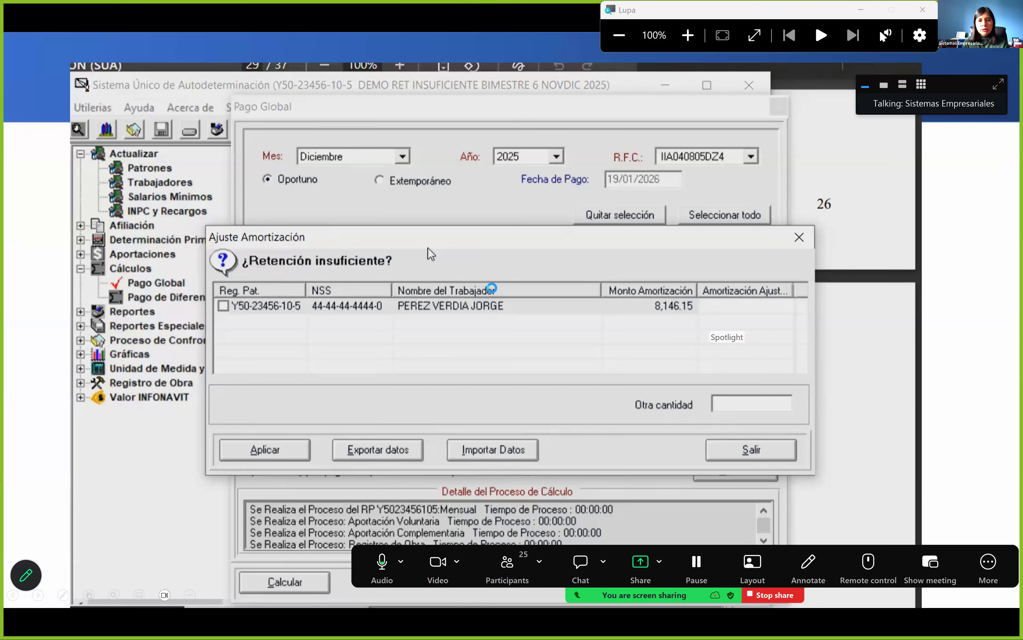
pyautogui.hotkey('alt', 'Tab')
pyautogui.hotkey('alt', 'Tab')
pyautogui.hotkey('alt', 'Tab')
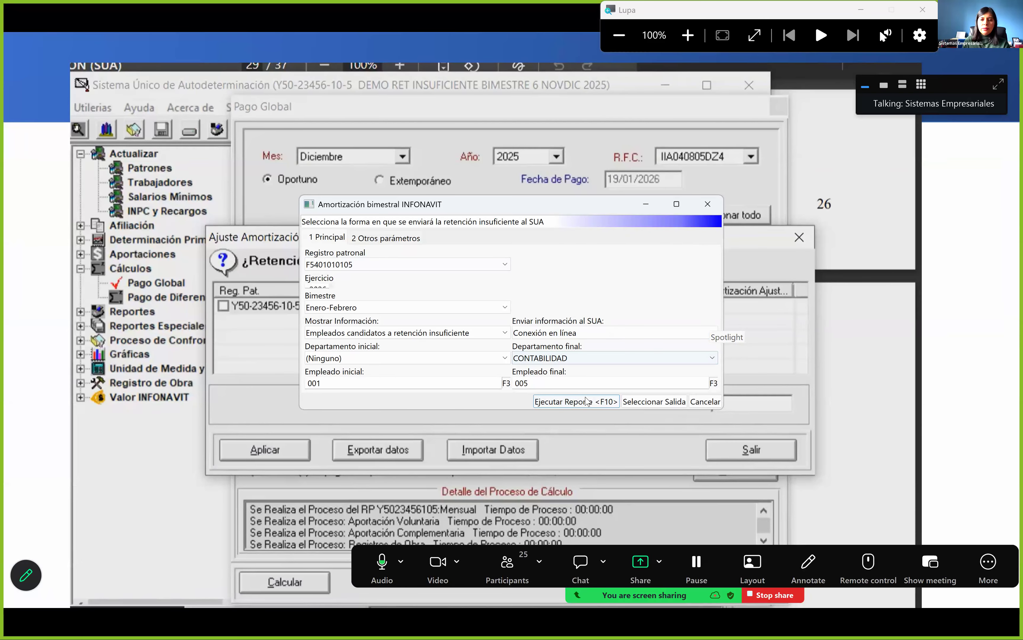
pyautogui.click(586, 400)
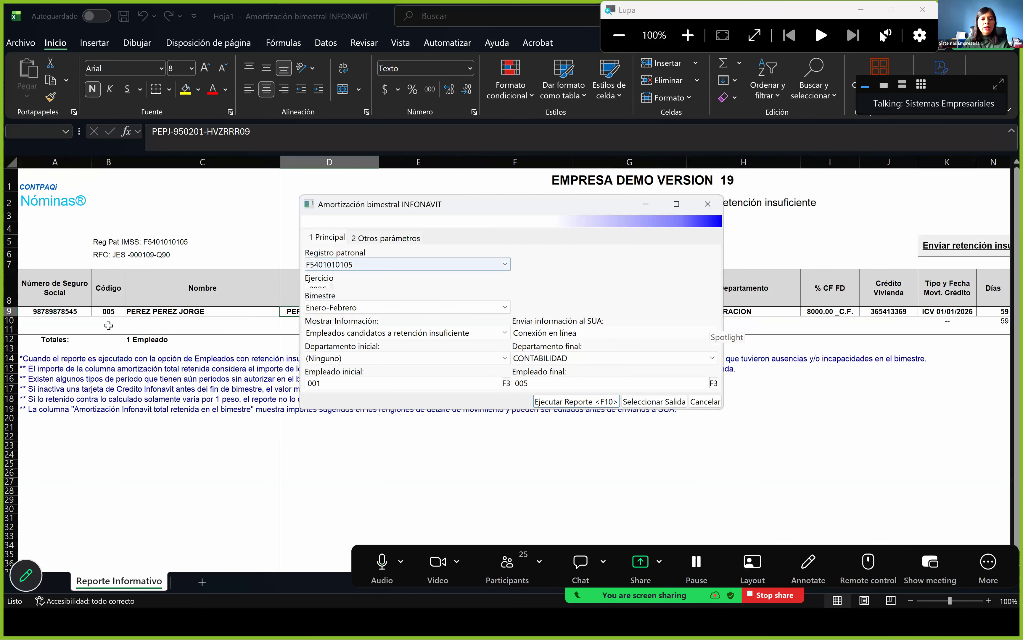
# - Examine the employee's row in the Reporte Informativo sheet, from Número de Seguro Social through the amortization and Diferencia columns
pyautogui.click(82, 311)
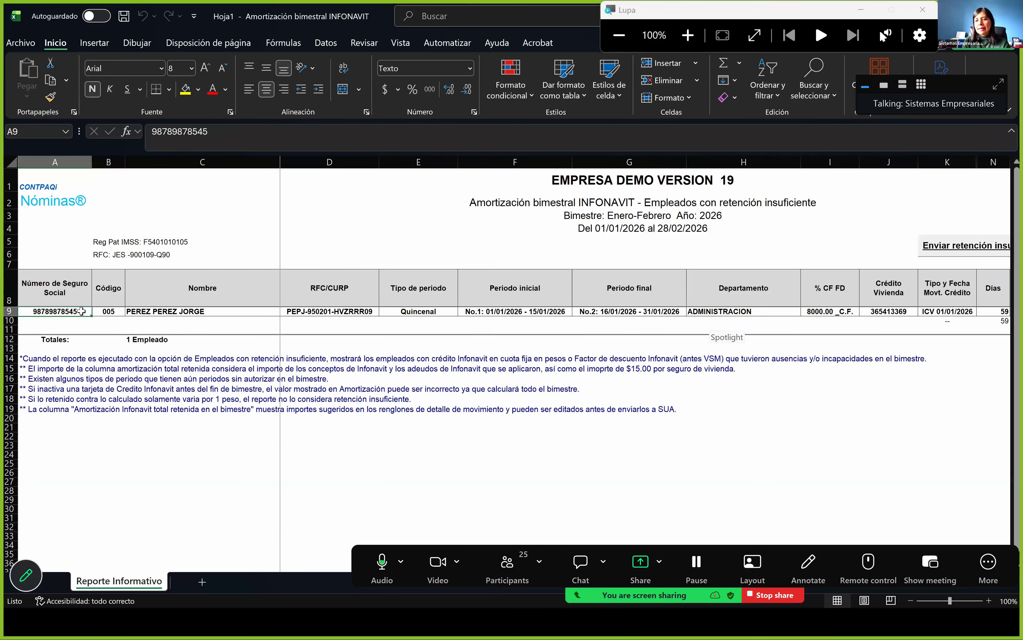
pyautogui.press('Right')
pyautogui.press('Right')
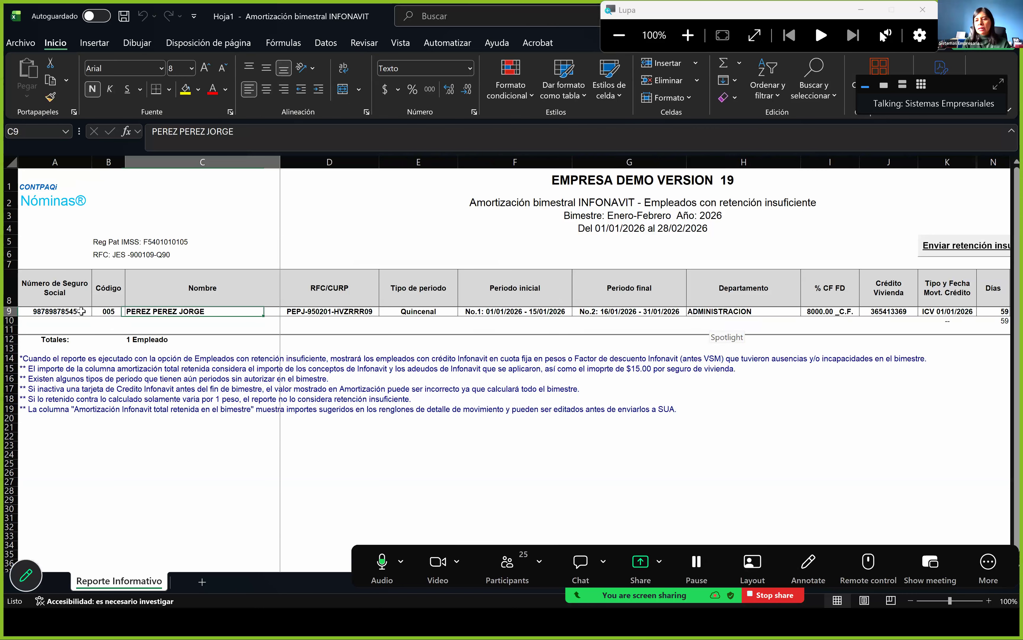
pyautogui.press('Right')
pyautogui.press('Right')
pyautogui.press('Right')
pyautogui.press('Right')
pyautogui.press('Right')
pyautogui.press('Right')
pyautogui.press('Right')
pyautogui.press('Right')
pyautogui.press('Right')
pyautogui.press('Right')
pyautogui.press('Right')
pyautogui.press('Right')
pyautogui.press('Right')
pyautogui.press('Right')
pyautogui.press('Right')
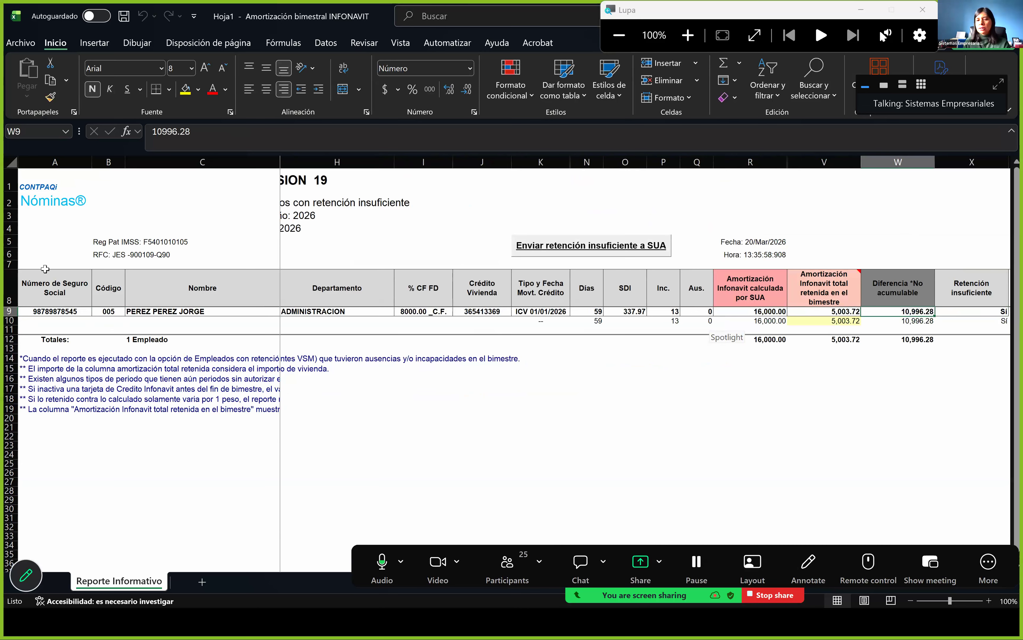
pyautogui.press('Left')
# - Try to send the insufficient withholding to SUA from the Reporte Informativo sheet, and close the workbook without saving
pyautogui.click(578, 248)
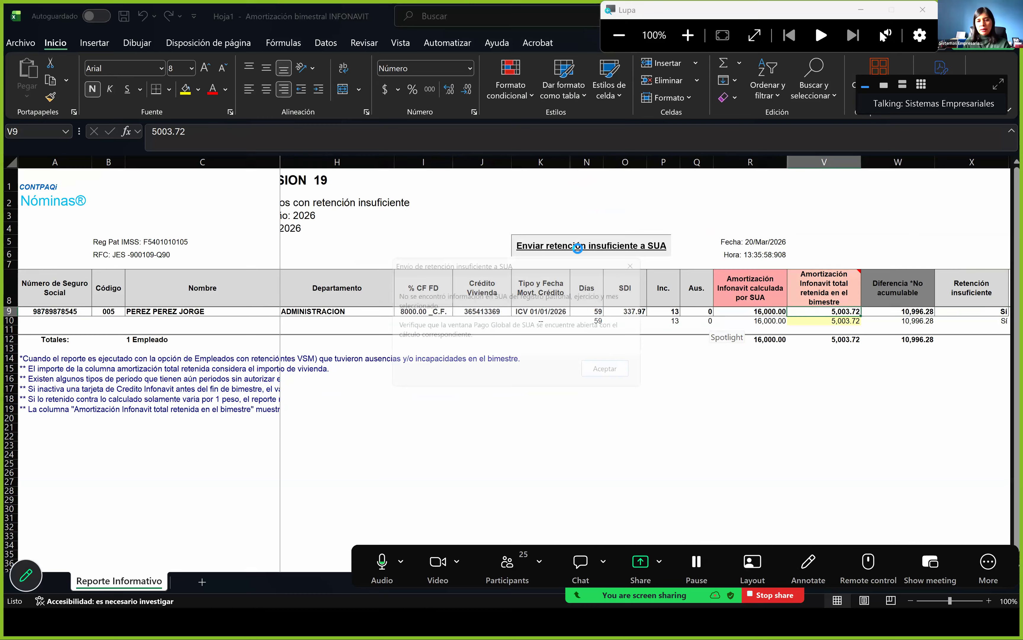
pyautogui.click(616, 374)
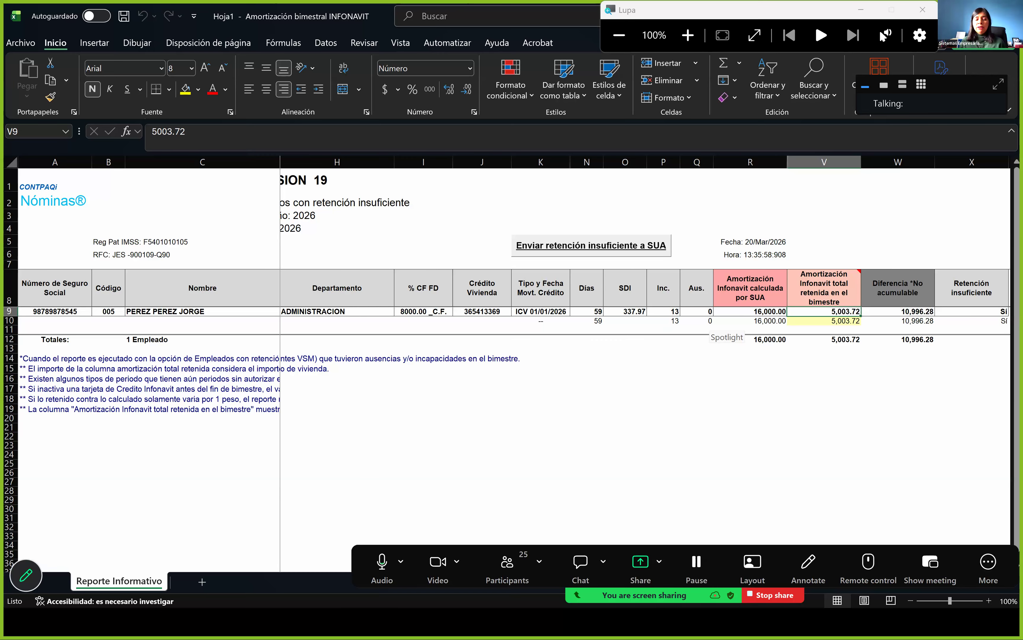
pyautogui.hotkey('alt', 'F4')
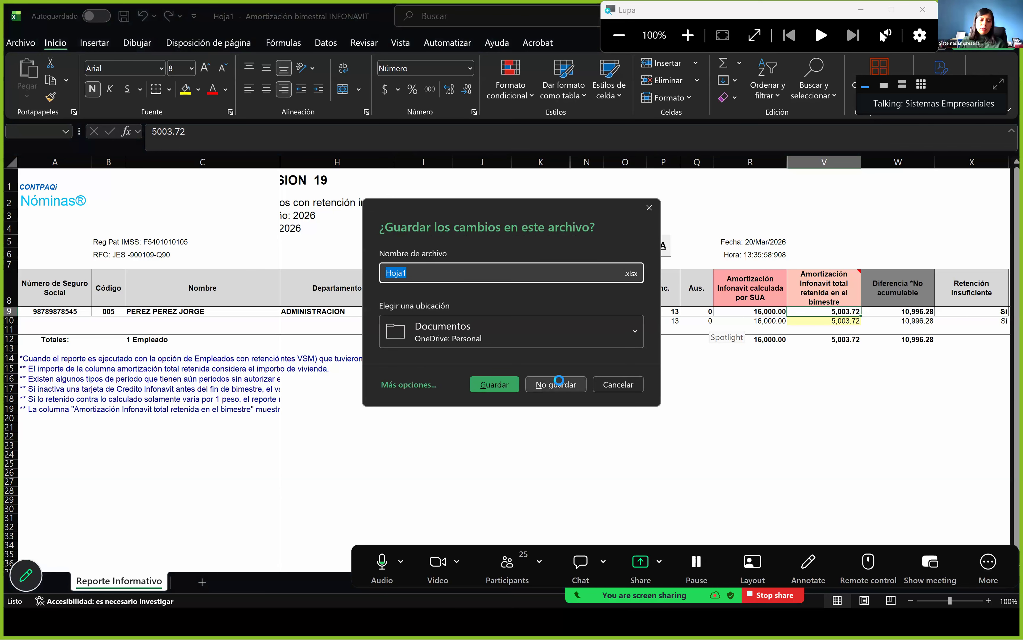
pyautogui.click(558, 384)
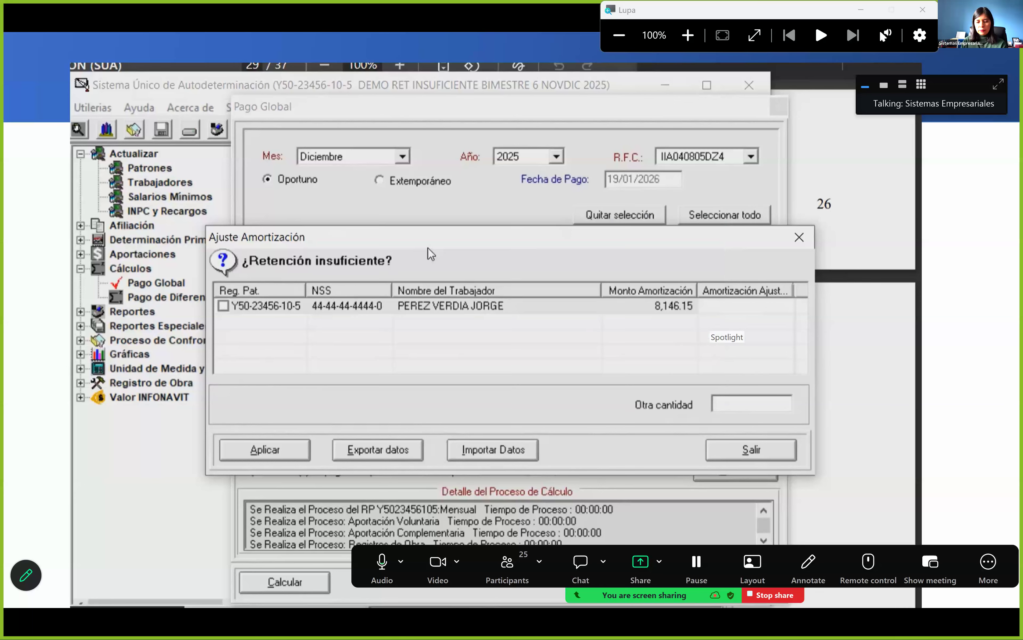
# - Return to the presentation and advance to the section on Nuevos conceptos para jubilación y pensionados en CONTPAQi Nóminas
pyautogui.hotkey('alt', 'Tab')
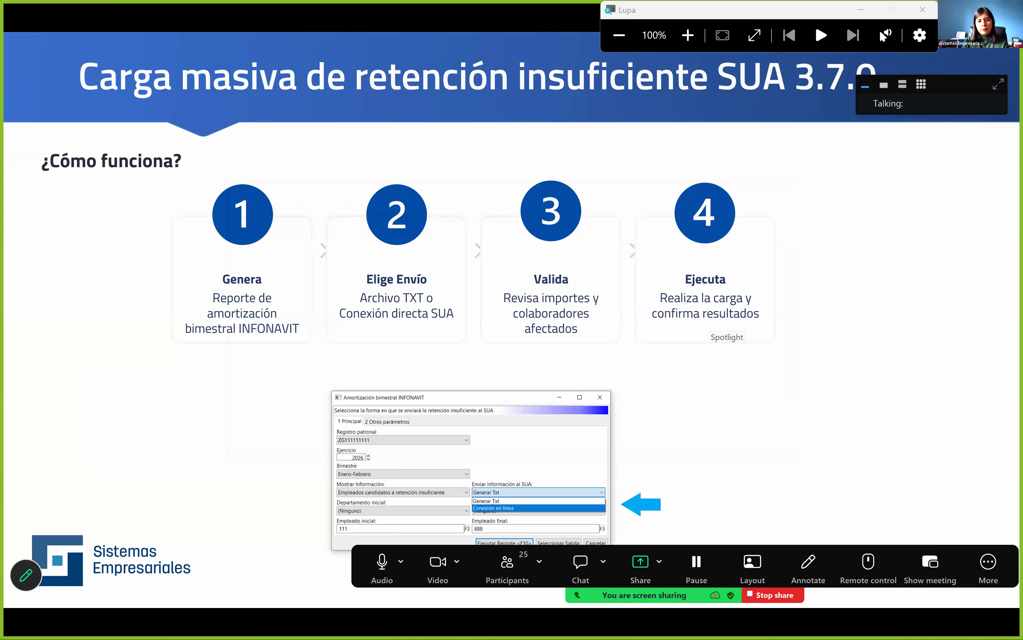
pyautogui.press('Right')
pyautogui.press('Right')
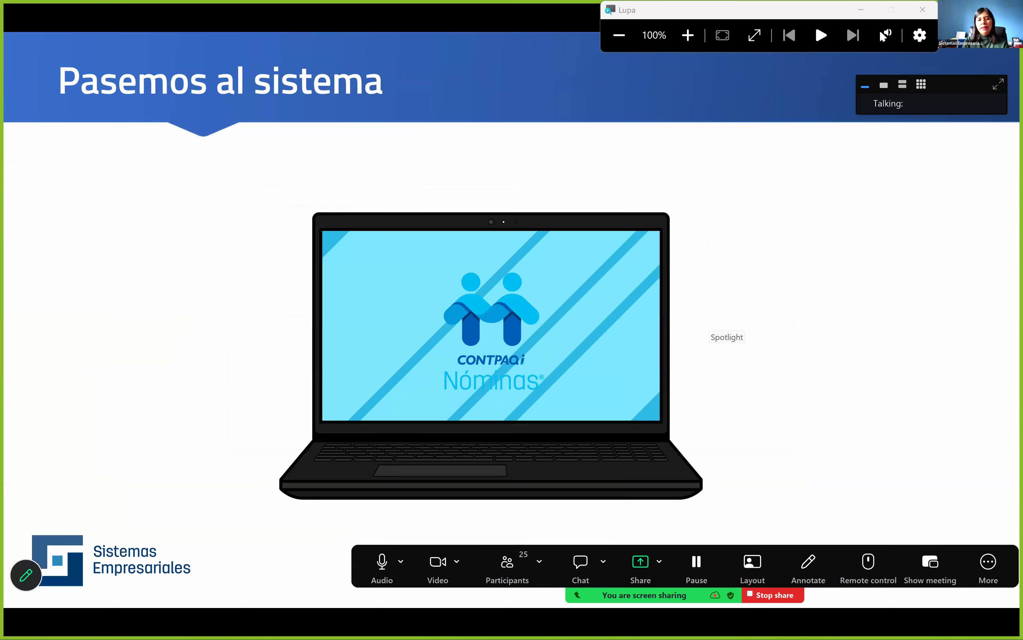
pyautogui.press('Right')
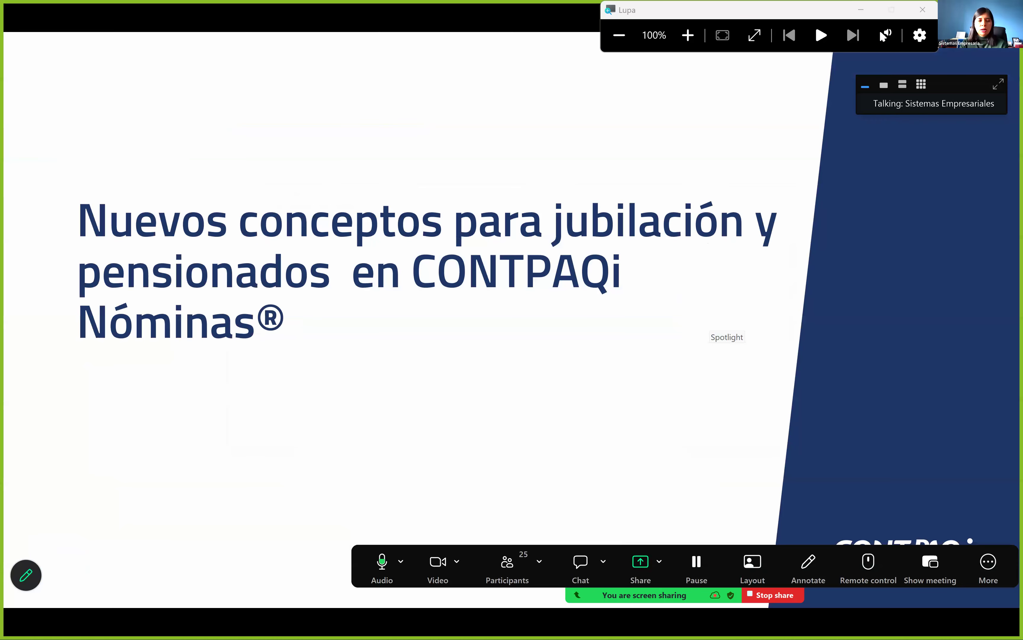
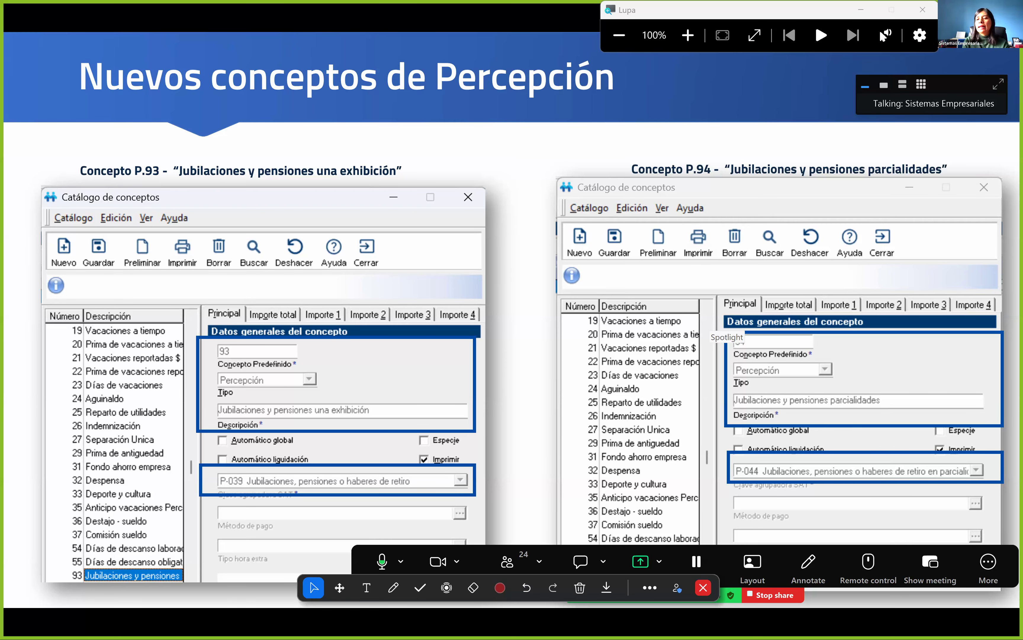
# - Review the slides on new perception concepts, the employee catalog configuration for regime 12, and the validations in the general payroll calculation
pyautogui.press('Right')
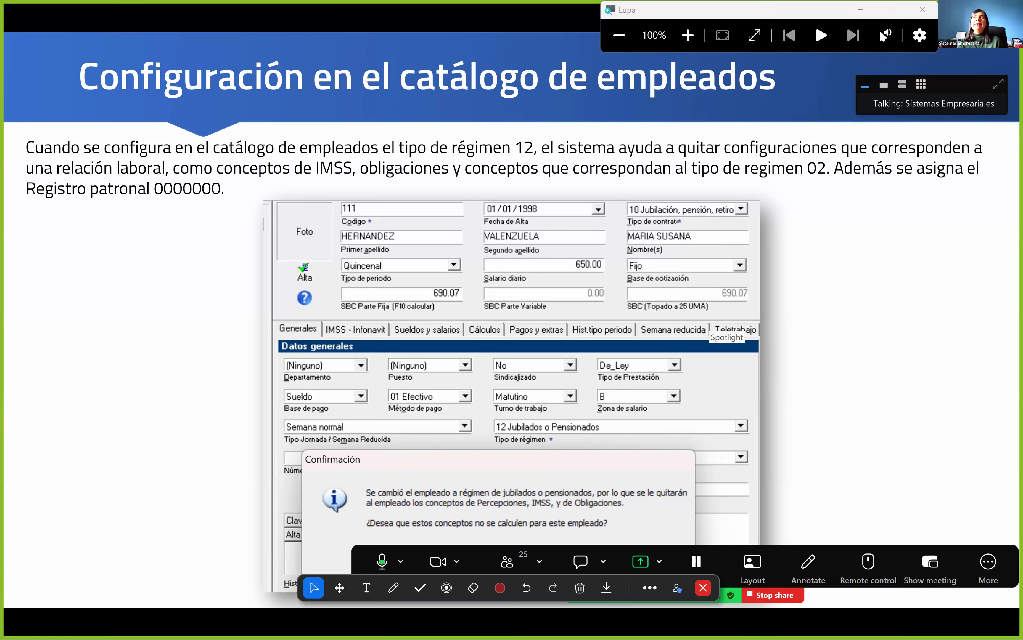
pyautogui.press('Right')
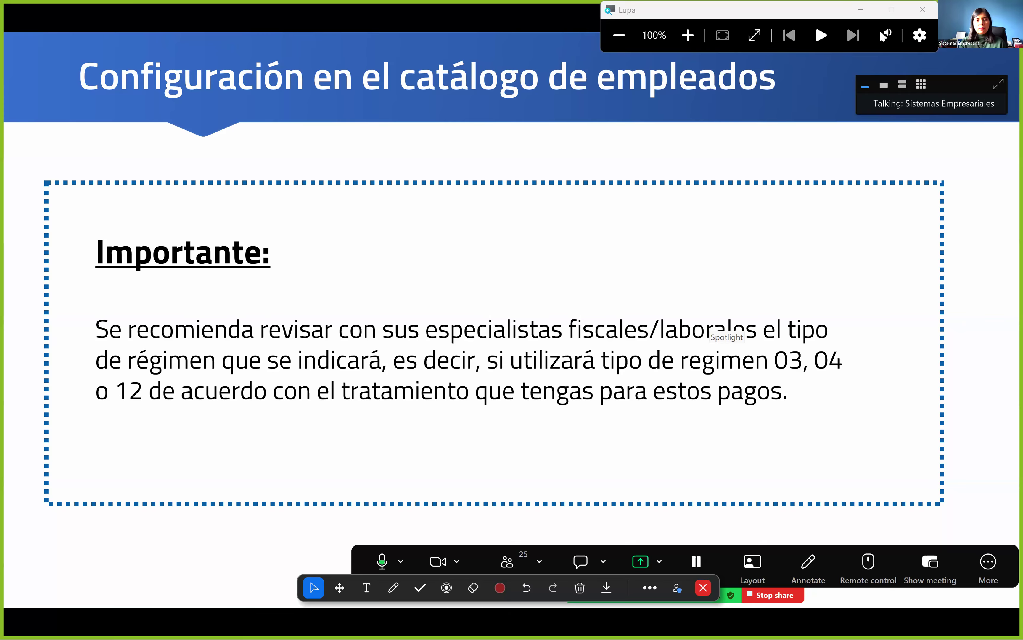
pyautogui.press('Right')
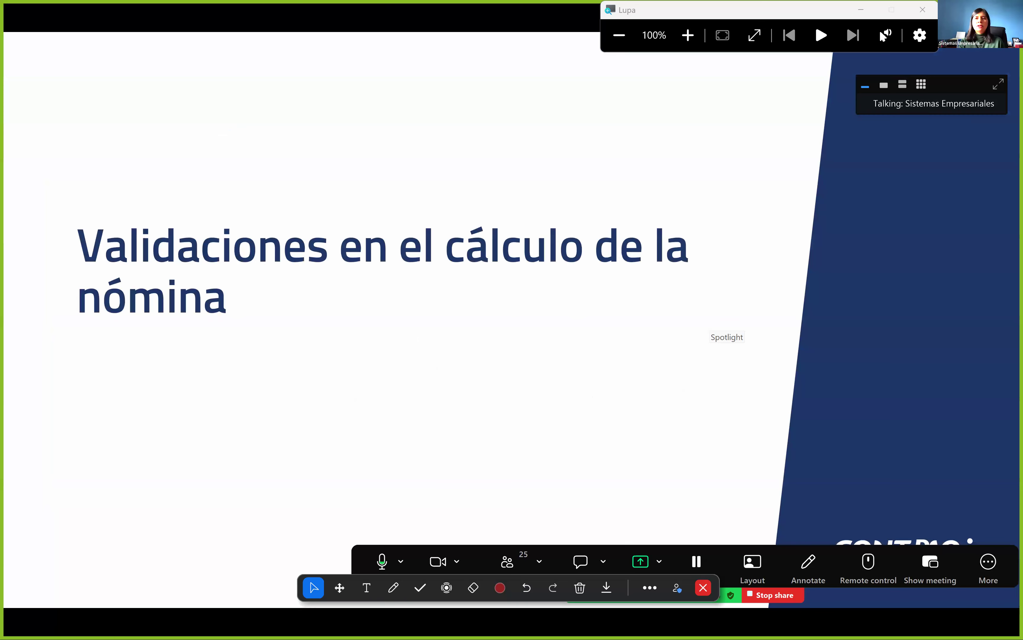
pyautogui.press('Right')
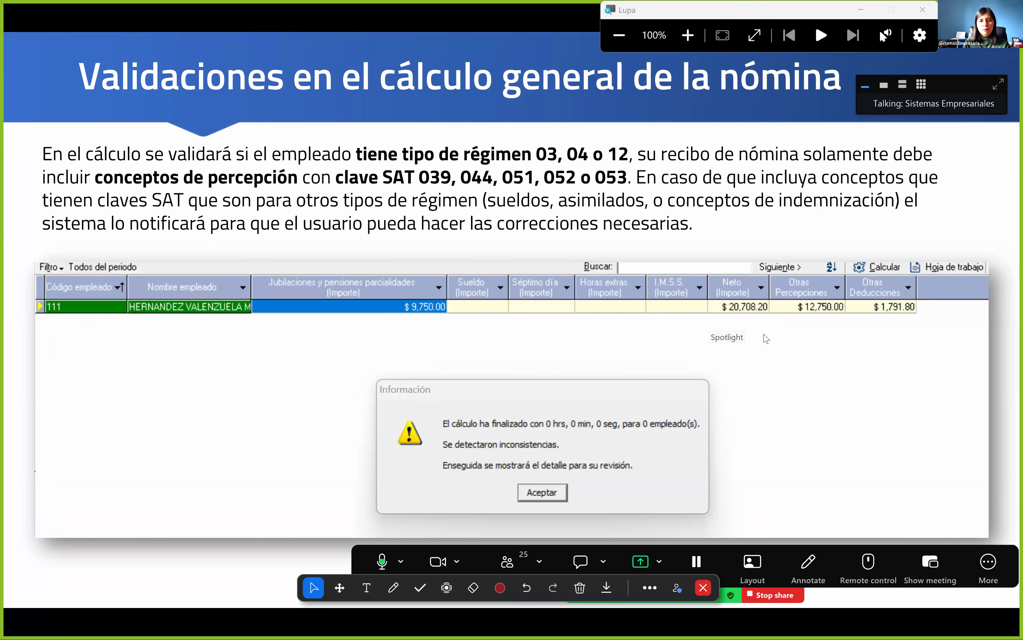
pyautogui.hotkey('alt', 'Tab')
pyautogui.hotkey('alt', 'Tab')
pyautogui.hotkey('alt', 'Tab')
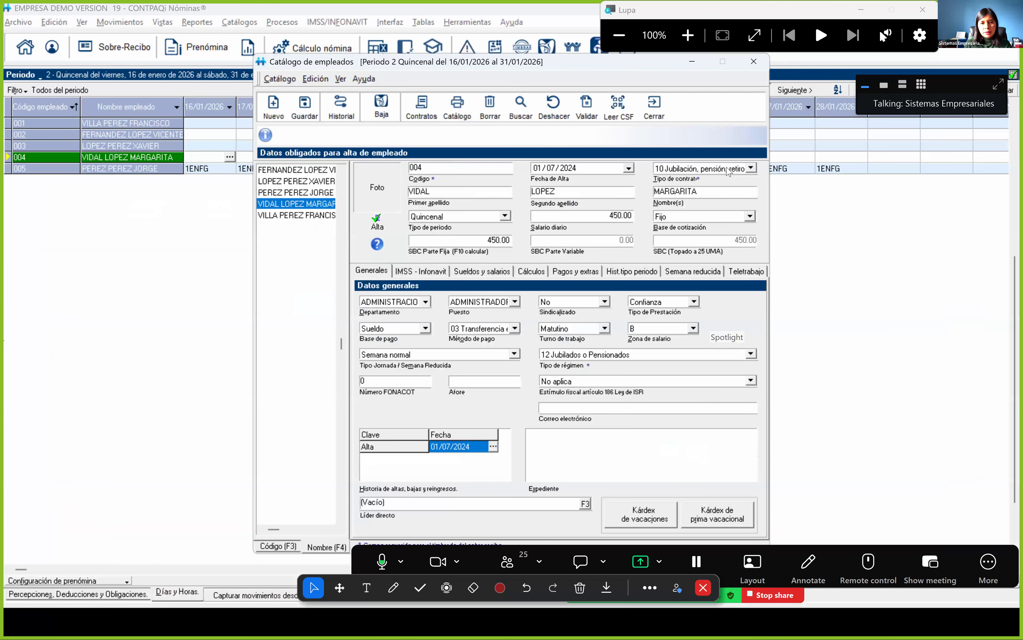
pyautogui.hotkey('alt', 'Tab')
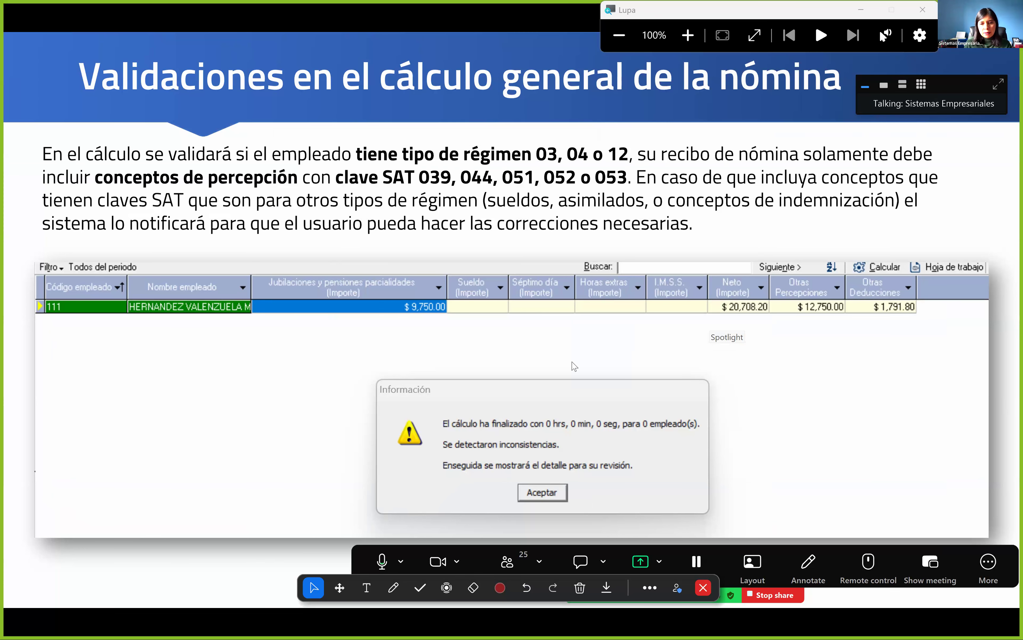
pyautogui.click(737, 292)
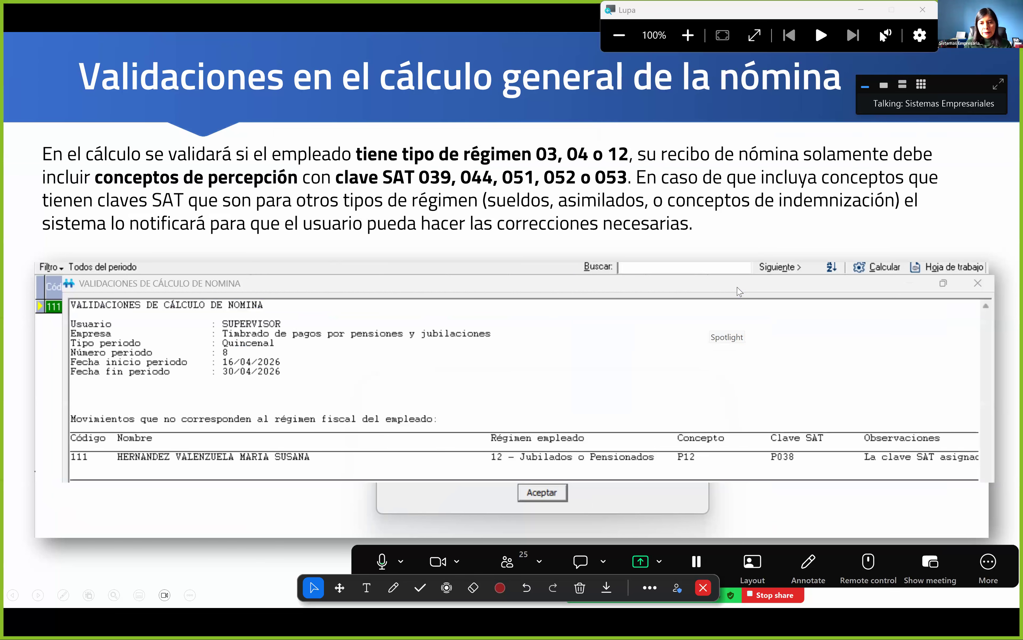
# - Switch to CONTPAQi Nóminas, decline removing the pensioner employee's concepts, and check the automatic concepts listed under Cálculos
pyautogui.hotkey('alt', 'Tab')
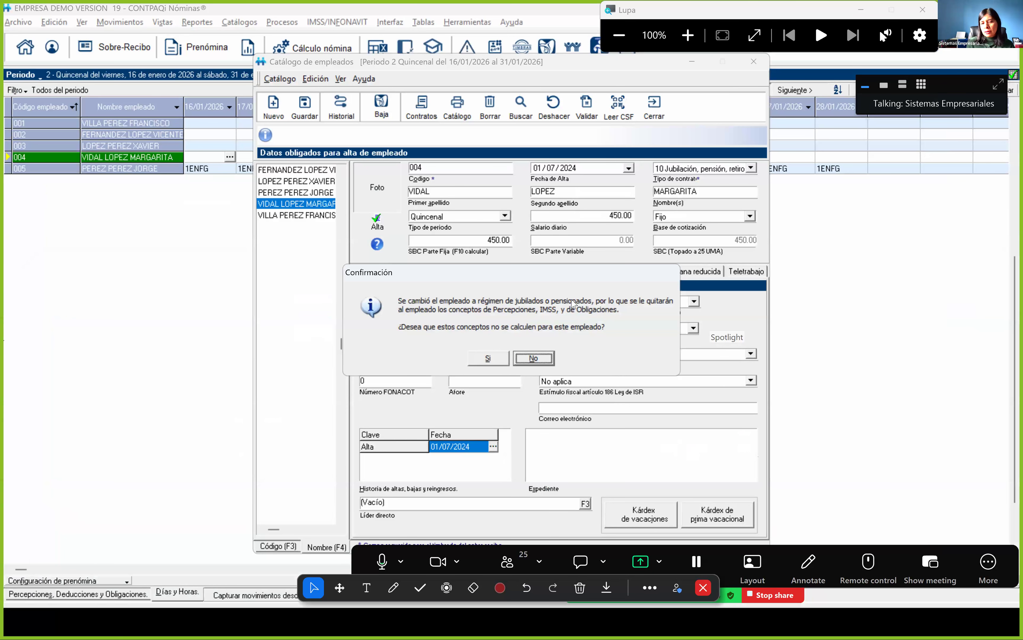
pyautogui.click(552, 358)
pyautogui.click(531, 271)
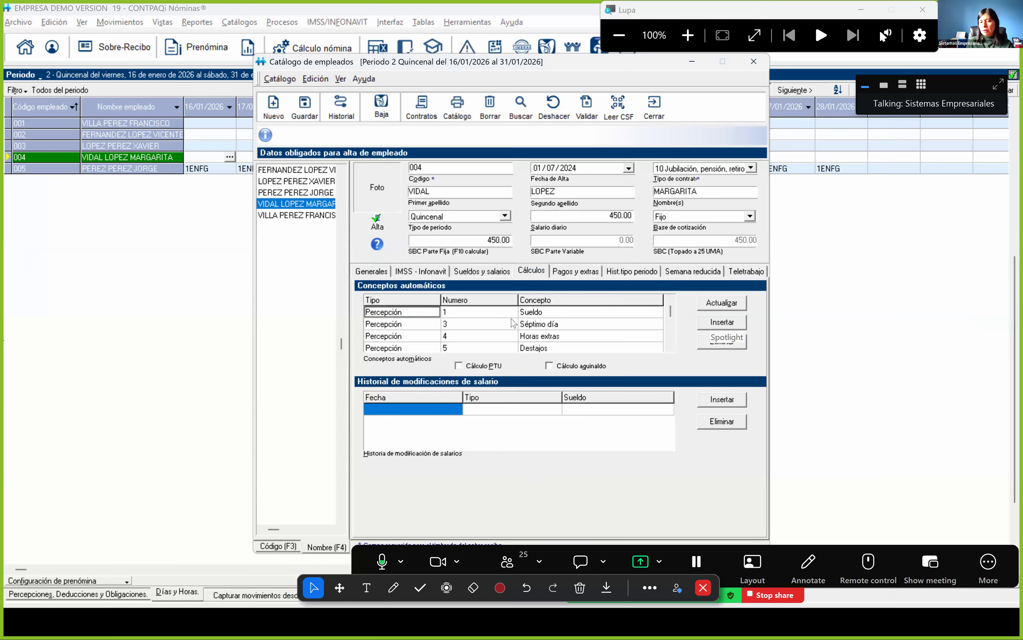
# - Set the employee's Tipo de régimen to 11 Asimilados otros in the general data and accept the notice about the new concept
pyautogui.click(365, 273)
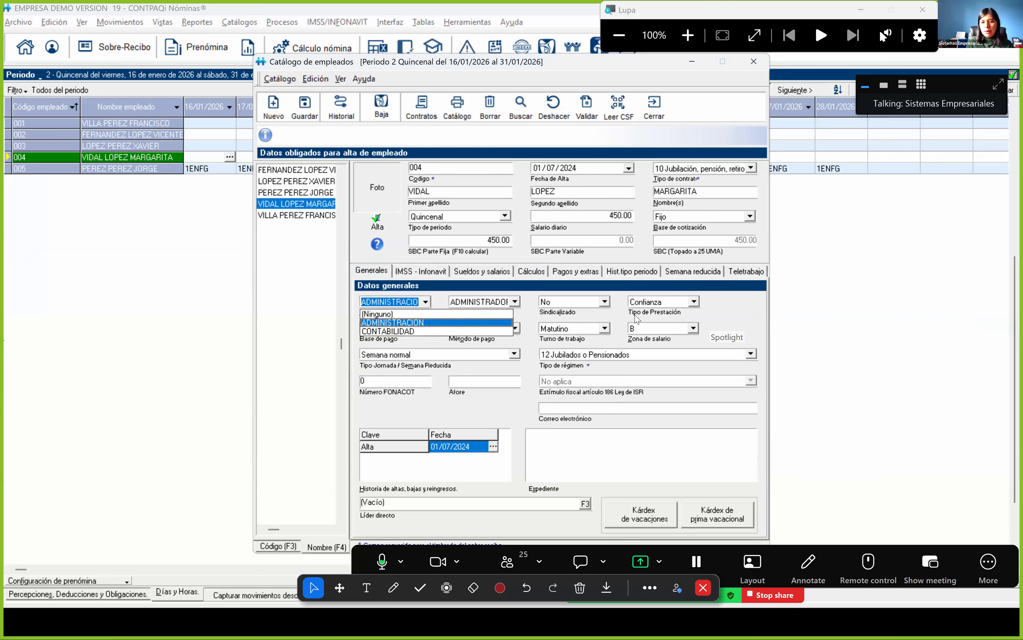
pyautogui.click(634, 358)
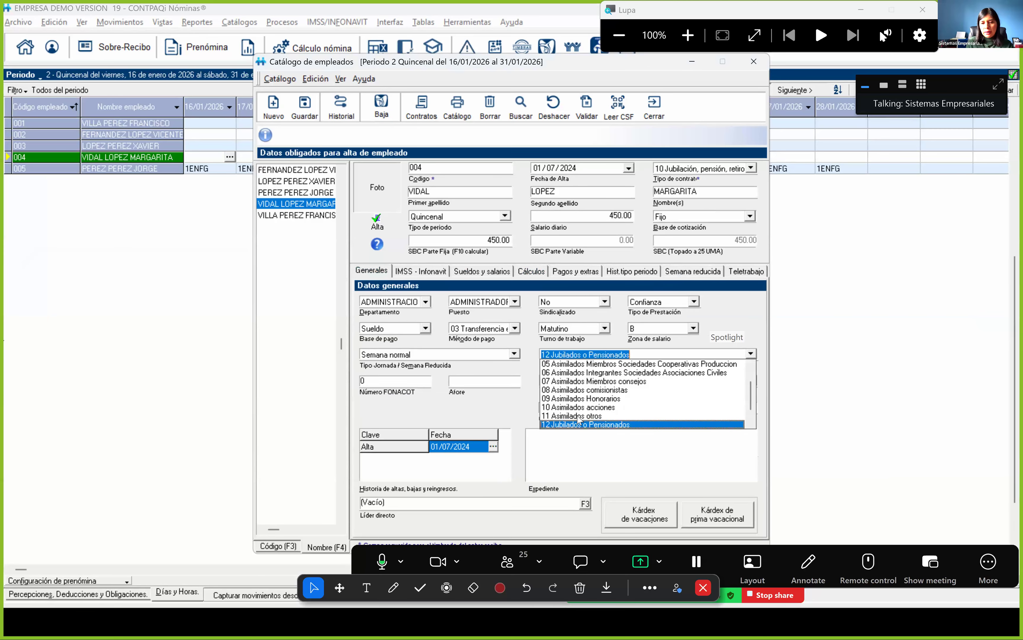
pyautogui.click(542, 353)
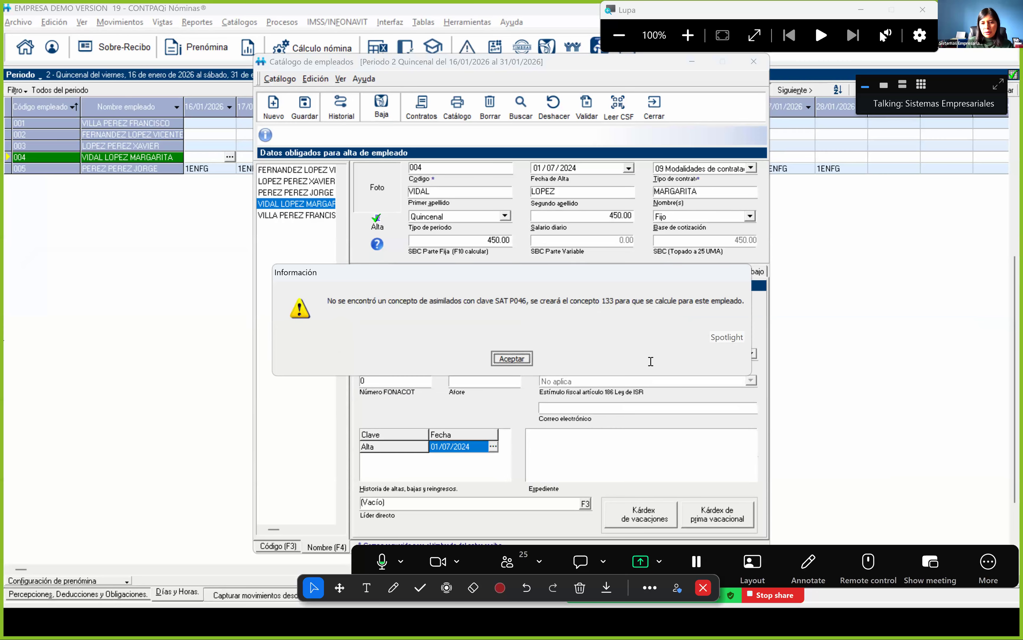
pyautogui.press('Return')
# - Set the employee's Tipo de régimen back to 12 Jubilados o Pensionados and agree to stop calculating the perception, IMSS and obligation concepts
pyautogui.click(634, 354)
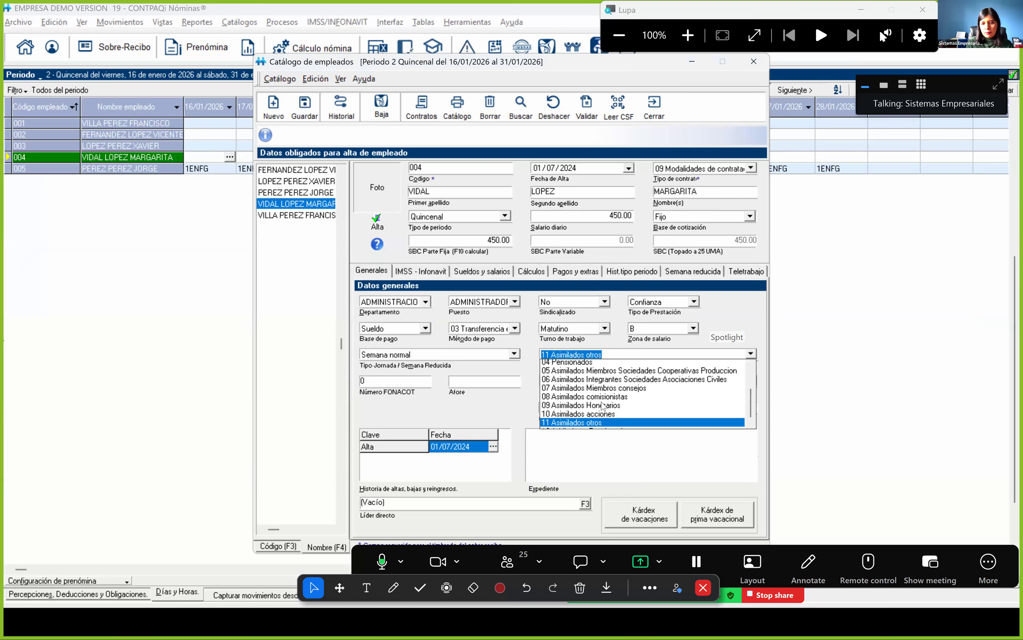
pyautogui.scroll(-1, 675, 420)
pyautogui.press('Return')
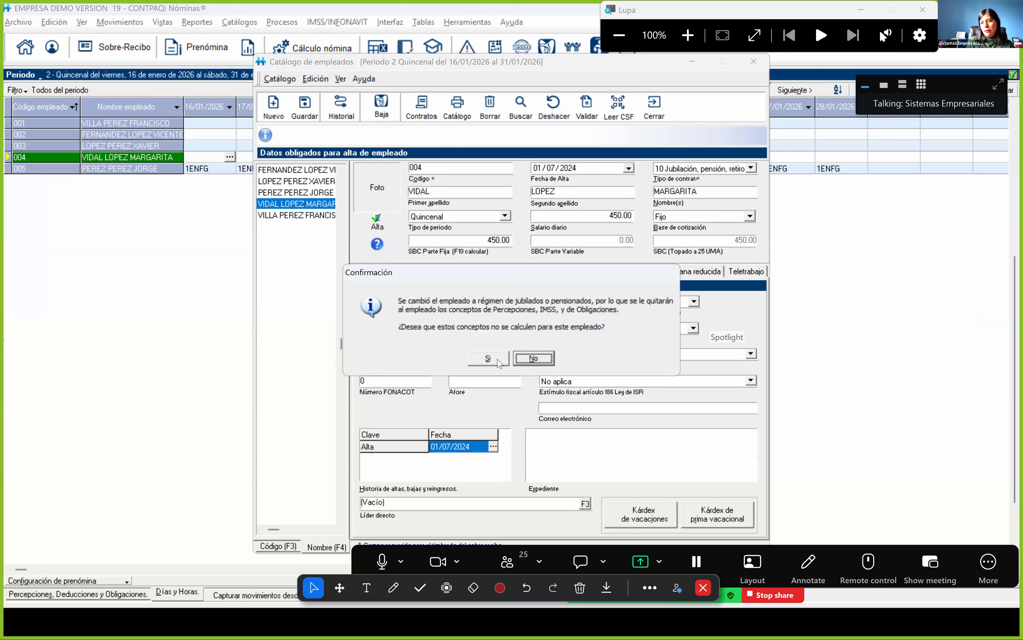
pyautogui.click(499, 362)
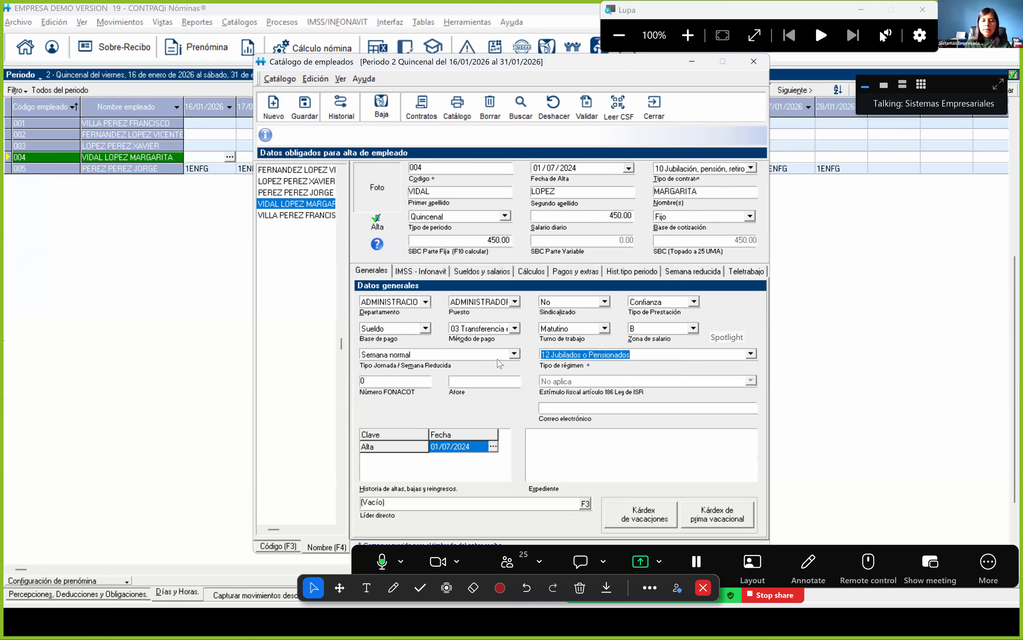
# - Add the perception 94 Jubilaciones y pensiones parcialidades to the pensioner employee's automatic concepts
pyautogui.click(532, 272)
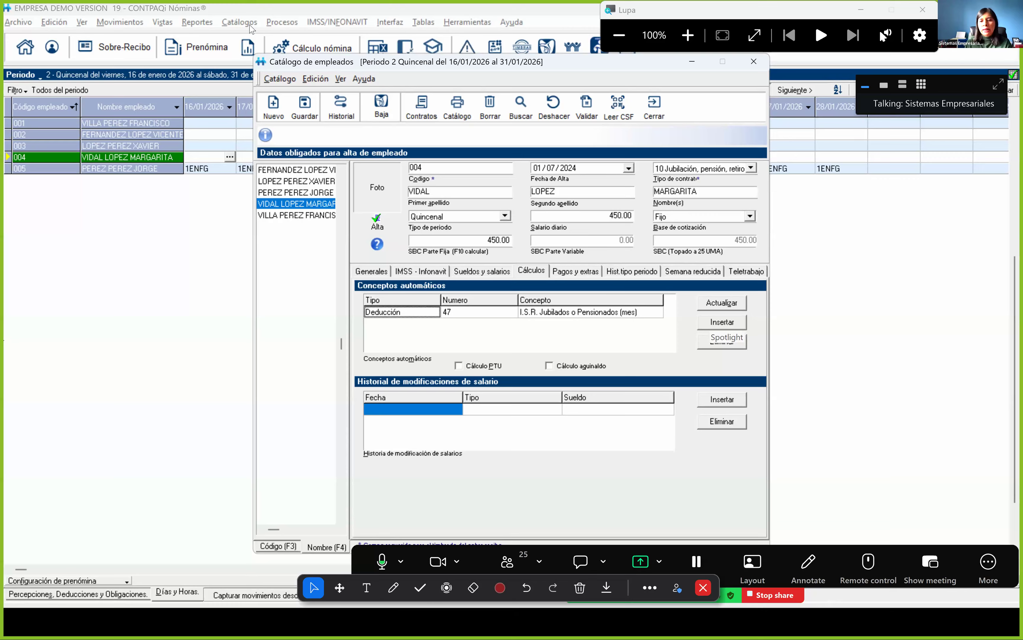
pyautogui.click(721, 327)
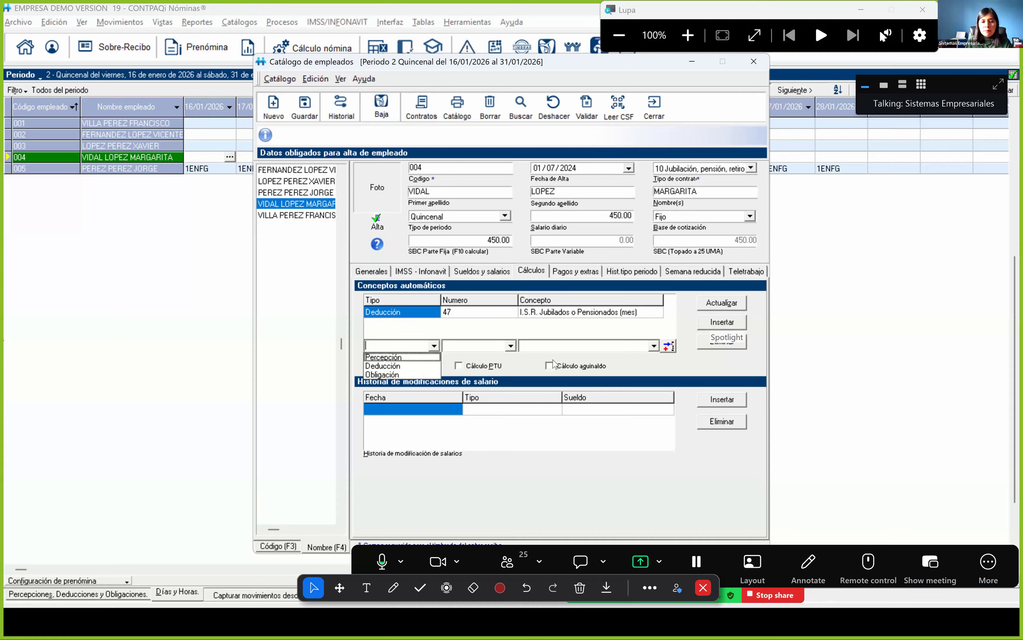
pyautogui.click(428, 358)
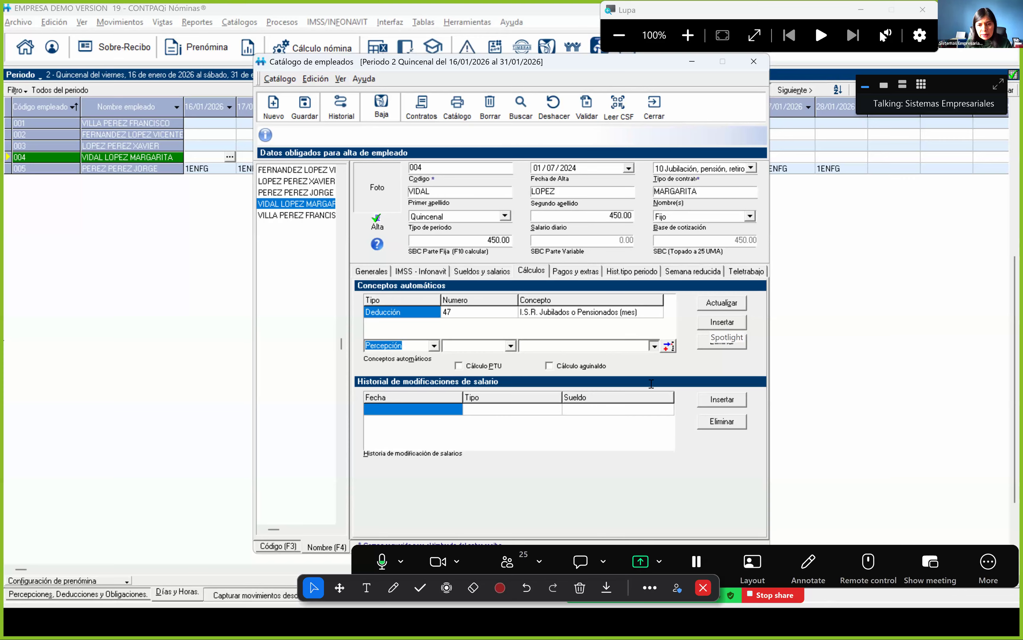
pyautogui.click(654, 346)
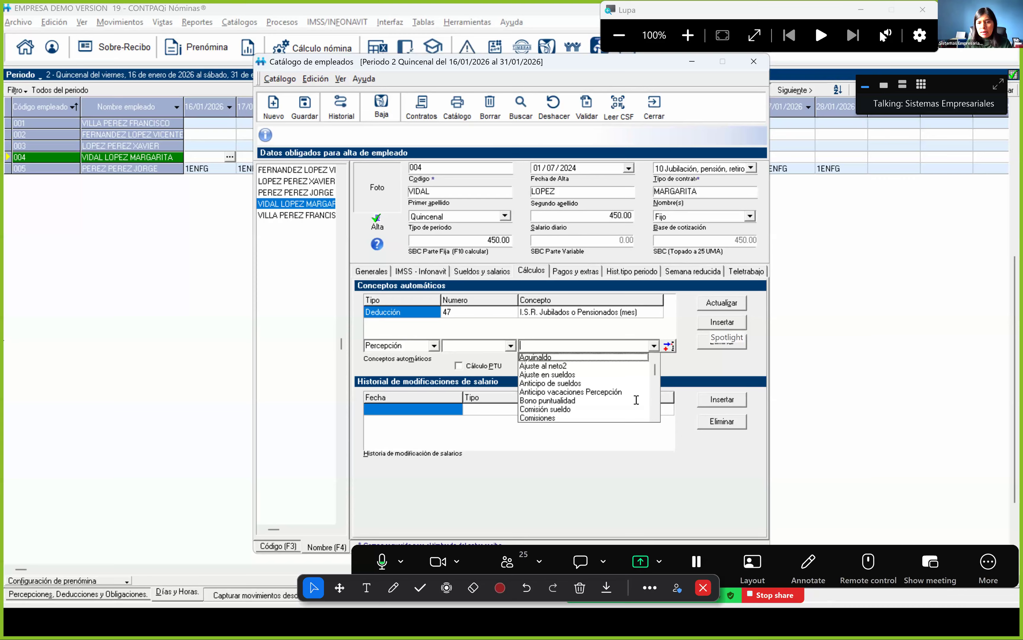
pyautogui.scroll(-5, 630, 412)
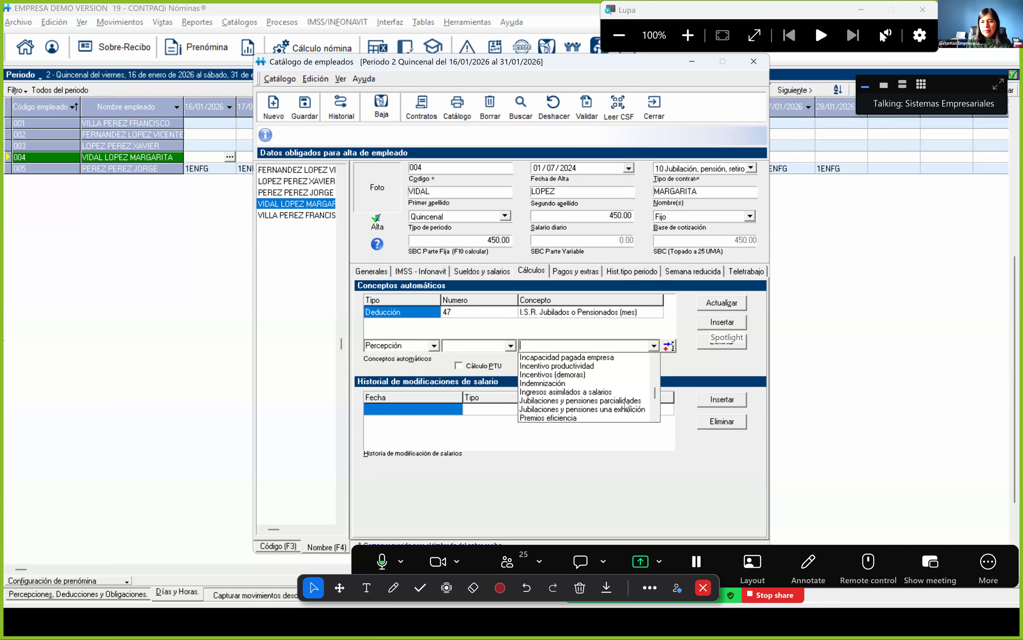
pyautogui.click(697, 381)
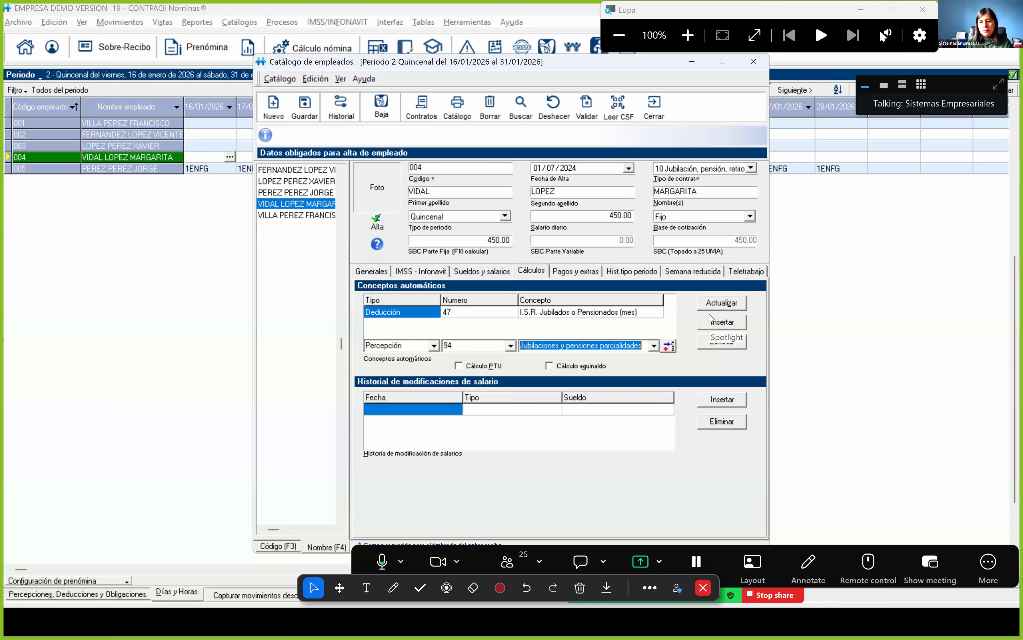
pyautogui.click(668, 346)
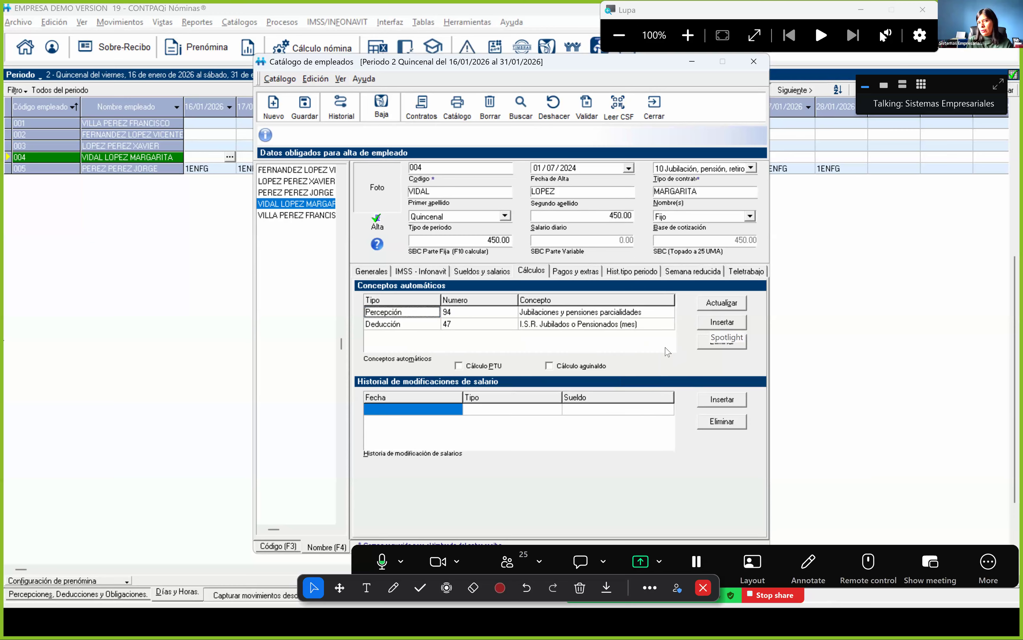
# - Save the employee record, agree to continue despite the stamping inconsistencies, and close the employee catalog
pyautogui.click(306, 109)
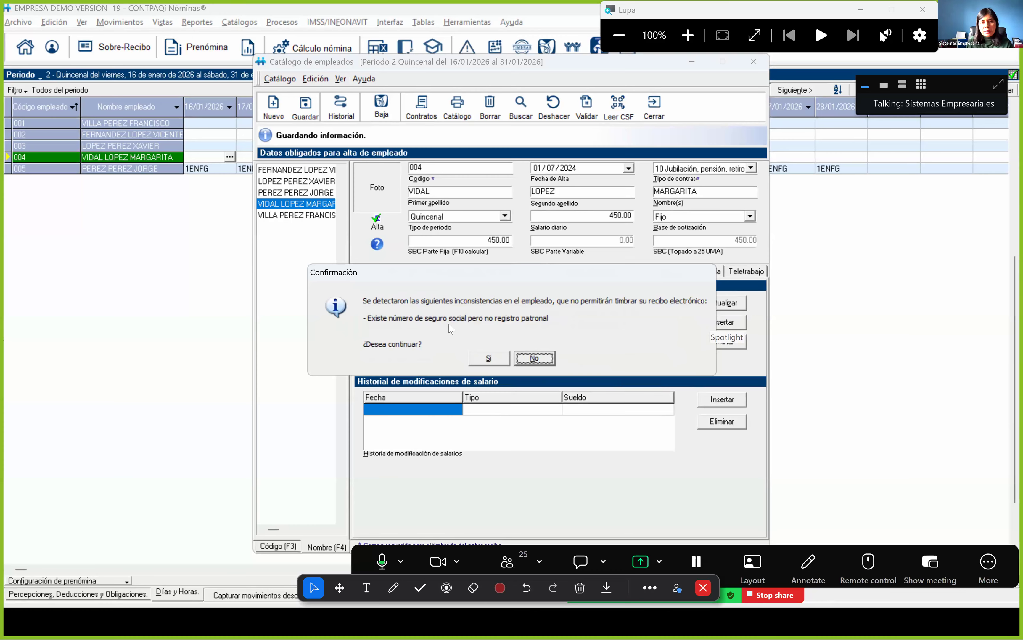
pyautogui.click(494, 359)
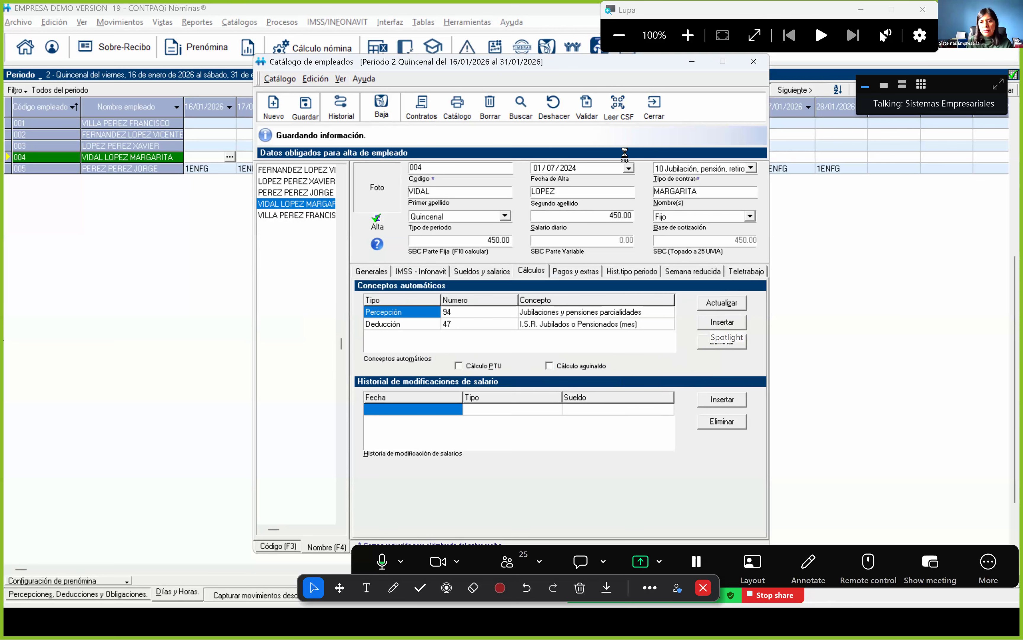
pyautogui.click(655, 108)
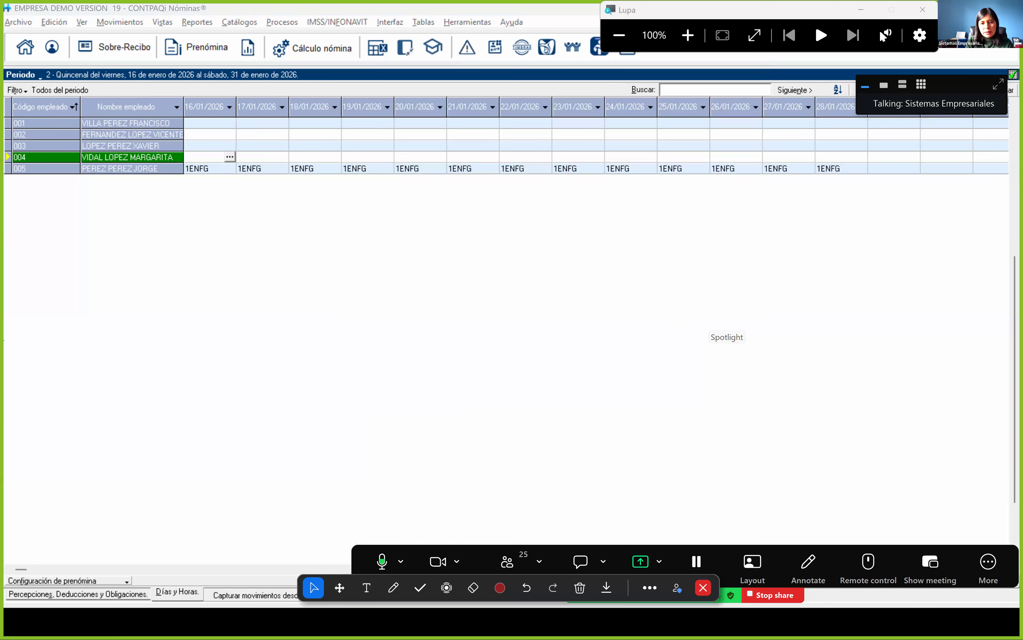
# - Switch to the PowerPoint presentation and review the Timbrado del CFDI slides up to Timbrado de pensiones y jubilaciones en parcialidades
pyautogui.hotkey('alt', 'Tab')
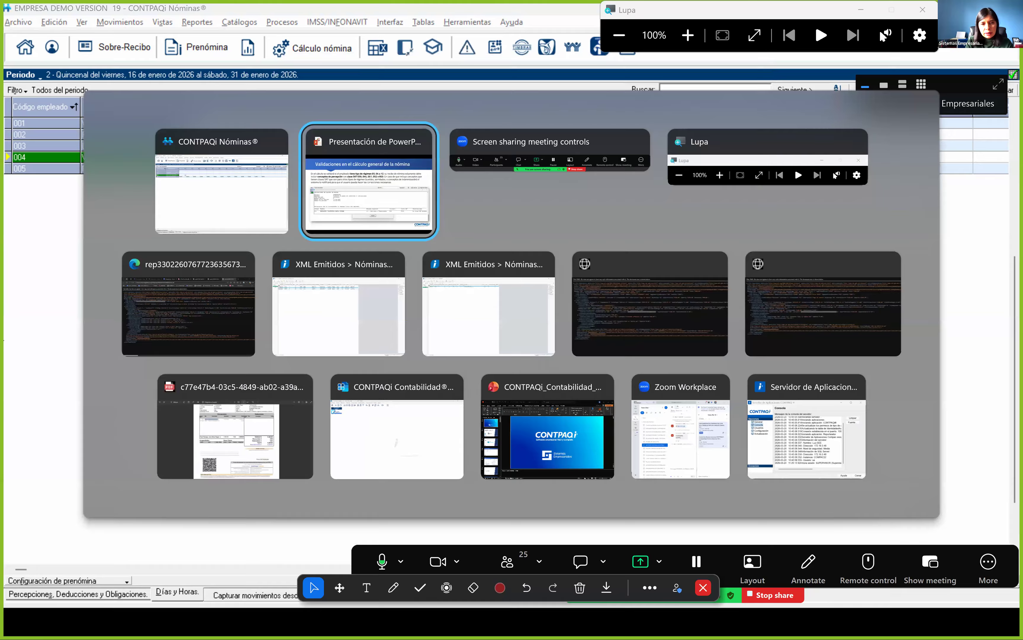
pyautogui.press('Right')
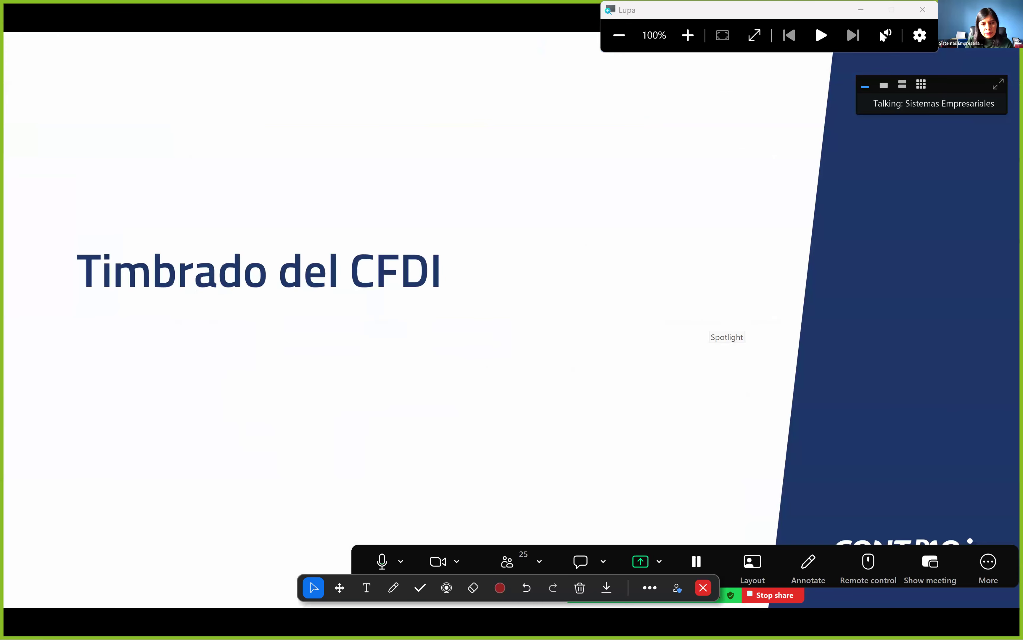
pyautogui.press('Right')
pyautogui.press('Right')
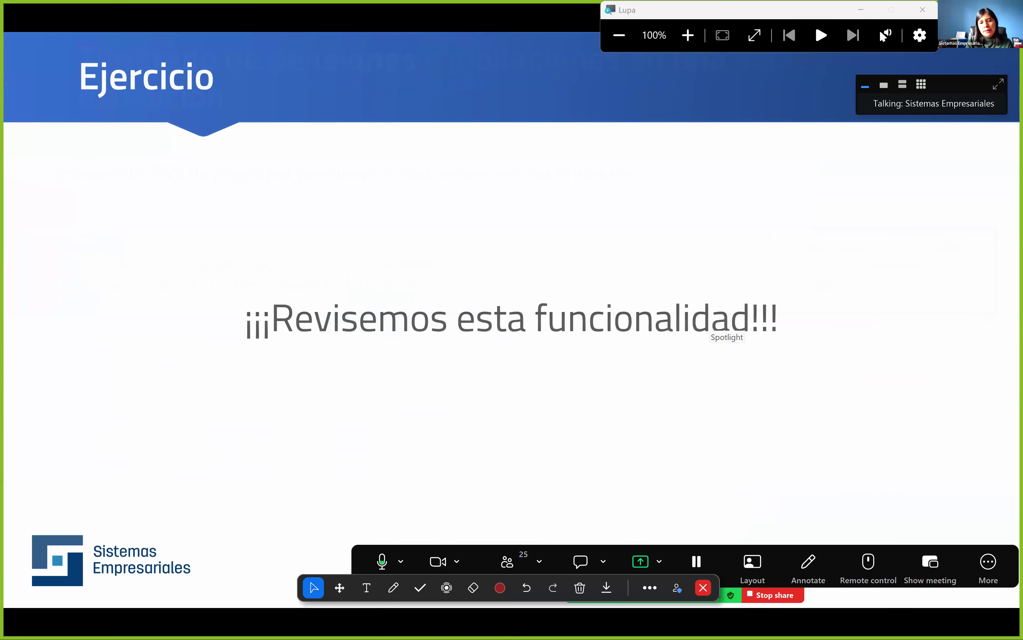
pyautogui.press('Left')
pyautogui.press('Left')
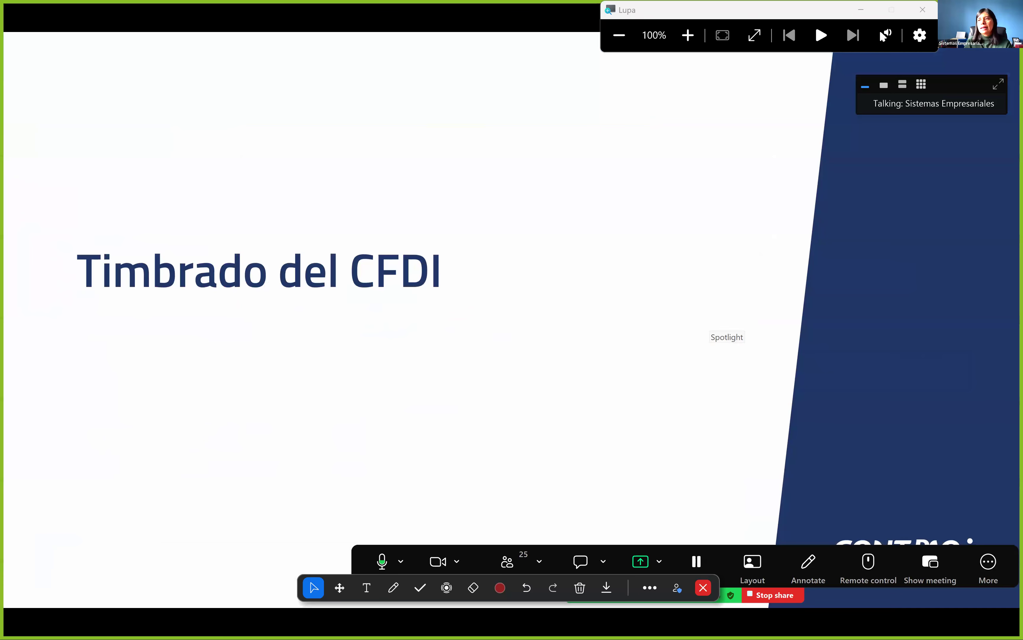
pyautogui.press('Right')
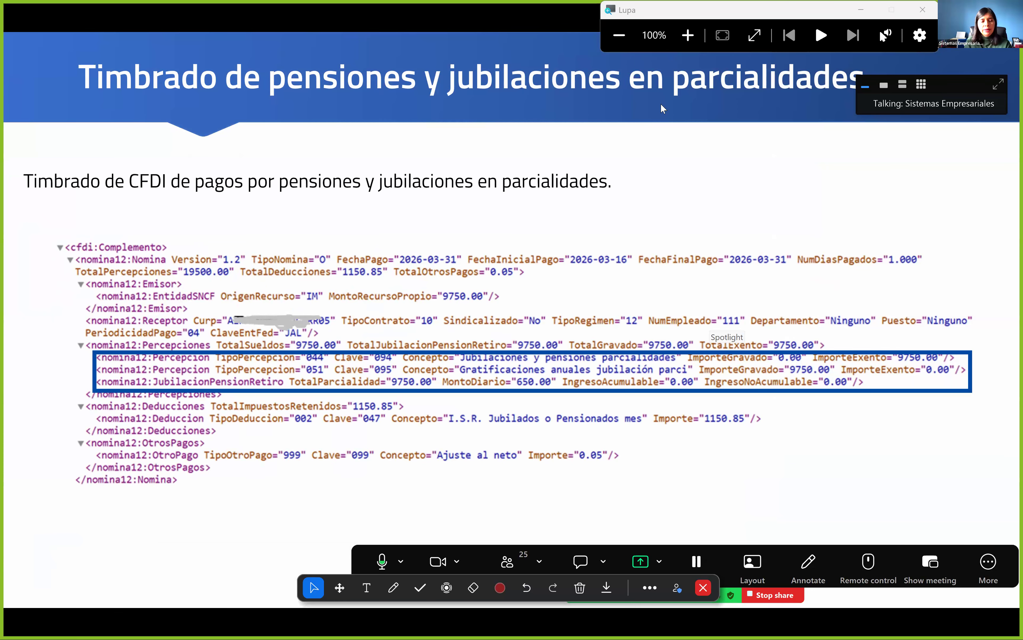
# - Switch to CONTPAQi Nóminas, open the pensioner employee's Sobre-recibo, and calculate the employee
pyautogui.hotkey('alt', 'Tab')
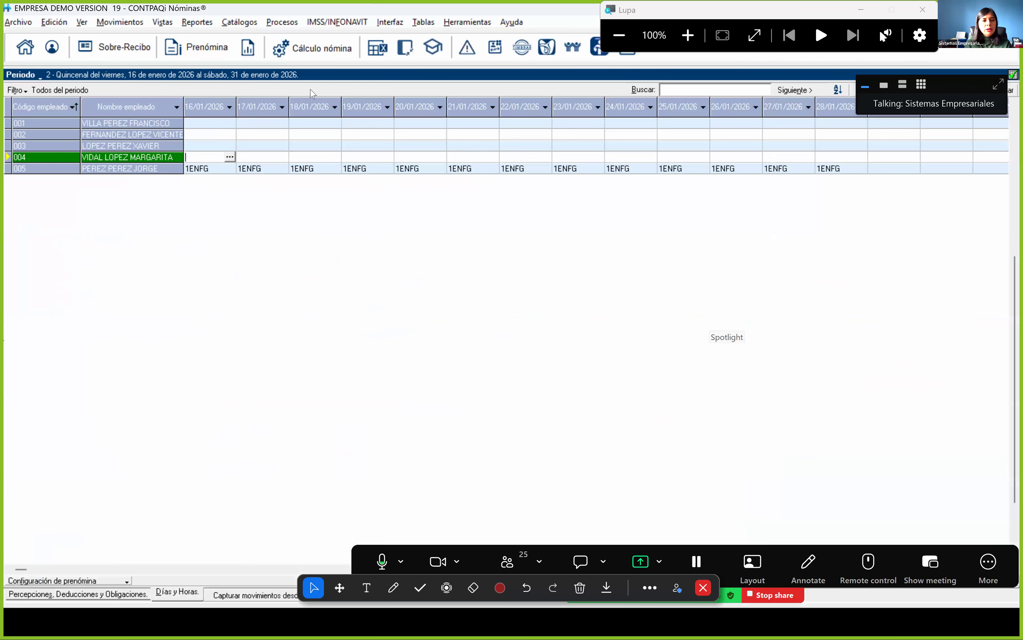
pyautogui.rightClick(177, 154)
pyautogui.click(216, 163)
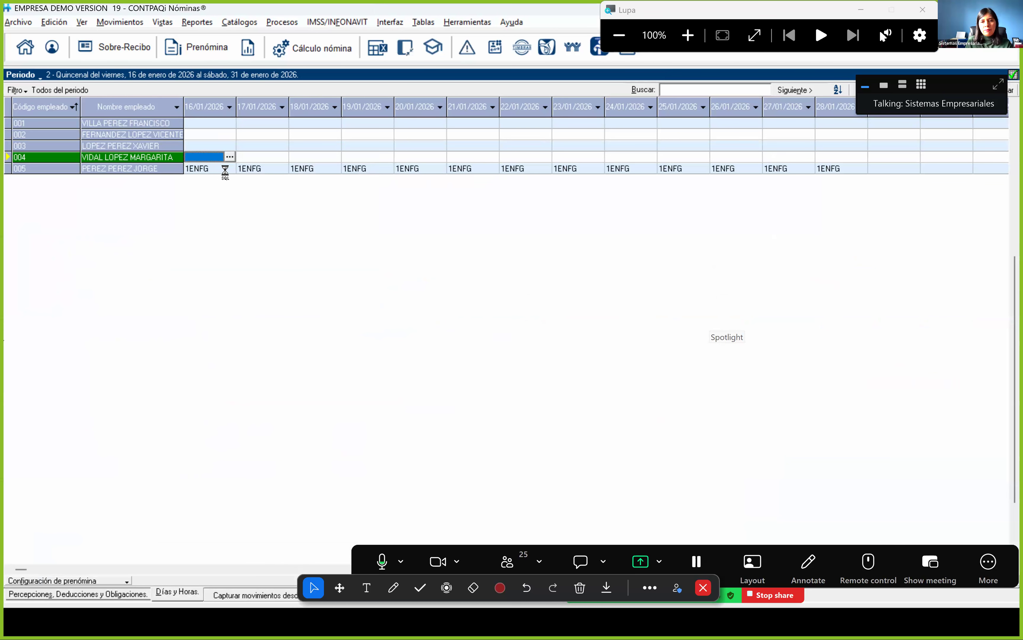
pyautogui.click(410, 116)
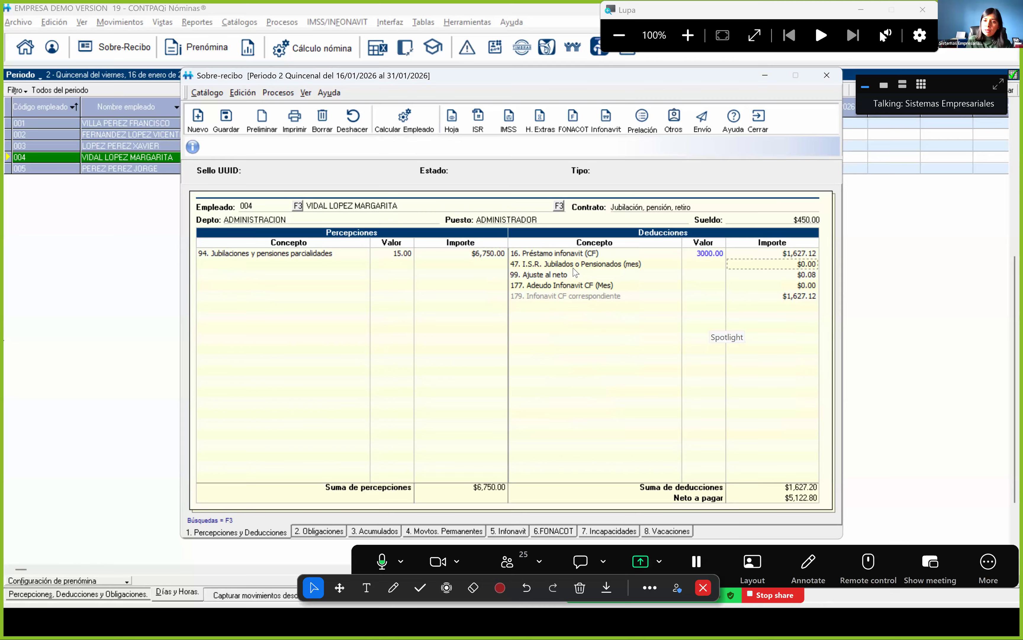
# - Set the Préstamo infonavit (CF) amount to 0, try the same for Infonavit CF correspondiente, and recalculate the employee
pyautogui.press('Up')
pyautogui.write('0')
pyautogui.press('Return')
pyautogui.click(789, 295)
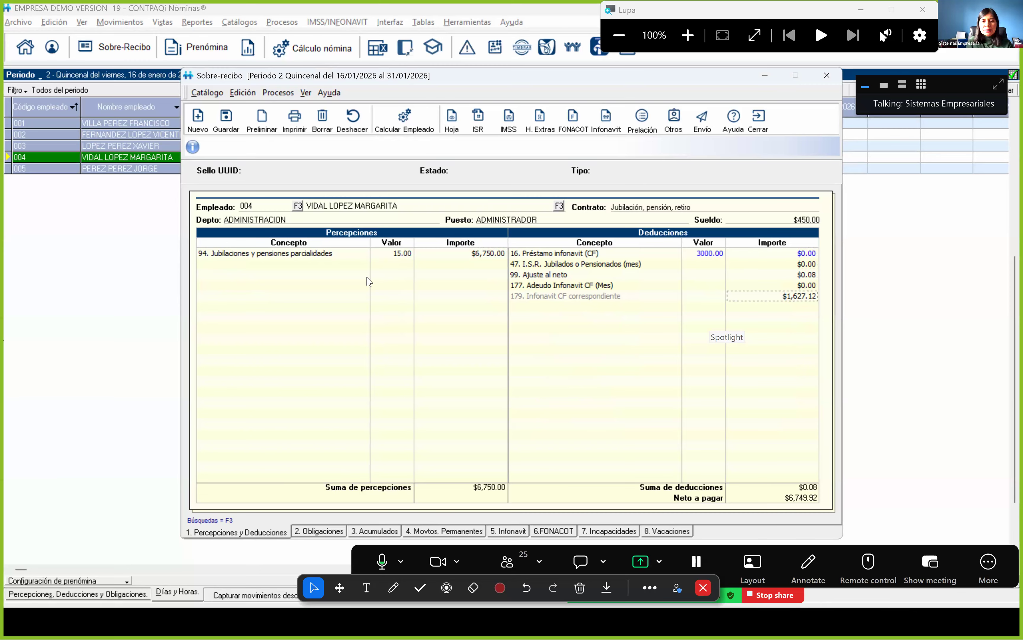
pyautogui.write('0')
pyautogui.press('Return')
pyautogui.click(405, 119)
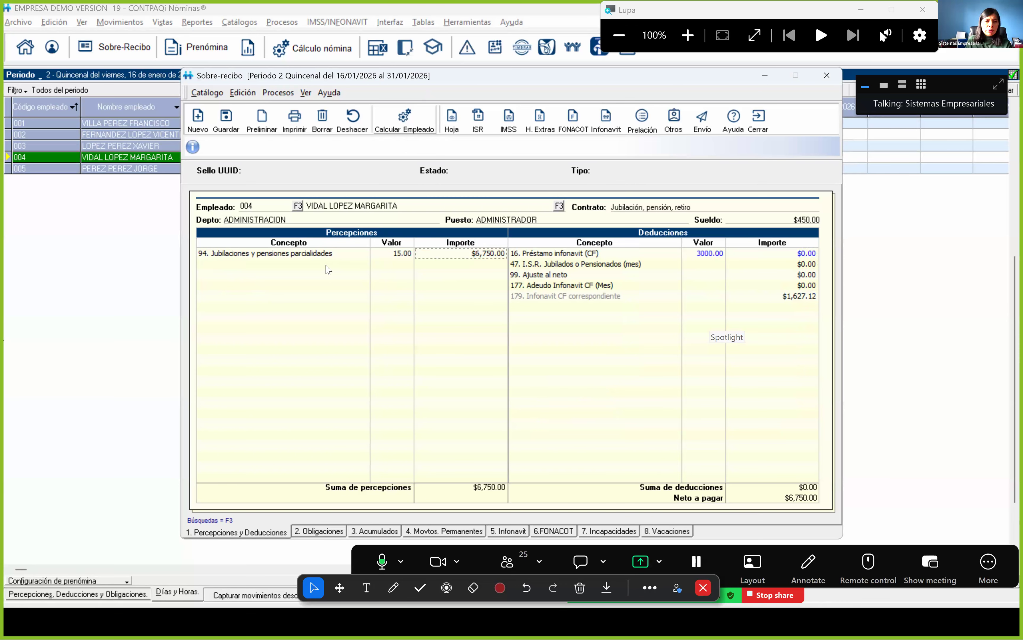
# - Add the perception 1. Sueldo with an amount of 5000 to the Sobre-recibo and recalculate the employee
pyautogui.click(361, 264)
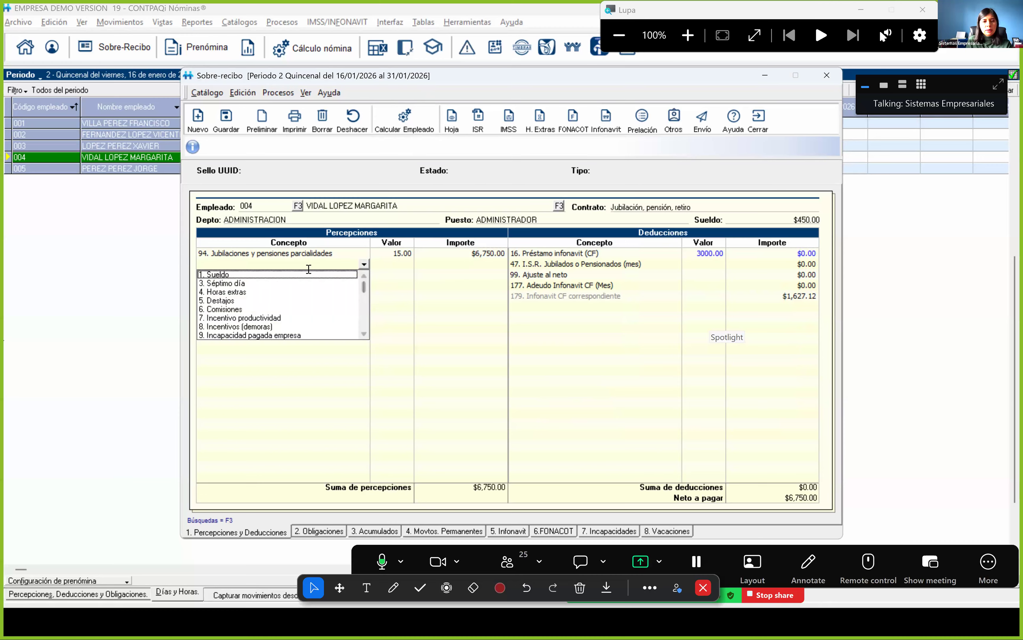
pyautogui.click(355, 284)
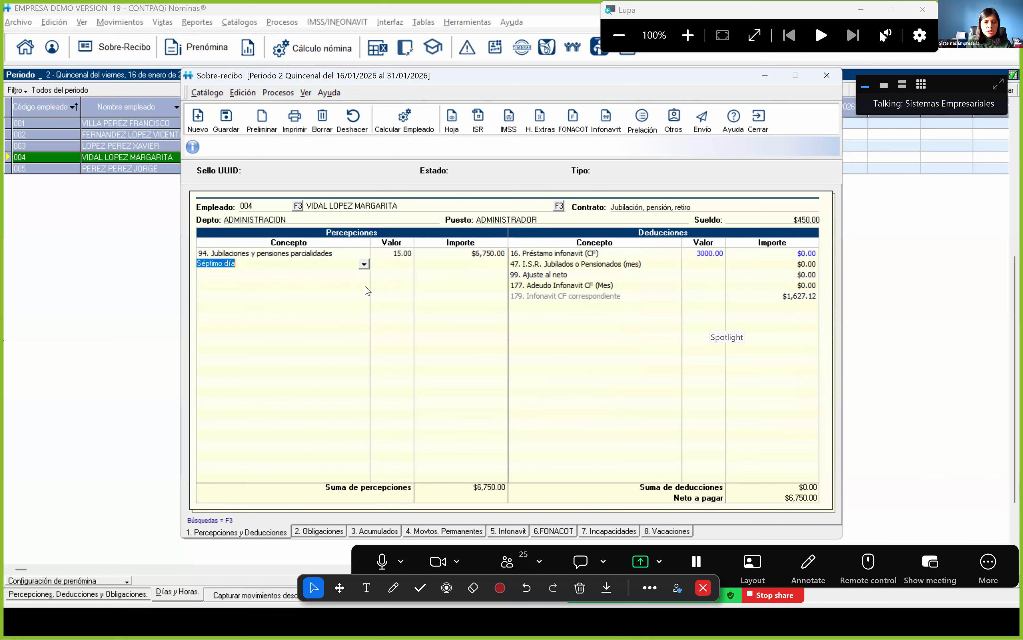
pyautogui.click(295, 276)
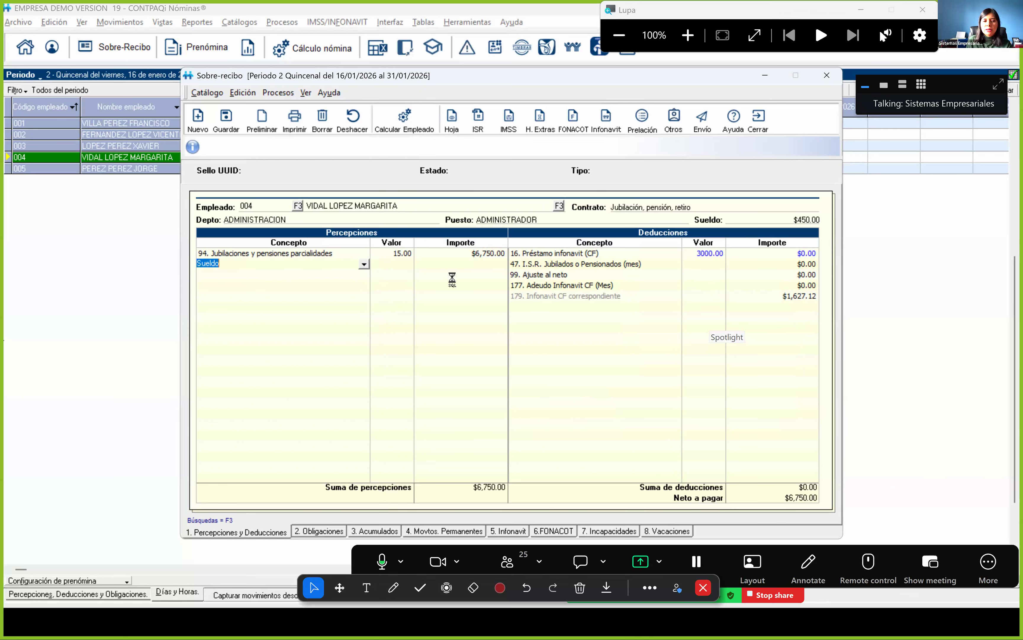
pyautogui.press('Return')
pyautogui.write('5000')
pyautogui.click(420, 119)
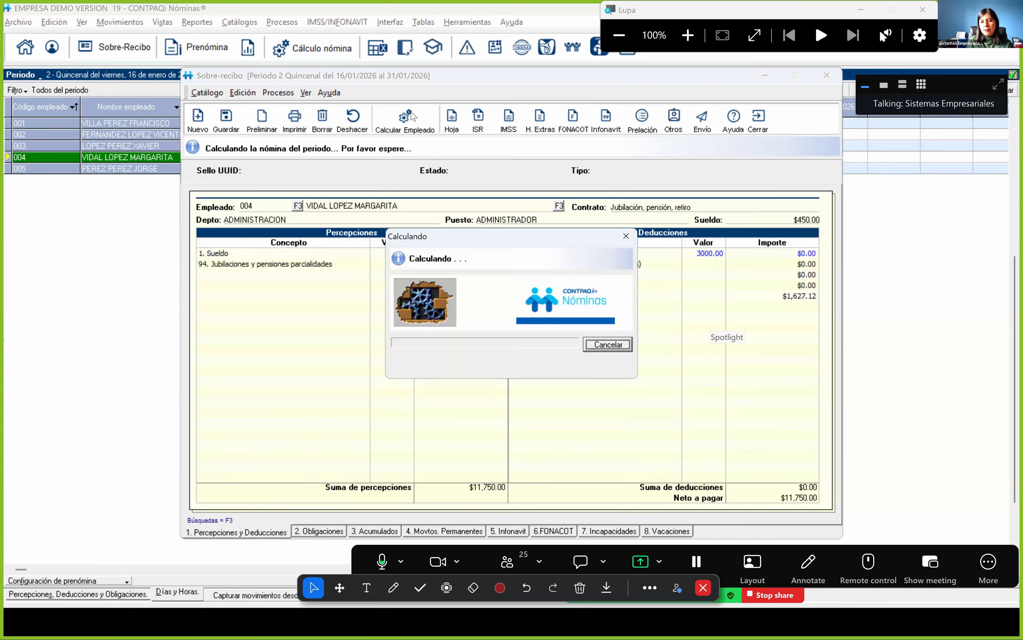
pyautogui.click(418, 118)
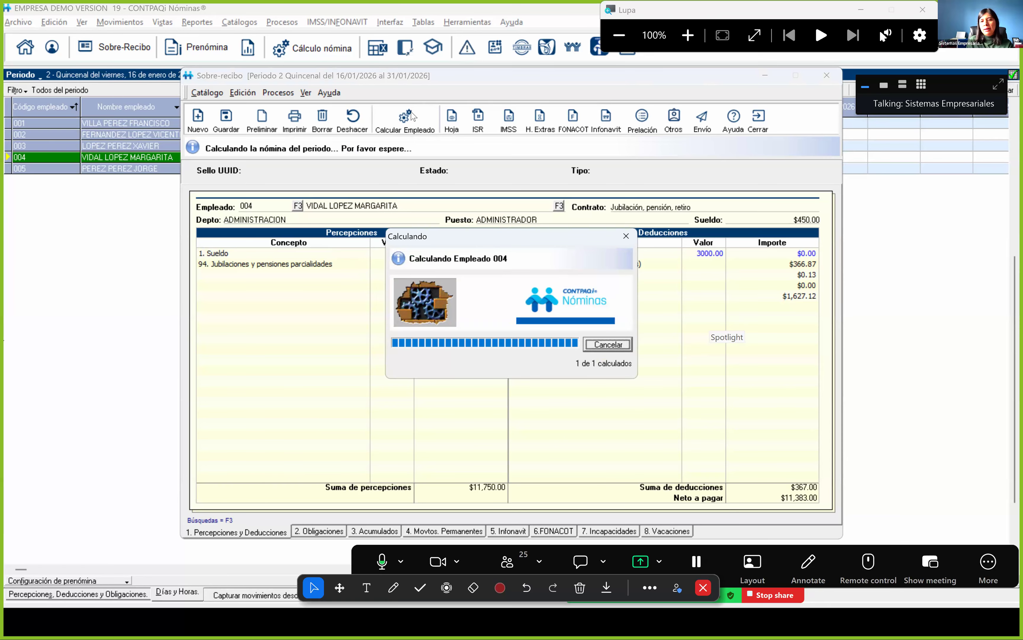
# - Close the Sobre-recibo, run the general payroll calculation for the period, and accept the completion notice
pyautogui.click(759, 119)
pyautogui.click(321, 46)
pyautogui.click(437, 240)
pyautogui.click(489, 398)
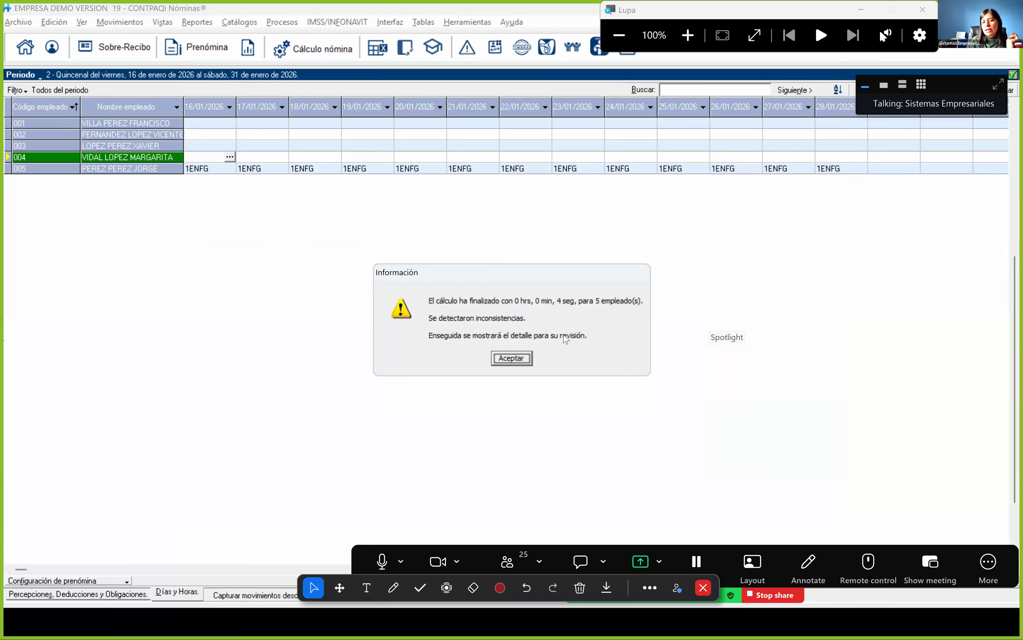
pyautogui.click(512, 358)
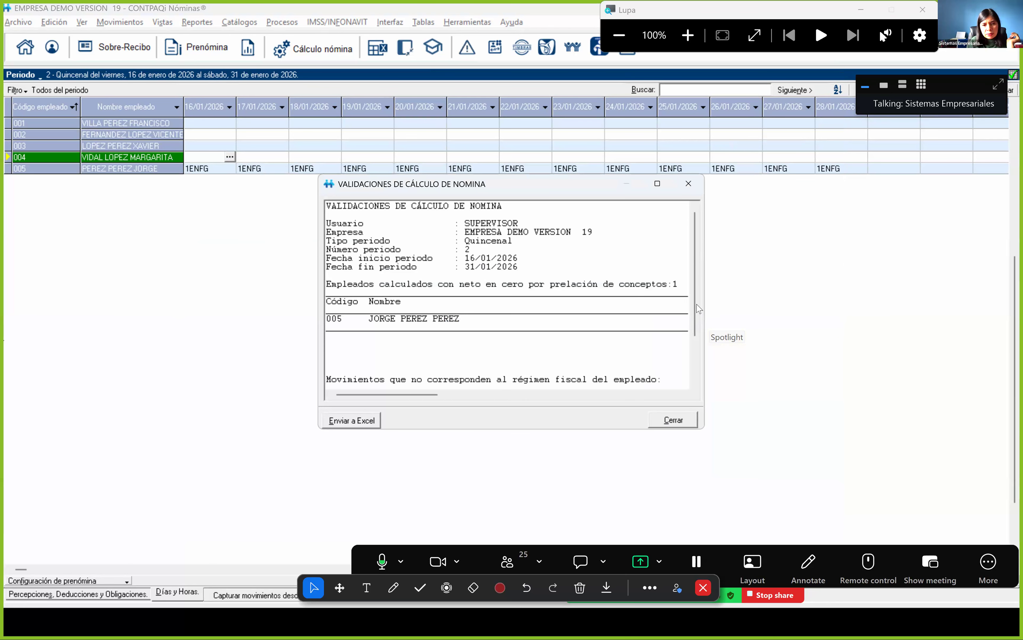
# - Examine the movements that do not match the employee's tax regime in the payroll validations report, including concept, Clave SAT and Observaciones, then close it
pyautogui.scroll(-3, 523, 336)
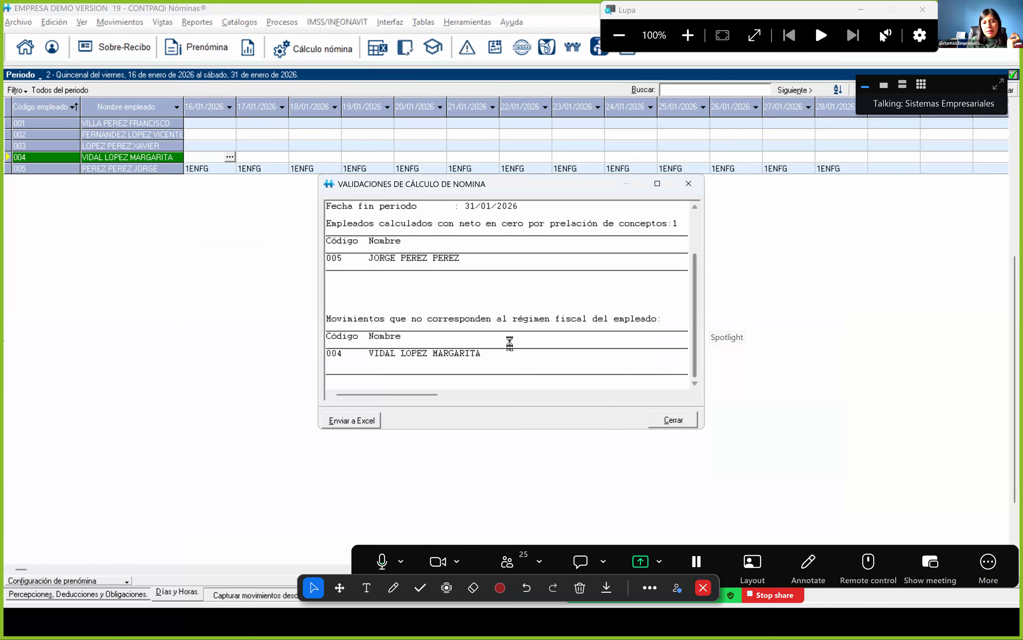
pyautogui.moveTo(391, 320); pyautogui.dragTo(629, 318)
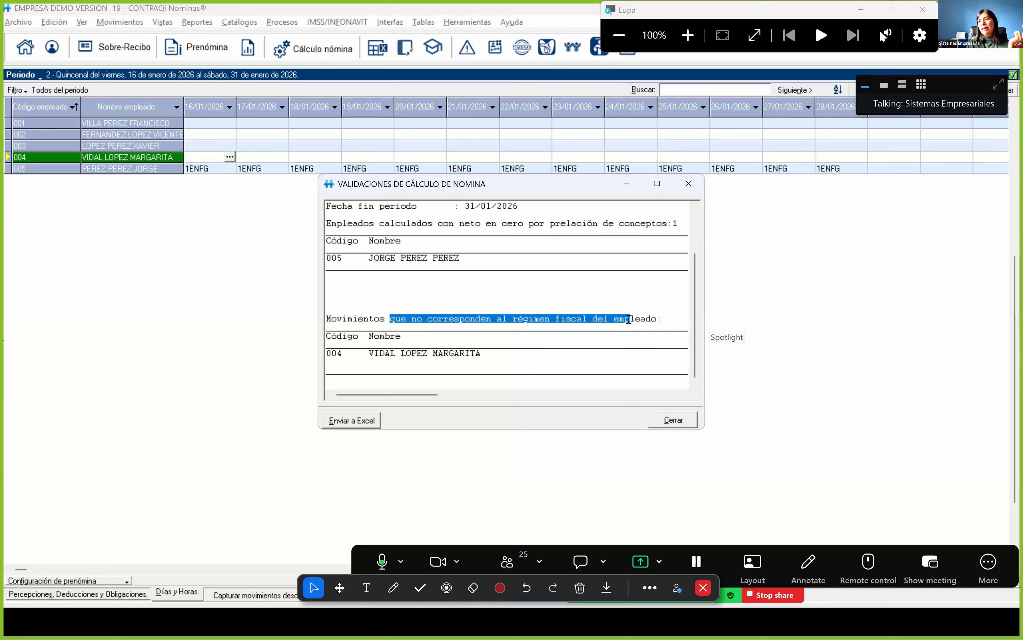
pyautogui.click(516, 394)
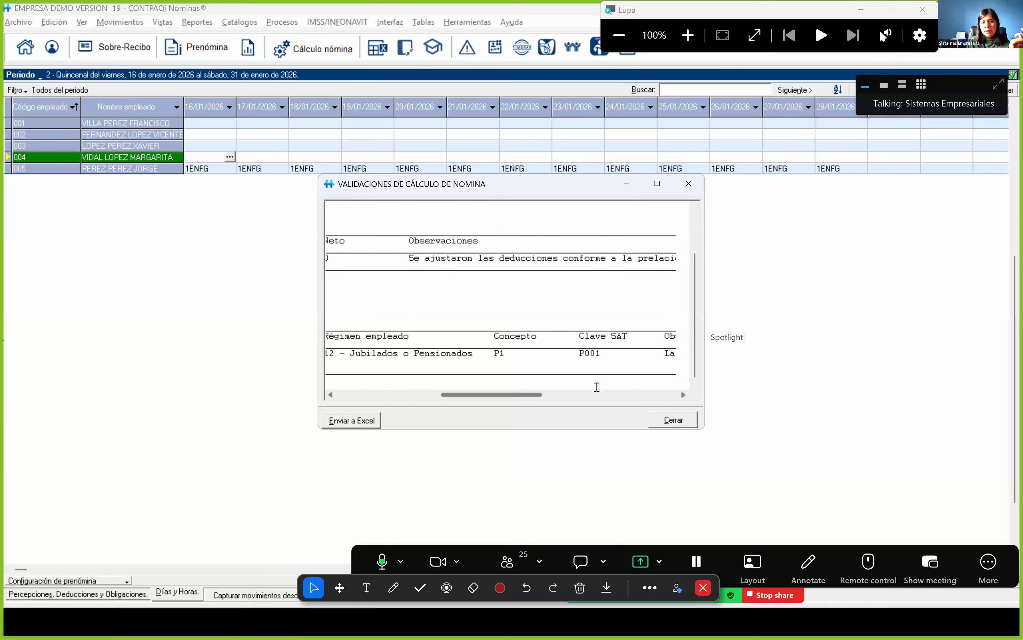
pyautogui.click(597, 388)
pyautogui.hscroll(5, 605, 387)
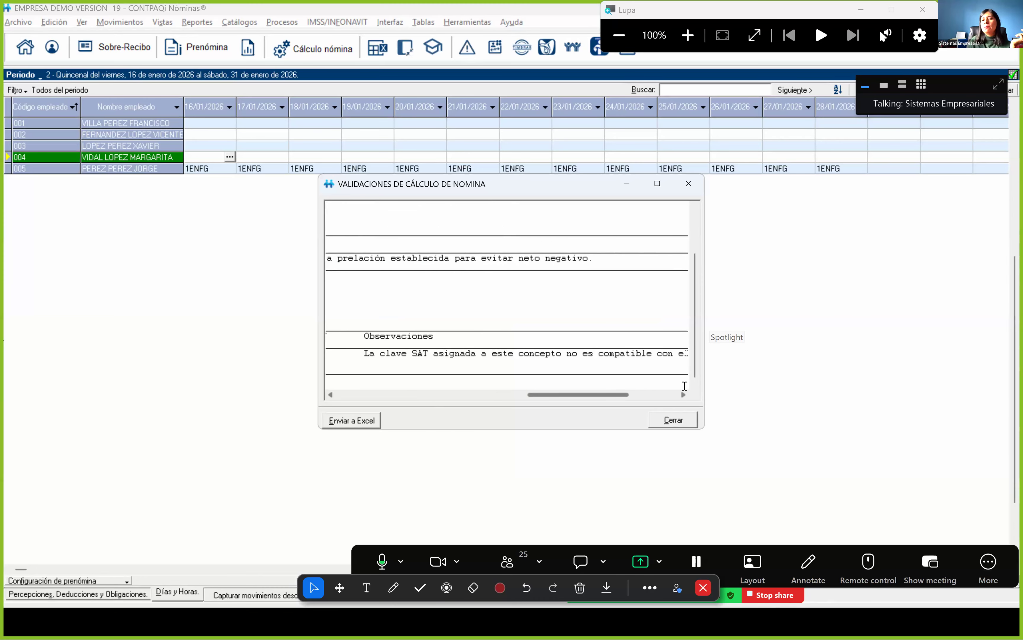
pyautogui.moveTo(627, 398); pyautogui.dragTo(556, 401)
pyautogui.moveTo(465, 354); pyautogui.dragTo(433, 355)
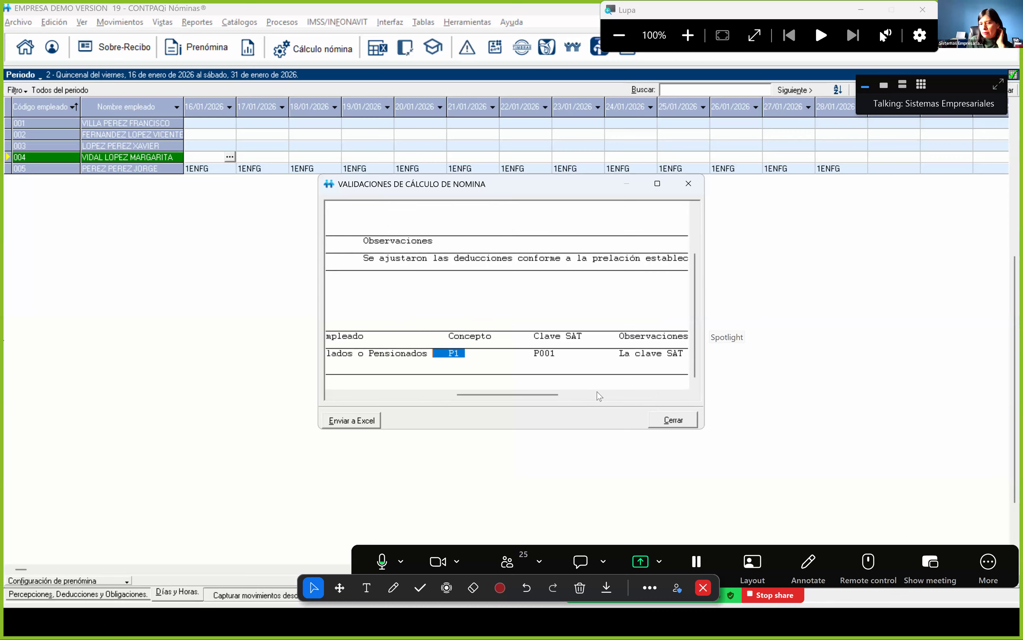
pyautogui.click(666, 413)
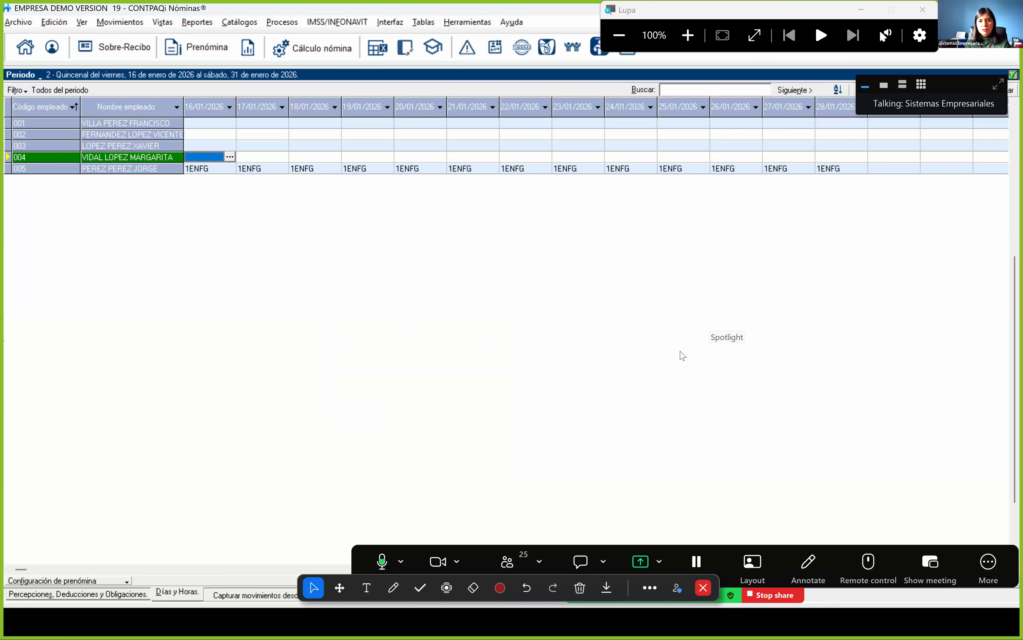
# - Switch back to the PowerPoint slide on stamping pensions and retirements in parcialidades and turn off the screen annotation tools
pyautogui.hotkey('alt', 'Tab')
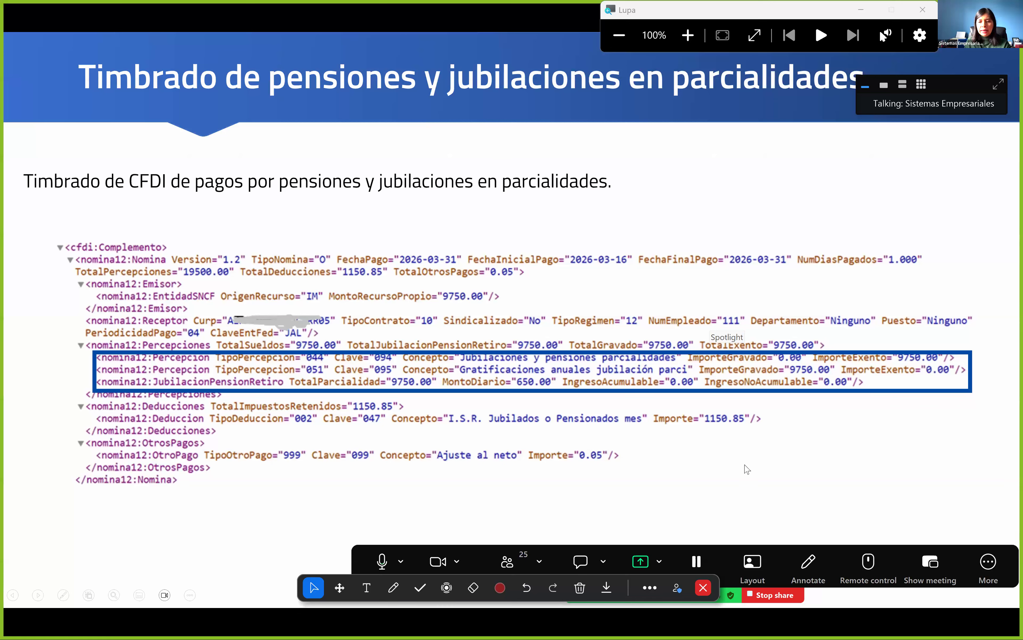
pyautogui.click(807, 541)
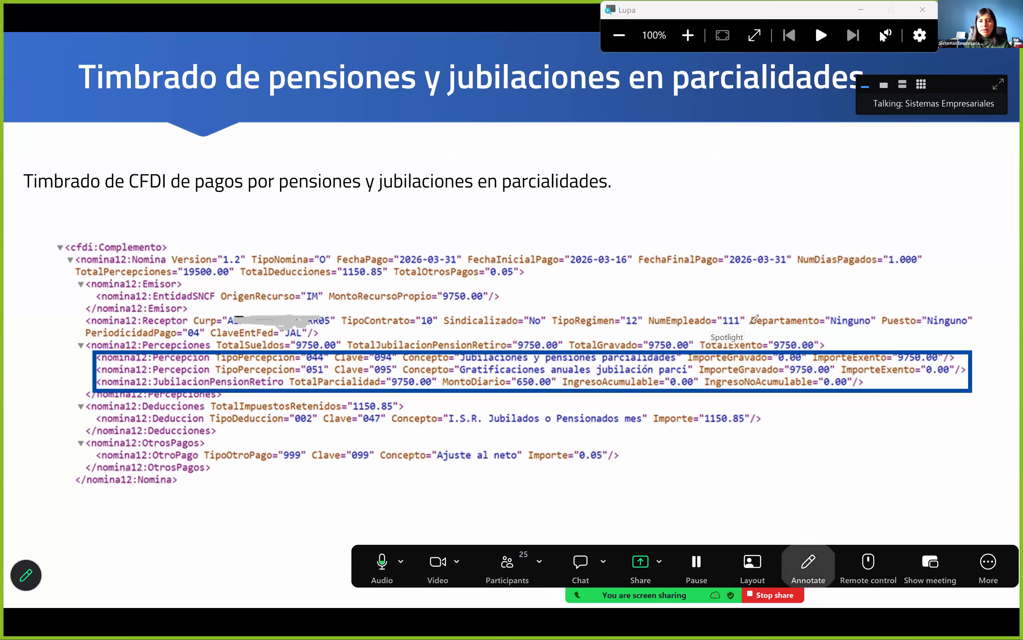
# - Circle "en parcialidades", the "Jubilaciones y pensiones parcialidades" concept, TotalParcialidad, MontoDiario and IngresoNoAcumulable in red on the slide, and clear the marks
pyautogui.moveTo(585, 149)
pyautogui.mouseDown()
pyautogui.moveTo(594, 216)
pyautogui.moveTo(578, 137)
pyautogui.mouseUp()
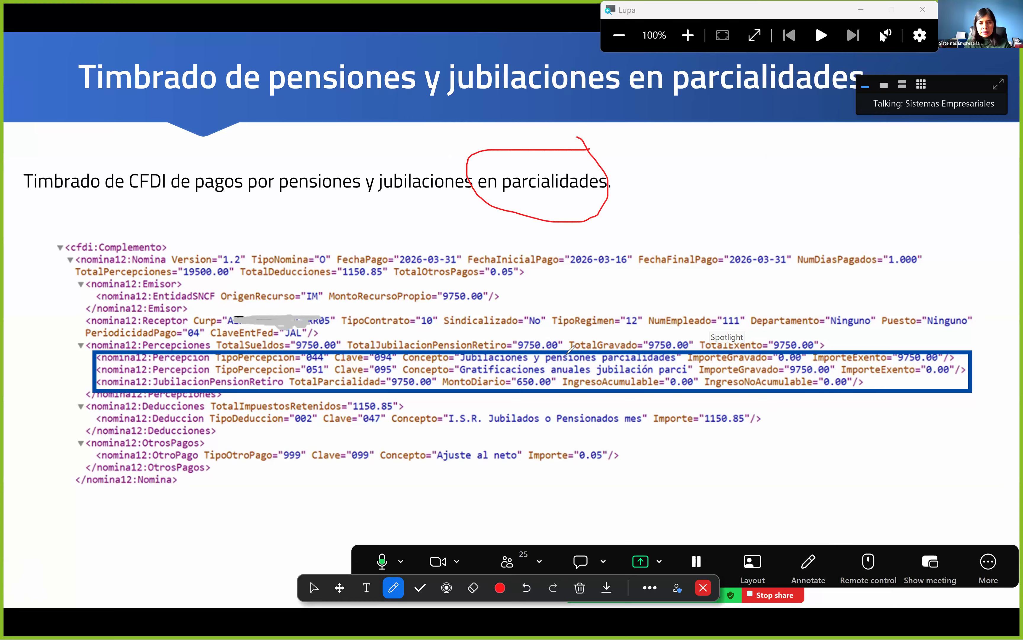
pyautogui.moveTo(574, 360)
pyautogui.mouseDown()
pyautogui.moveTo(695, 351)
pyautogui.moveTo(626, 332)
pyautogui.moveTo(541, 330)
pyautogui.mouseUp()
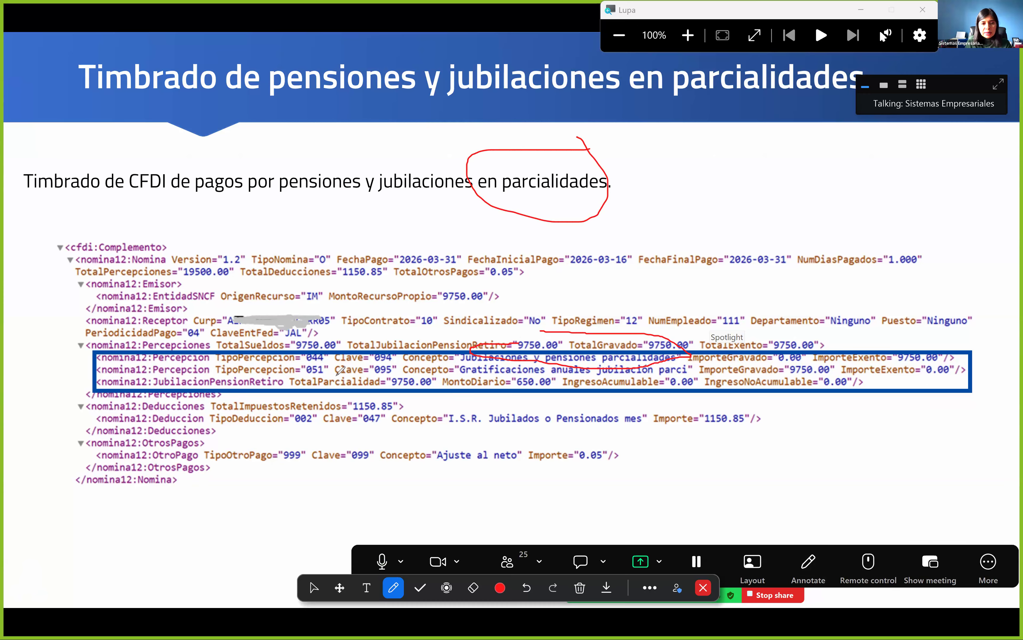
pyautogui.moveTo(360, 410)
pyautogui.mouseDown()
pyautogui.moveTo(444, 392)
pyautogui.moveTo(436, 368)
pyautogui.mouseUp()
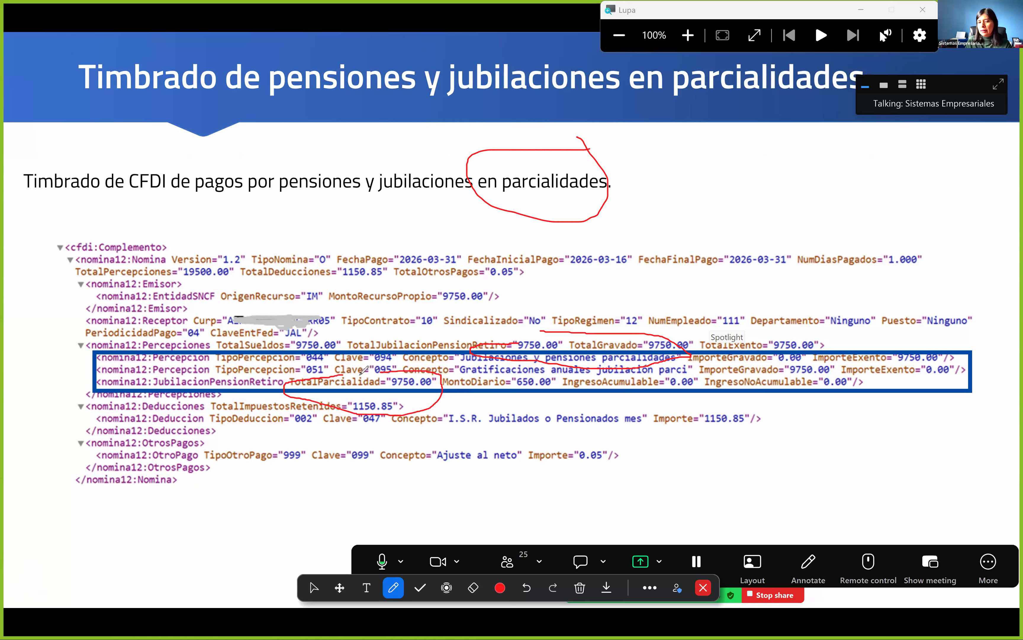
pyautogui.moveTo(493, 379); pyautogui.dragTo(573, 395)
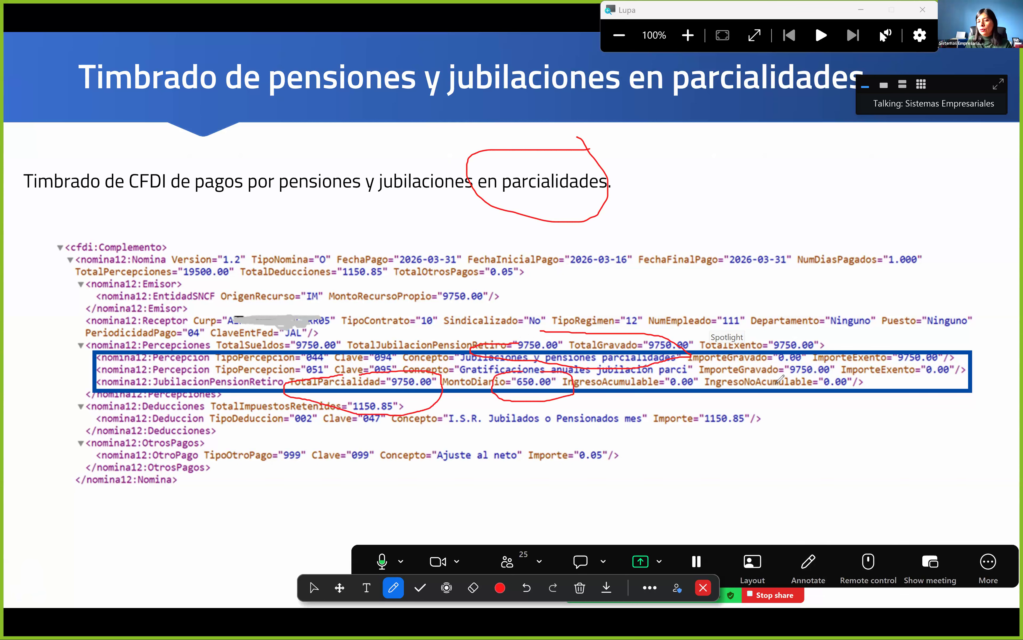
pyautogui.moveTo(712, 386)
pyautogui.mouseDown()
pyautogui.moveTo(835, 392)
pyautogui.moveTo(844, 373)
pyautogui.mouseUp()
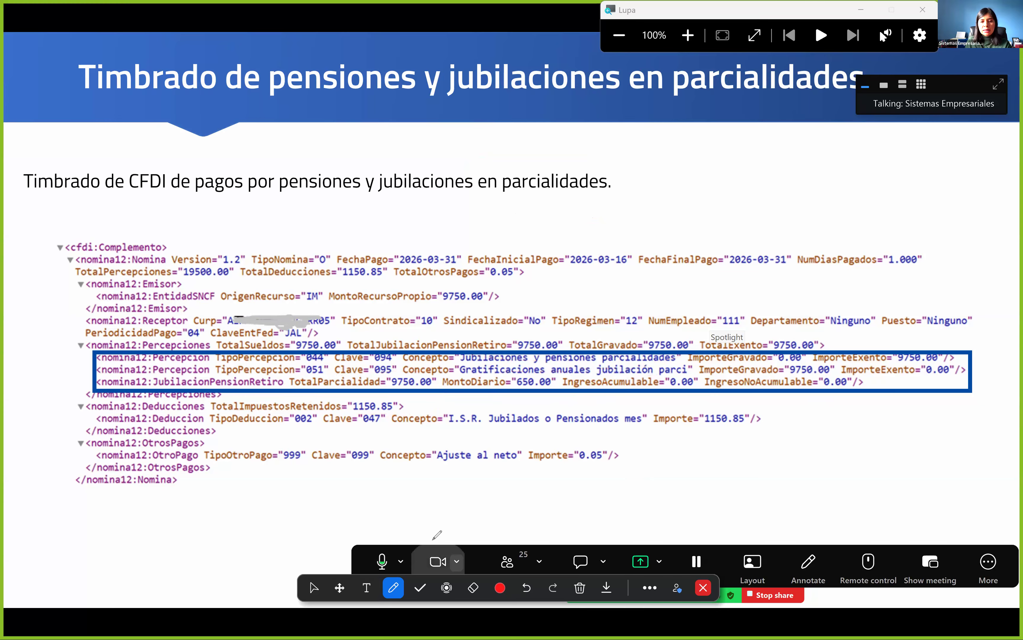
# - Leave the drawing mode and advance to the slide on stamping pensions and retirements in una sola exhibición
pyautogui.press('Escape')
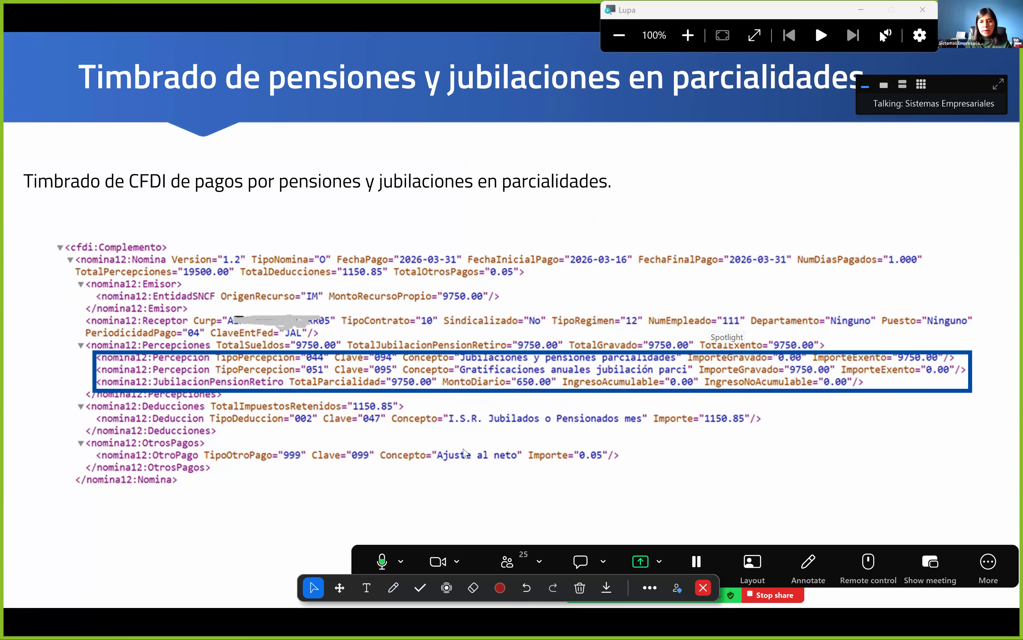
pyautogui.press('Right')
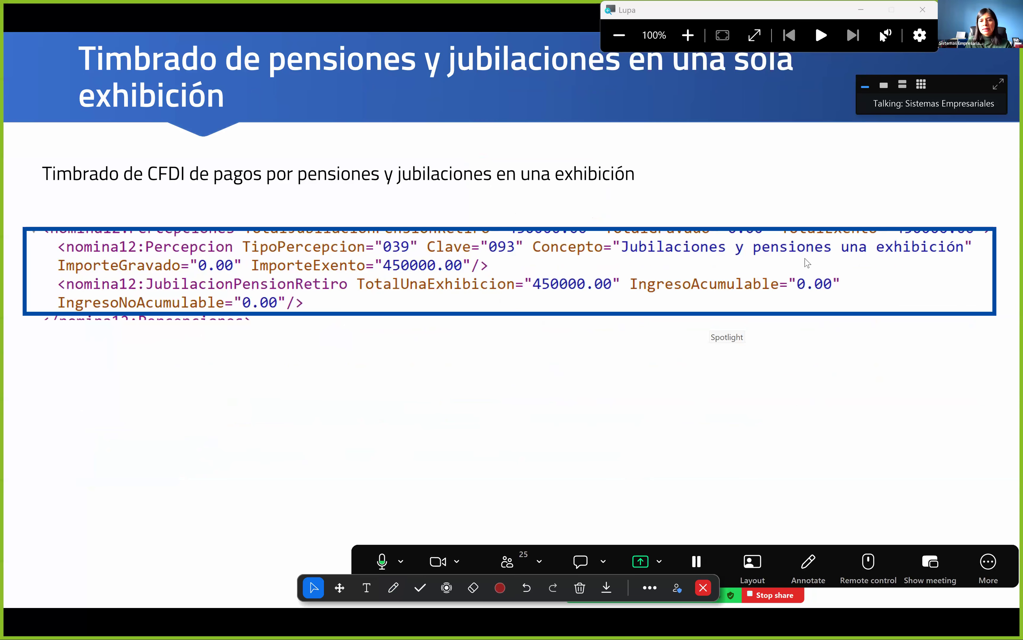